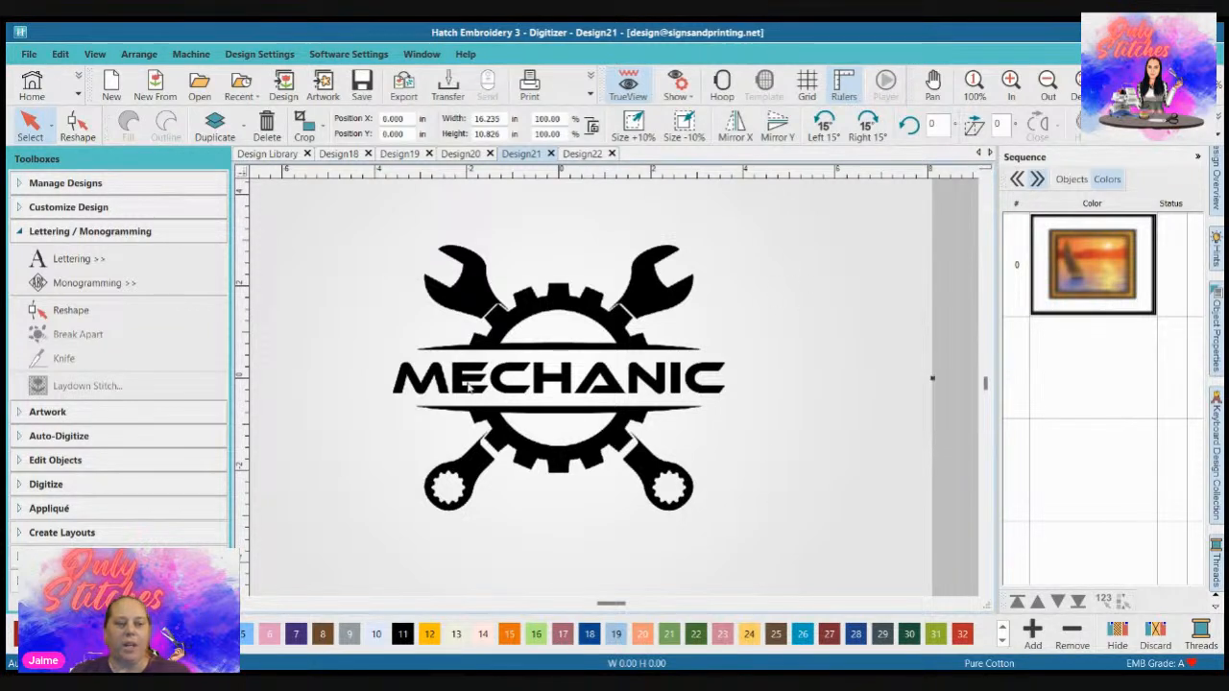
# Step: Examine the mechanic logo artwork in Design21 and the stitched dogs-playing-poker scene in Design18
pyautogui.click(19, 231)
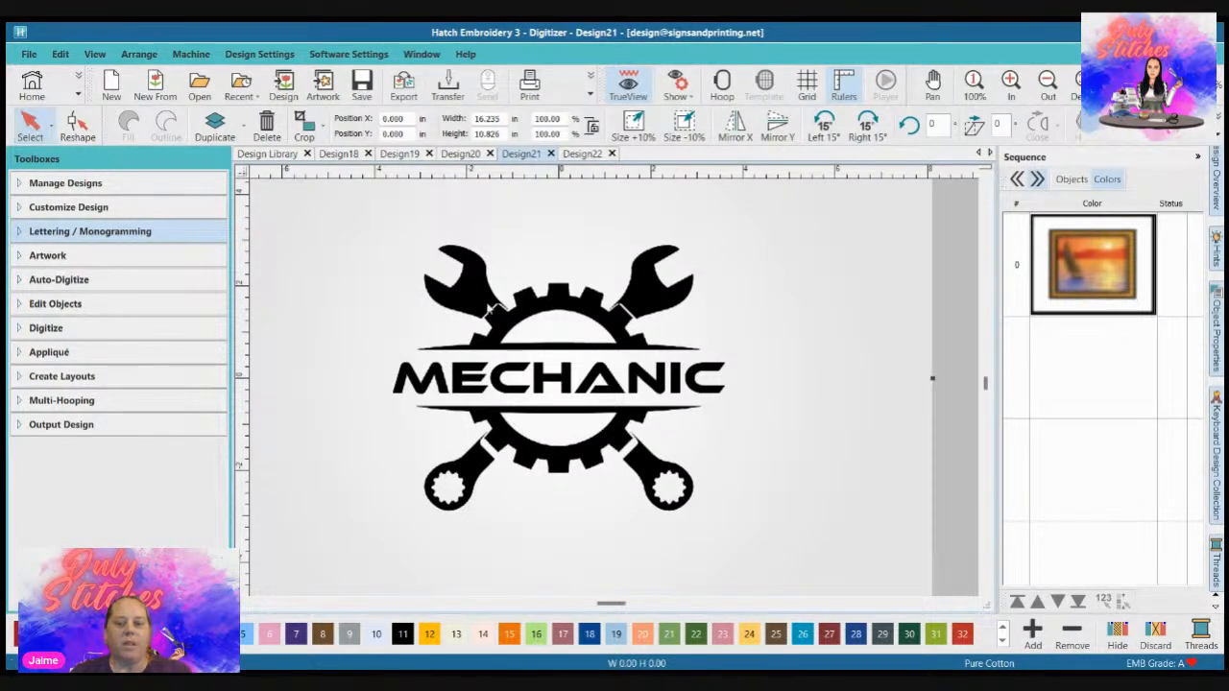
pyautogui.scroll(-4, 620, 377)
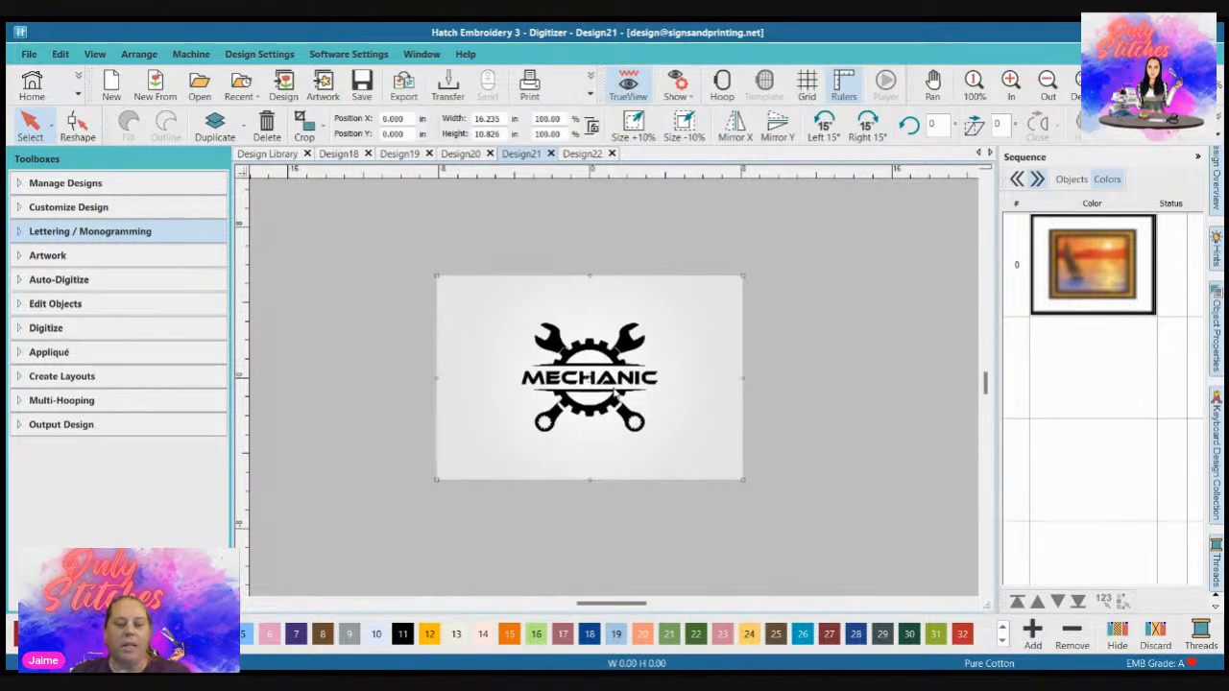
pyautogui.scroll(5, 619, 396)
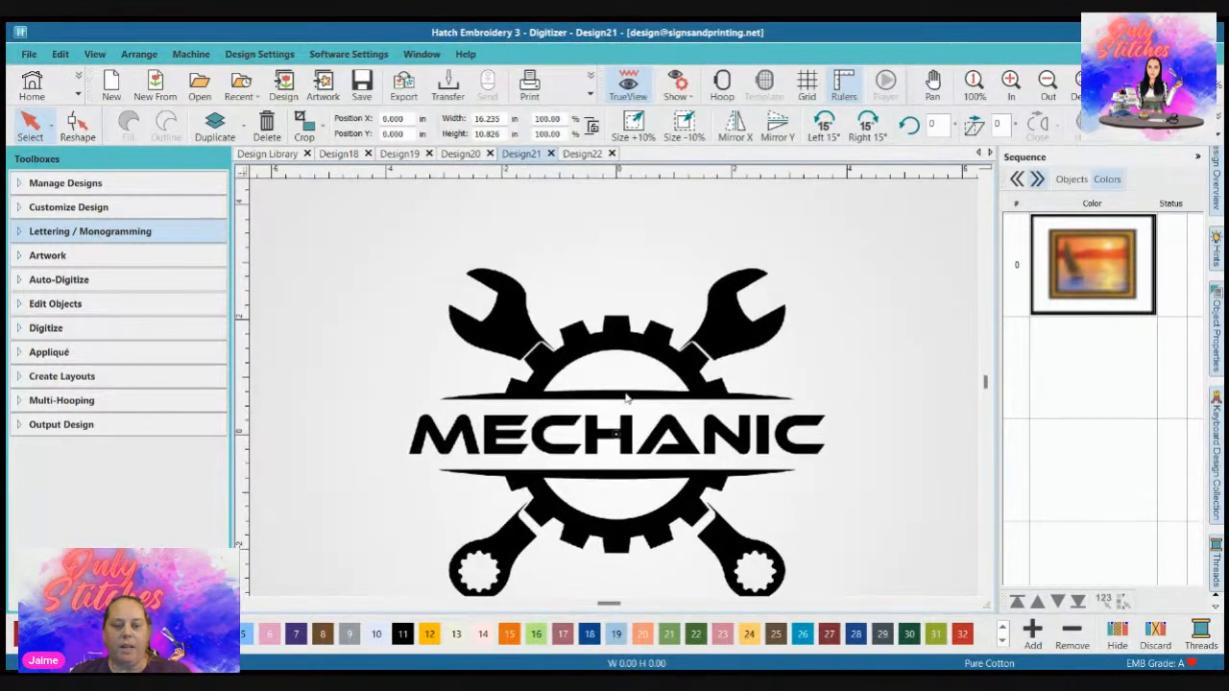
pyautogui.scroll(-1, 616, 392)
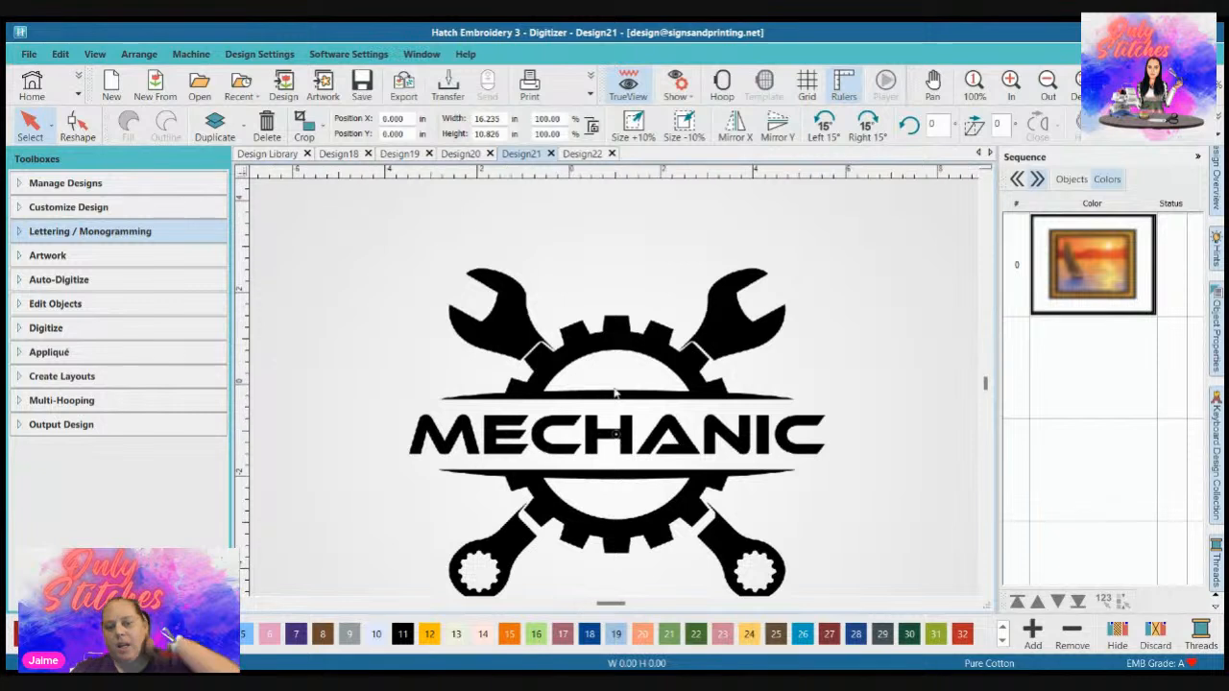
pyautogui.scroll(1, 615, 393)
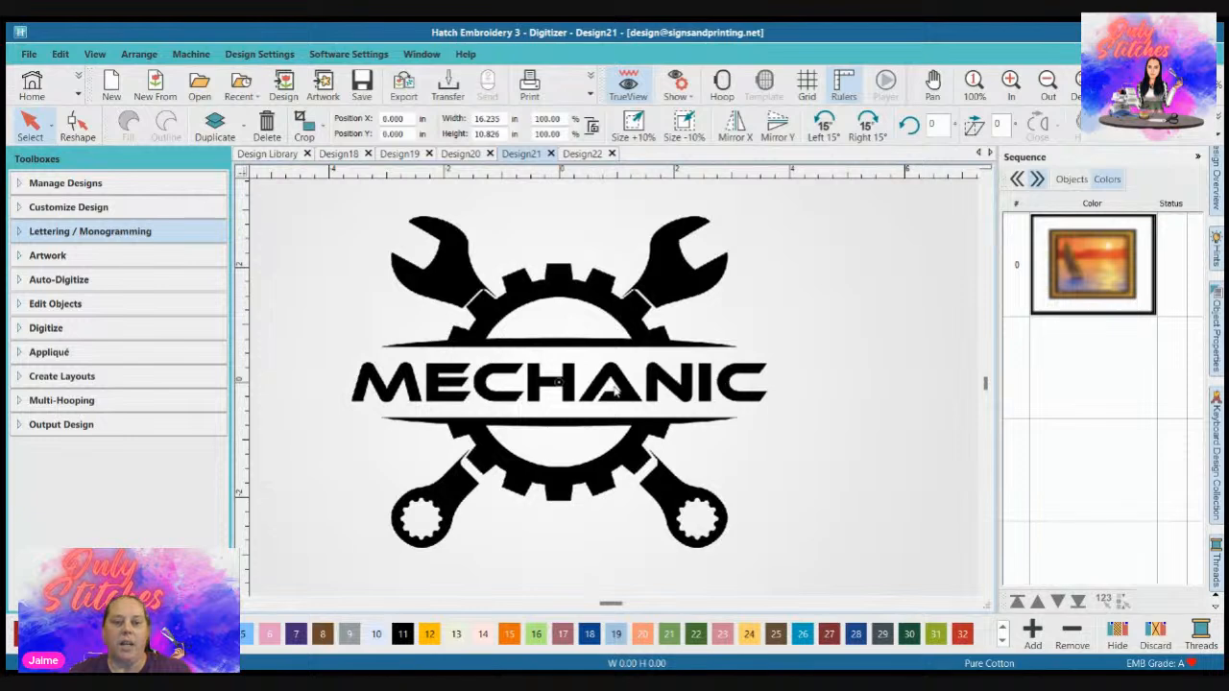
pyautogui.click(341, 154)
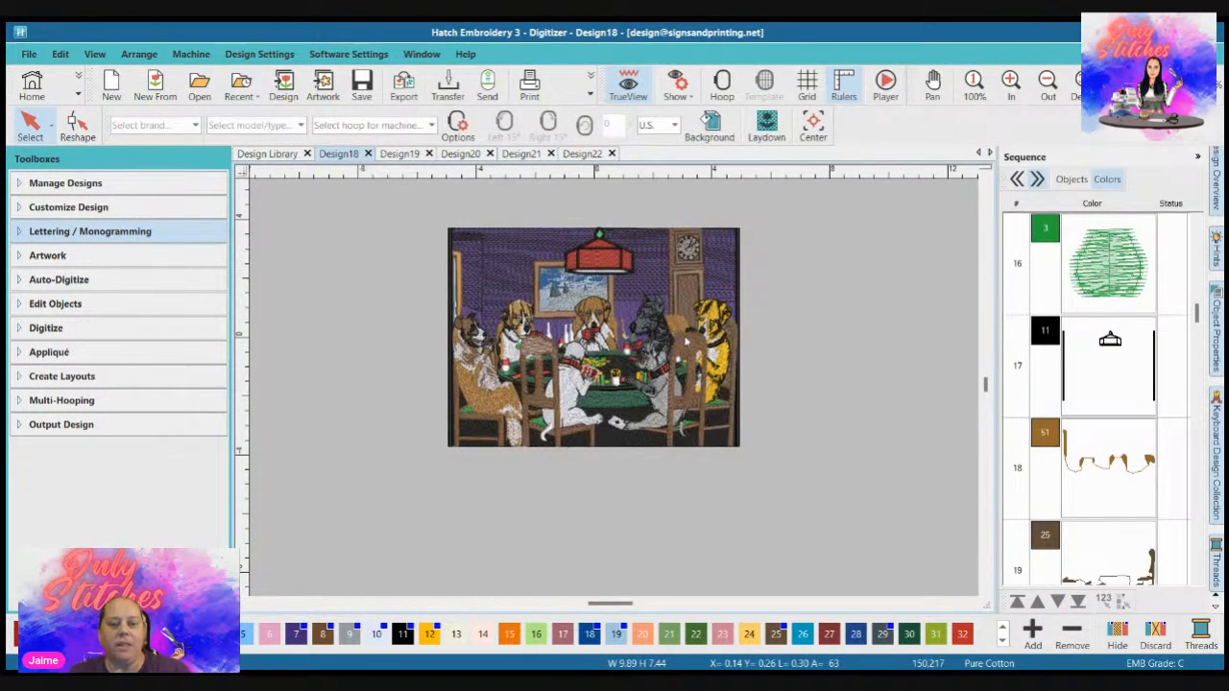
pyautogui.scroll(4, 624, 357)
pyautogui.scroll(-1, 615, 394)
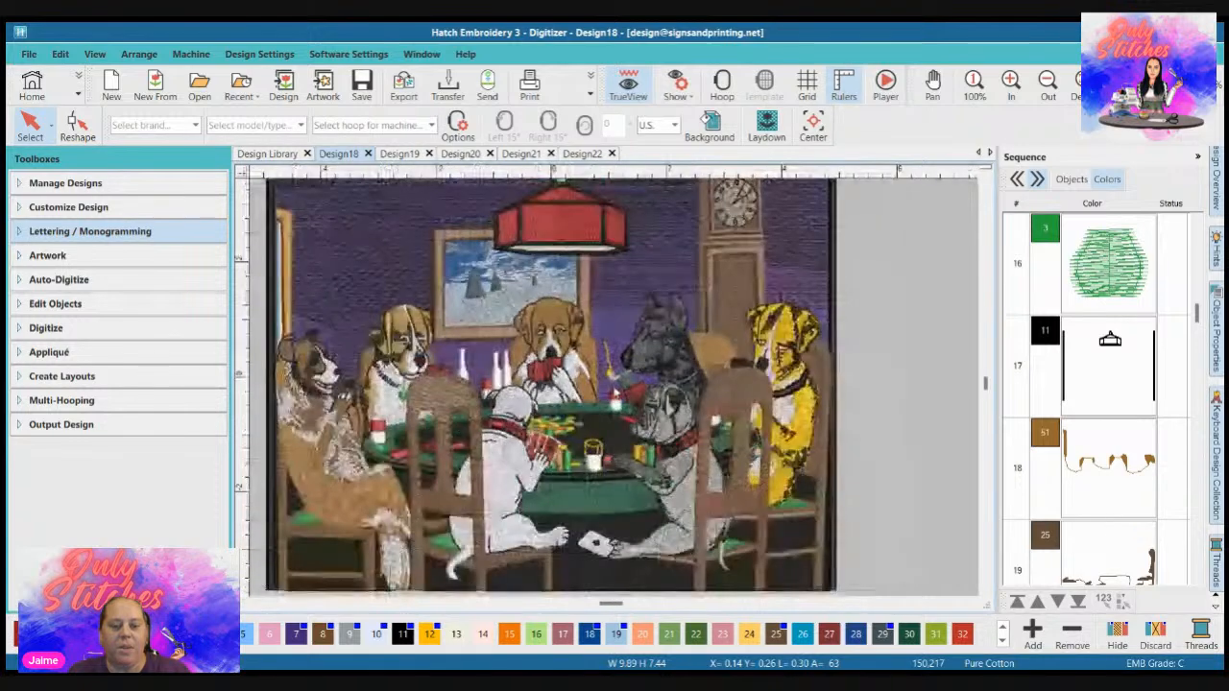
pyautogui.scroll(-1, 613, 349)
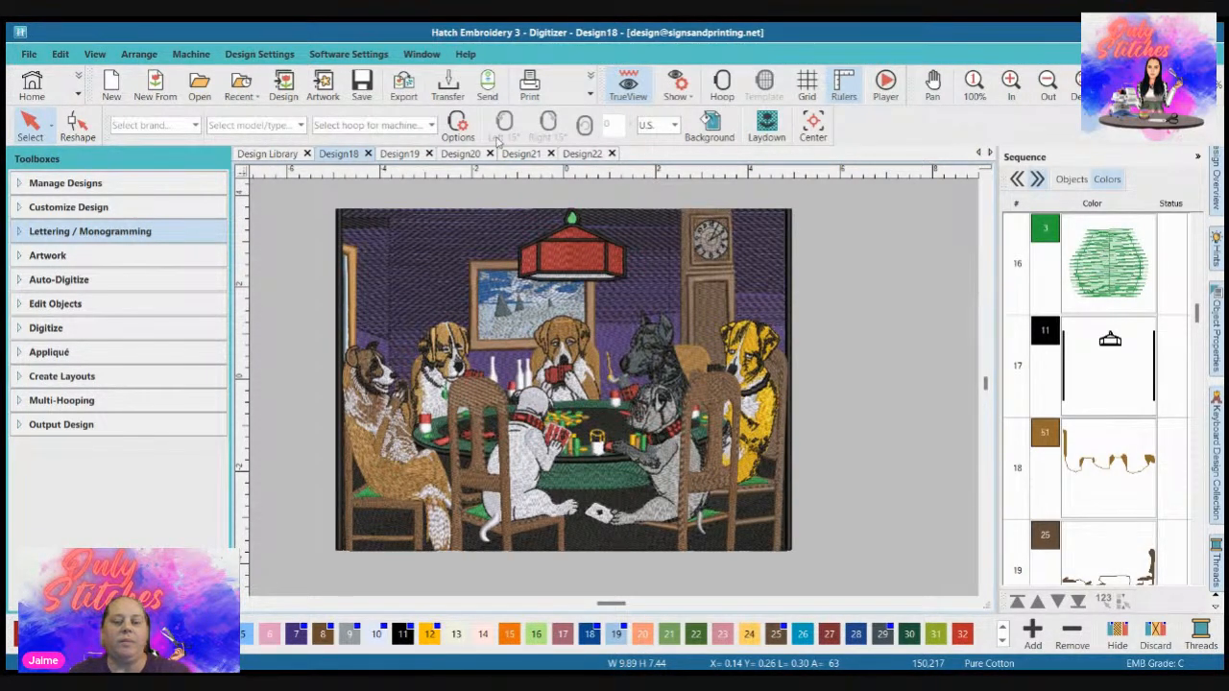
pyautogui.click(582, 157)
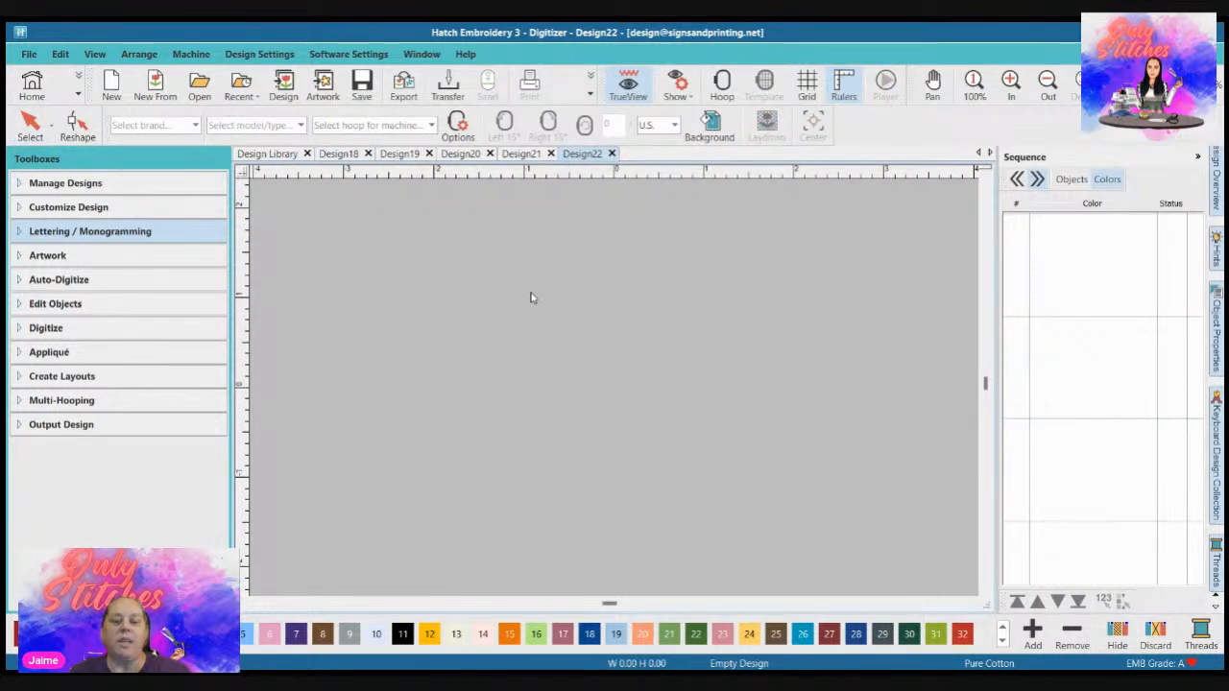
pyautogui.scroll(-5, 615, 394)
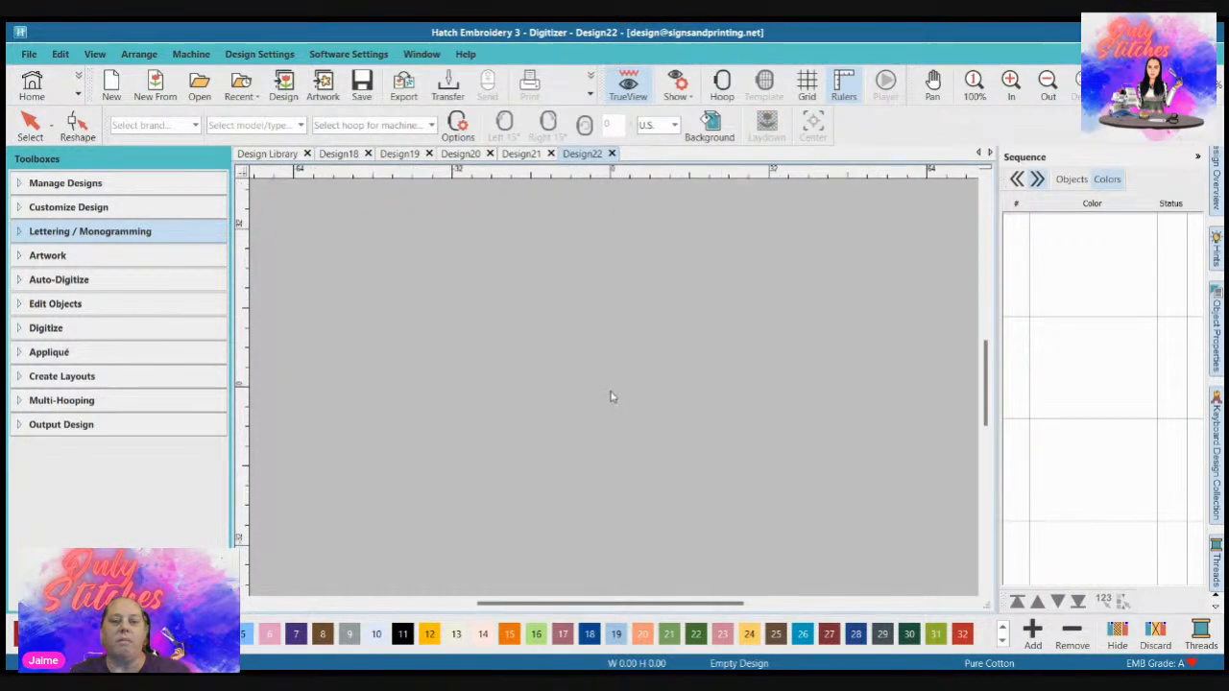
pyautogui.scroll(5, 603, 409)
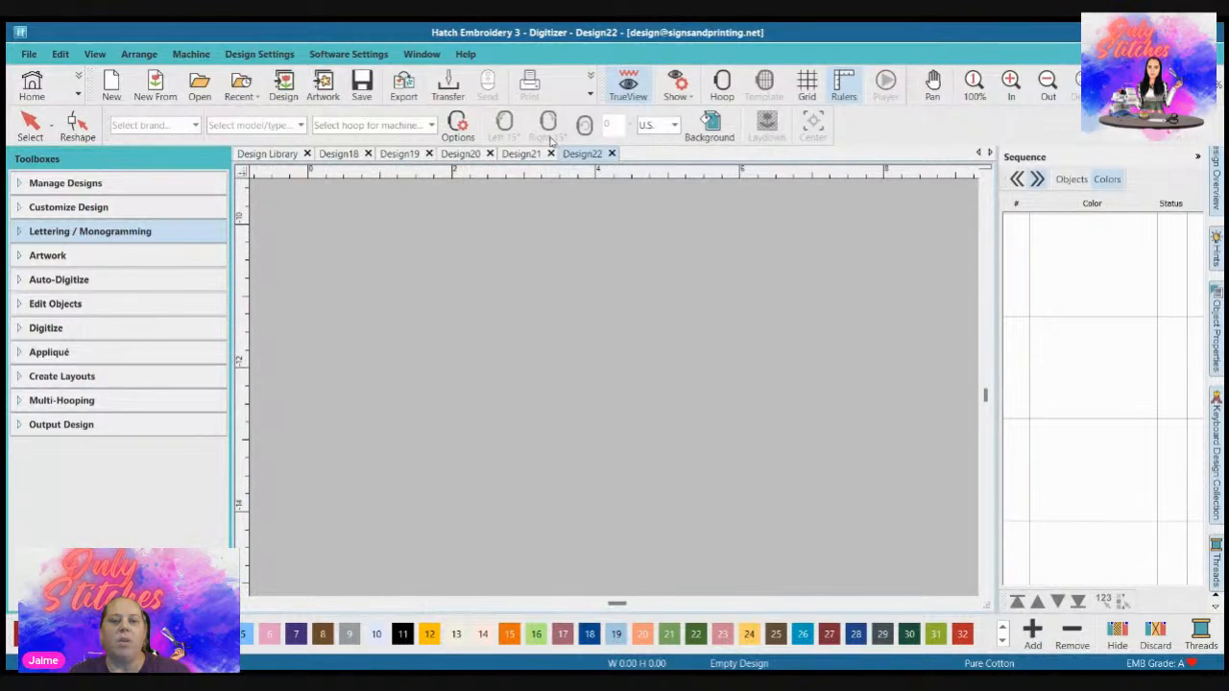
# Step: Return to the mechanic logo artwork in Design21 and show the auto-digitizing tools
pyautogui.click(518, 154)
pyautogui.scroll(-3, 616, 391)
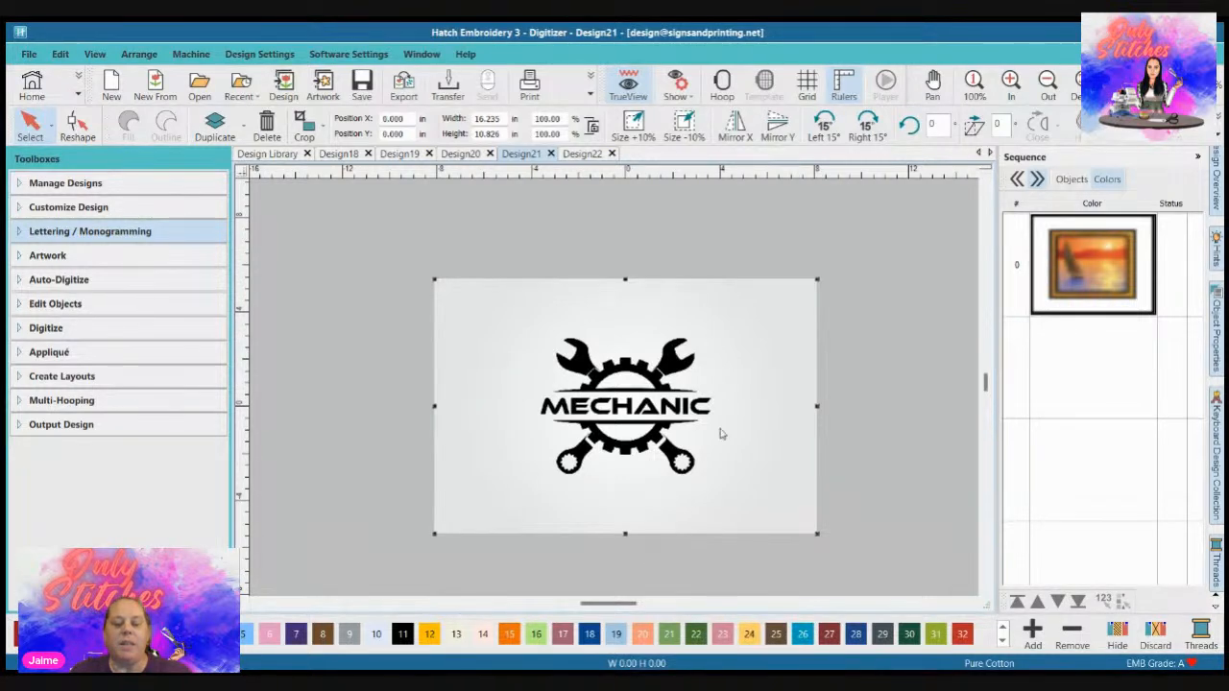
pyautogui.scroll(3, 592, 380)
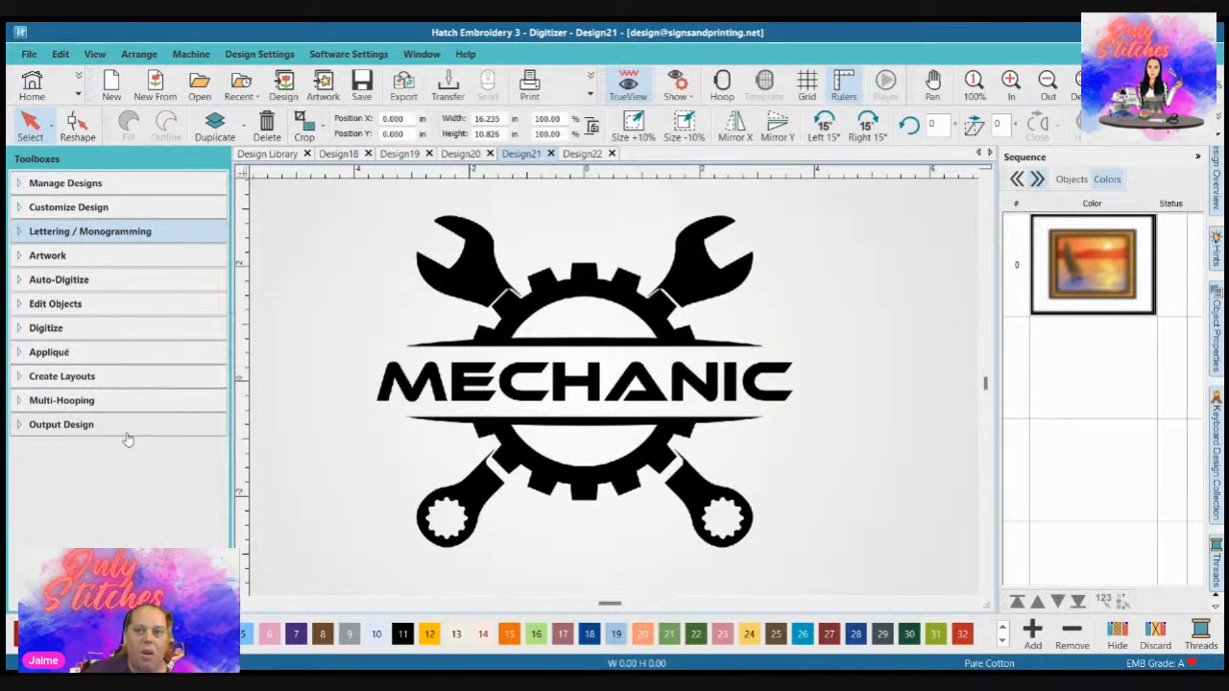
pyautogui.click(106, 280)
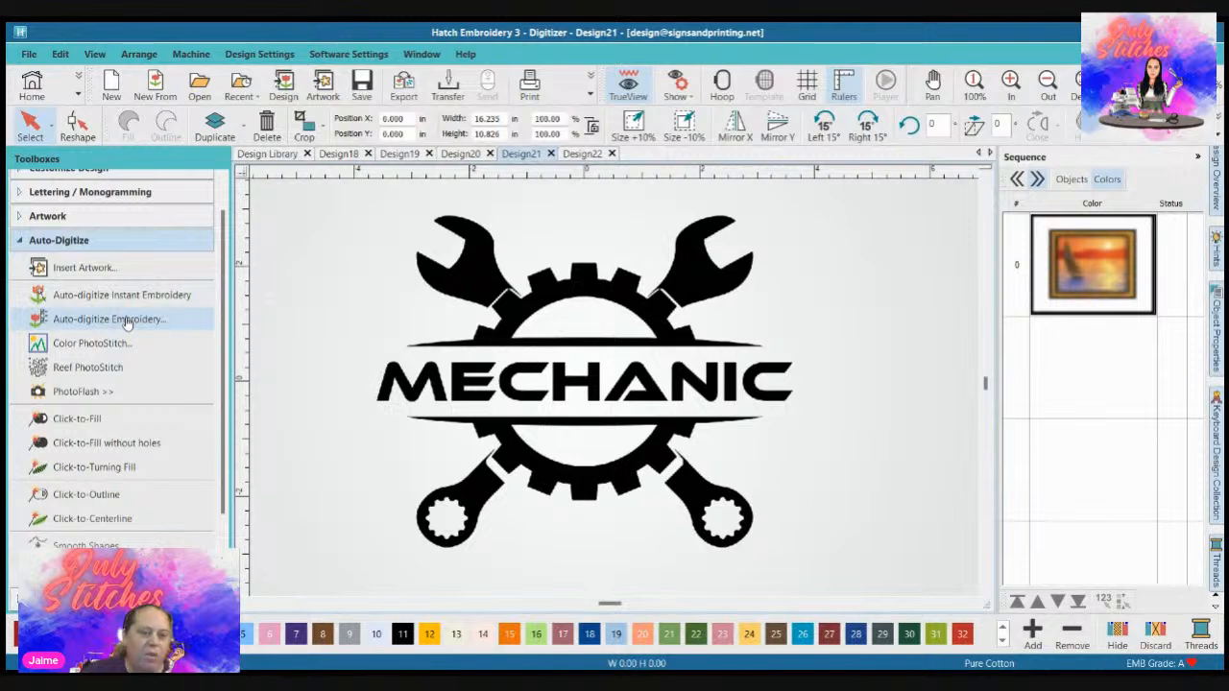
pyautogui.click(132, 325)
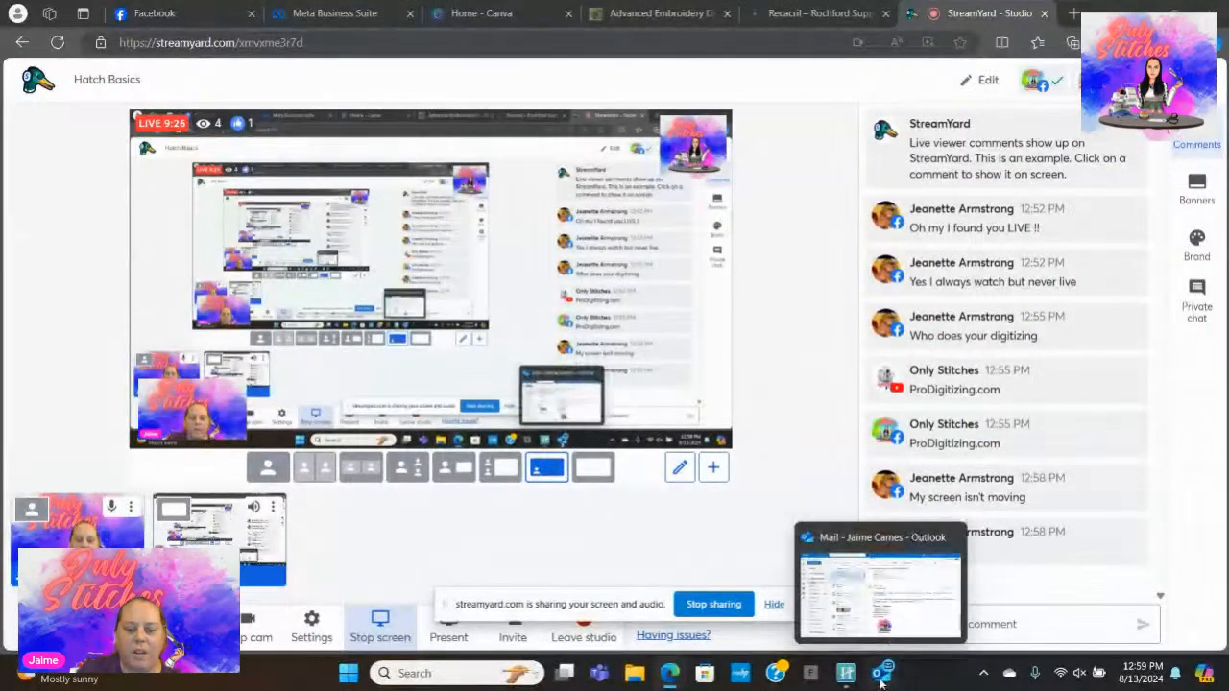
pyautogui.click(880, 677)
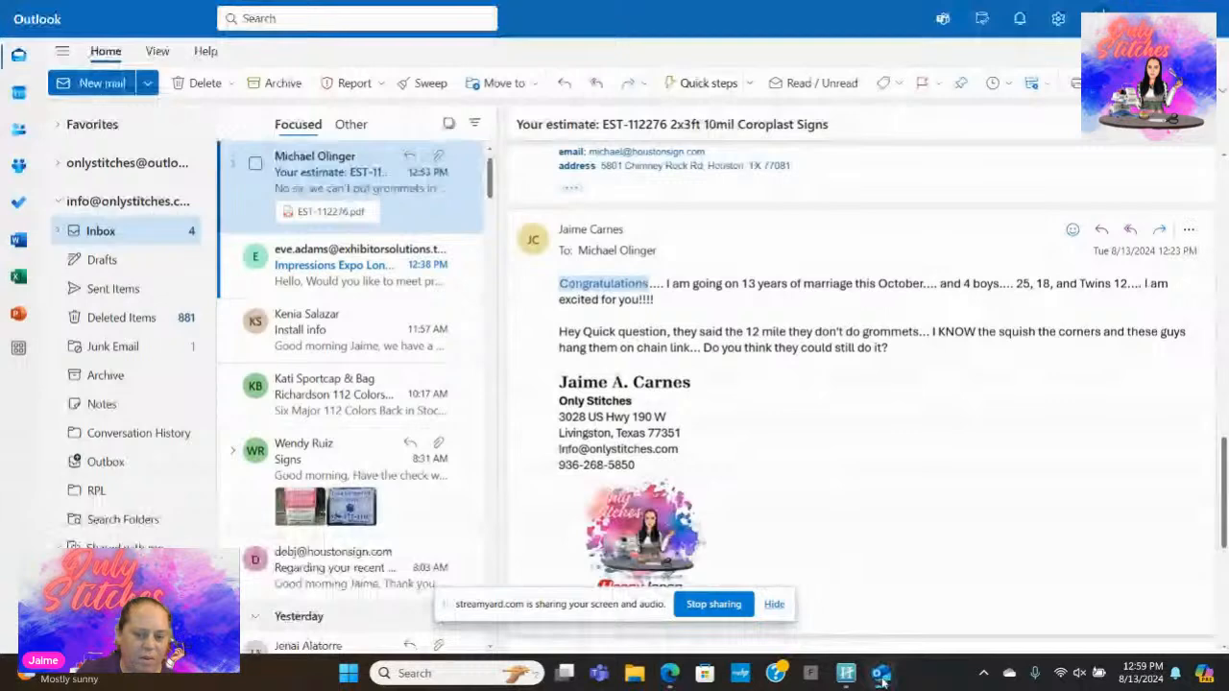
pyautogui.click(846, 676)
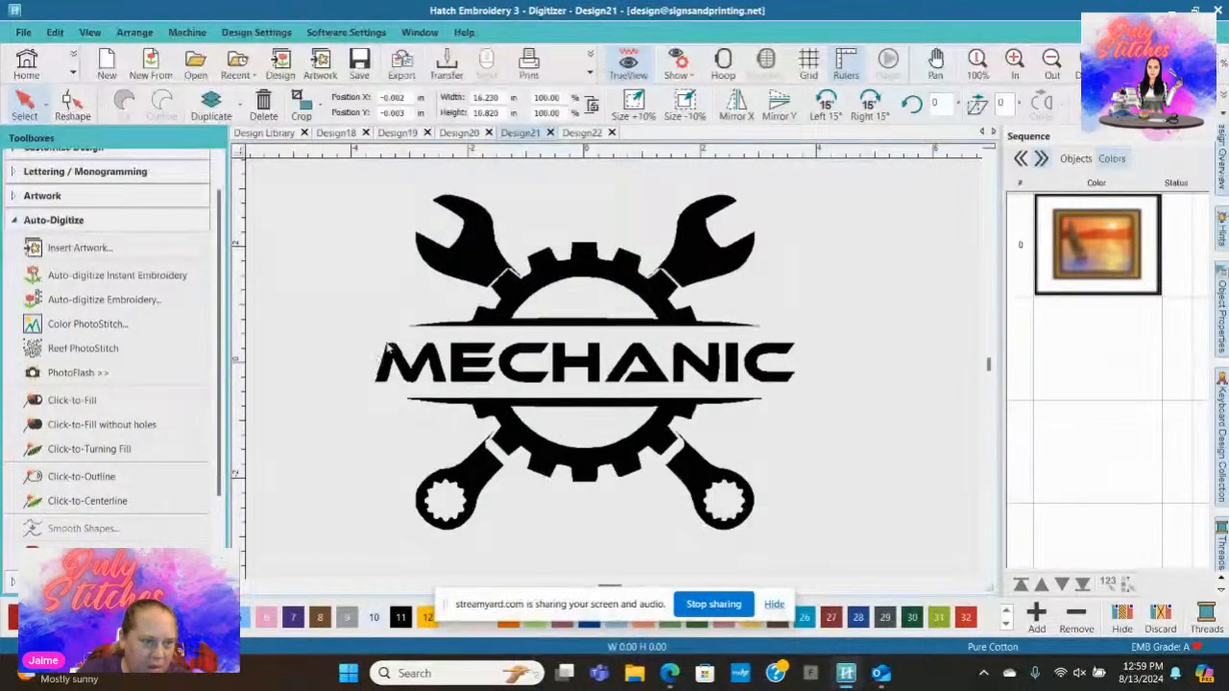
pyautogui.click(71, 302)
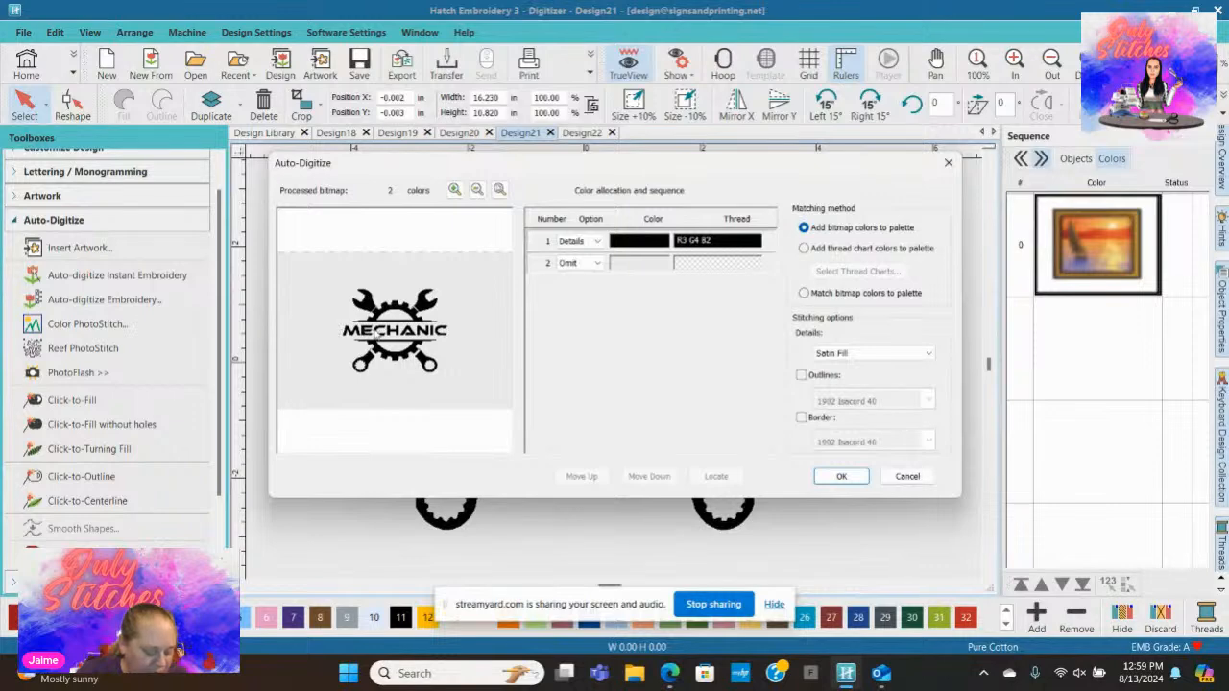
pyautogui.click(907, 476)
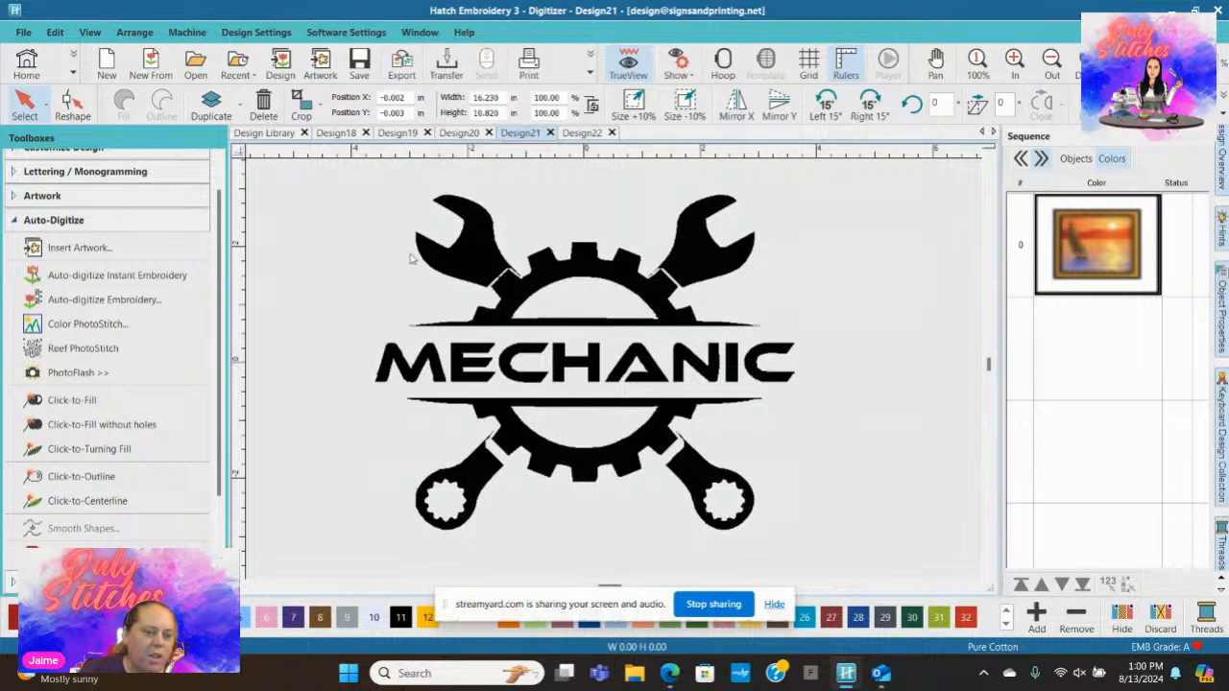
# Step: Start auto-digitizing the mechanic logo as embroidery, with black allocated to Details and the light background color set to Omit
pyautogui.click(65, 301)
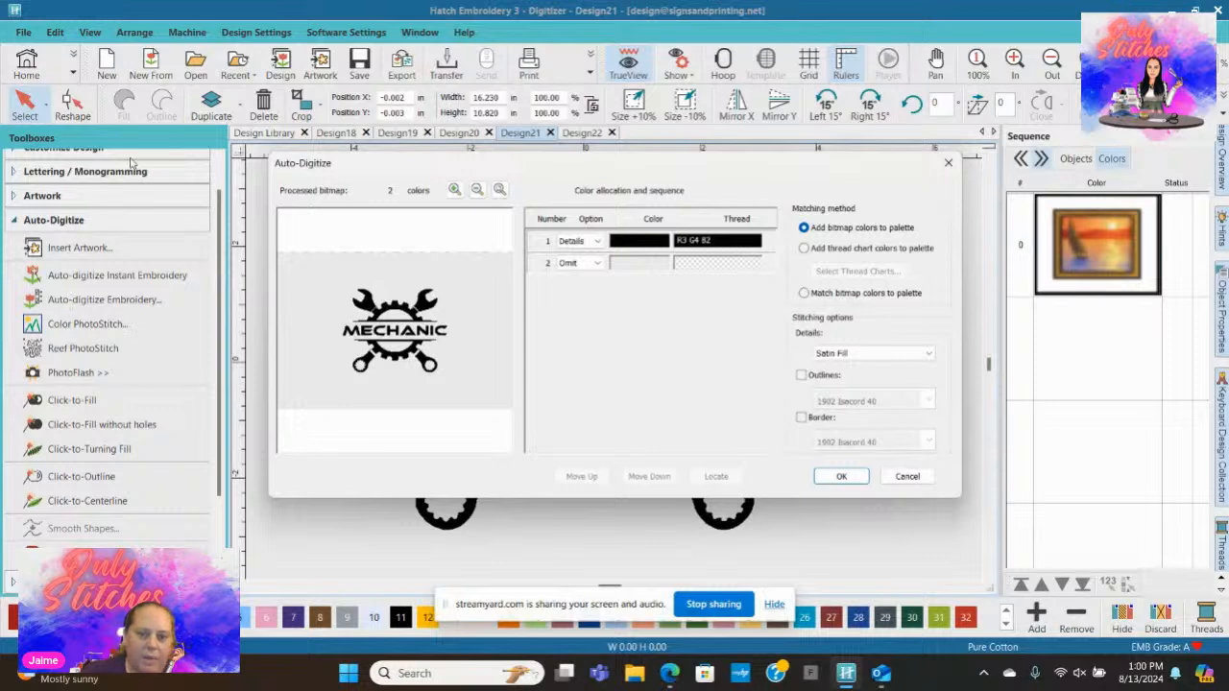
pyautogui.click(582, 264)
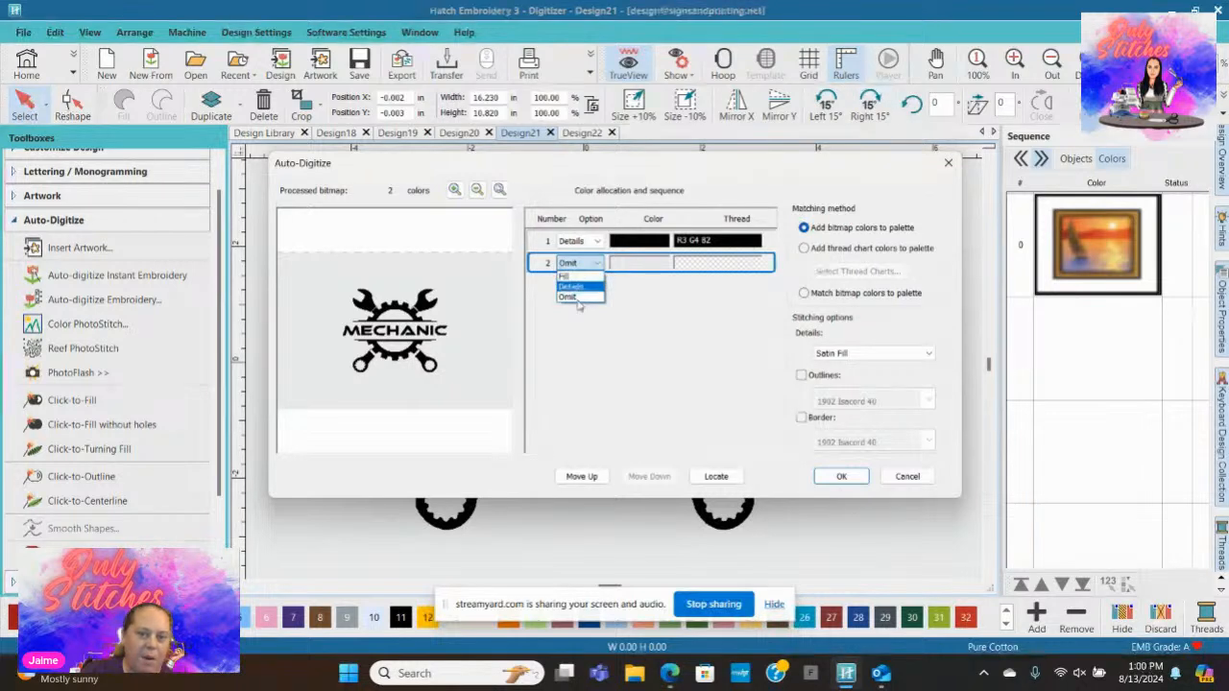
pyautogui.click(574, 296)
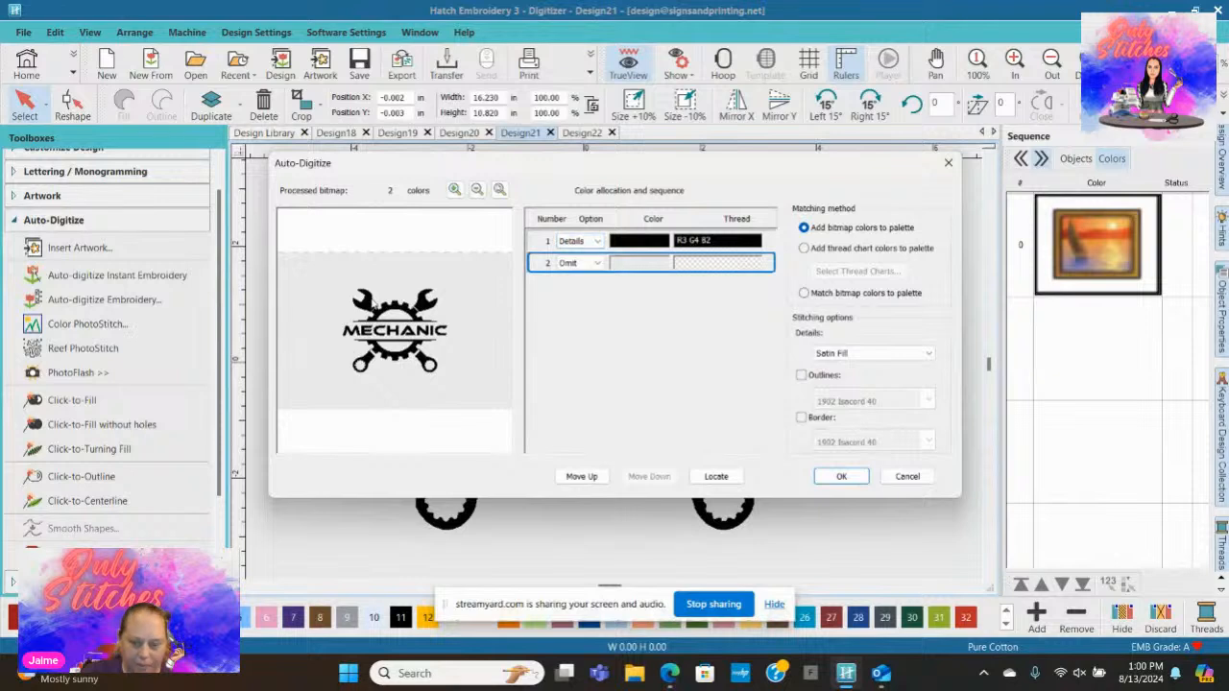
pyautogui.click(597, 243)
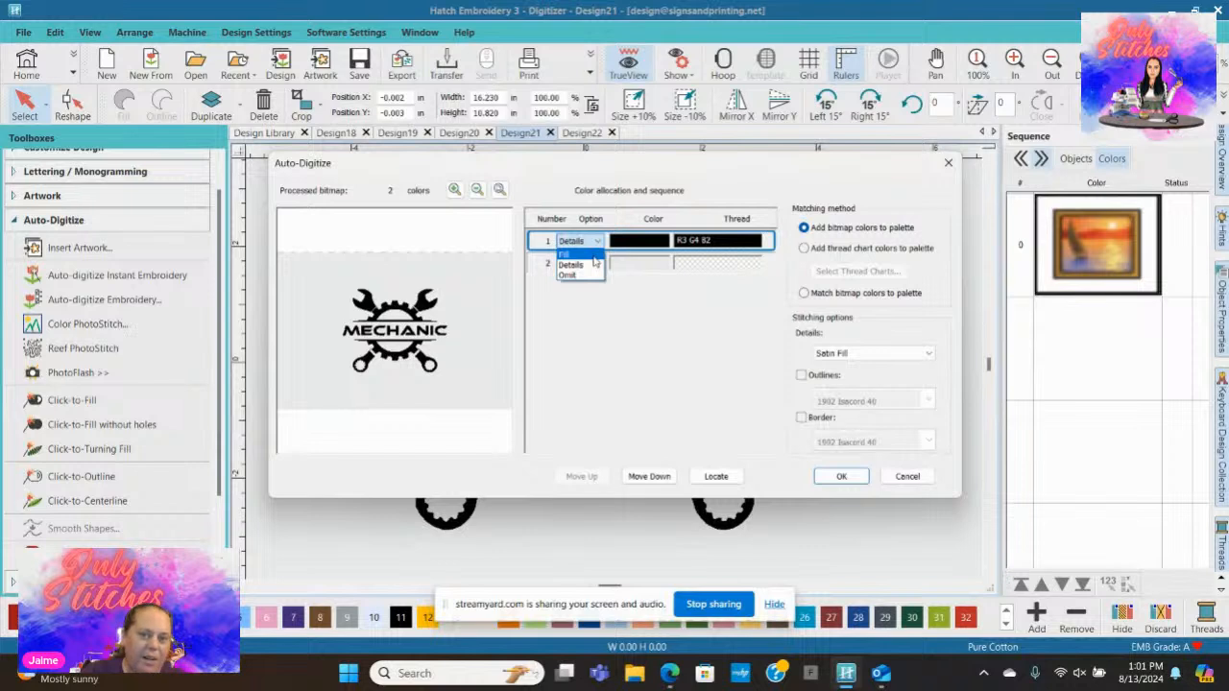
pyautogui.click(588, 274)
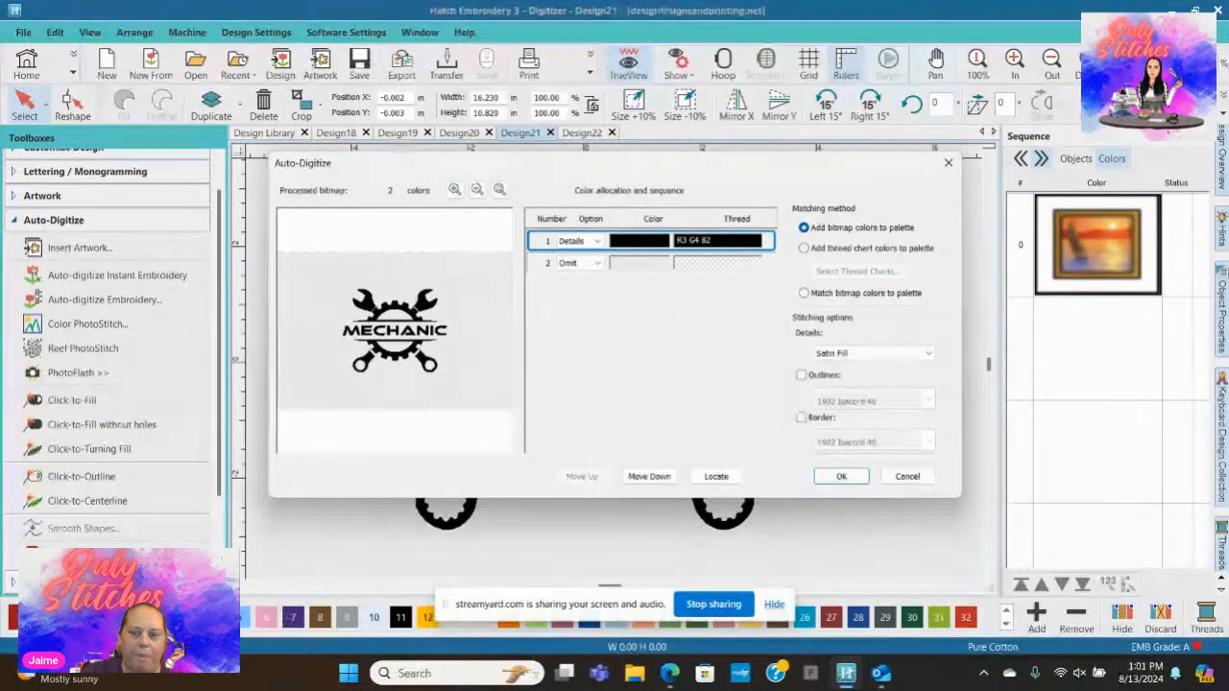
# Step: Match the artwork colors by adding thread chart colors to the palette, with Rapos Poly as the selected thread chart
pyautogui.click(804, 248)
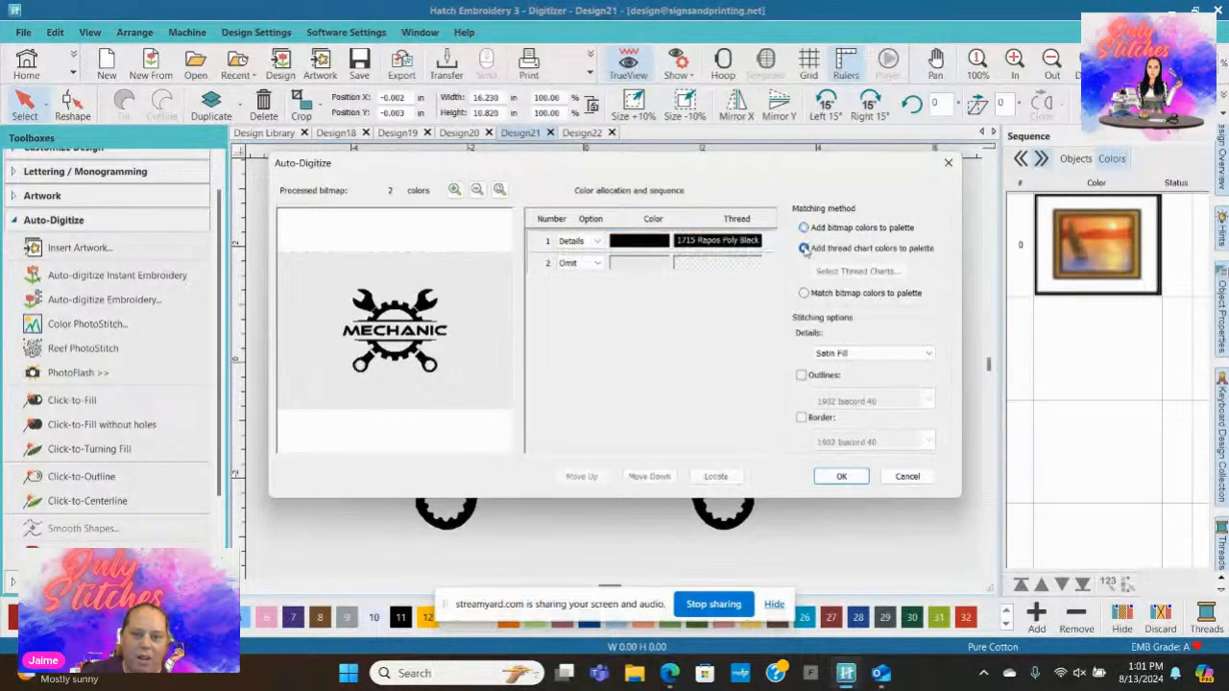
pyautogui.click(719, 245)
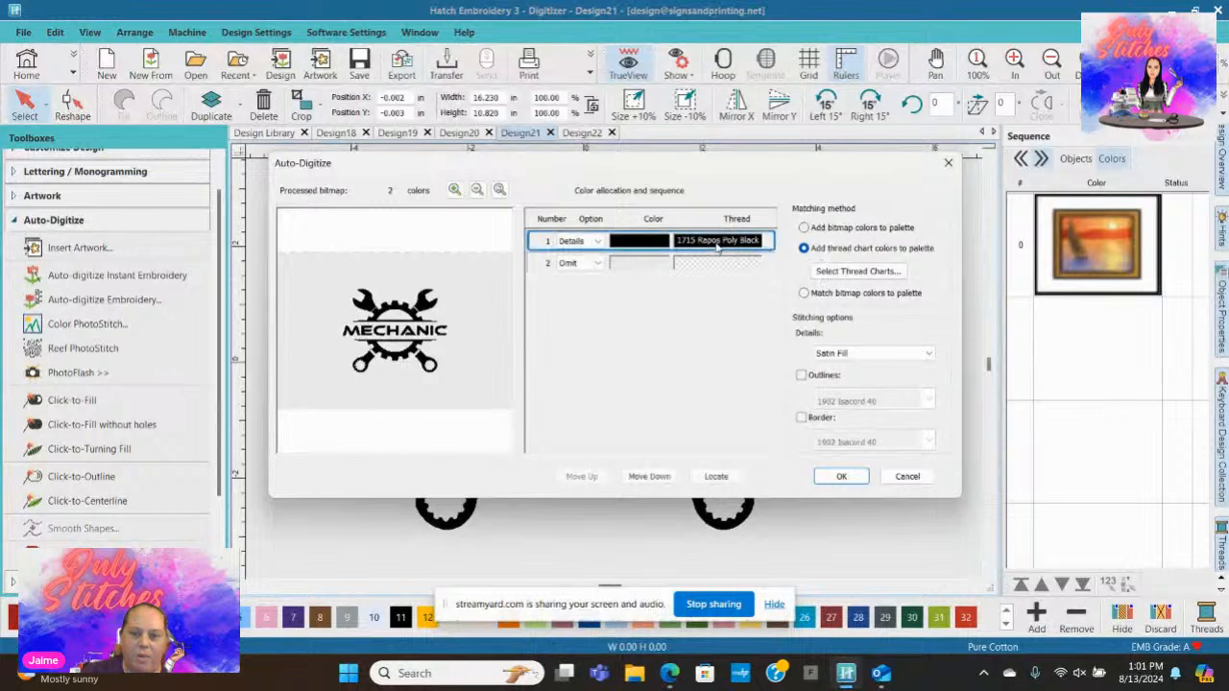
pyautogui.click(838, 276)
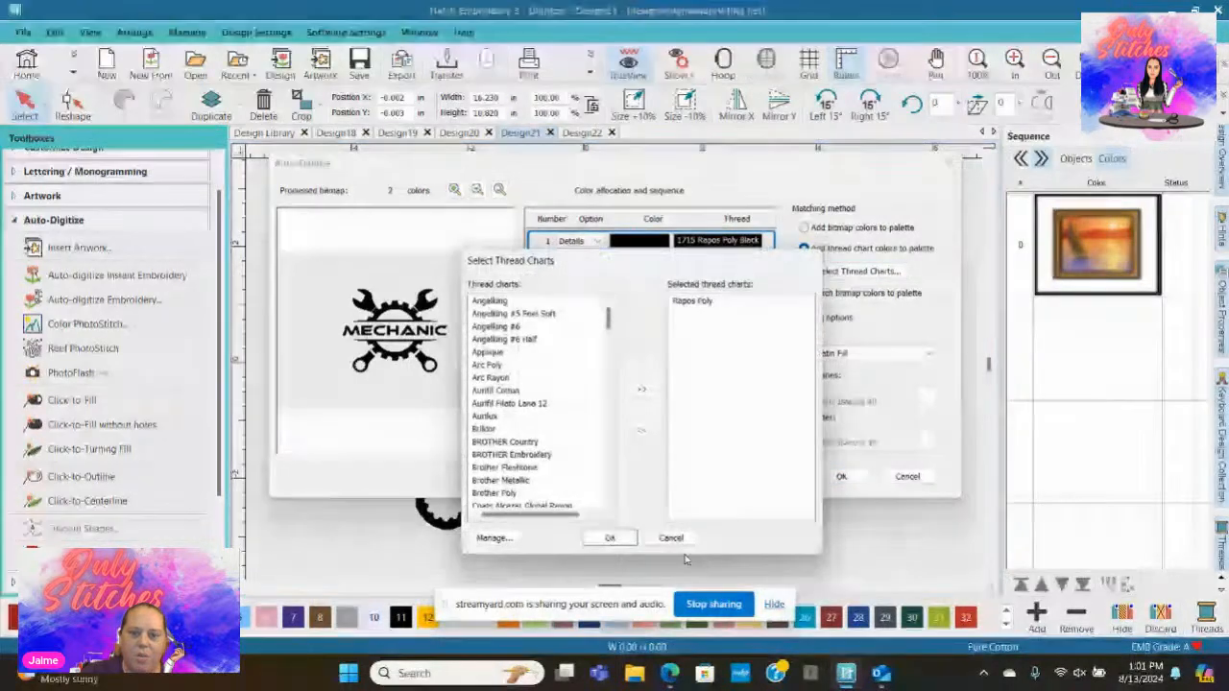
pyautogui.click(614, 538)
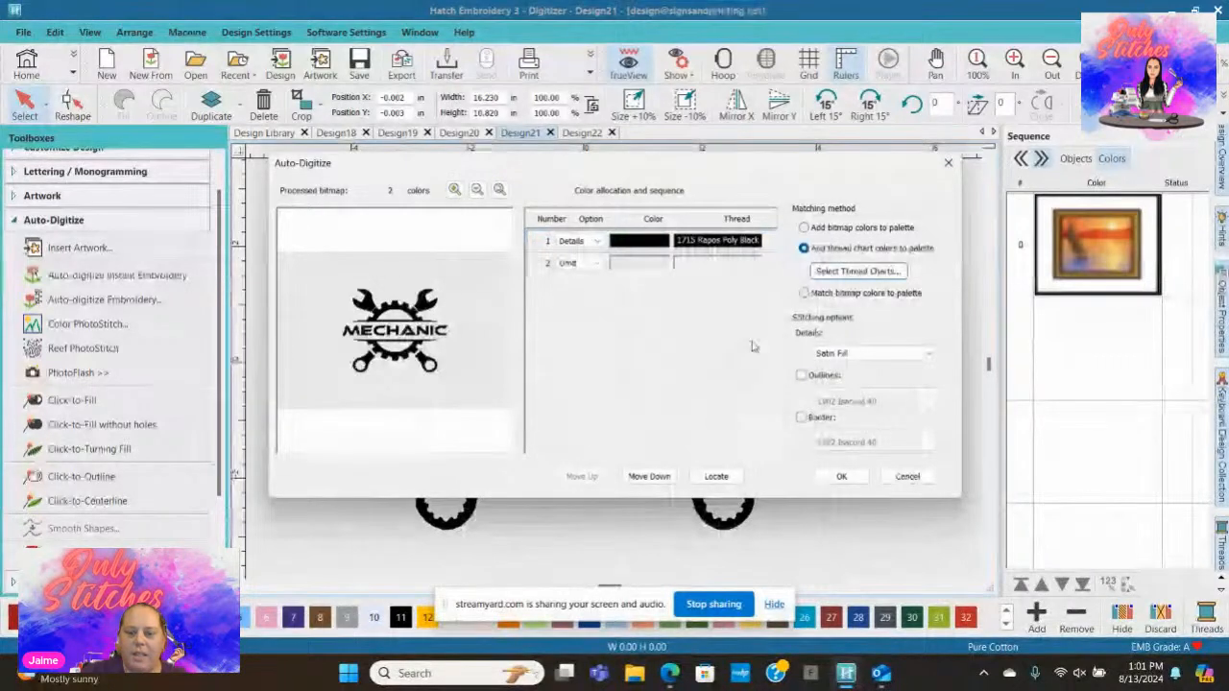
# Step: Keep Satin Fill as the stitching option for details and generate the logo's embroidery without outlines or border
pyautogui.click(826, 354)
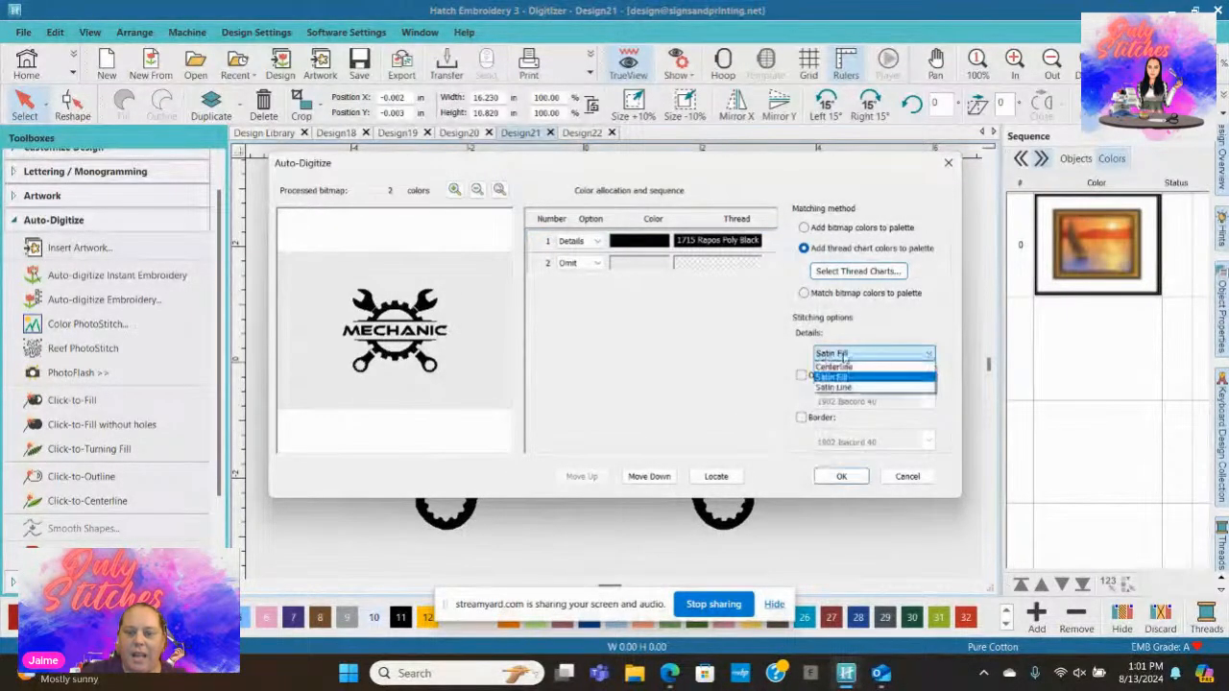
pyautogui.click(867, 377)
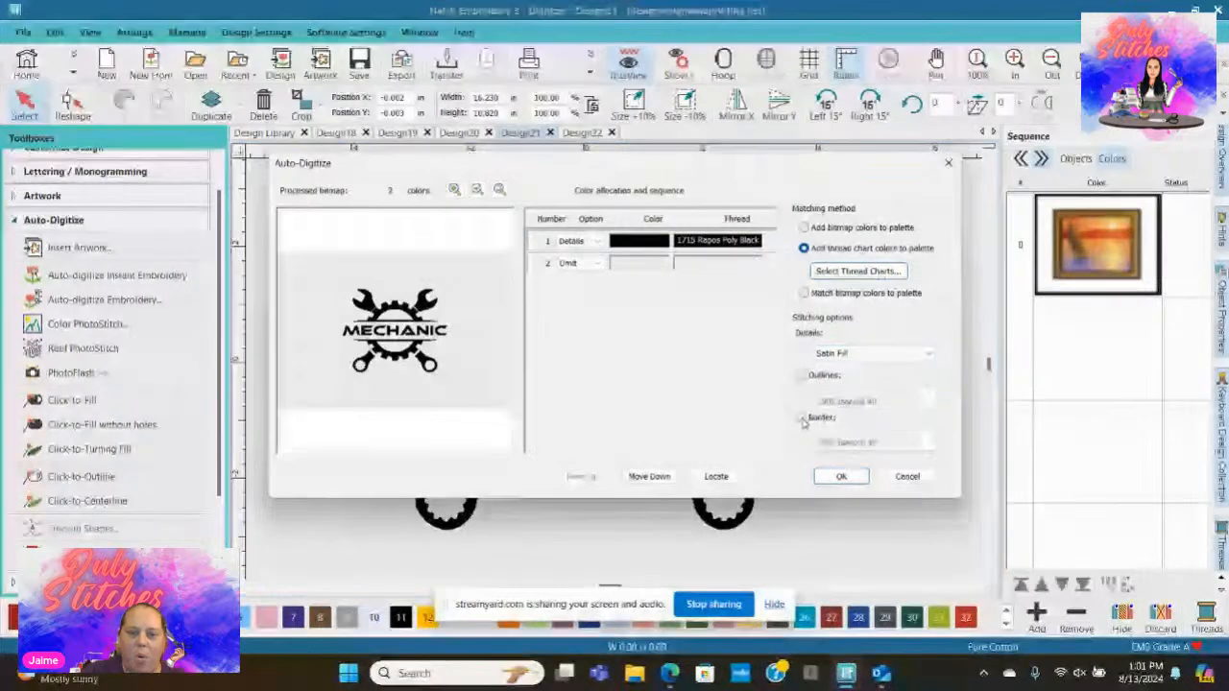
pyautogui.click(842, 477)
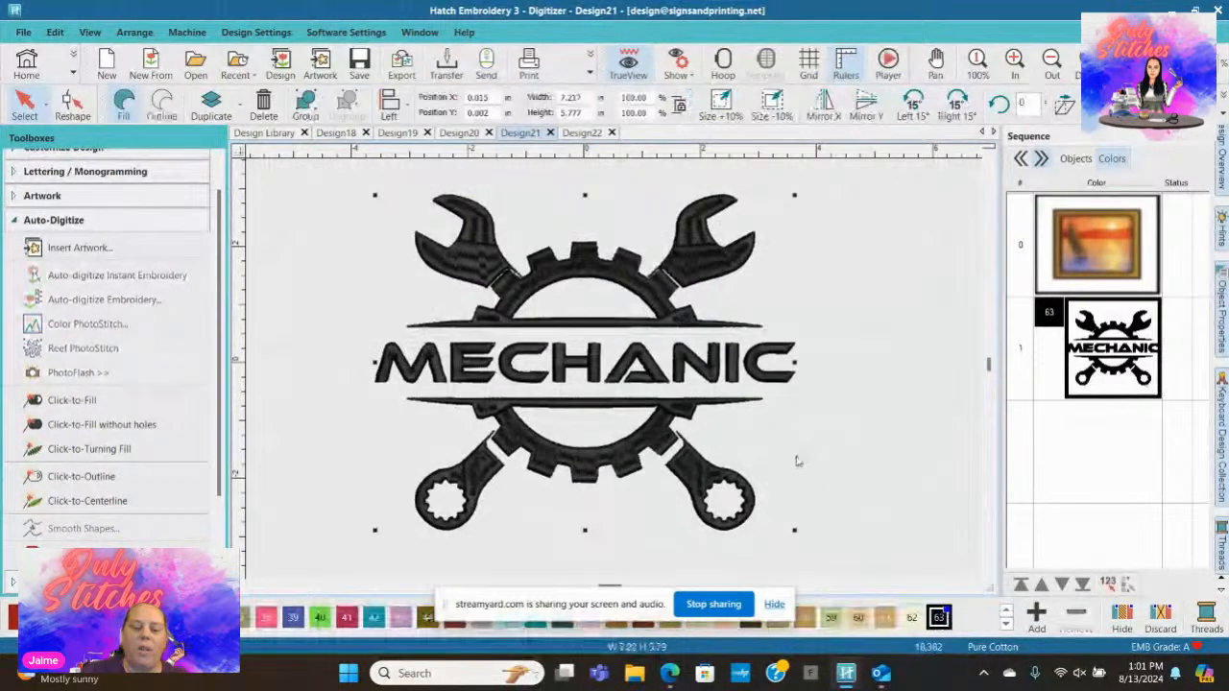
# Step: Inspect the satin stitches on the logo's upper-left wrench and delete the original artwork image behind the embroidery
pyautogui.scroll(2, 494, 273)
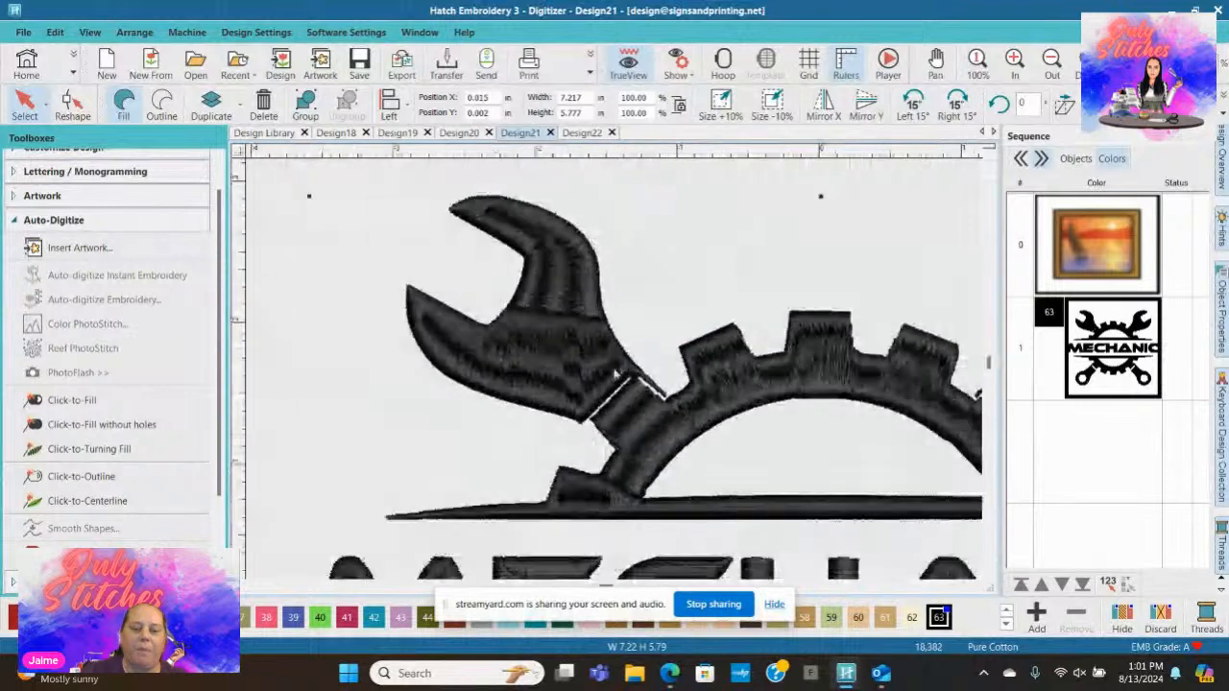
pyautogui.scroll(1, 615, 370)
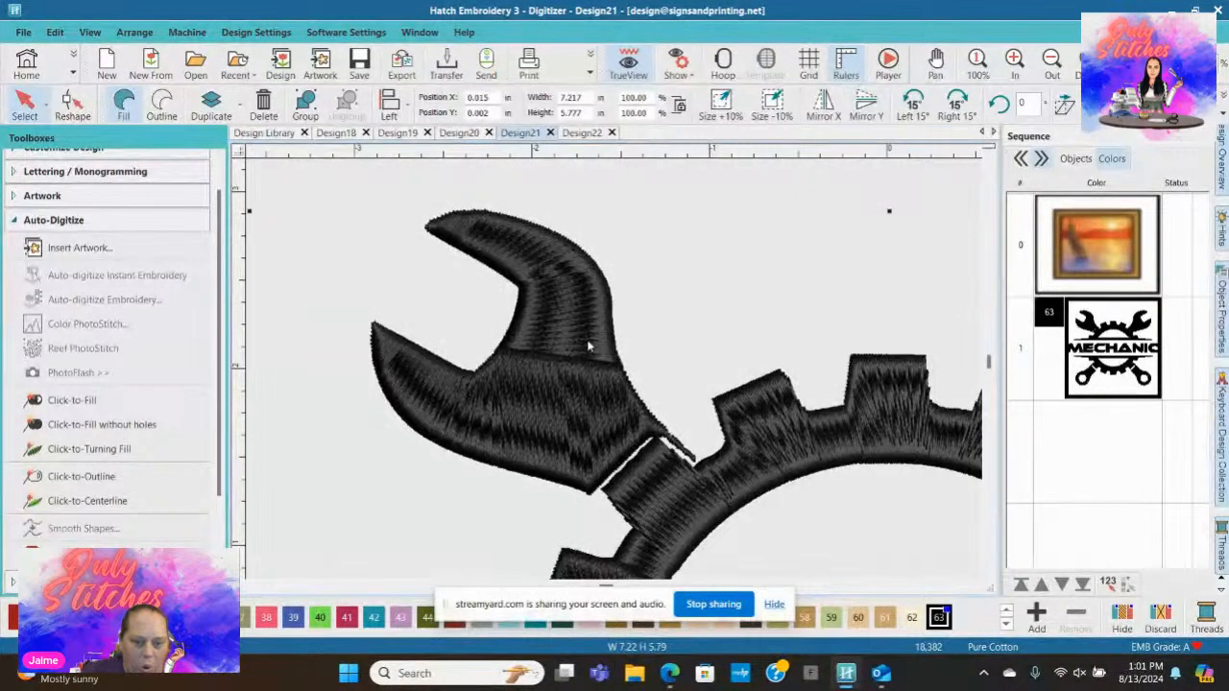
pyautogui.click(604, 259)
pyautogui.scroll(-10, 613, 374)
pyautogui.click(873, 332)
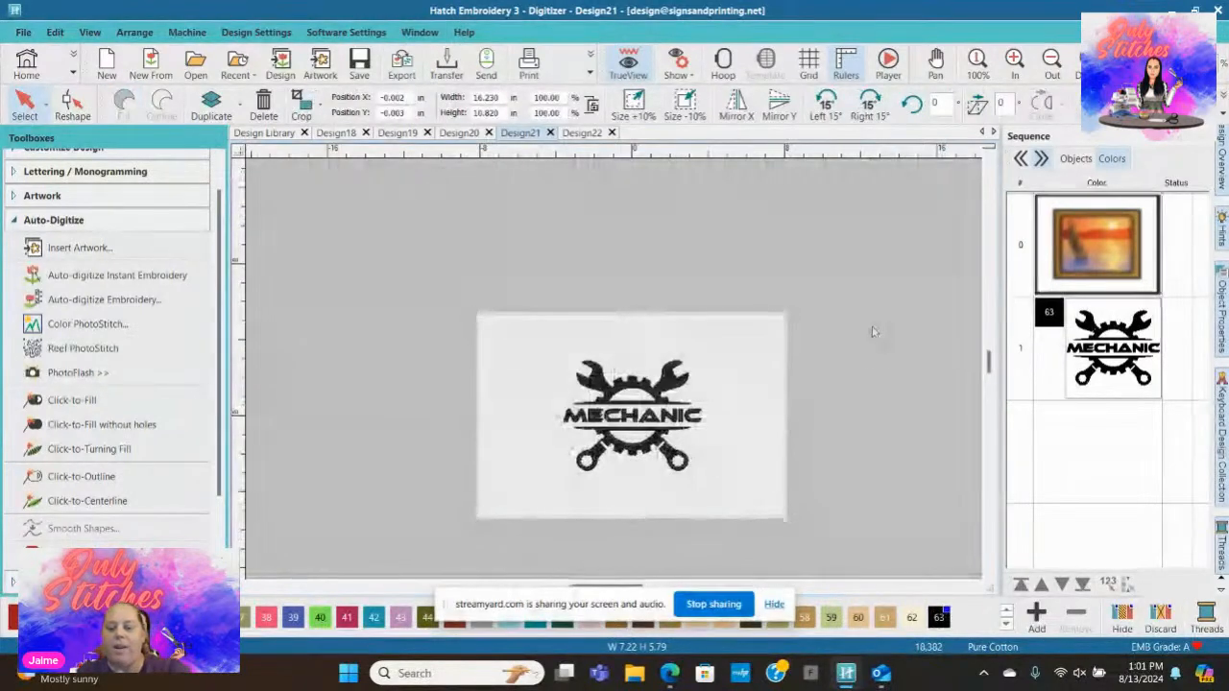
pyautogui.click(769, 356)
pyautogui.press('Delete')
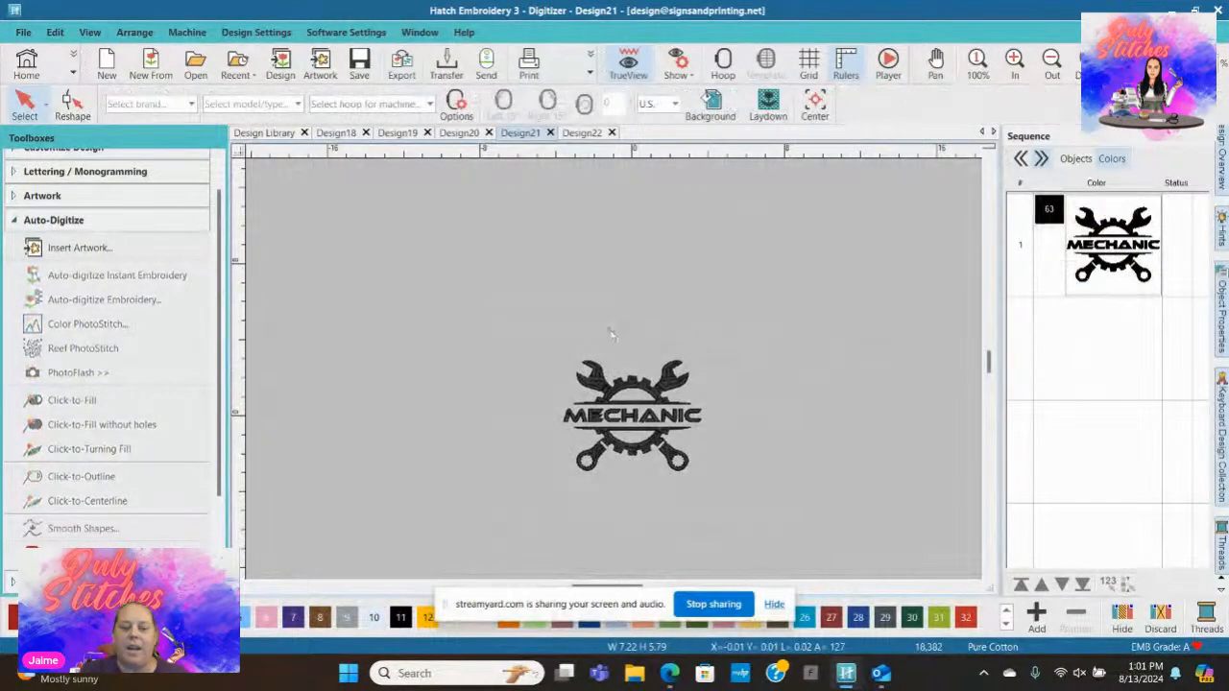
# Step: Look over the stitched logo up close and delete the MECHANIC lettering from its center
pyautogui.moveTo(597, 336); pyautogui.dragTo(778, 518)
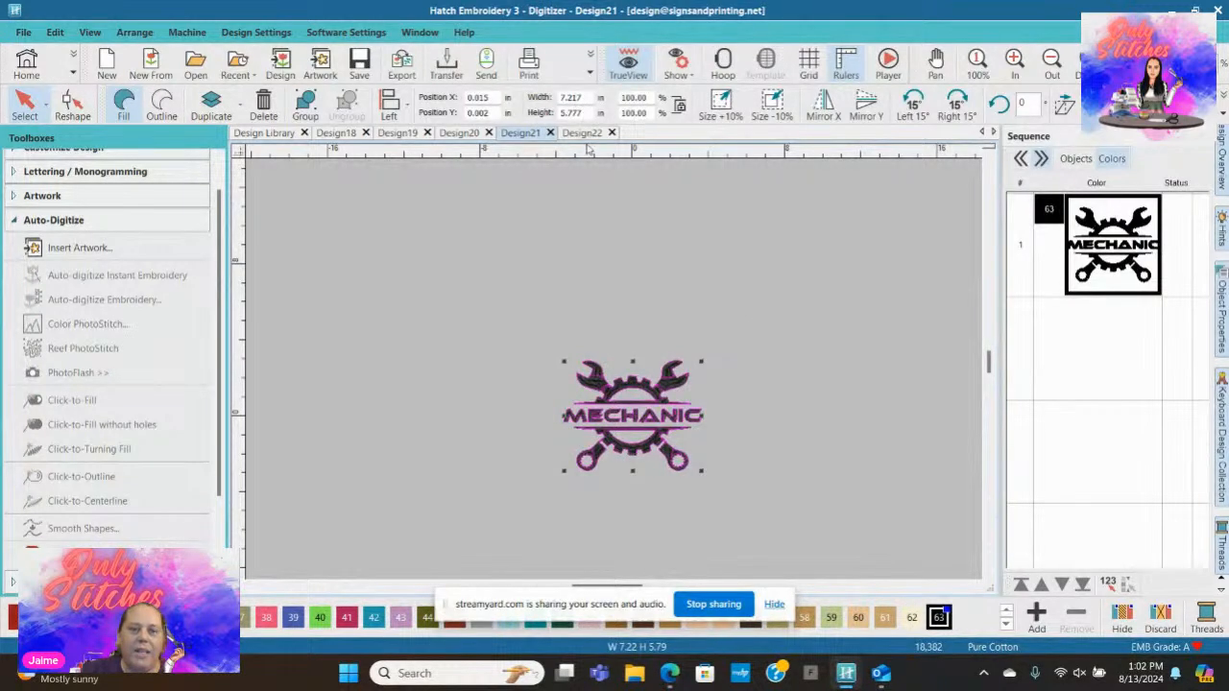
pyautogui.scroll(5, 605, 392)
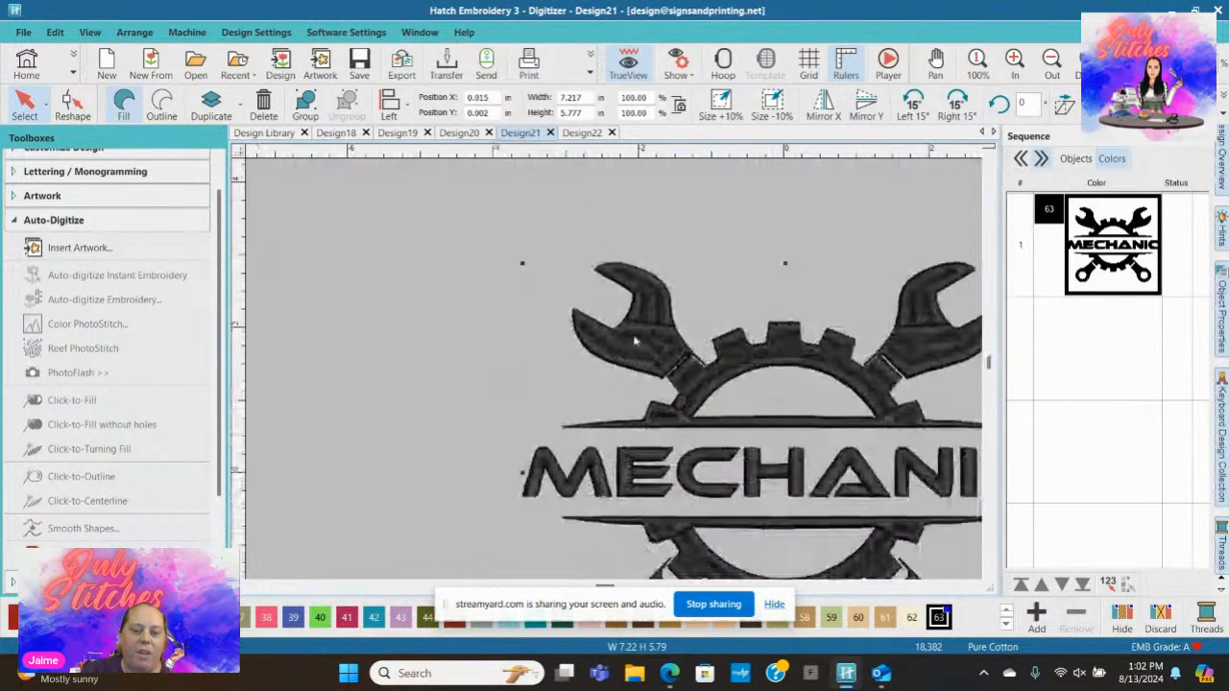
pyautogui.click(733, 249)
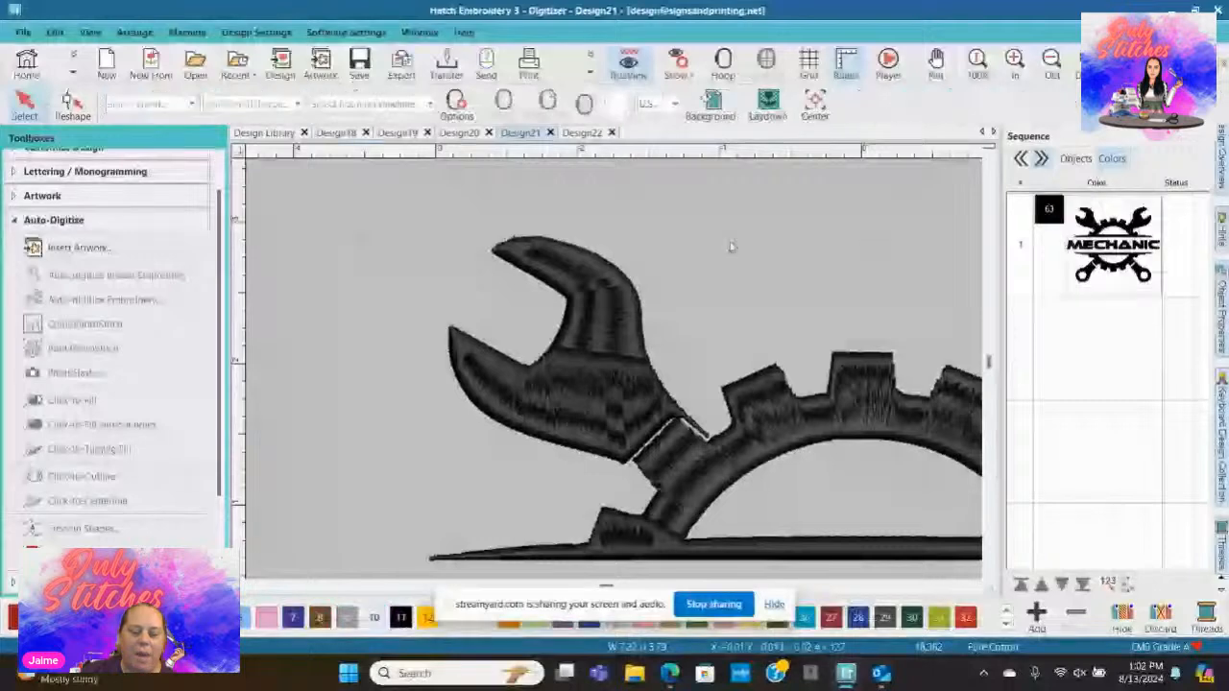
pyautogui.scroll(-3, 736, 277)
pyautogui.scroll(-1, 615, 376)
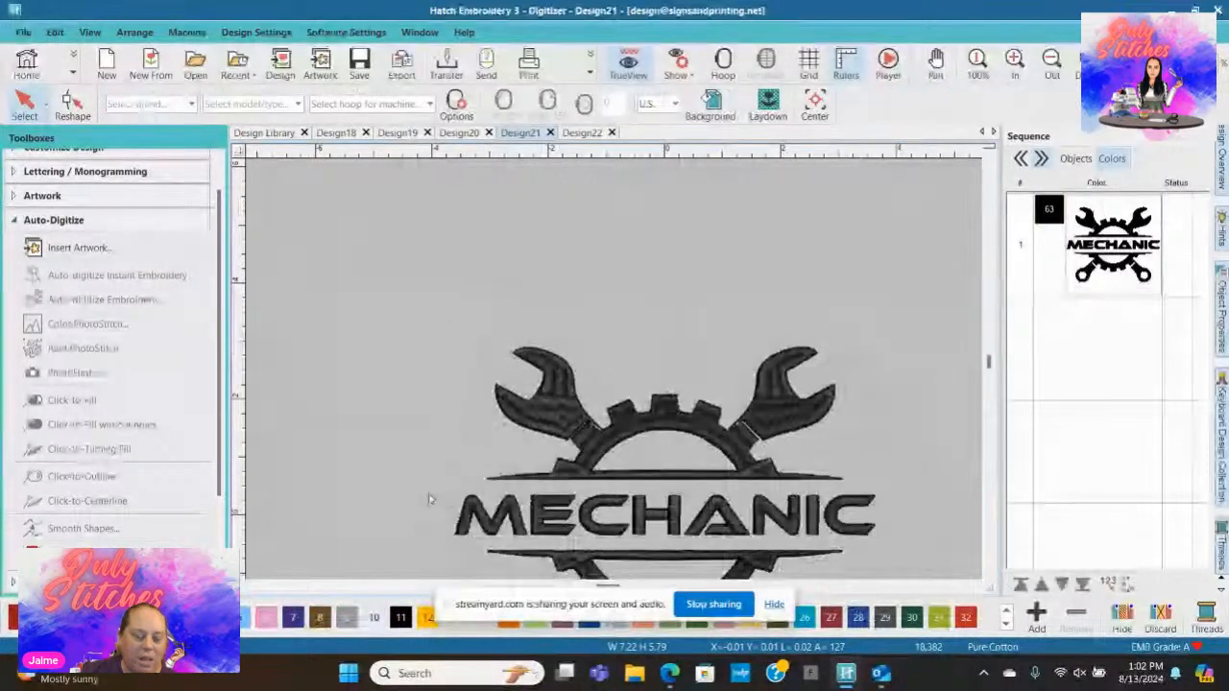
pyautogui.scroll(-1, 622, 413)
pyautogui.scroll(1, 622, 413)
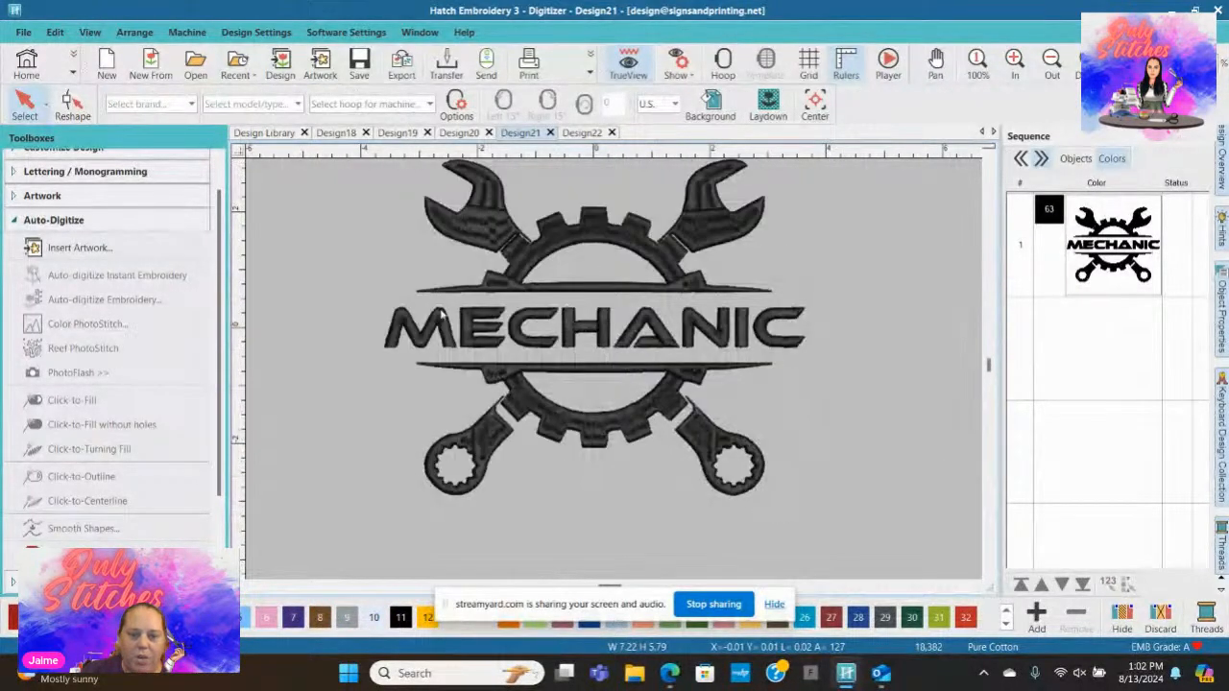
pyautogui.moveTo(361, 296); pyautogui.dragTo(828, 362)
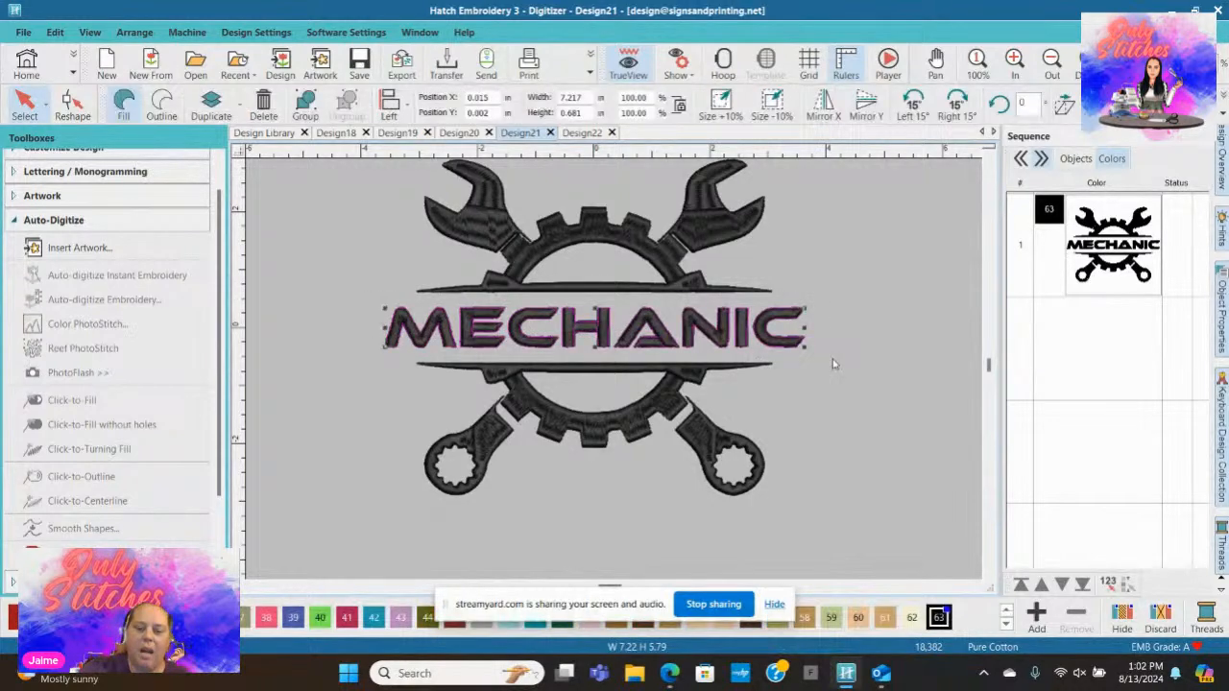
pyautogui.press('Delete')
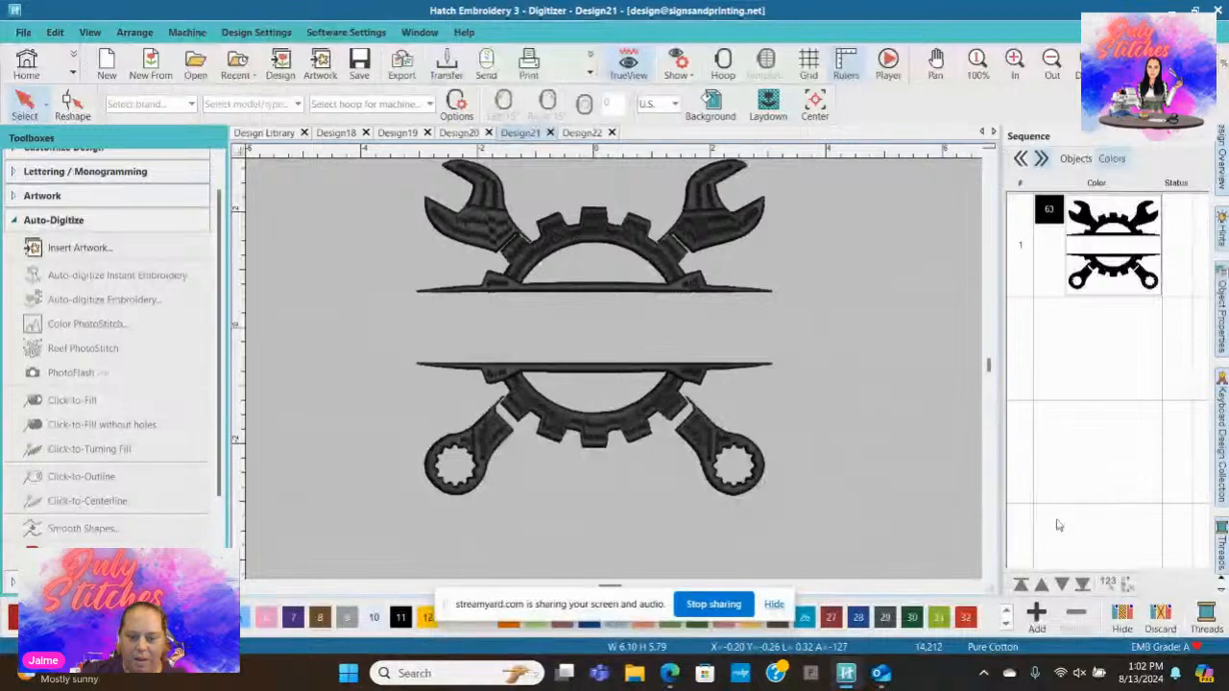
# Step: Switch to the StreamYard studio in the browser to check the live viewer comments, and return to Hatch Embroidery
pyautogui.moveTo(670, 678)
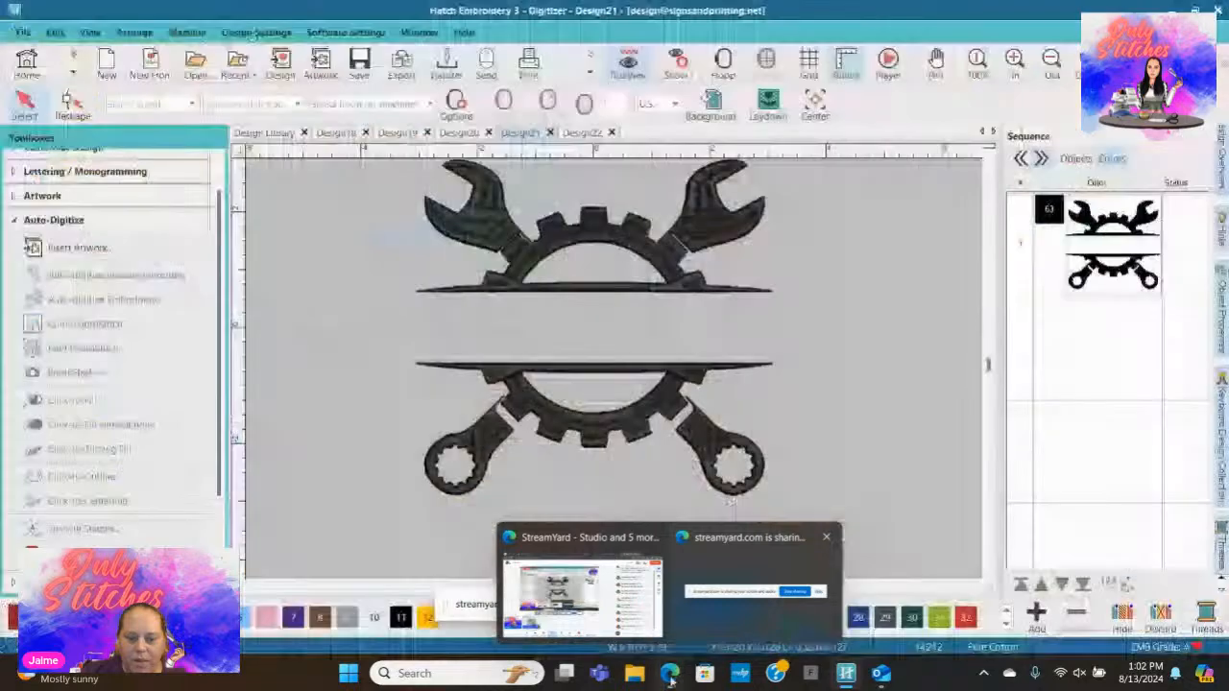
pyautogui.click(590, 543)
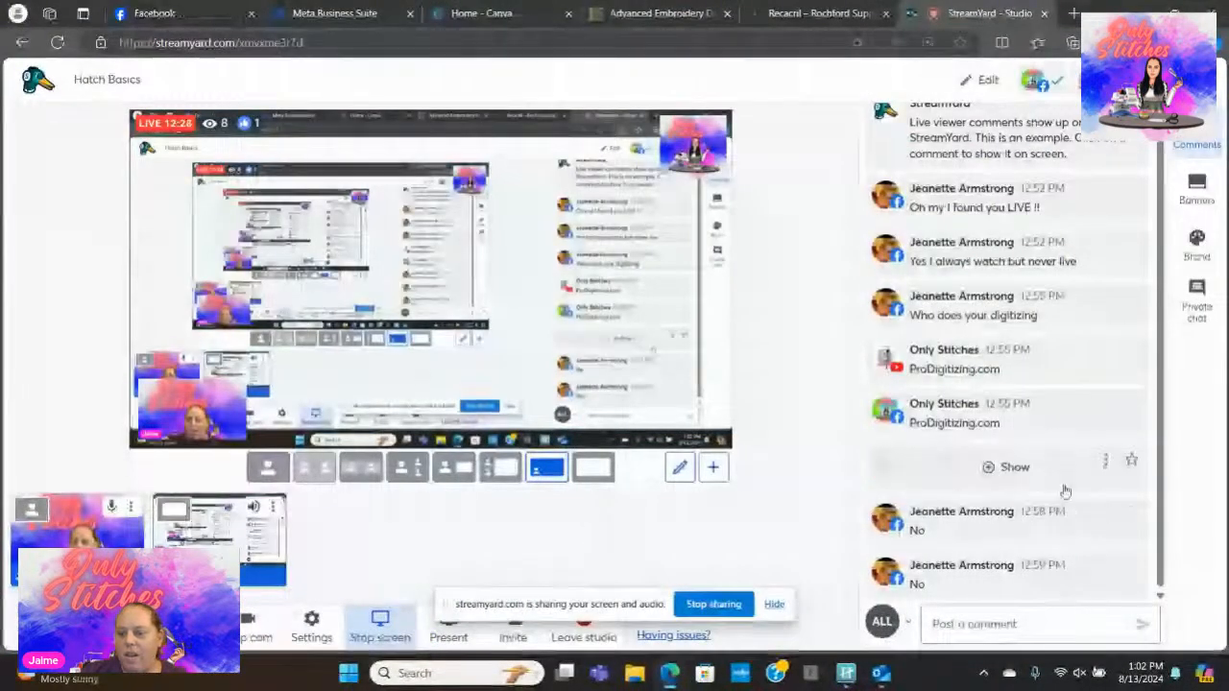
pyautogui.moveTo(900, 684)
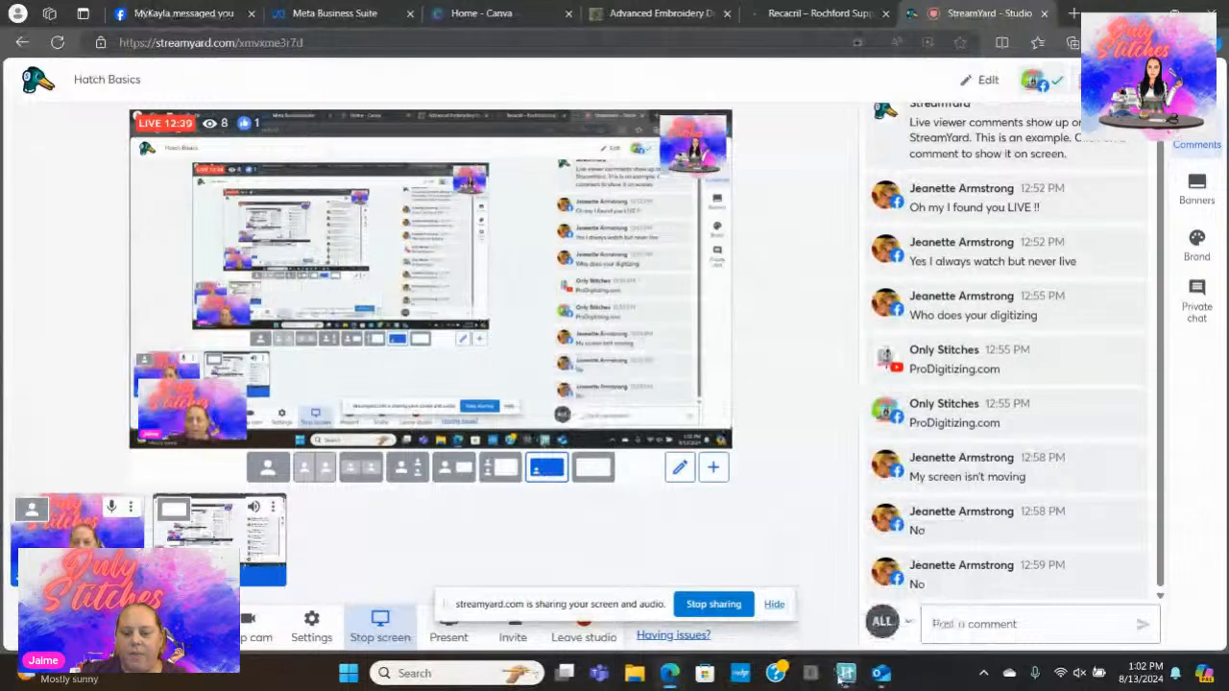
pyautogui.click(845, 676)
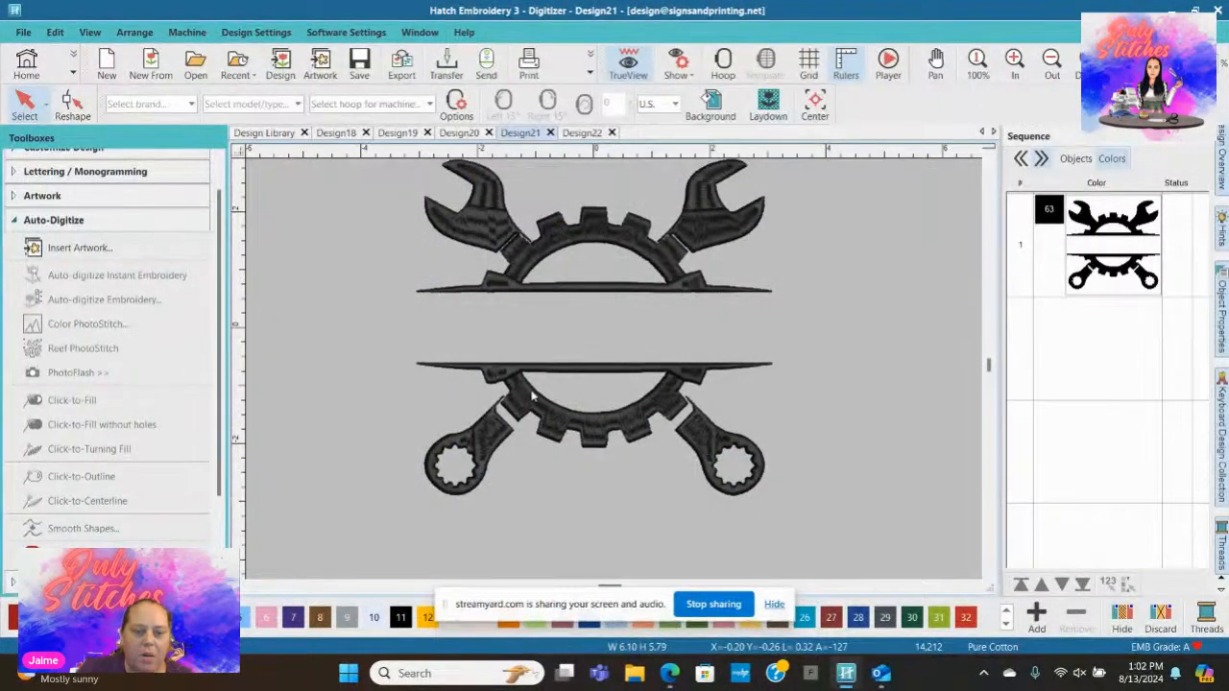
# Step: Open the object properties of the upper-left wrench and set its fill stitch type to Tatami
pyautogui.scroll(2, 538, 240)
pyautogui.scroll(2, 495, 374)
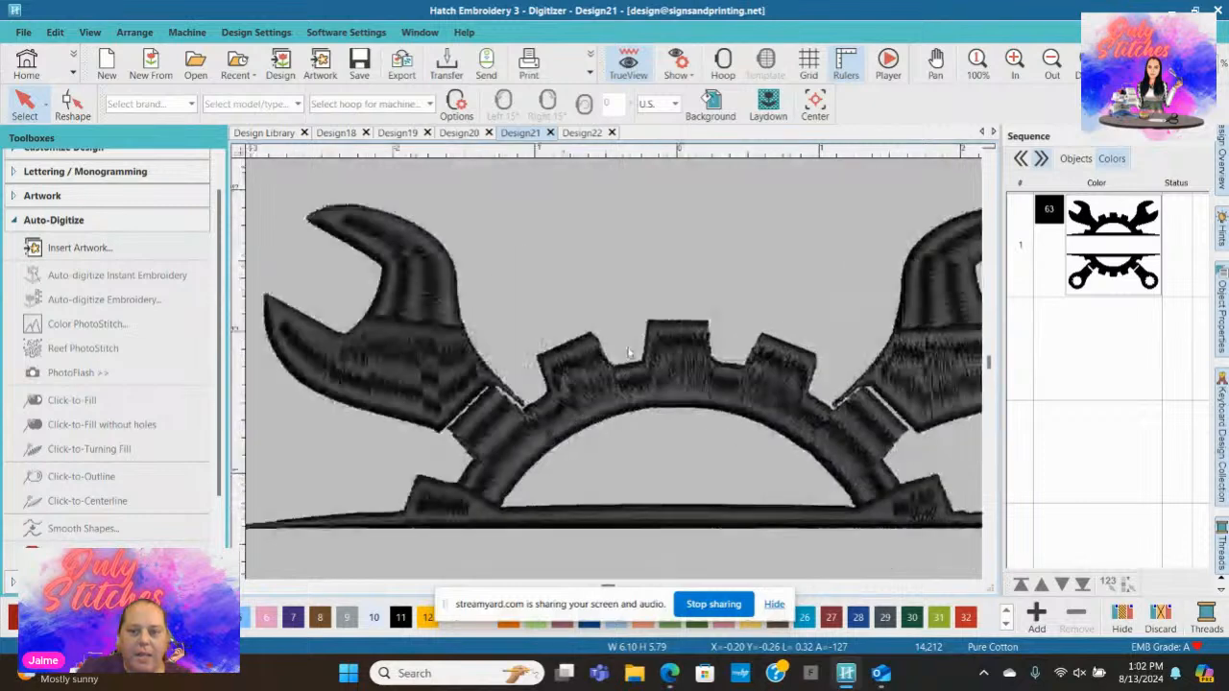
pyautogui.scroll(-2, 571, 314)
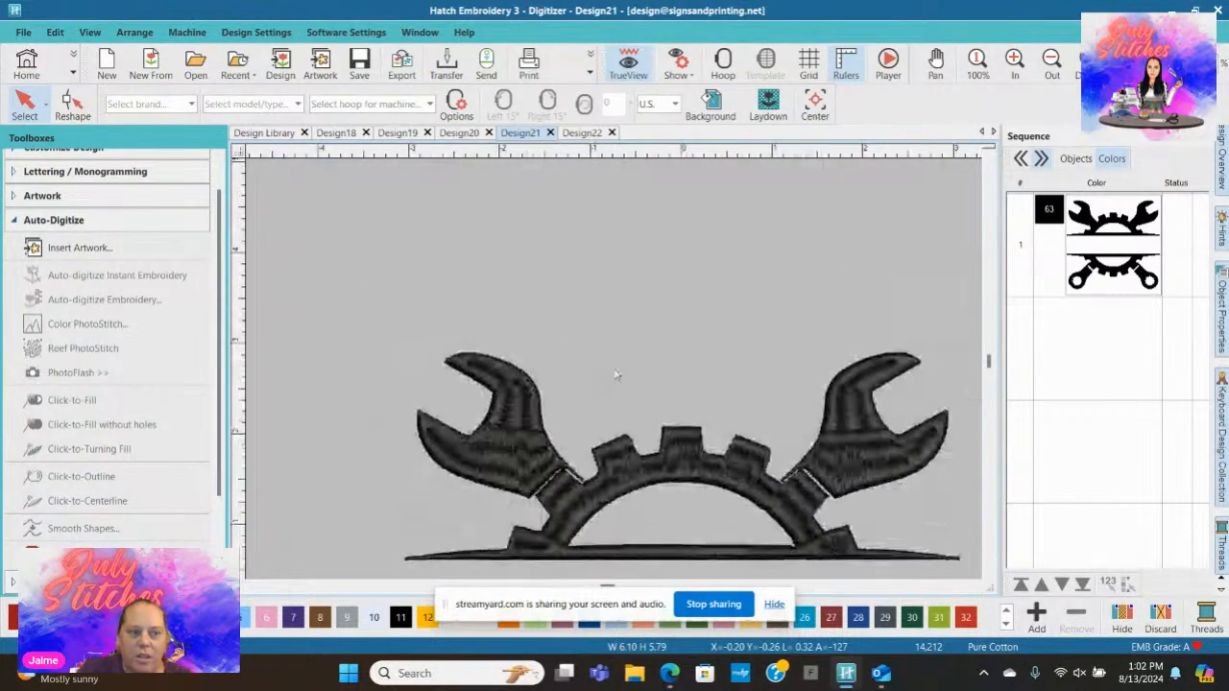
pyautogui.click(527, 454)
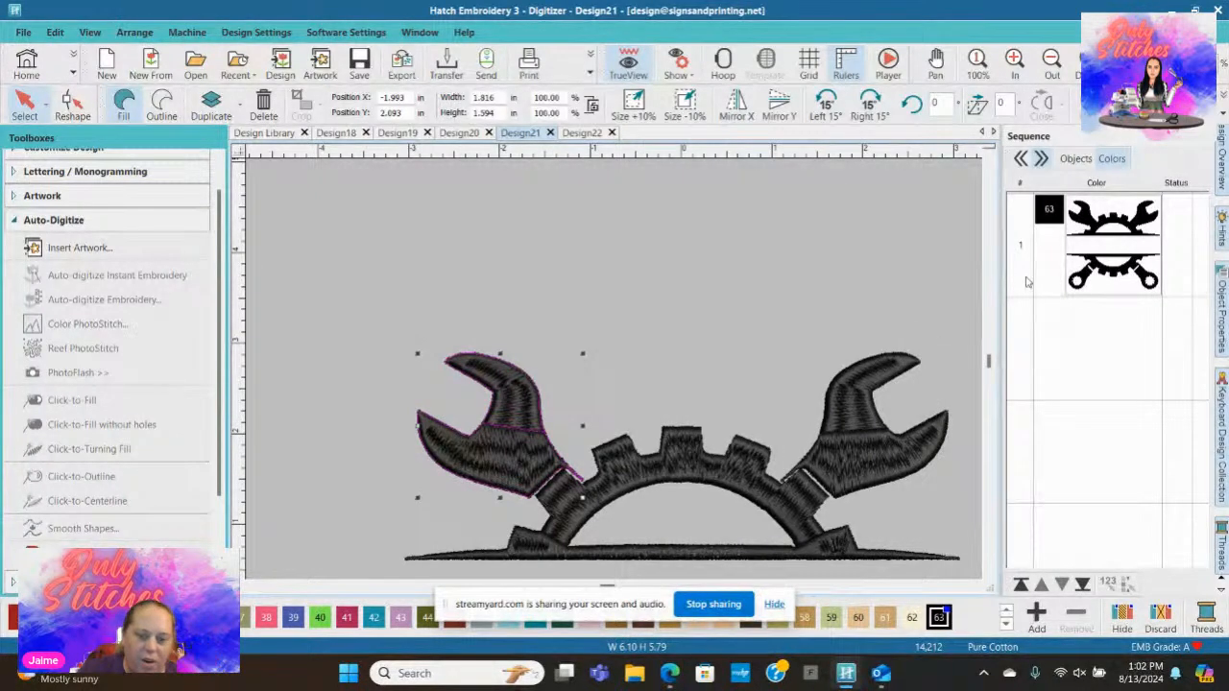
pyautogui.doubleClick(516, 439)
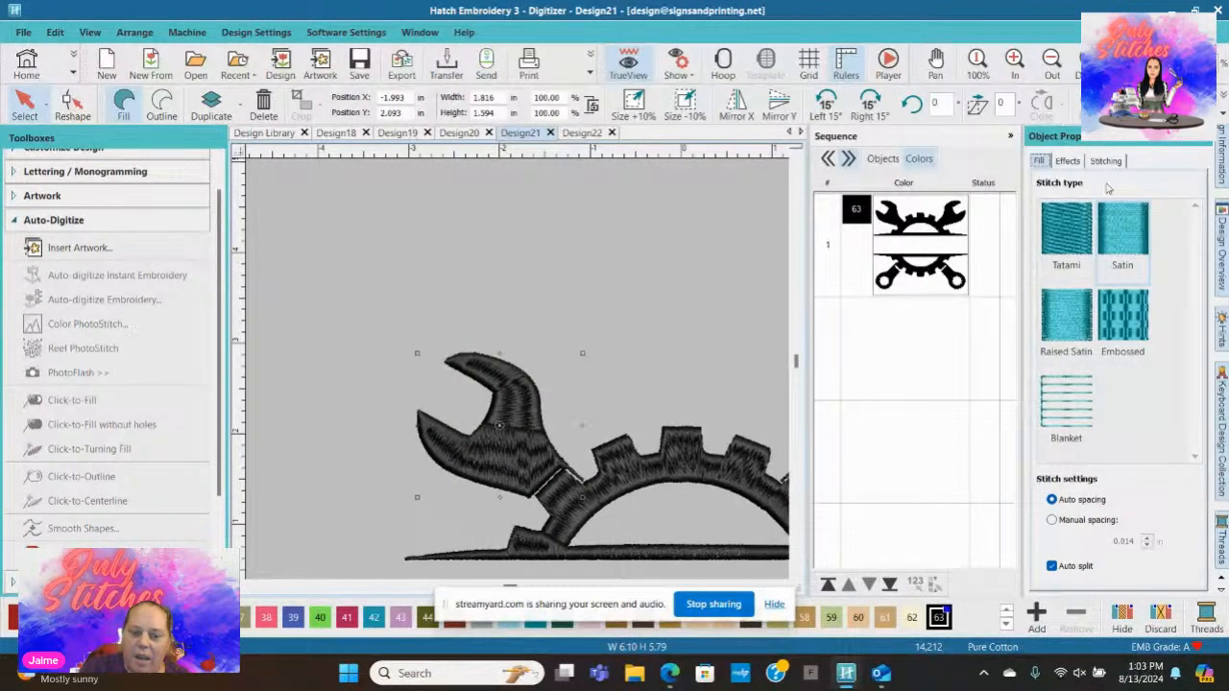
pyautogui.click(1068, 235)
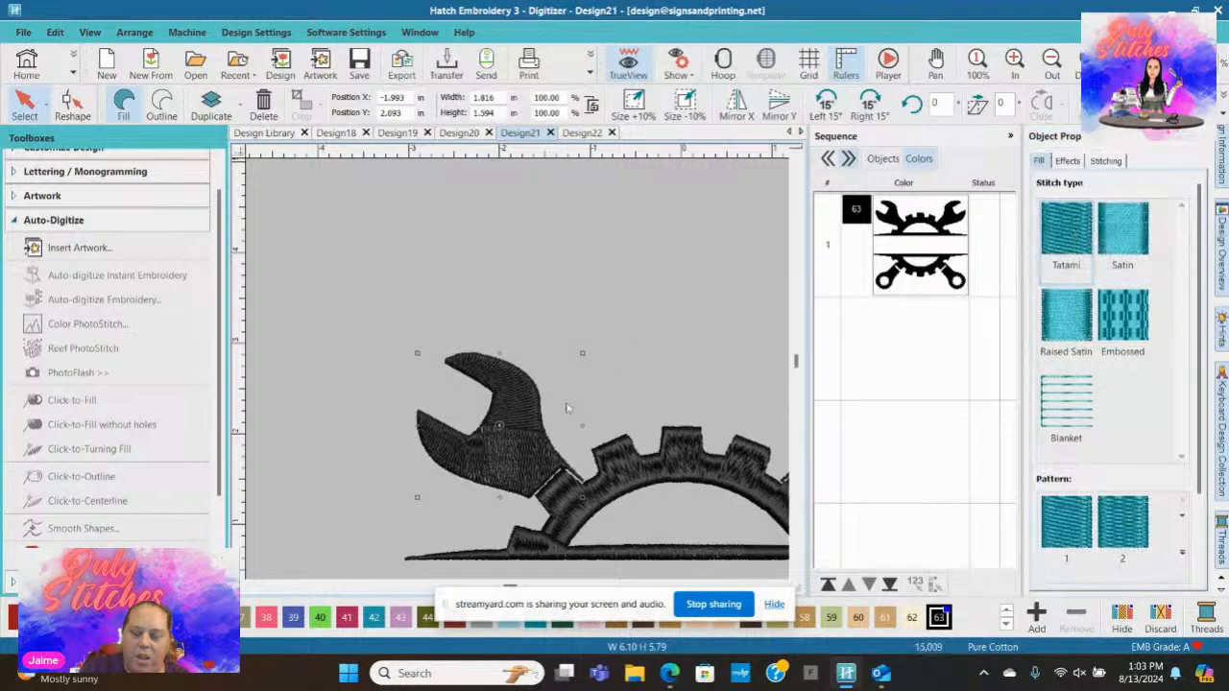
# Step: Apply the Tatami stitch type to the upper-right wrench and the upper half of the gear
pyautogui.scroll(5, 524, 379)
pyautogui.scroll(-1, 516, 374)
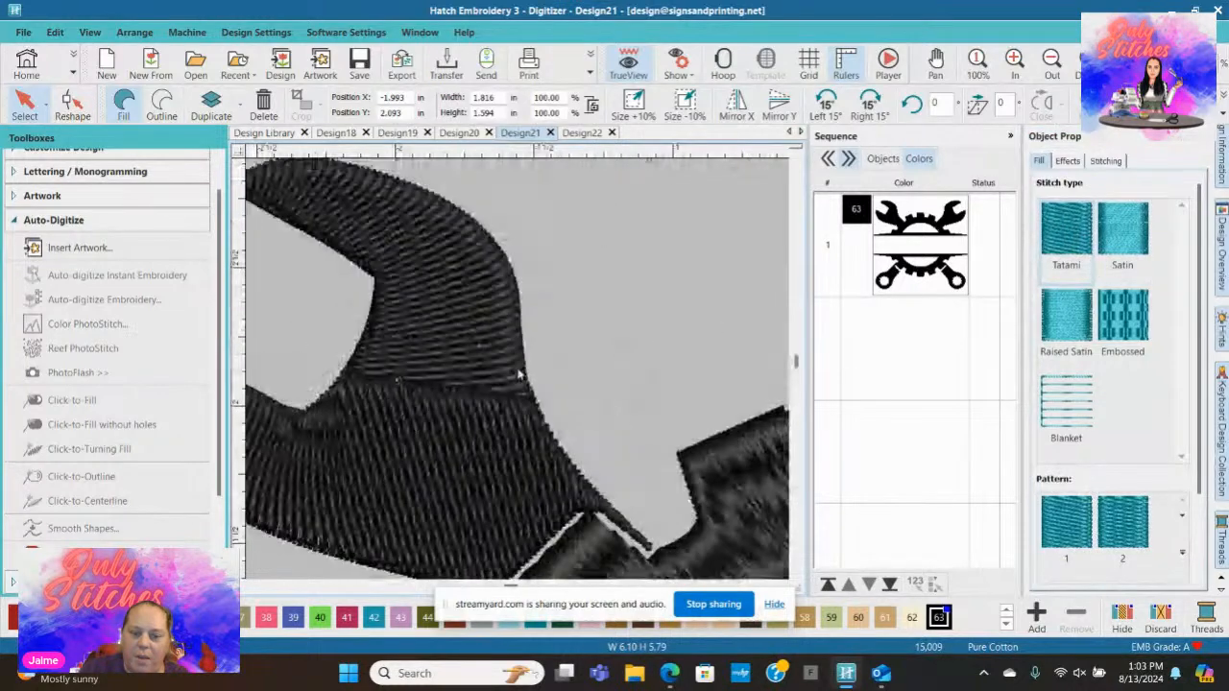
pyautogui.scroll(-3, 517, 374)
pyautogui.scroll(2, 615, 331)
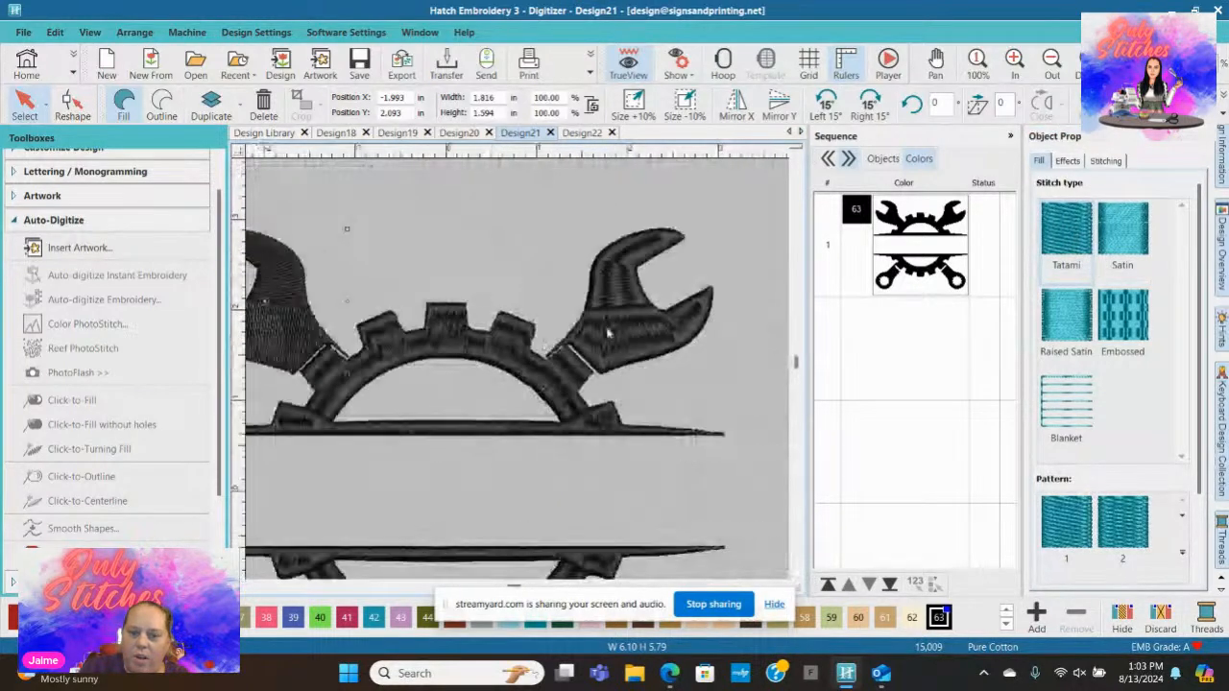
pyautogui.click(616, 331)
pyautogui.click(1060, 232)
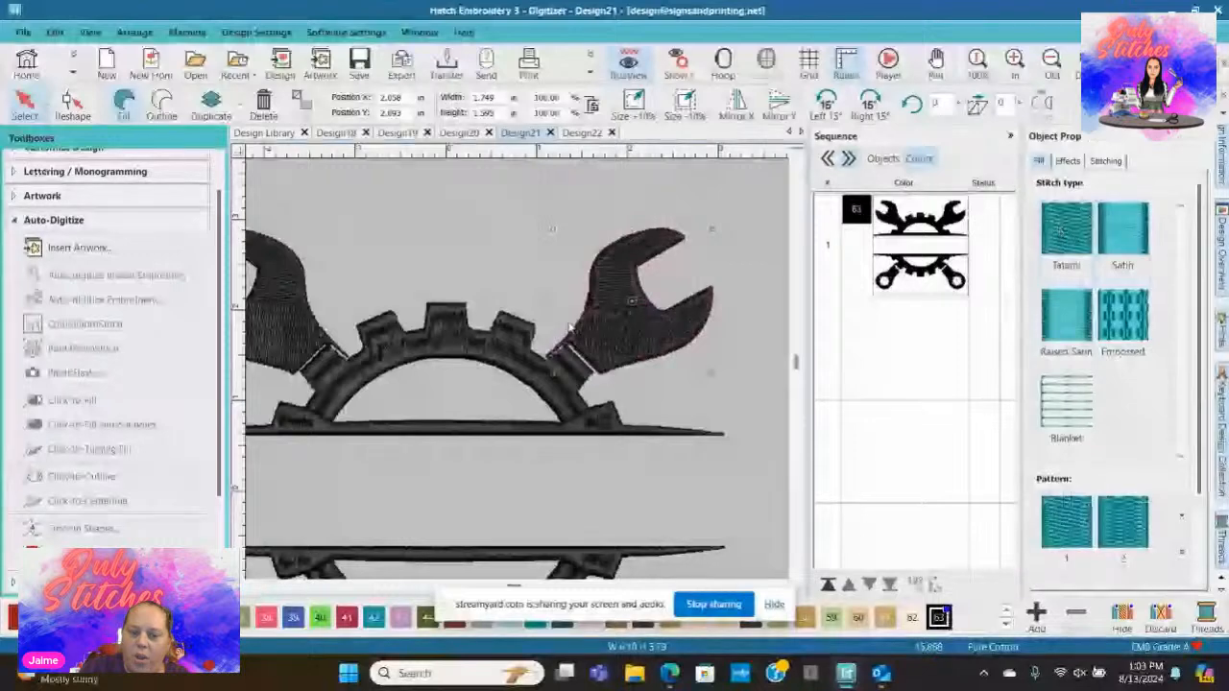
pyautogui.click(1057, 246)
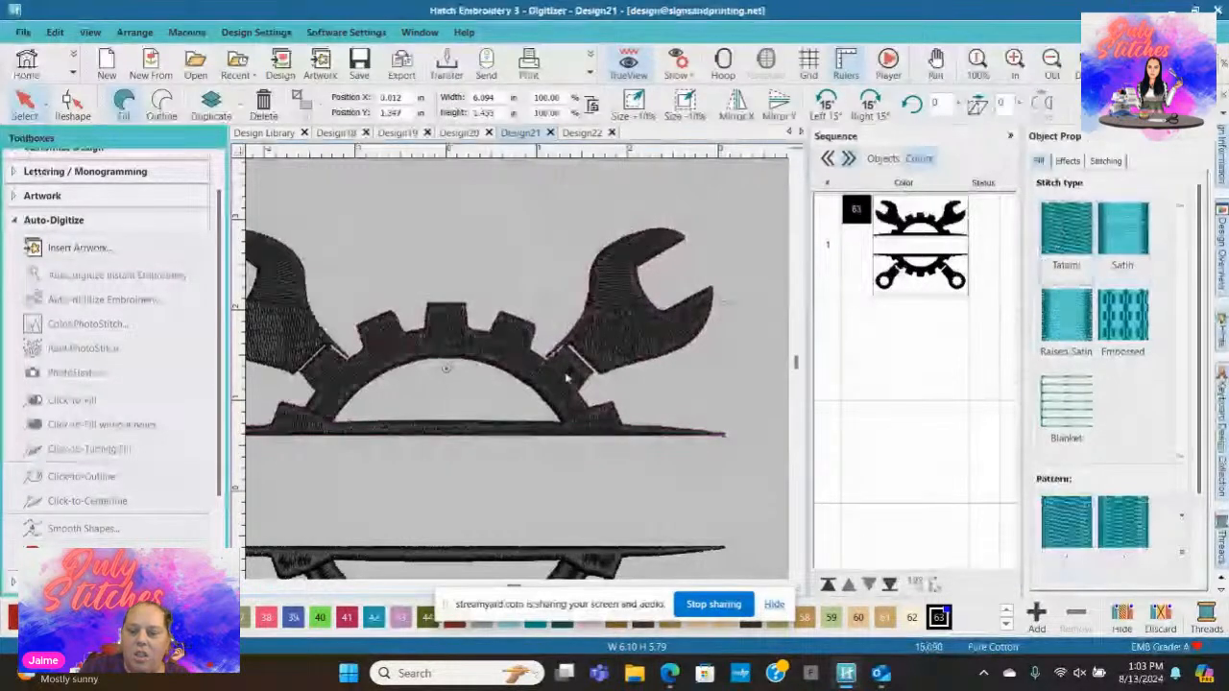
# Step: Apply the Tatami stitch type to the lower half of the gear and the lower-right wrench
pyautogui.scroll(-3, 558, 305)
pyautogui.click(524, 472)
pyautogui.click(1061, 232)
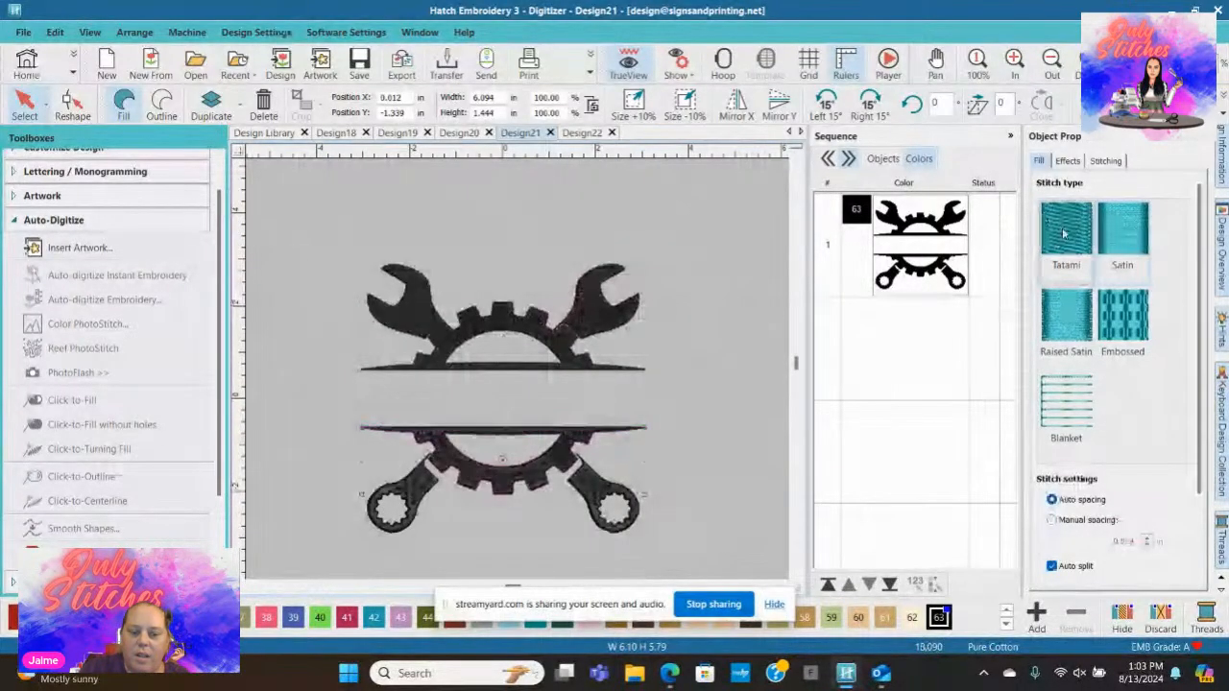
pyautogui.scroll(3, 520, 365)
pyautogui.click(520, 365)
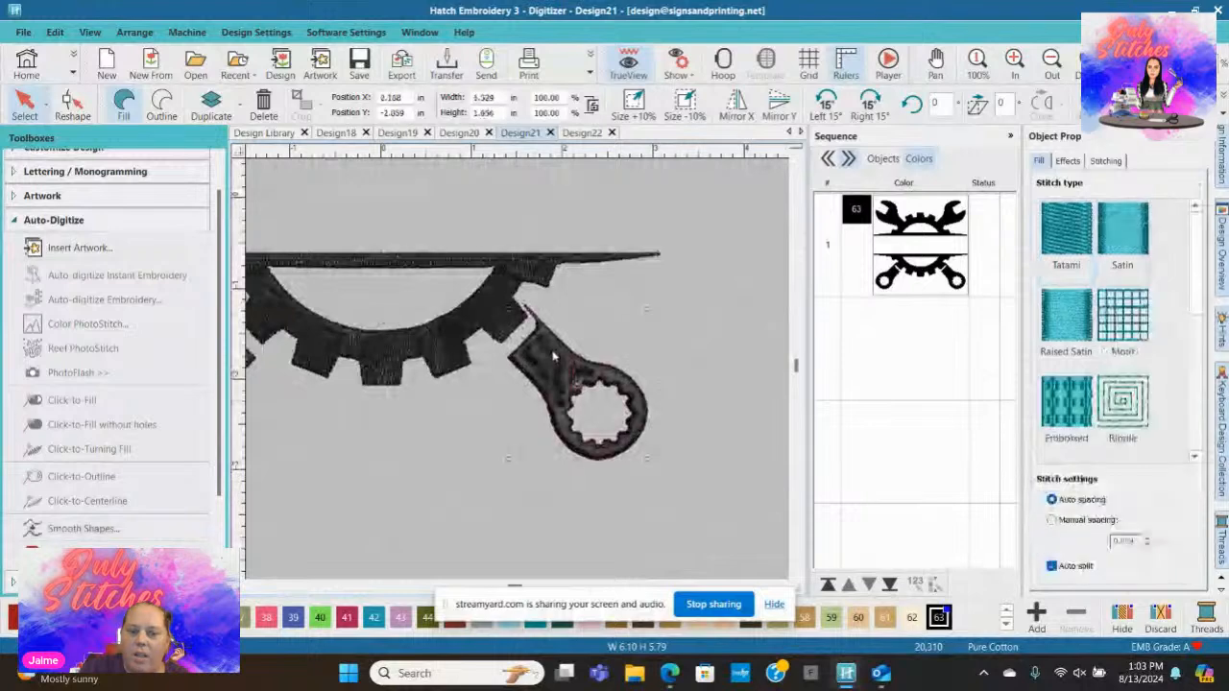
pyautogui.click(1060, 233)
# Step: Apply the Tatami stitch type to the lower-left wrench and inspect its stitches up close
pyautogui.scroll(-3, 520, 375)
pyautogui.scroll(-1, 520, 375)
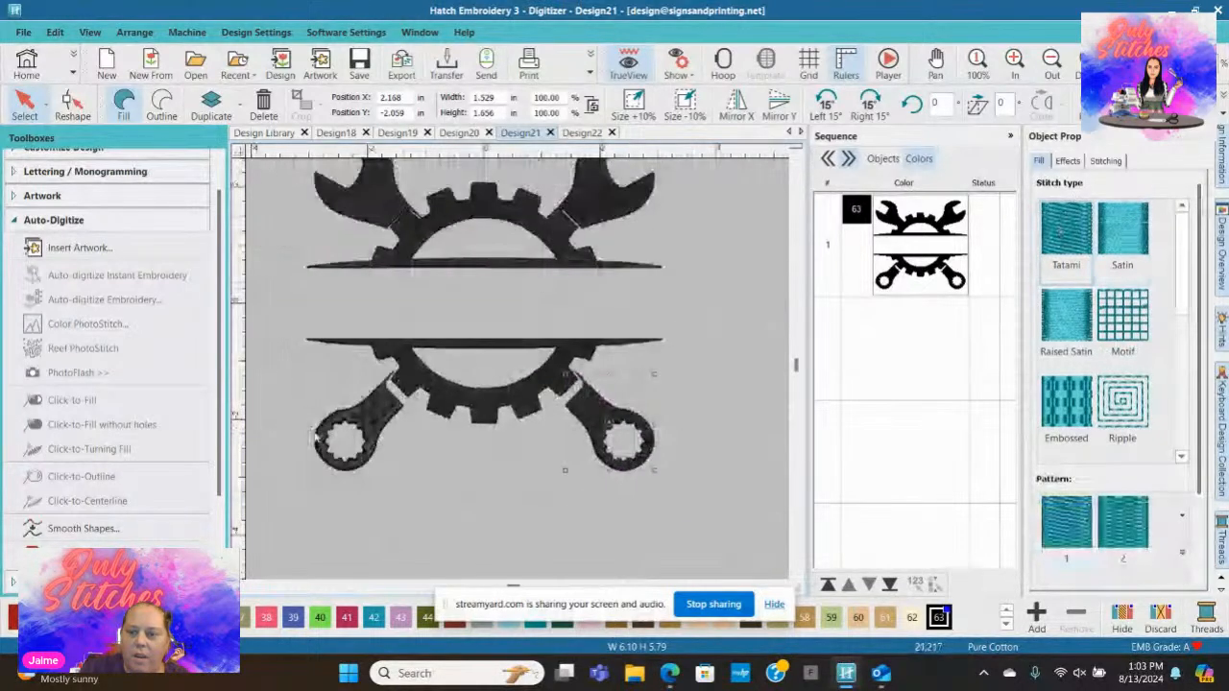
pyautogui.click(320, 437)
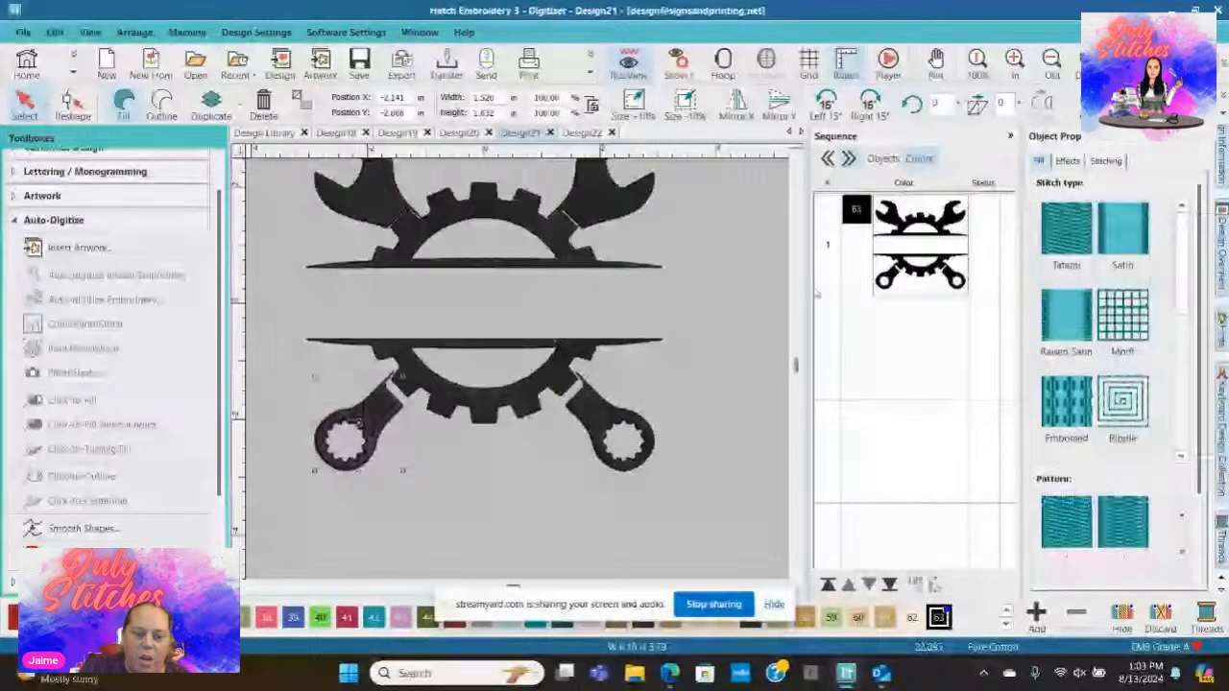
pyautogui.scroll(4, 337, 427)
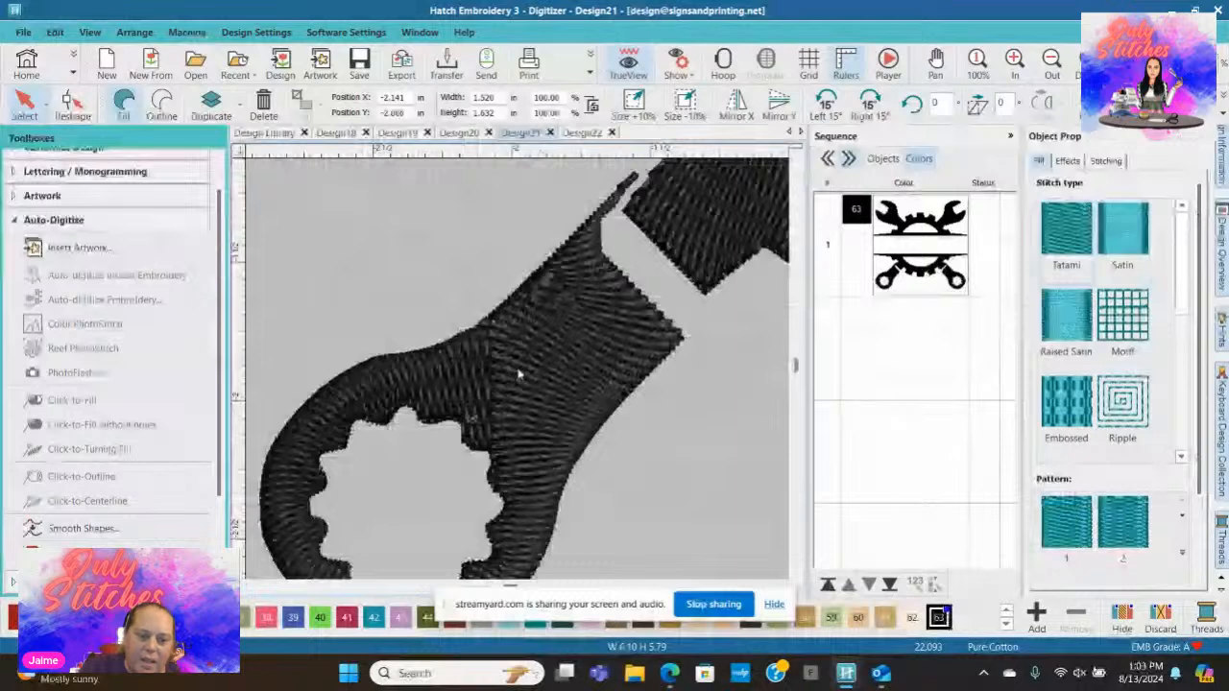
pyautogui.scroll(1, 519, 373)
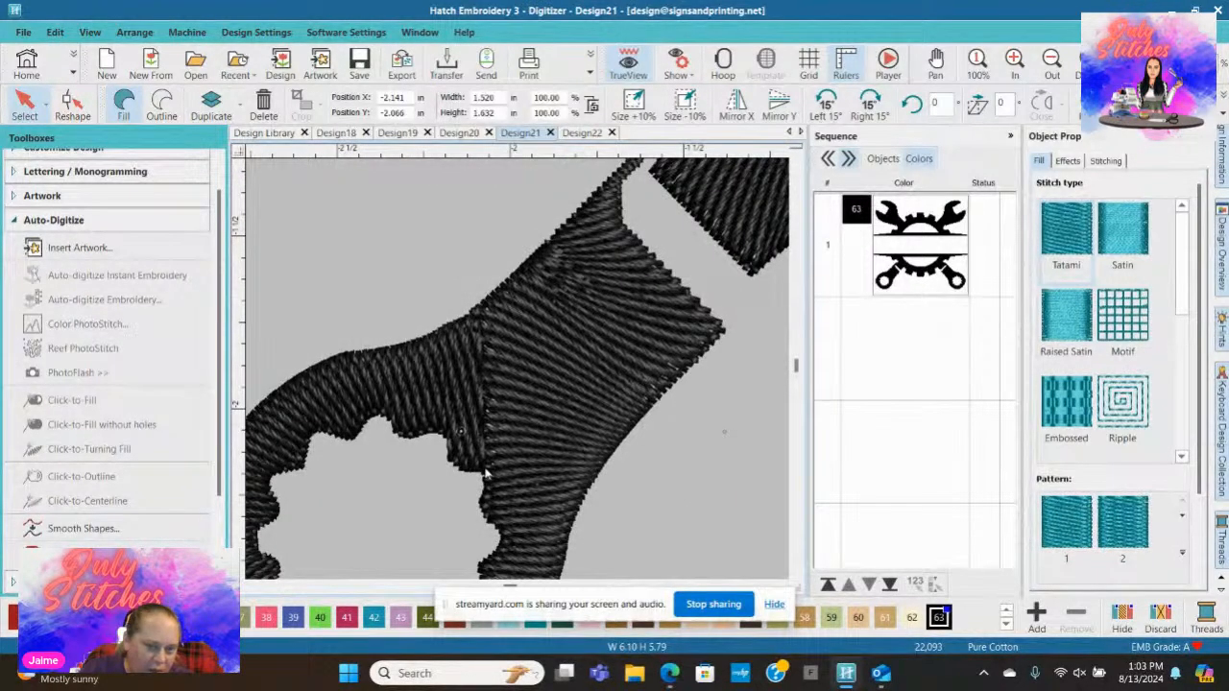
pyautogui.scroll(-5, 486, 474)
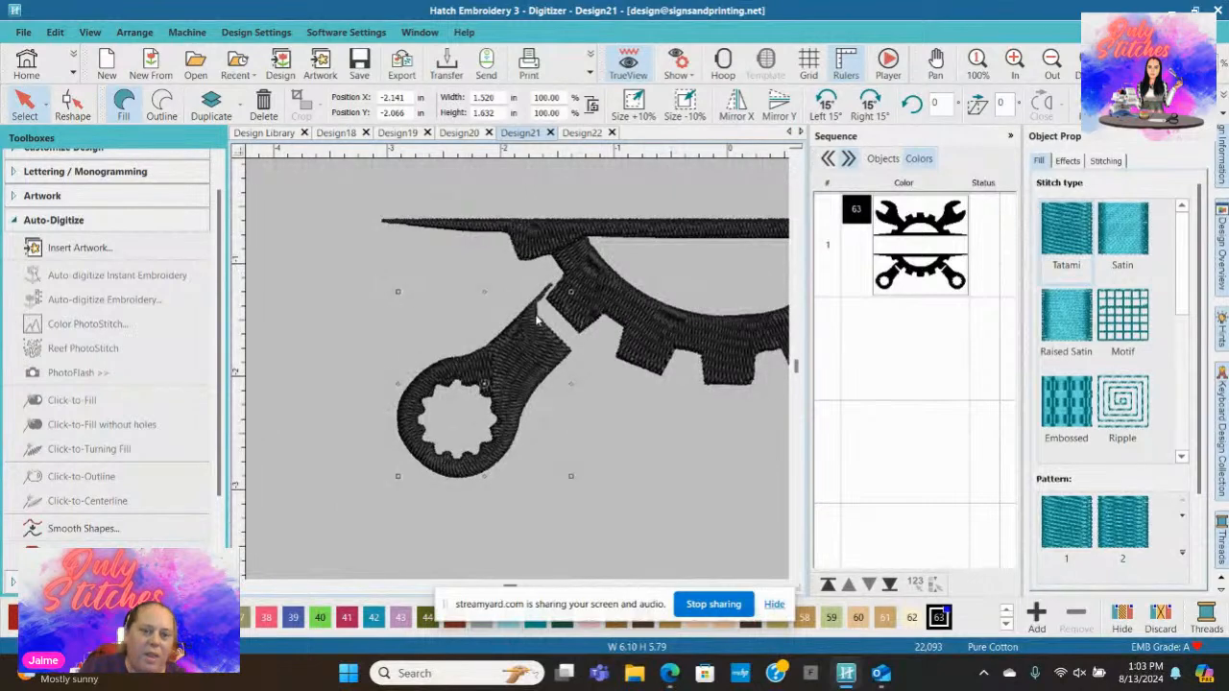
# Step: Examine the lower-left wrench's outline points and stitch angles with the Reshape tool, leave it unmodified, and dismiss the Reshape tip
pyautogui.click(507, 404)
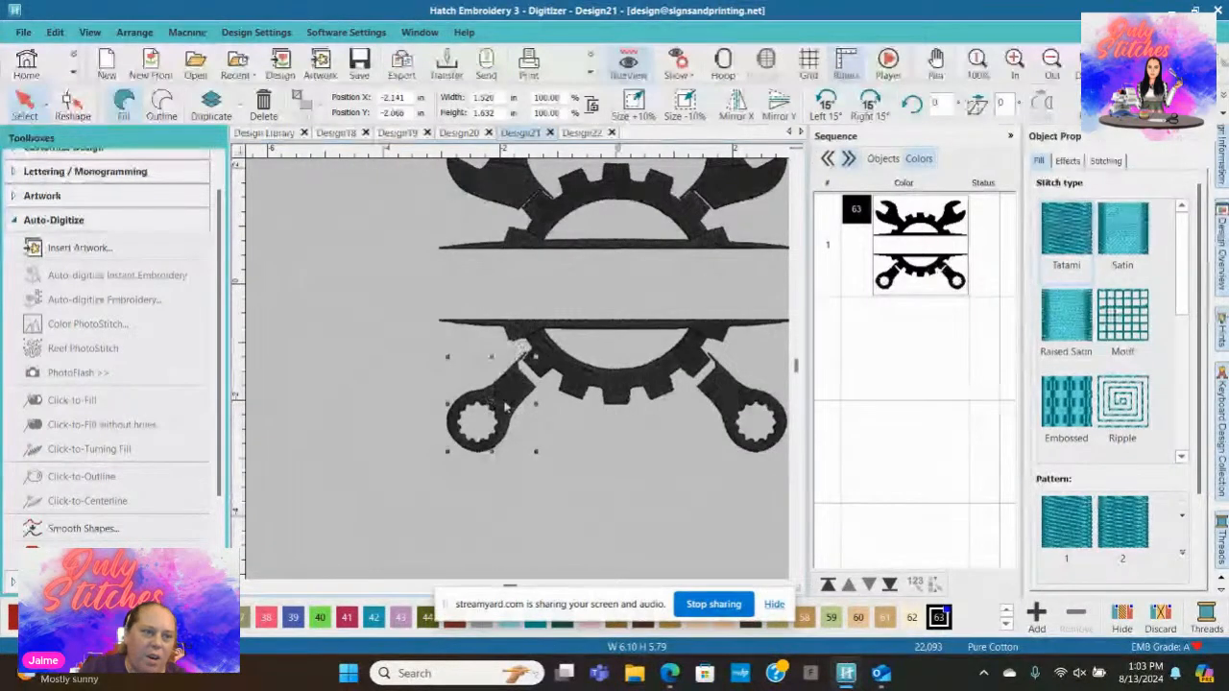
pyautogui.click(74, 101)
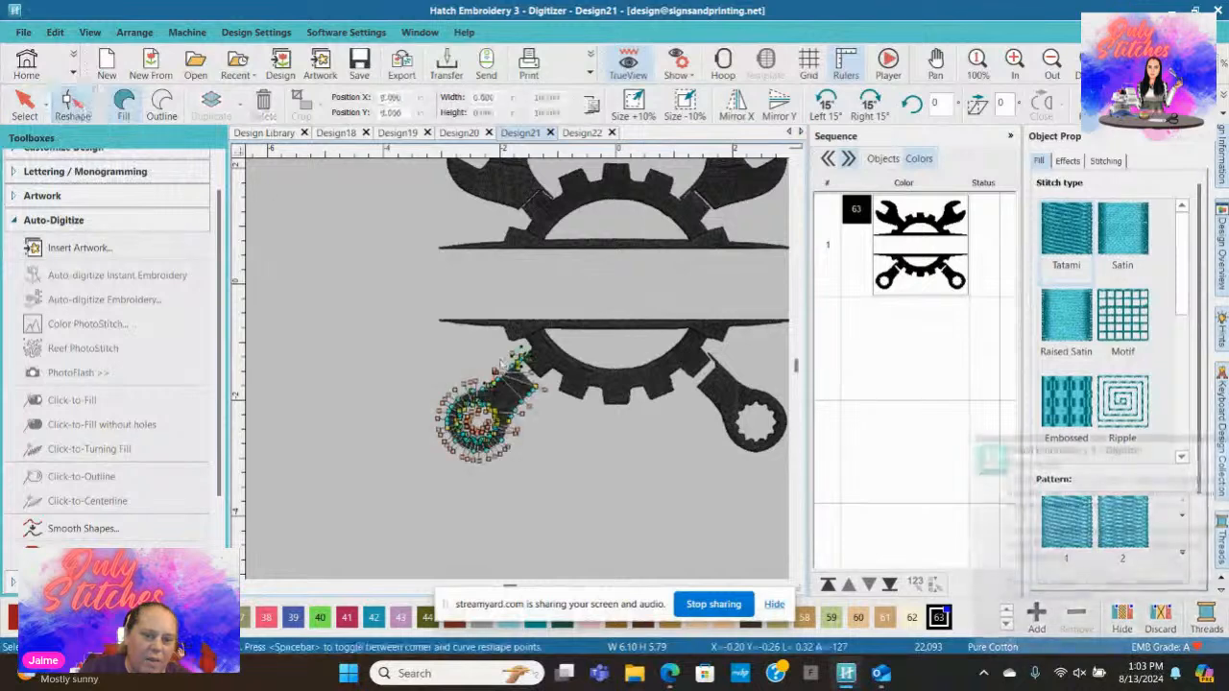
pyautogui.scroll(3, 484, 445)
pyautogui.scroll(2, 565, 255)
pyautogui.scroll(-2, 495, 423)
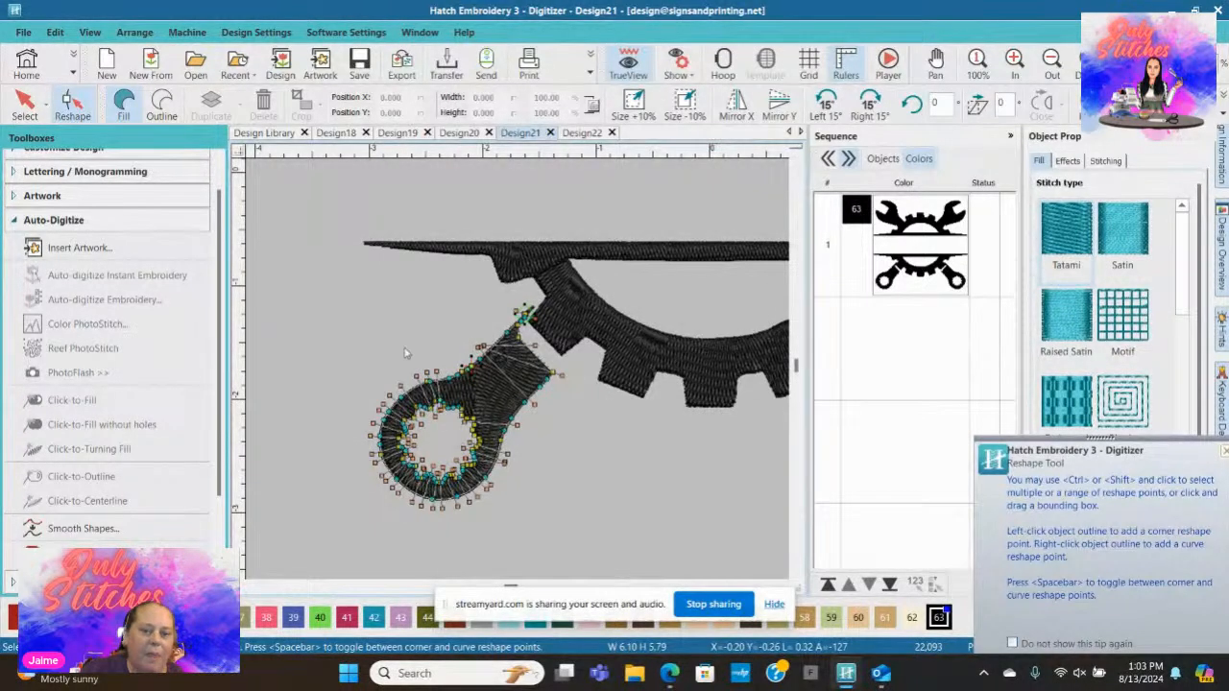
pyautogui.click(25, 104)
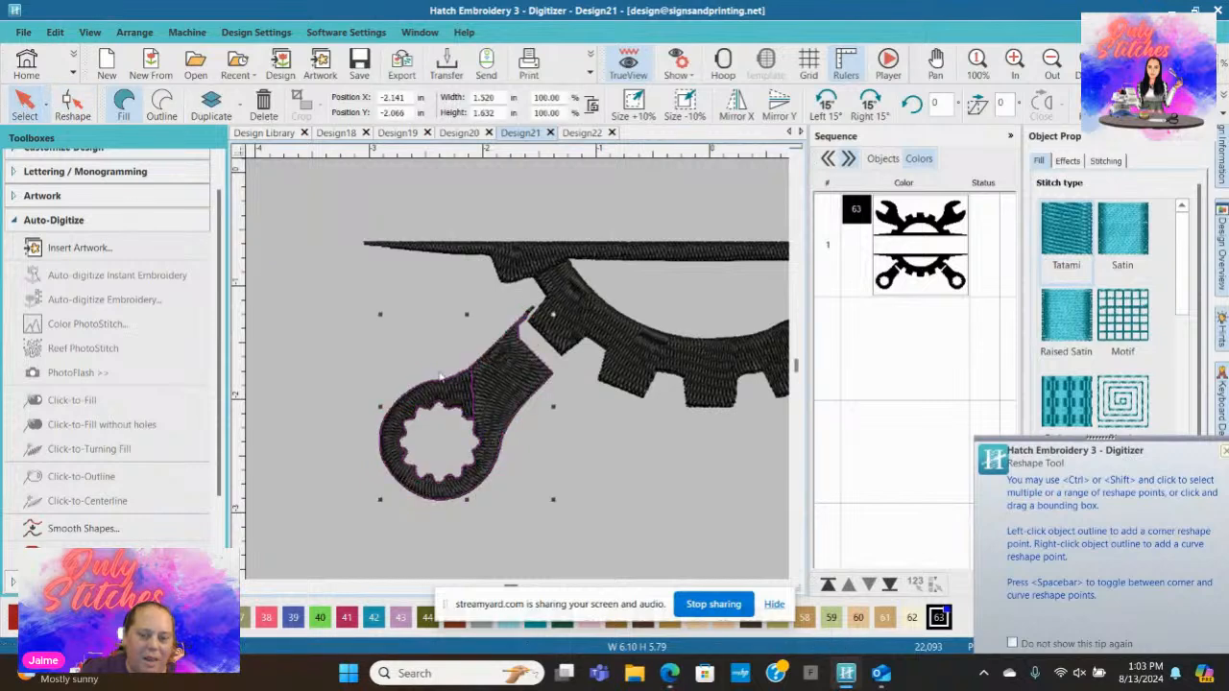
pyautogui.click(592, 477)
pyautogui.scroll(-4, 674, 415)
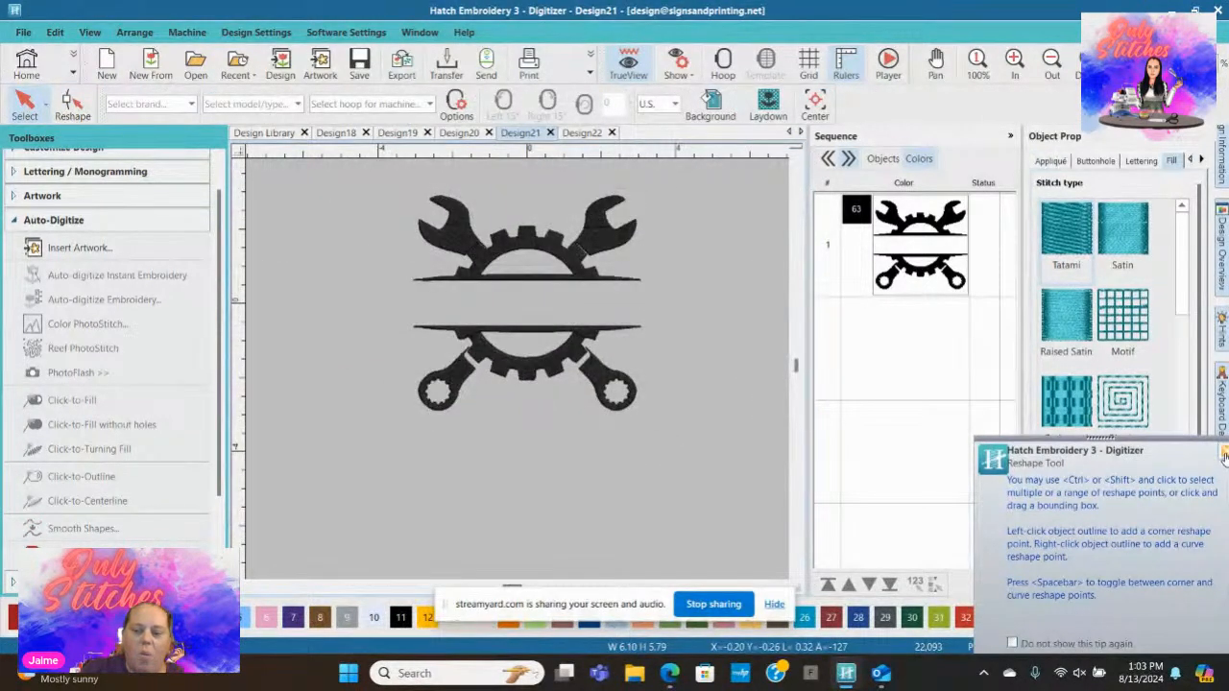
pyautogui.click(1224, 451)
# Step: Set the upper-left wrench's fill stitch type to Embossed with the Patch1 pattern
pyautogui.scroll(4, 520, 375)
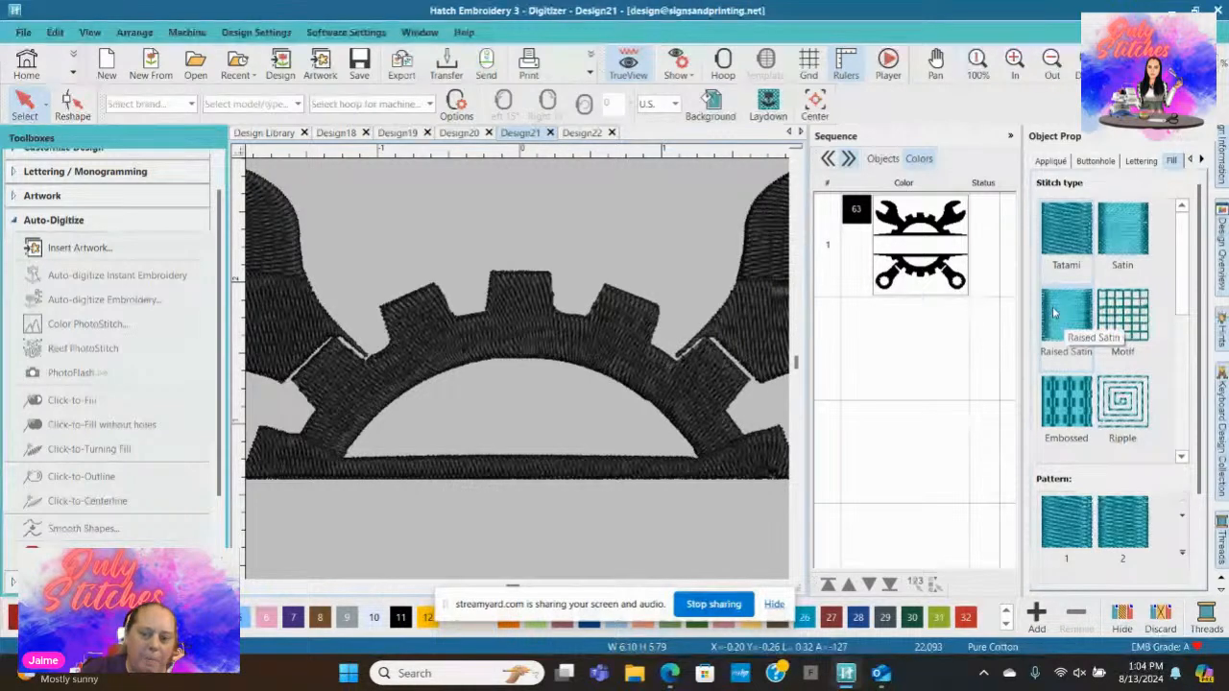
pyautogui.scroll(-1, 519, 375)
pyautogui.scroll(1, 387, 352)
pyautogui.scroll(1, 520, 374)
pyautogui.click(519, 374)
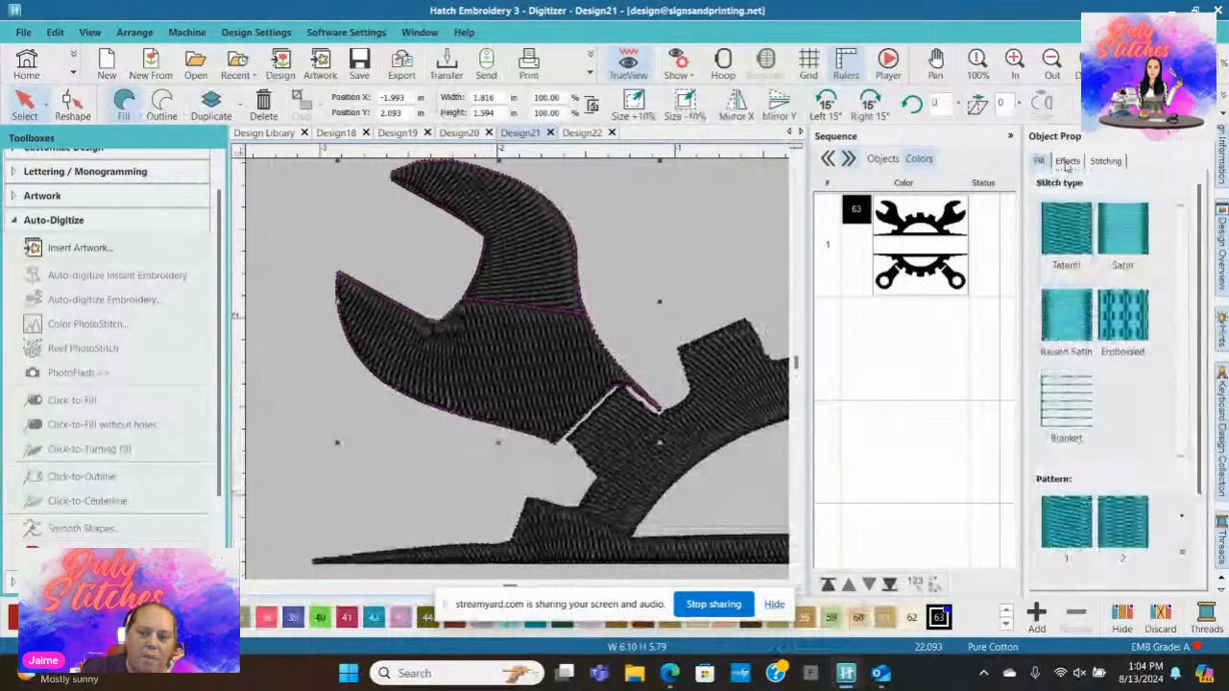
pyautogui.click(1114, 329)
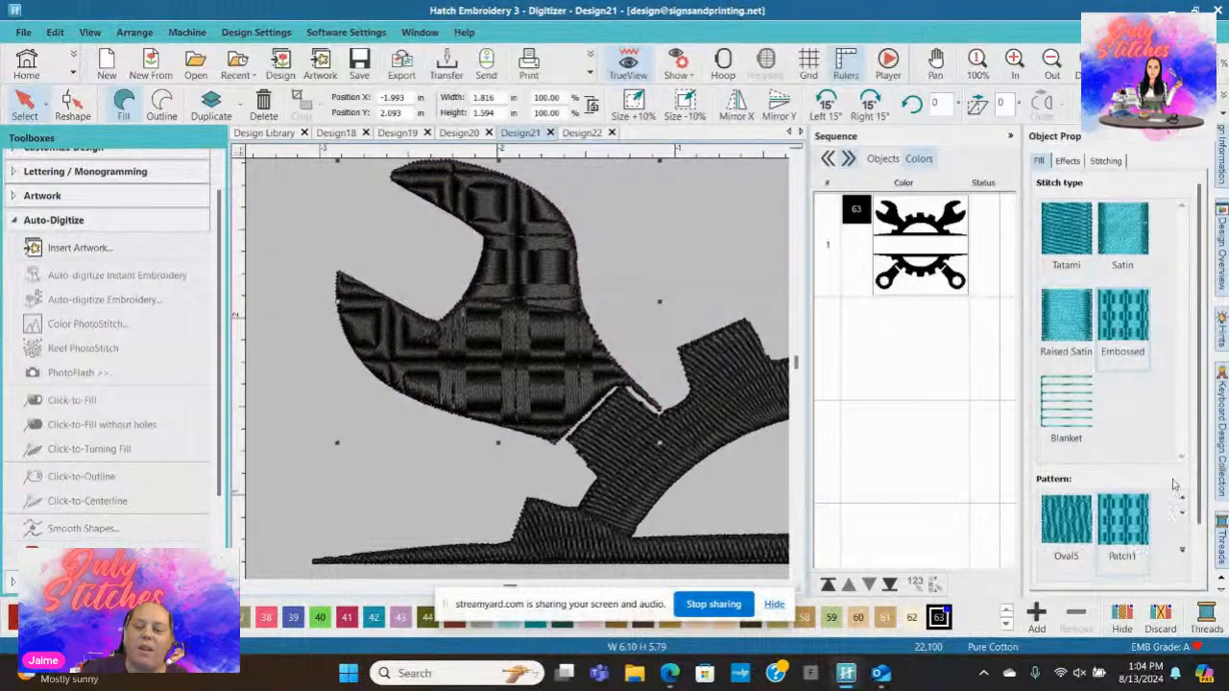
# Step: Change the upper-left wrench's Embossed fill pattern to Blossom6
pyautogui.click(1183, 513)
pyautogui.click(1182, 513)
pyautogui.click(1182, 554)
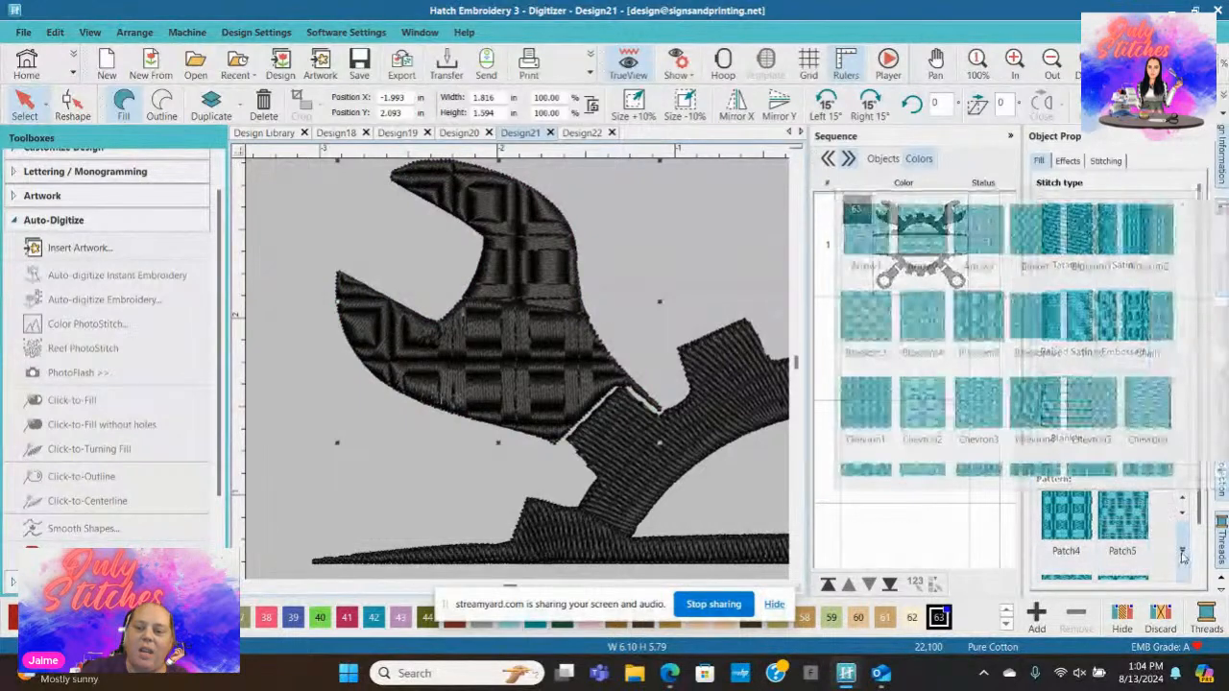
pyautogui.click(918, 354)
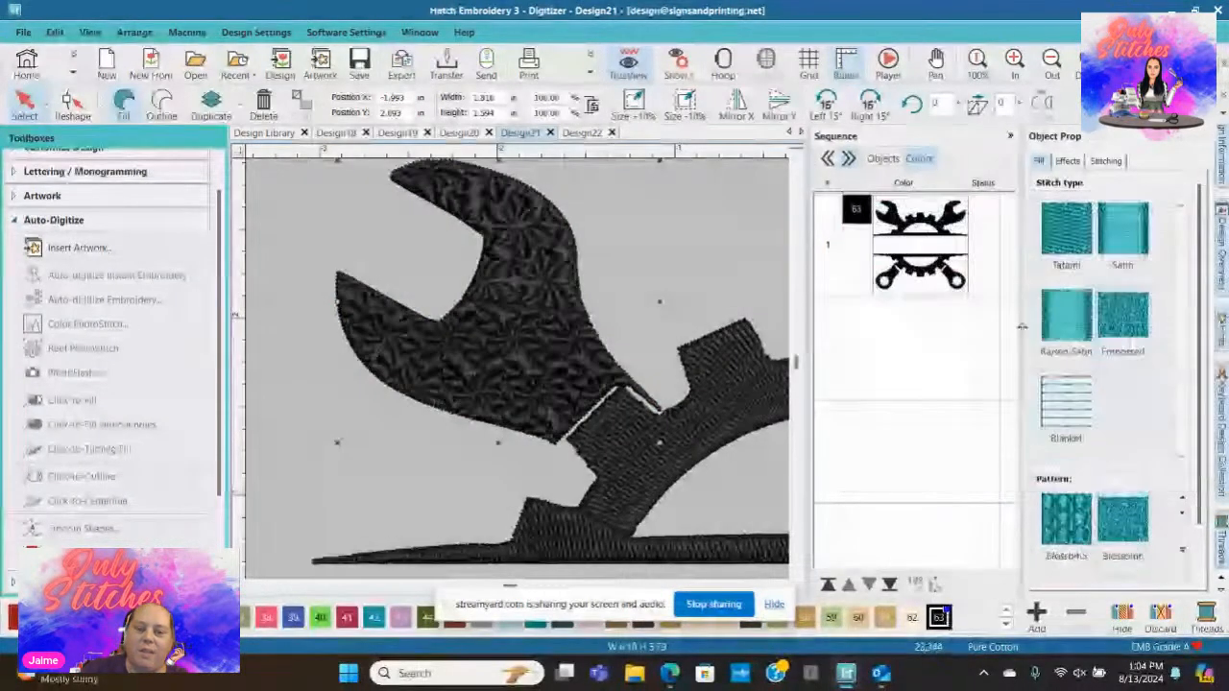
pyautogui.click(1122, 548)
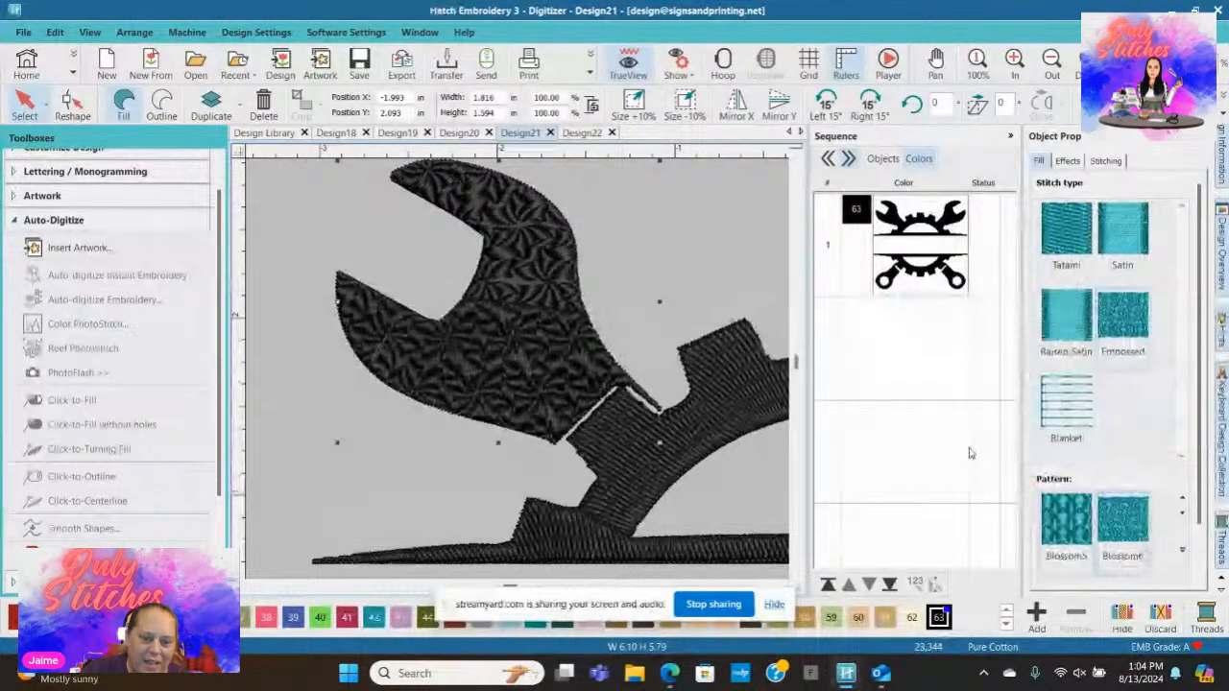
# Step: Undo the stitch changes, the lettering and artwork deletions and the auto-digitizing, back to the original mechanic artwork
pyautogui.scroll(-5, 703, 402)
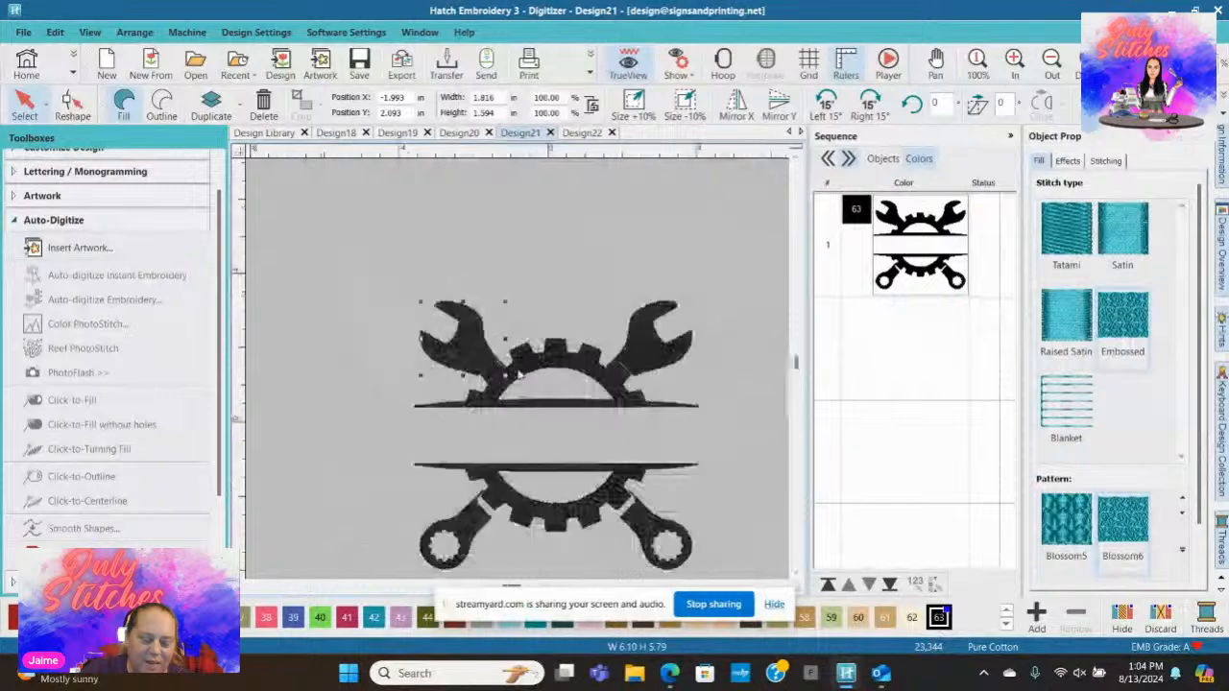
pyautogui.click(704, 401)
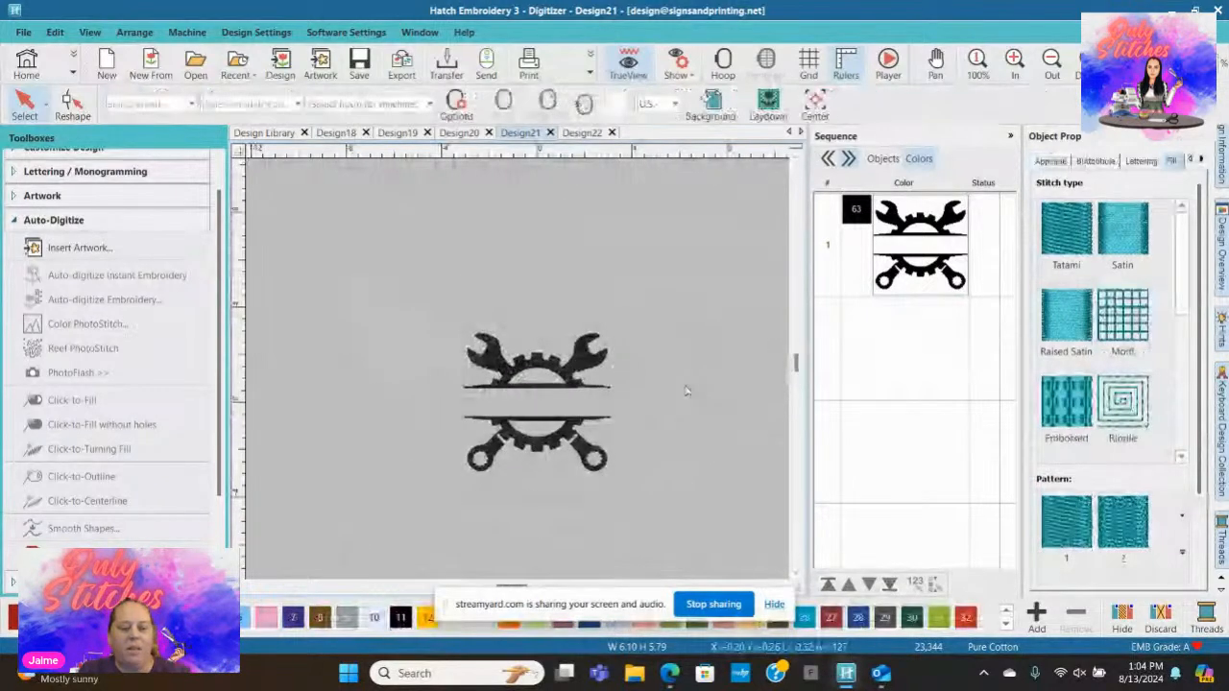
pyautogui.moveTo(433, 298); pyautogui.dragTo(658, 516)
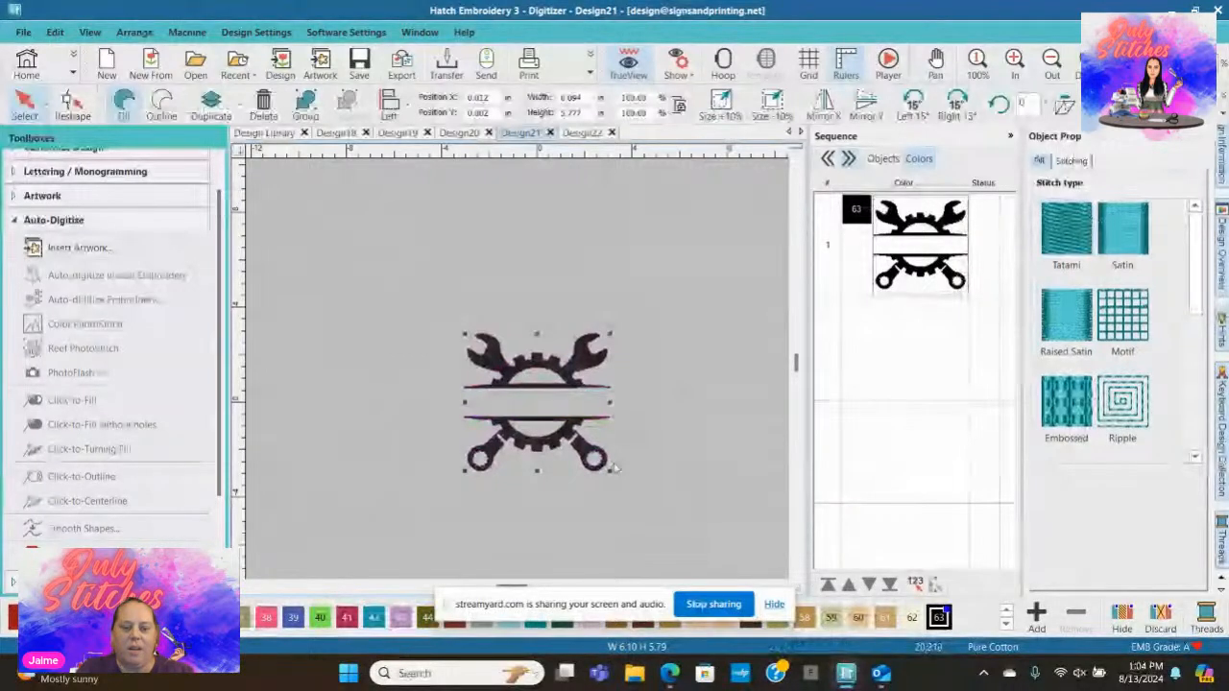
pyautogui.hotkey('ctrl', 'z')
pyautogui.hotkey('ctrl', 'z')
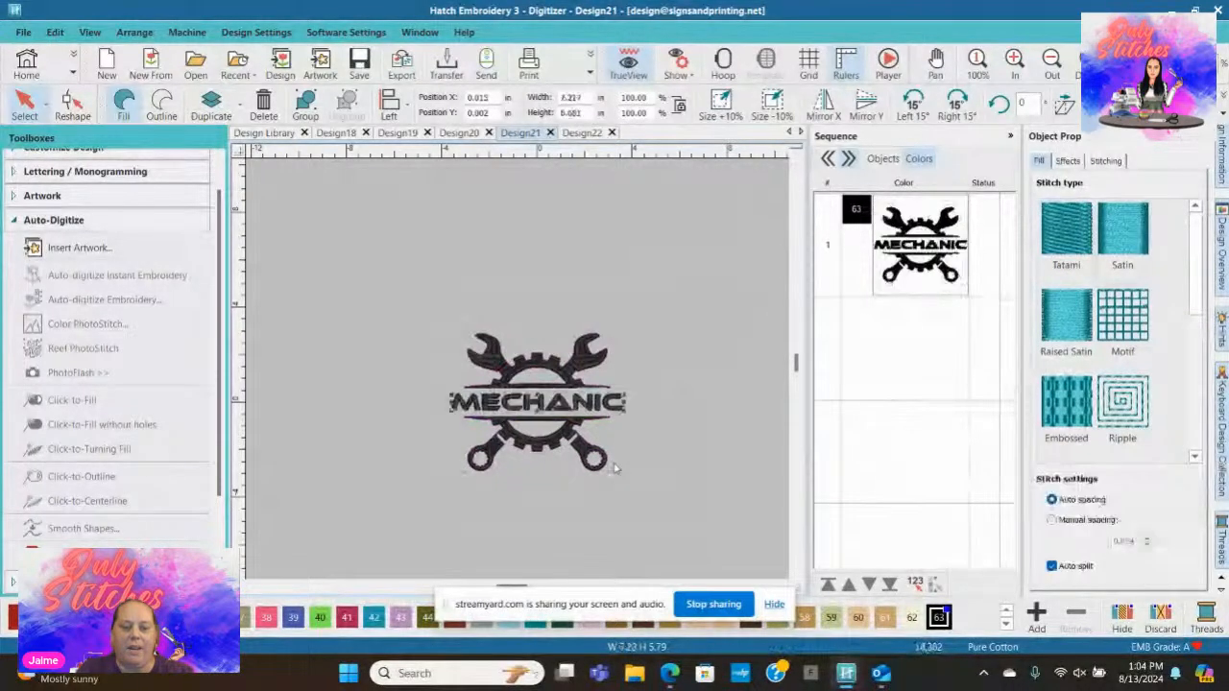
pyautogui.hotkey('ctrl', 'z')
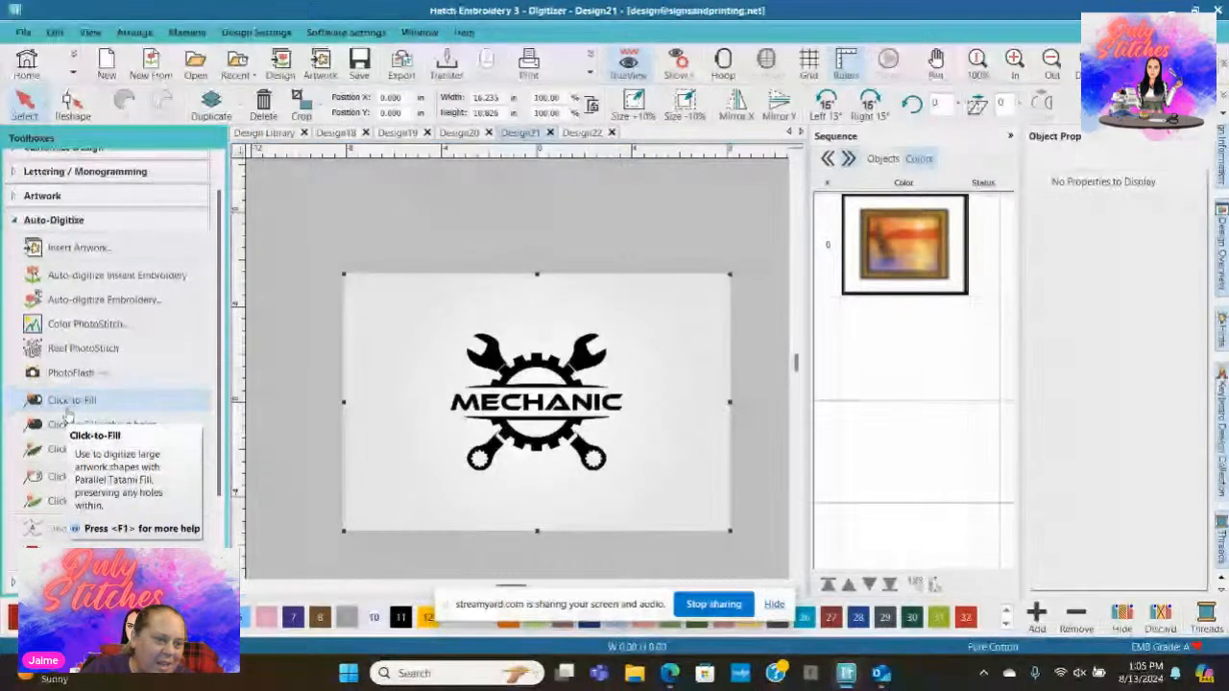
# Step: Start Click-to-Fill on the mechanic artwork and prepare the bitmap with Colors at minimum and Details at maximum
pyautogui.click(67, 403)
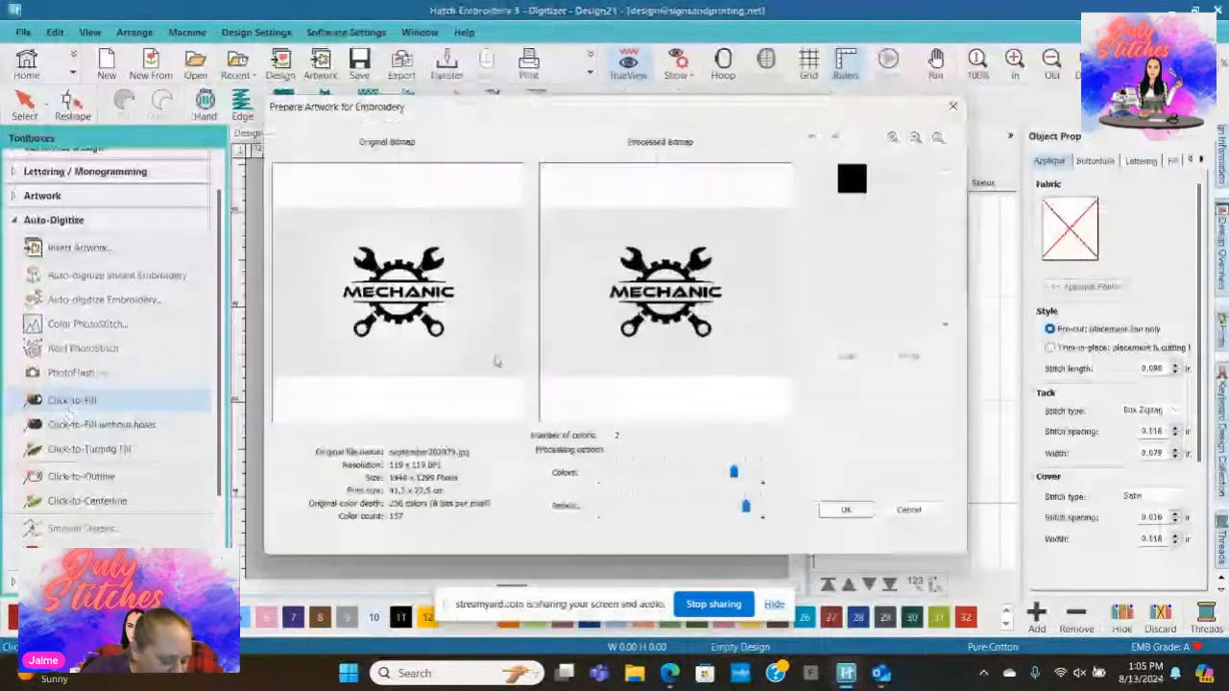
pyautogui.click(495, 363)
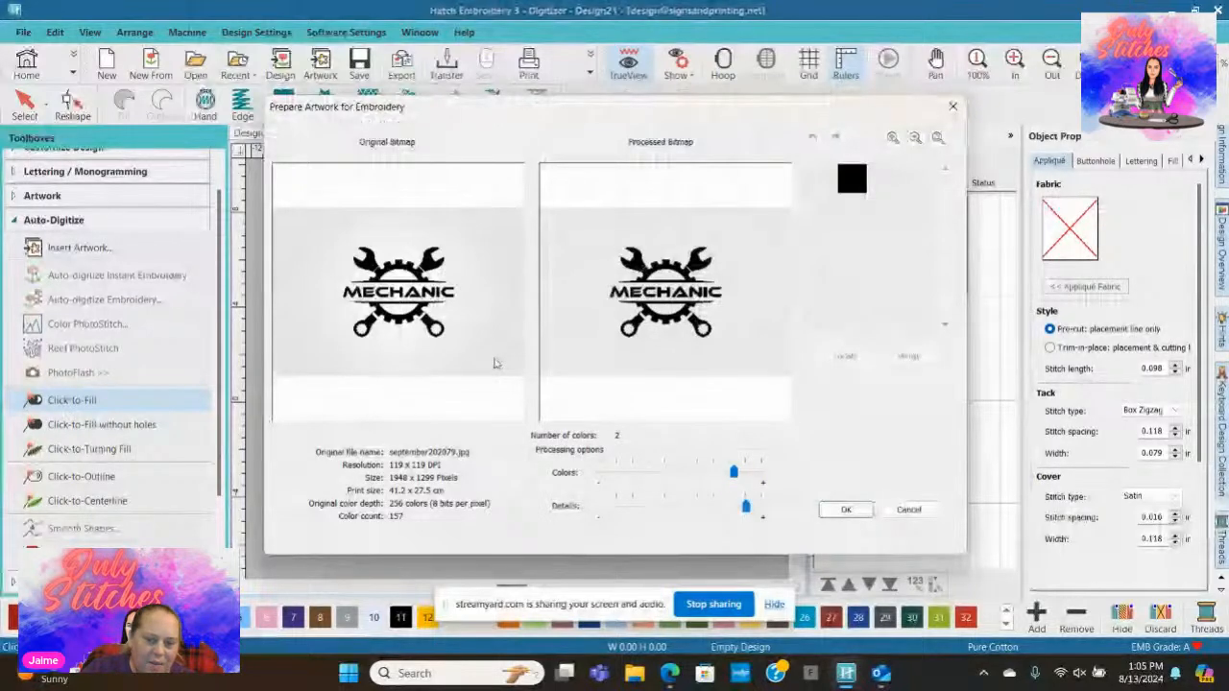
pyautogui.moveTo(749, 509); pyautogui.dragTo(603, 475)
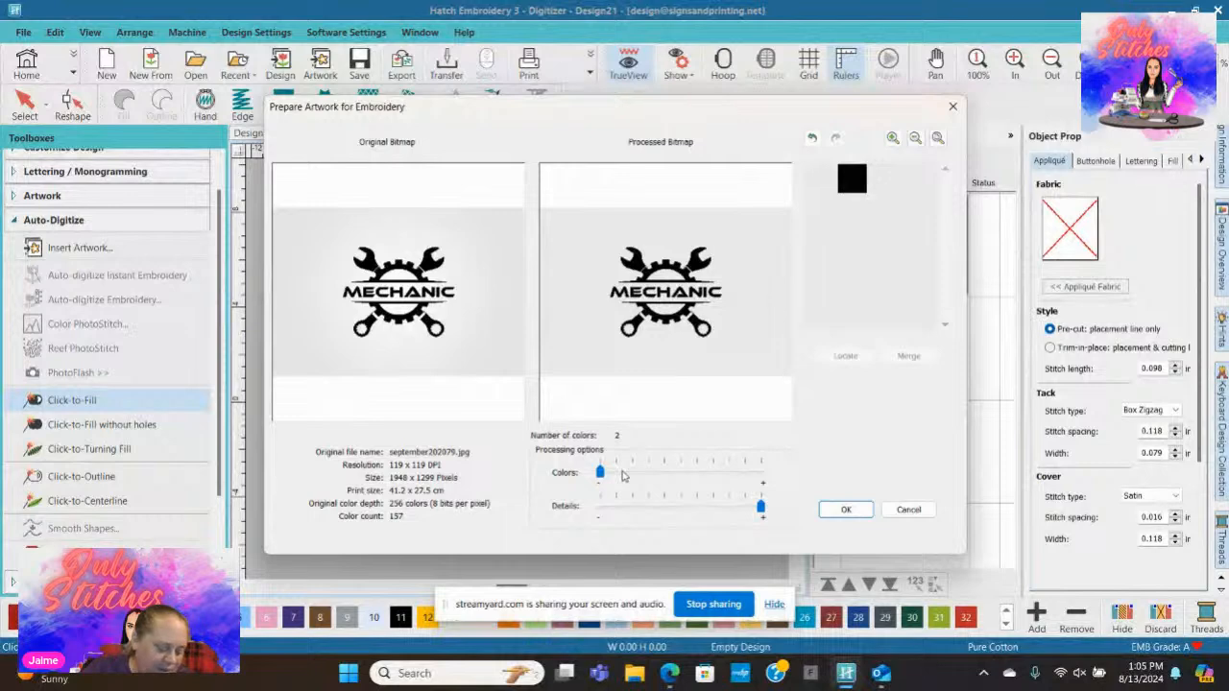
pyautogui.click(835, 510)
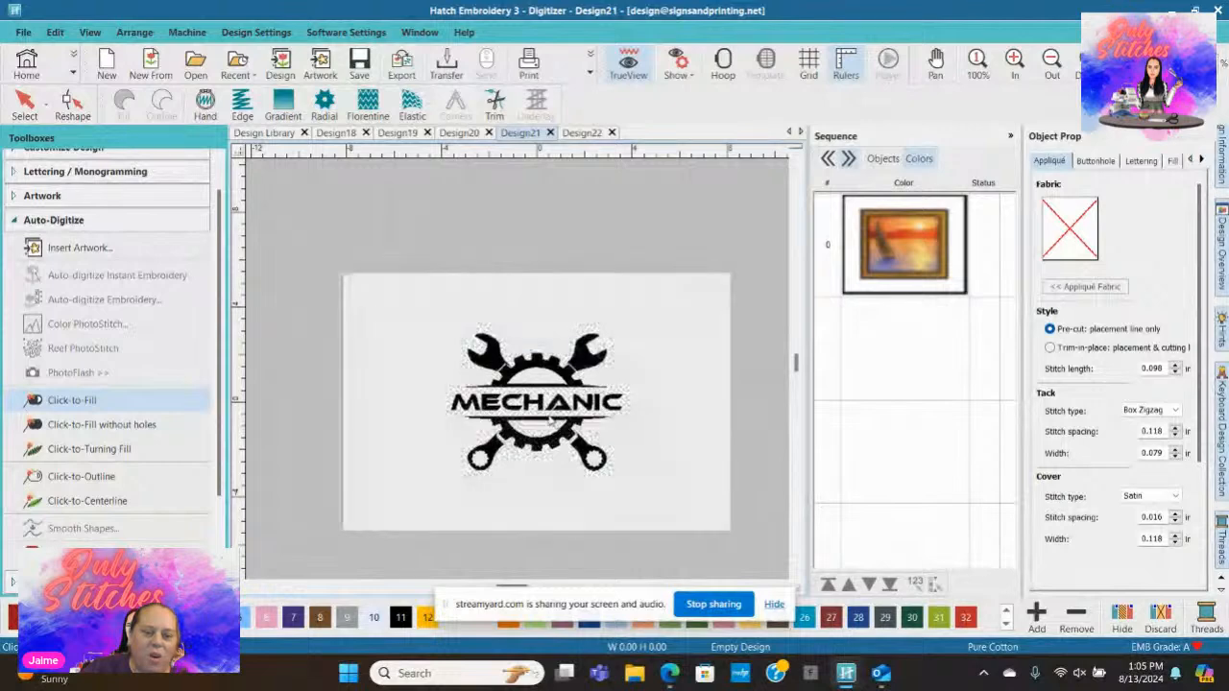
# Step: Digitize the upper-left and upper-right wrenches of the artwork with Click-to-Fill
pyautogui.scroll(2, 549, 420)
pyautogui.scroll(2, 514, 365)
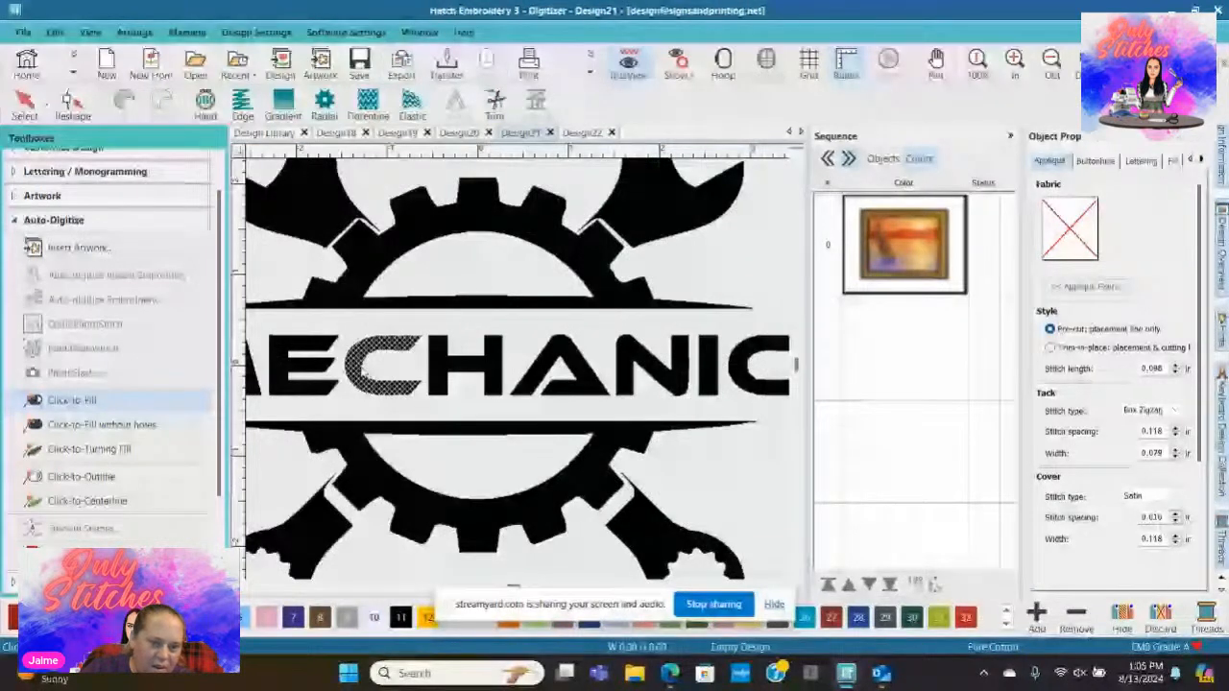
pyautogui.scroll(-1, 383, 415)
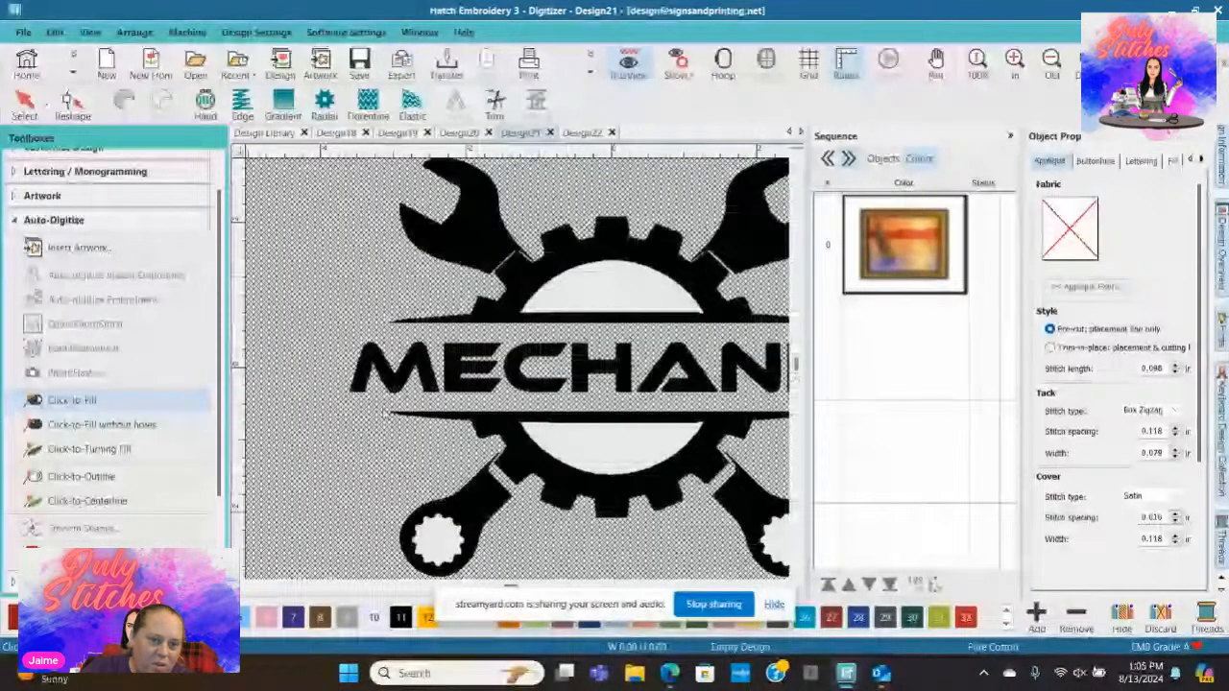
pyautogui.click(475, 245)
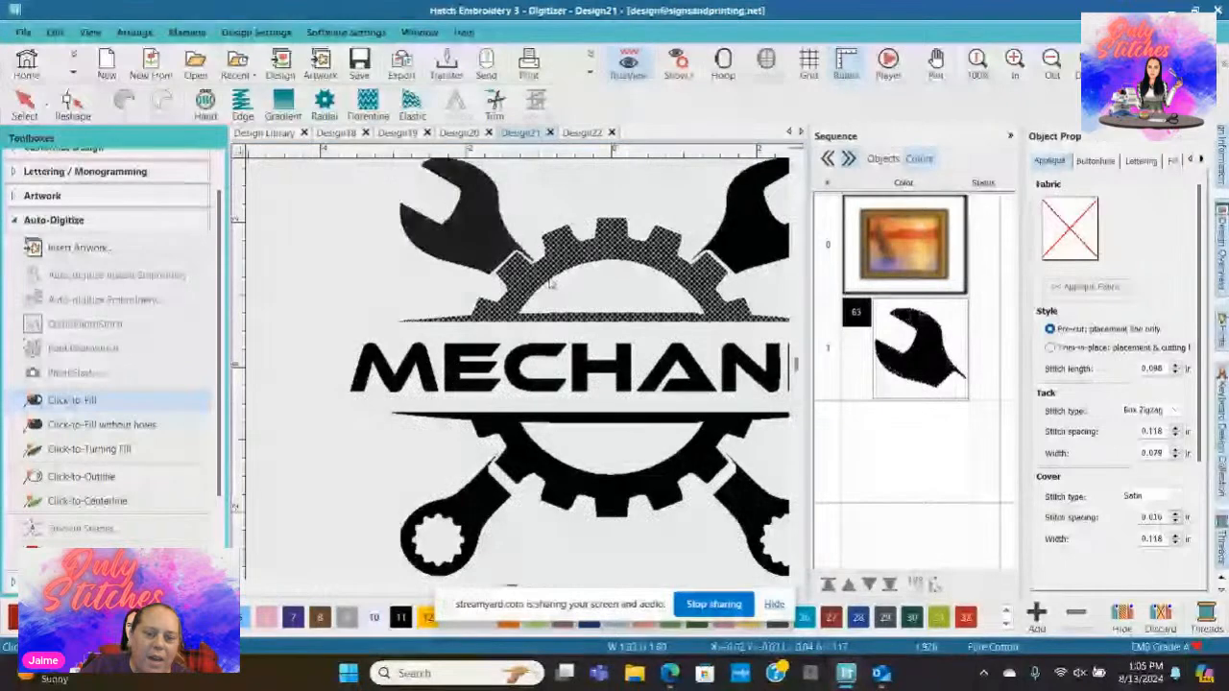
pyautogui.scroll(5, 475, 231)
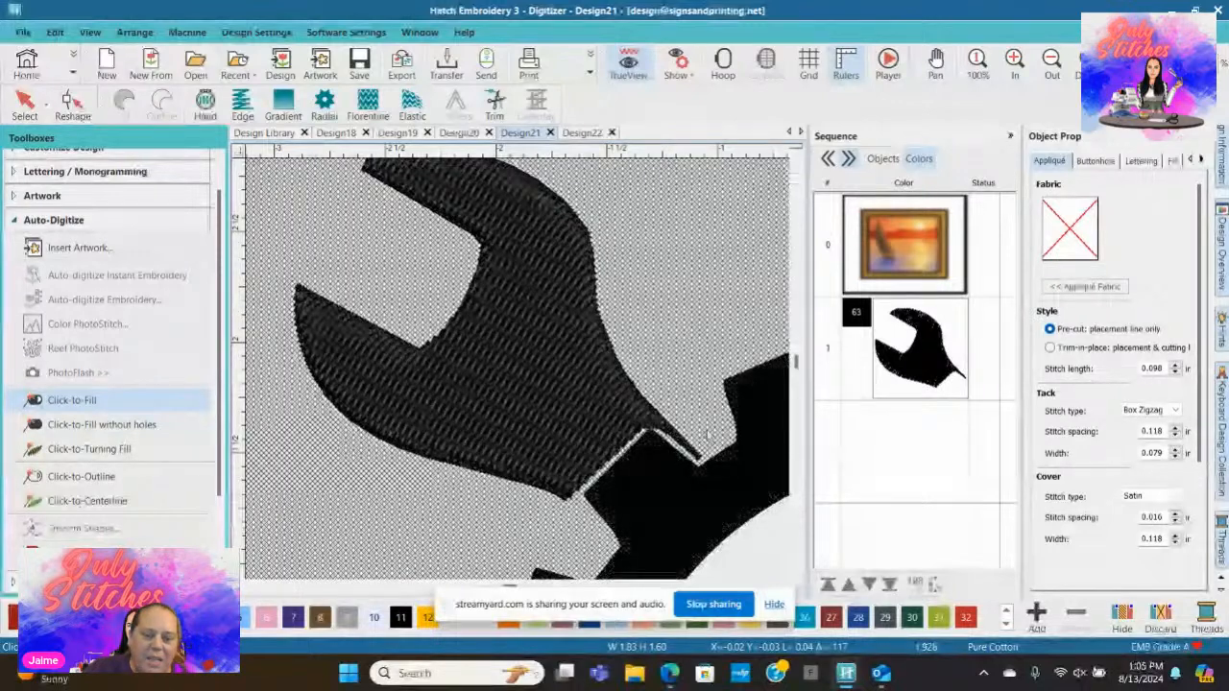
pyautogui.scroll(-2, 319, 304)
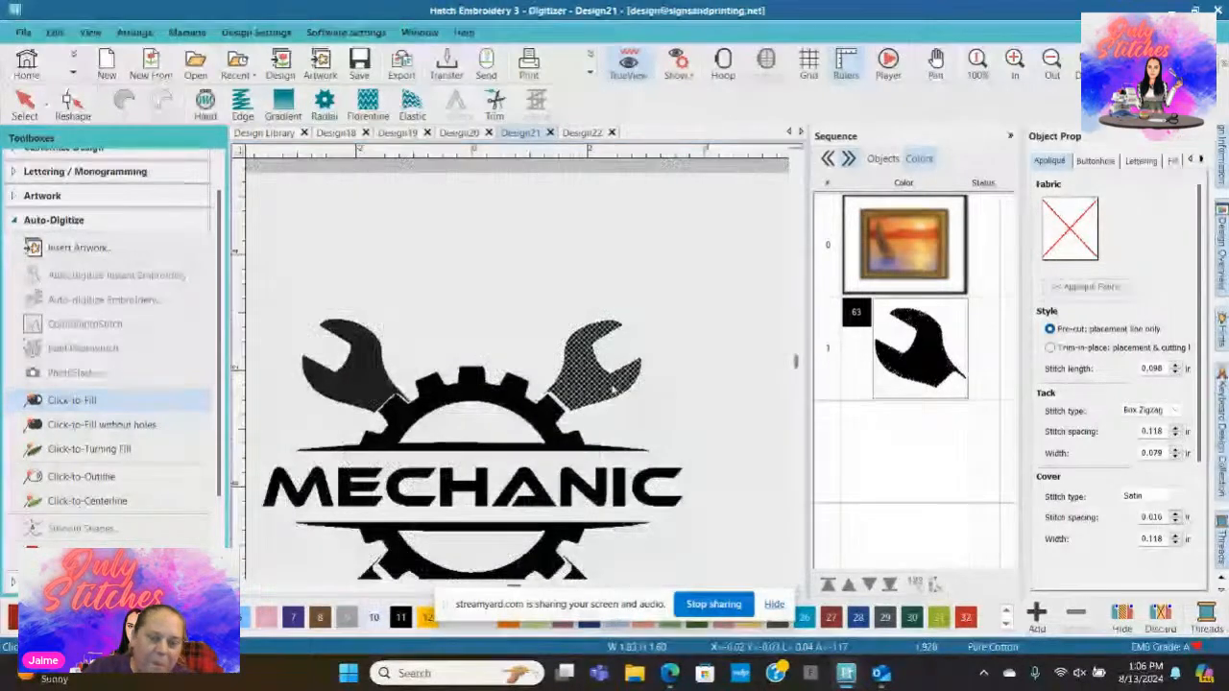
pyautogui.scroll(2, 611, 388)
pyautogui.click(472, 380)
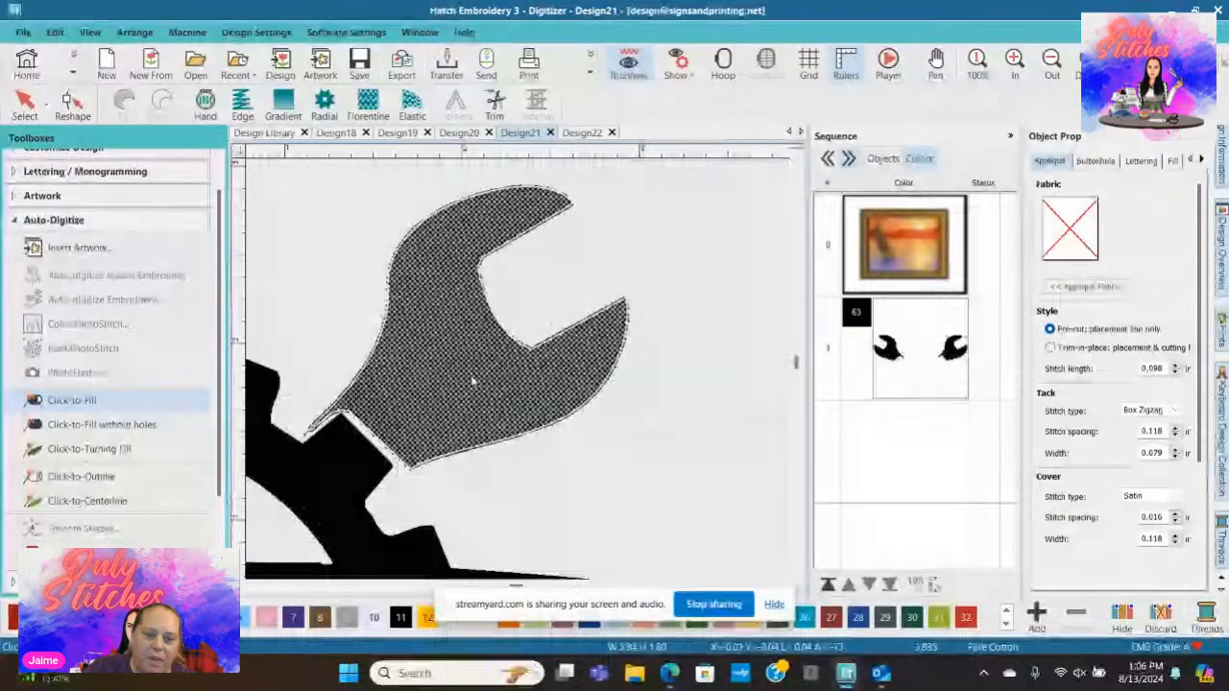
# Step: Digitize the upper half of the gear, including its horizontal bar, with Click-to-Fill
pyautogui.scroll(-2, 472, 380)
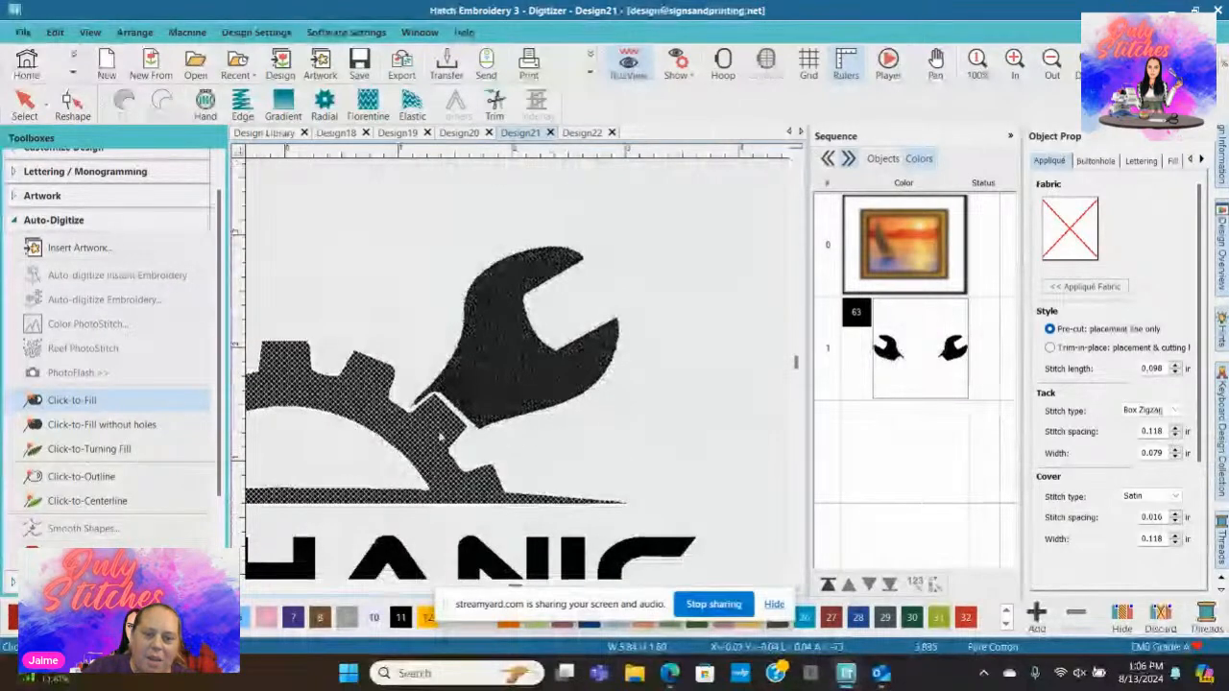
pyautogui.scroll(3, 518, 375)
pyautogui.scroll(-3, 518, 374)
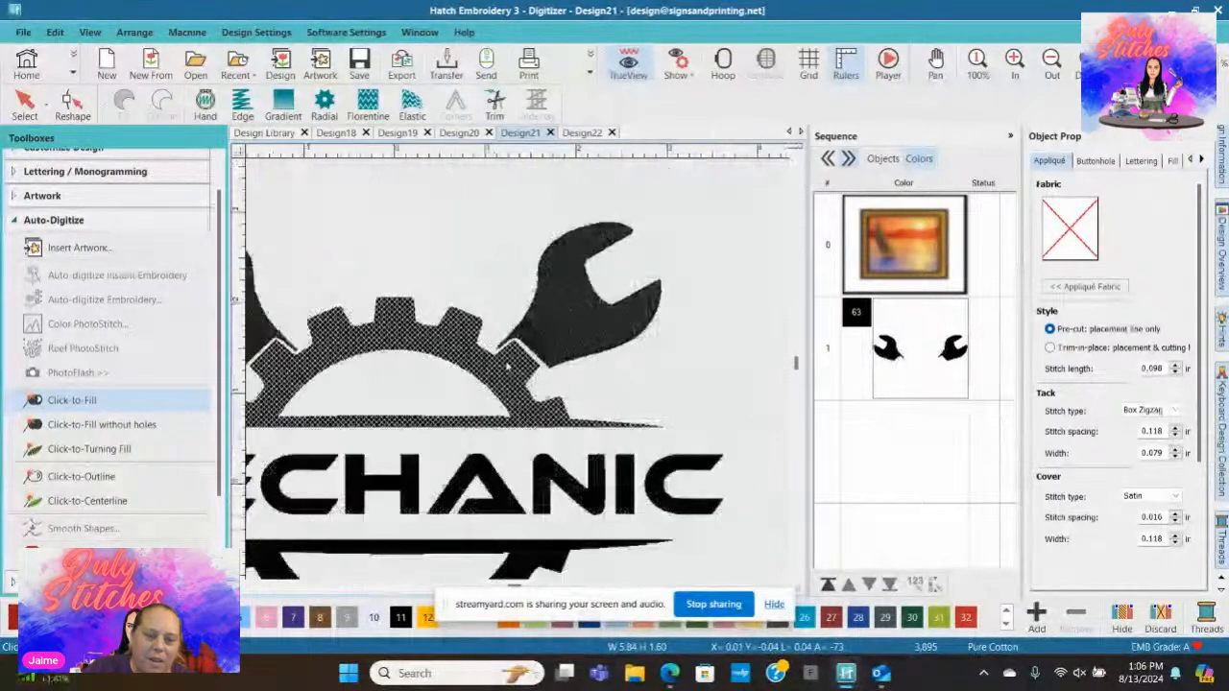
pyautogui.click(402, 342)
pyautogui.scroll(-3, 402, 342)
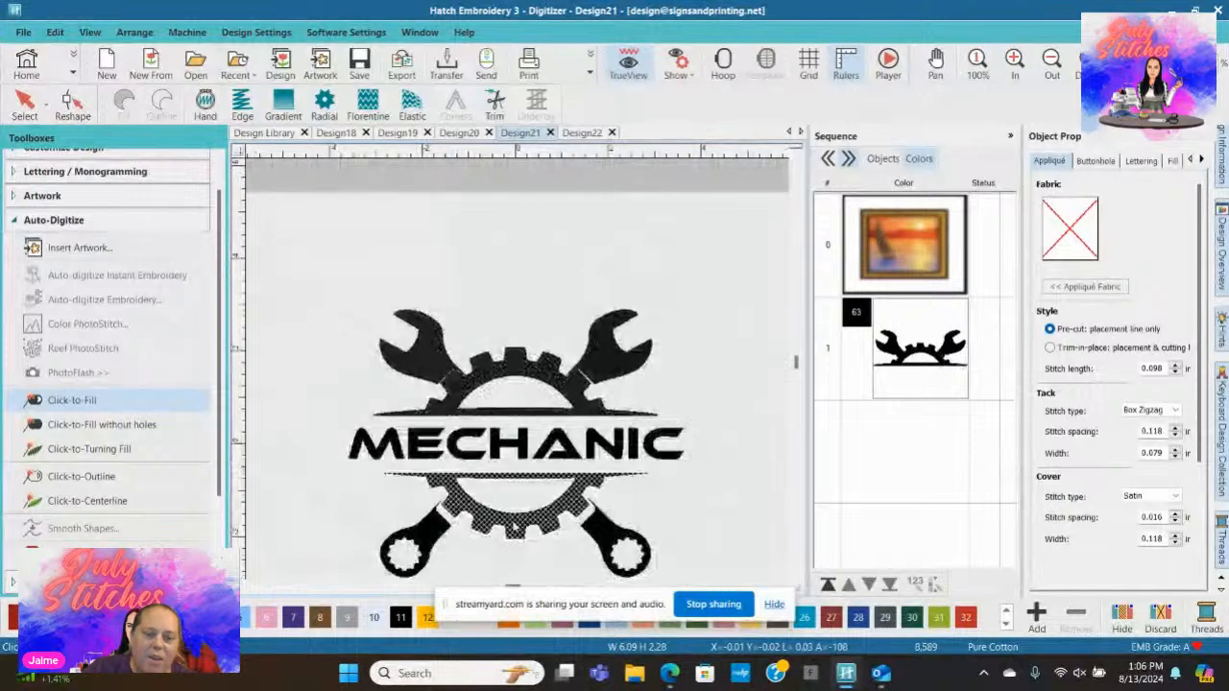
# Step: Digitize the lower-left wrench, the lower-right wrench and the lower half of the gear with Click-to-Fill
pyautogui.scroll(4, 514, 526)
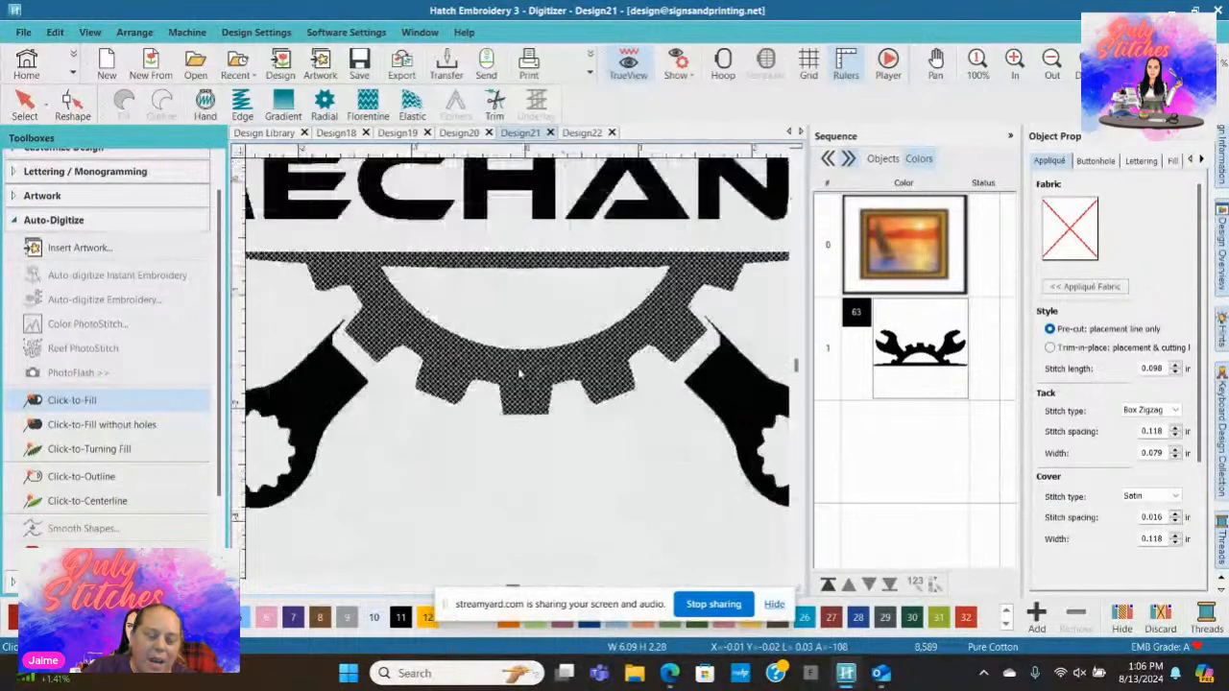
pyautogui.click(331, 393)
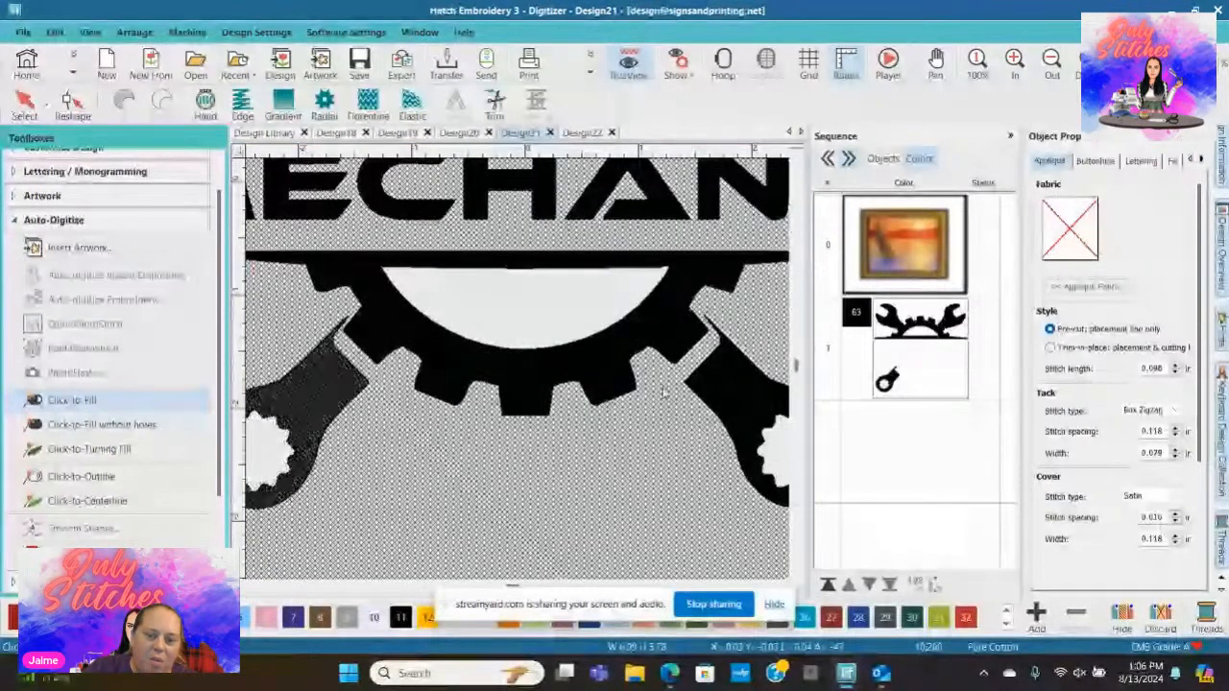
pyautogui.click(749, 385)
pyautogui.click(586, 355)
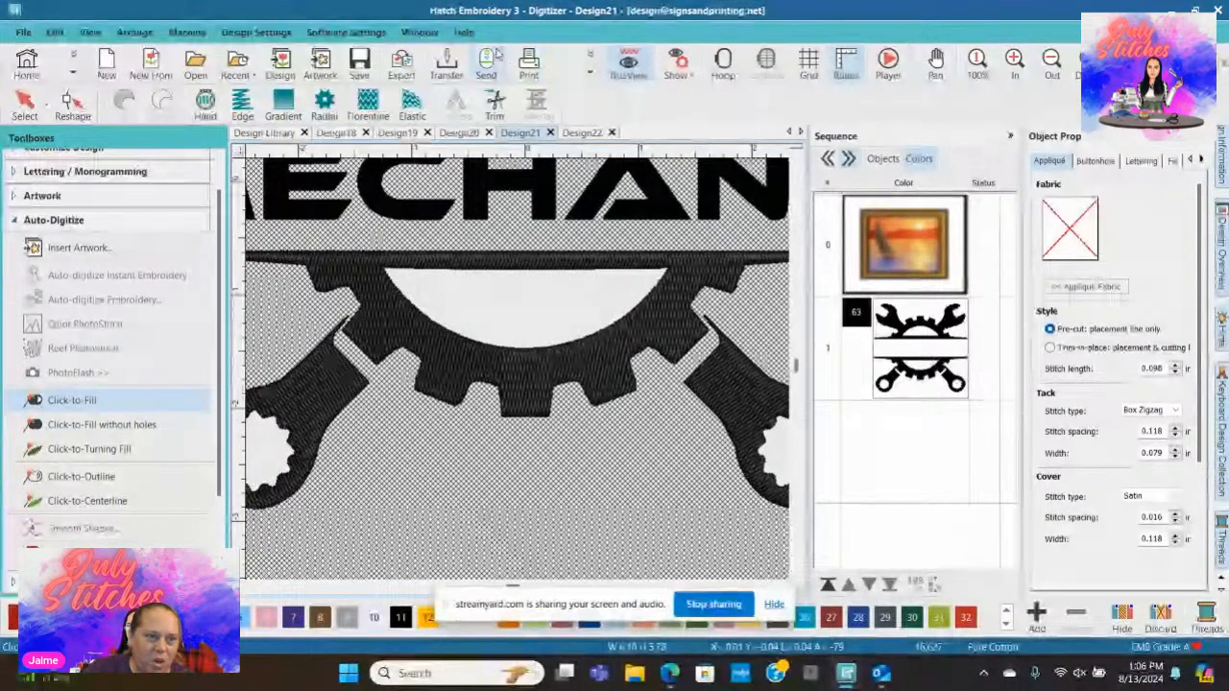
# Step: Delete the background mechanic artwork, keeping only the digitized gear and wrenches
pyautogui.click(19, 117)
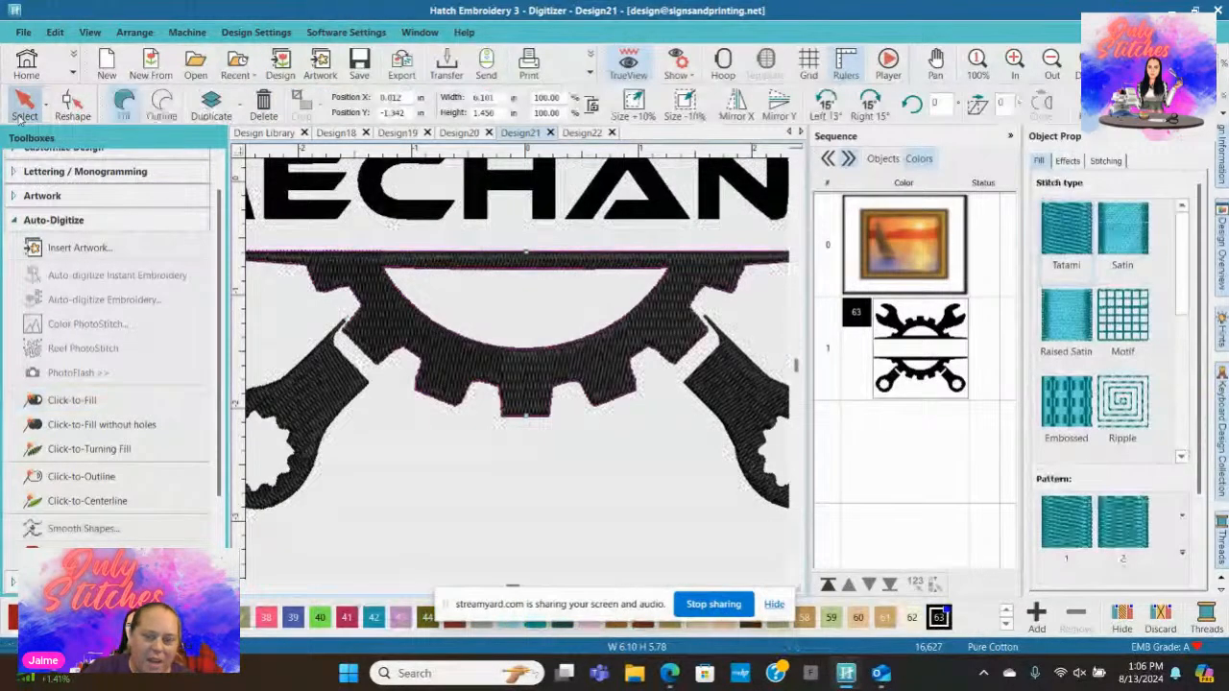
pyautogui.scroll(-7, 522, 373)
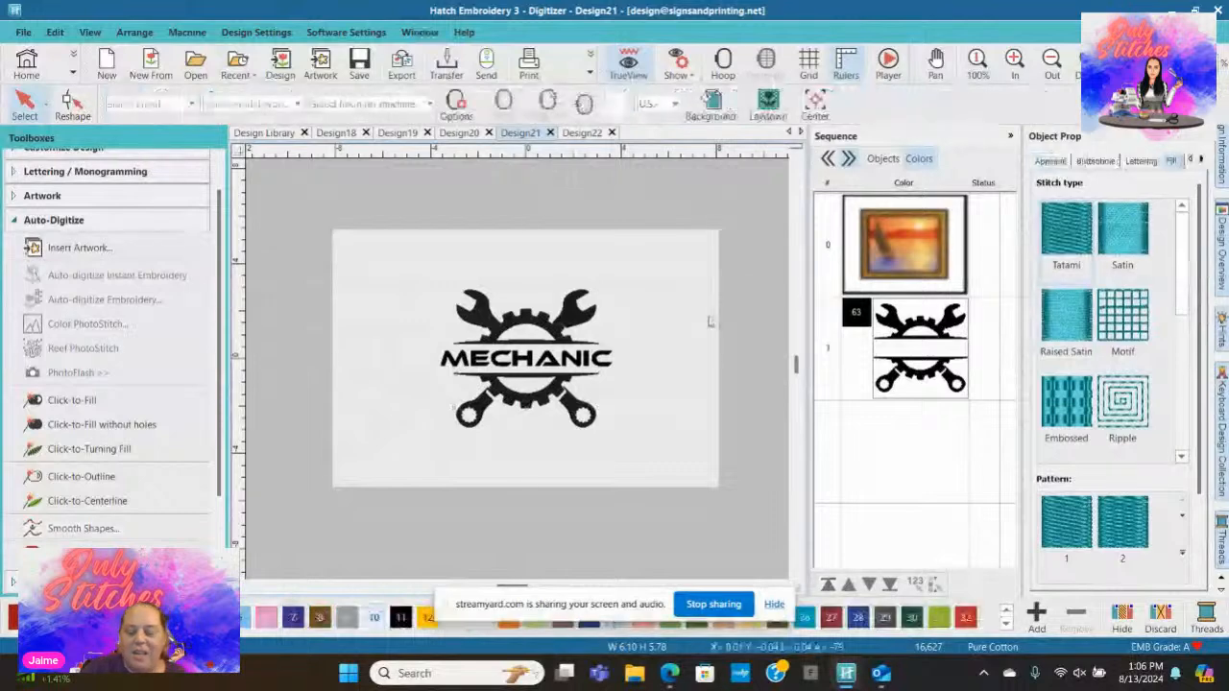
pyautogui.click(672, 395)
pyautogui.press('Delete')
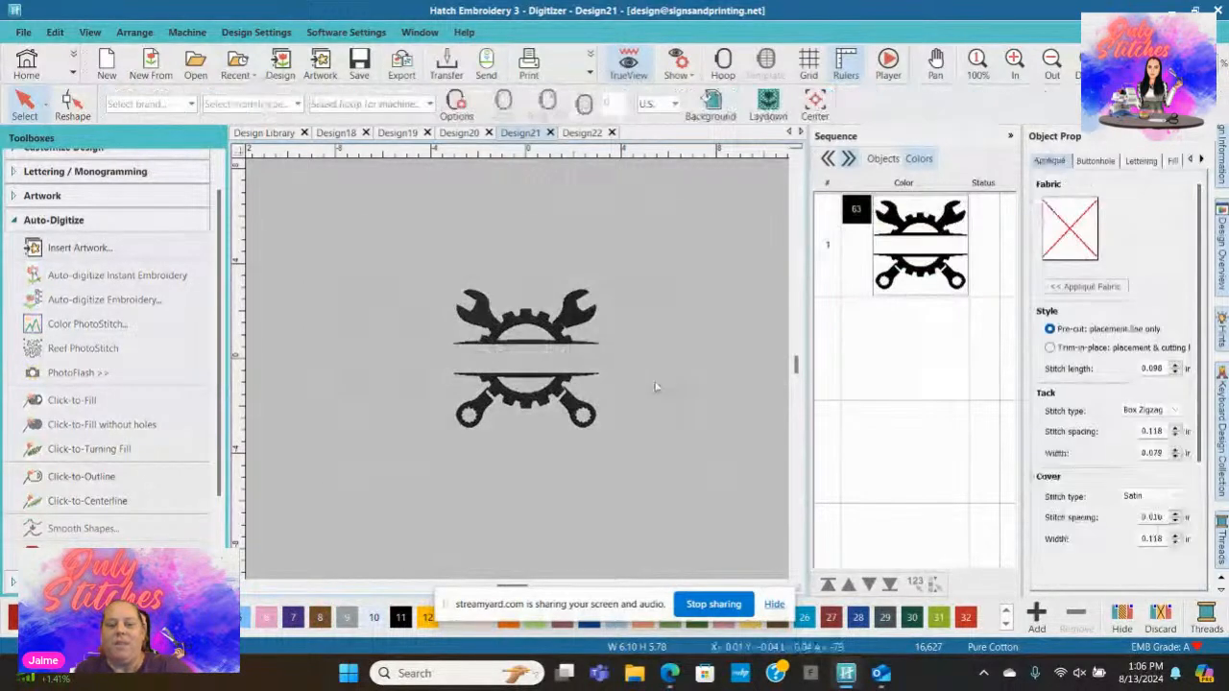
# Step: Examine the Click-to-Fill stitches up close on the lower-left wrench and the upper-left wrench
pyautogui.scroll(2, 519, 375)
pyautogui.scroll(3, 485, 365)
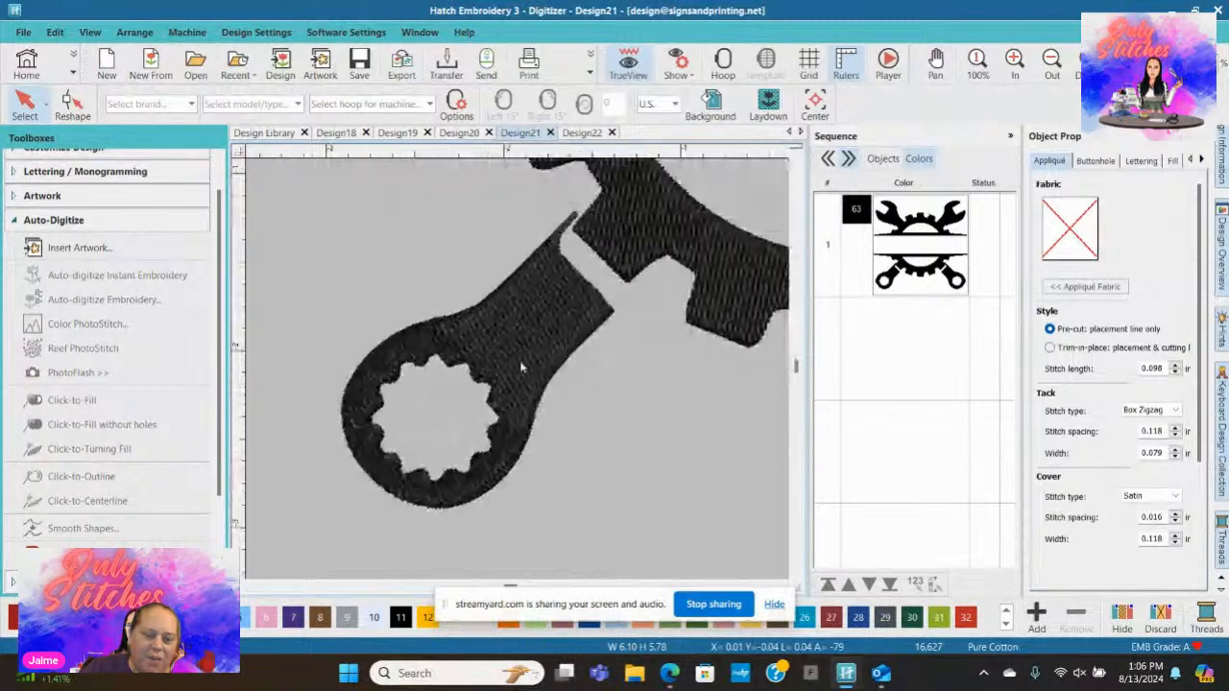
pyautogui.scroll(2, 524, 366)
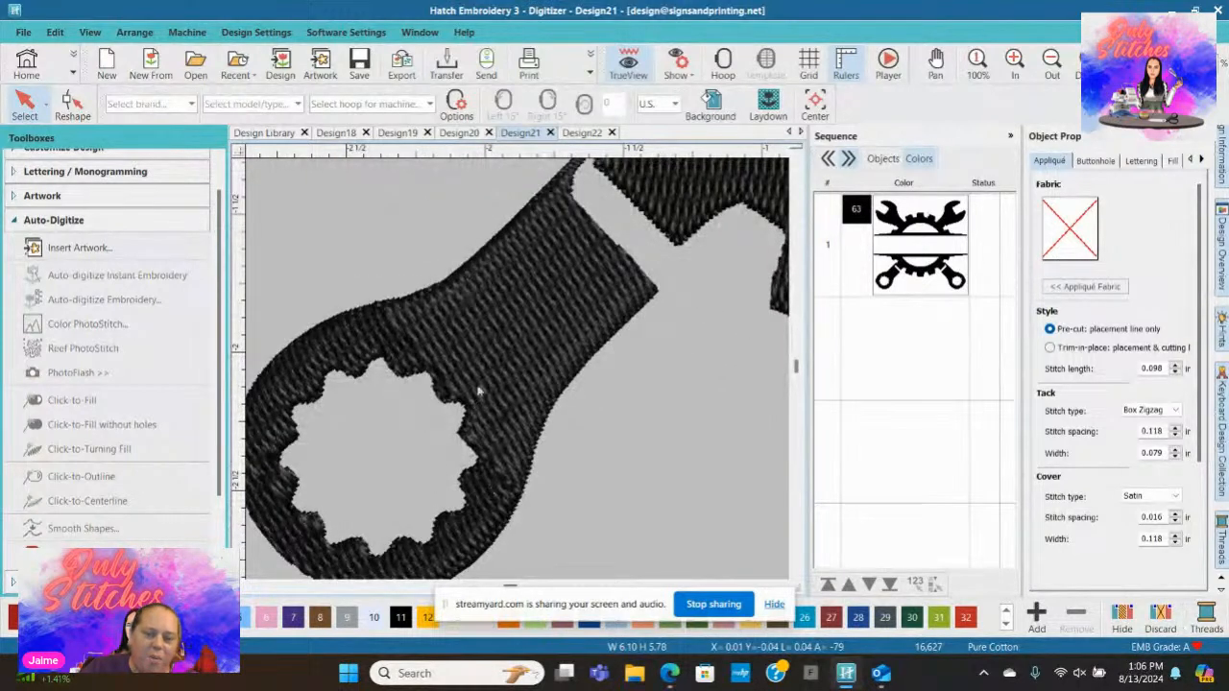
pyautogui.scroll(-3, 518, 374)
pyautogui.scroll(-3, 518, 375)
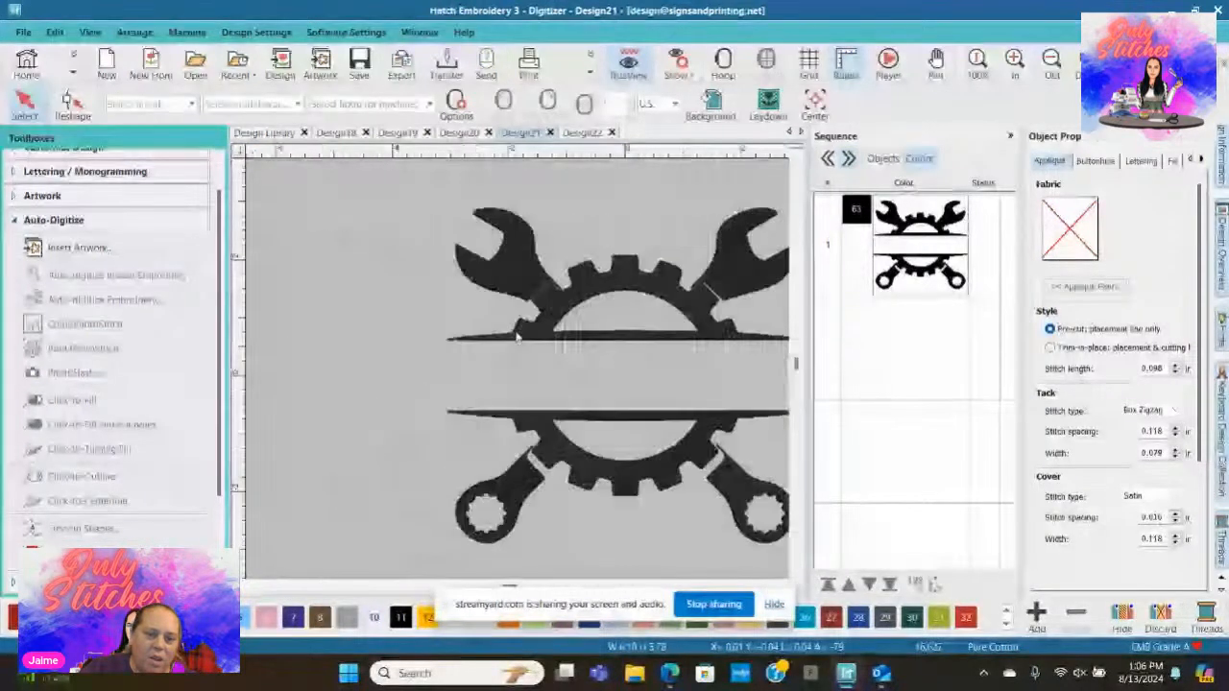
pyautogui.scroll(4, 521, 365)
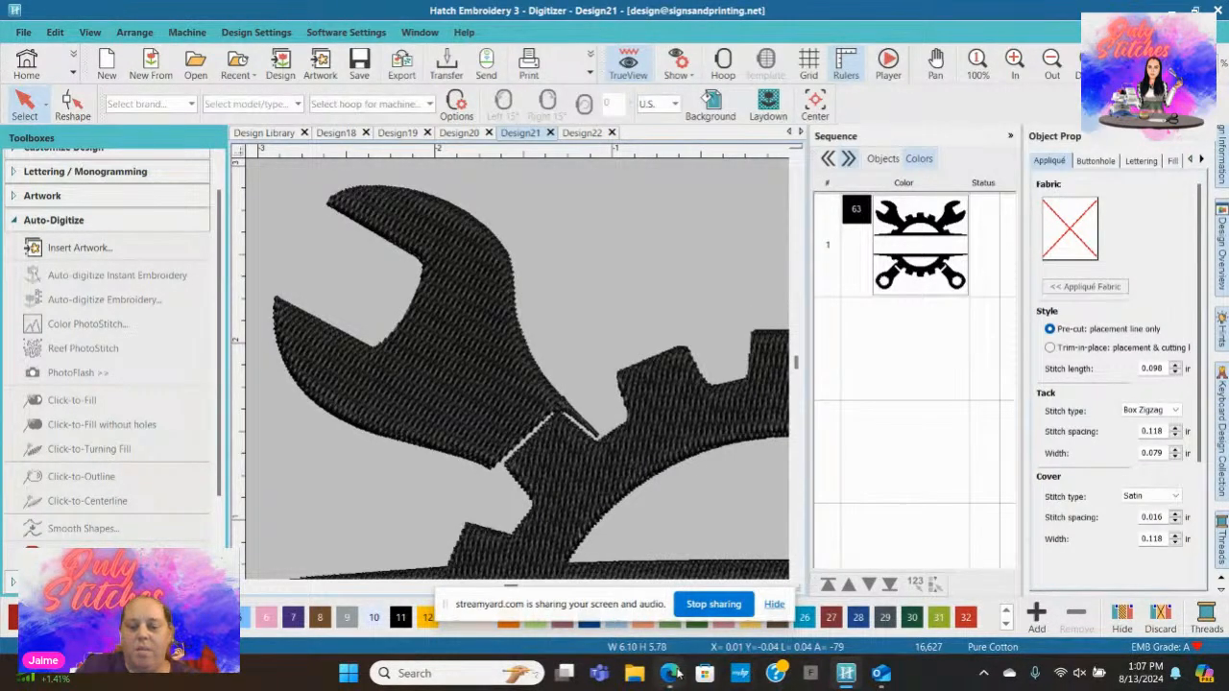
# Step: Switch to the StreamYard studio in the browser, check the live viewers and comments, and return to Hatch
pyautogui.moveTo(669, 675)
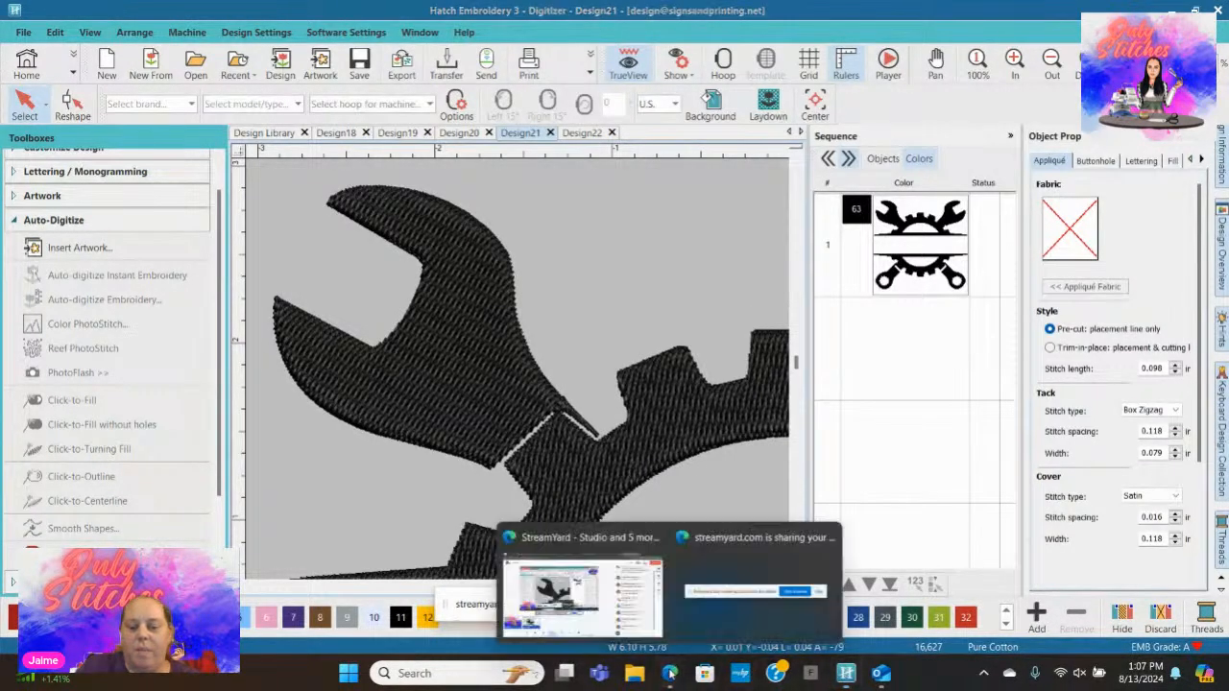
pyautogui.click(607, 603)
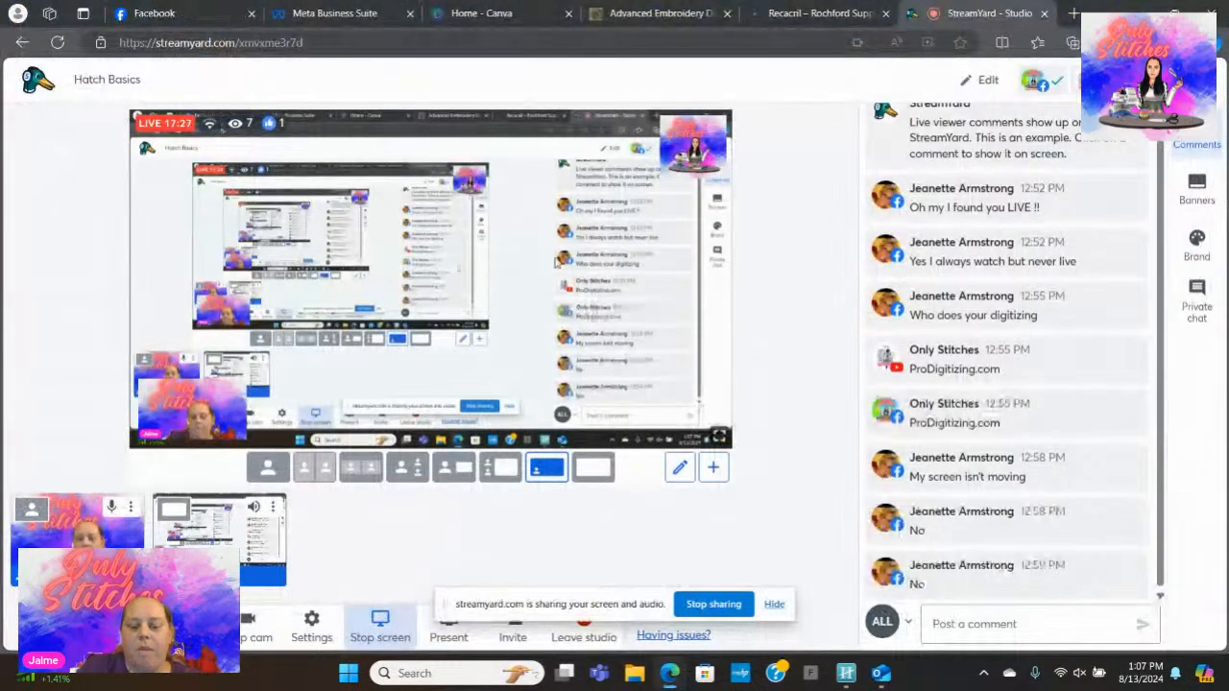
pyautogui.moveTo(240, 122)
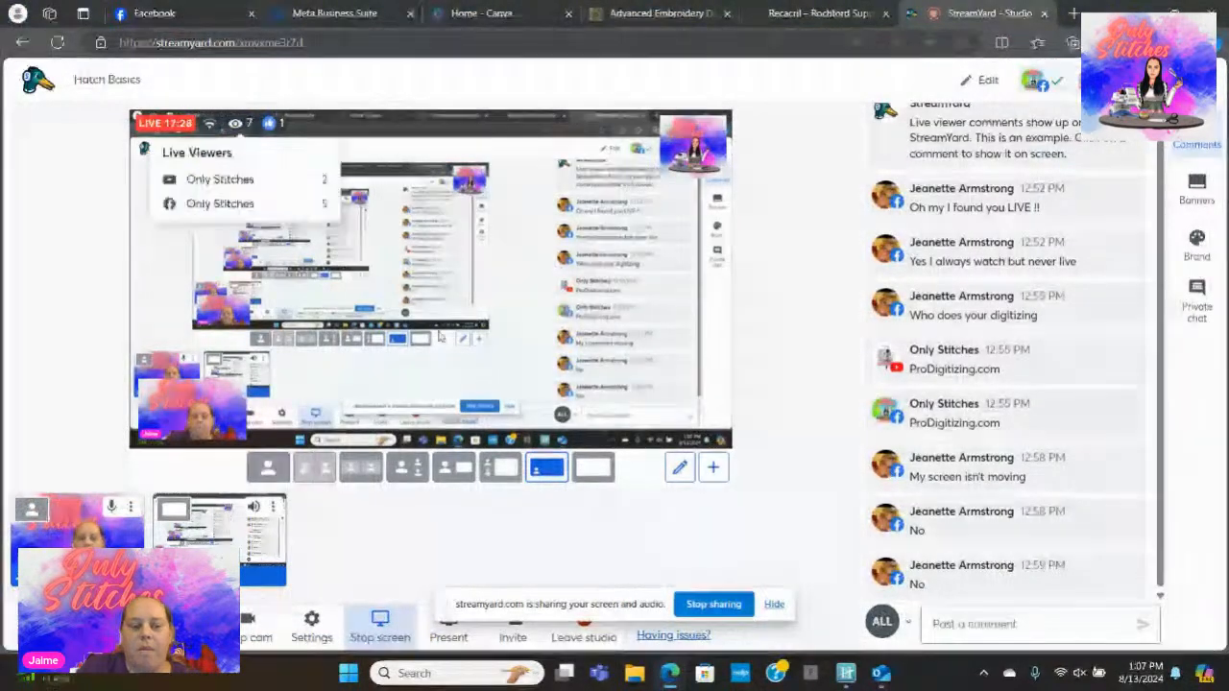
pyautogui.click(847, 675)
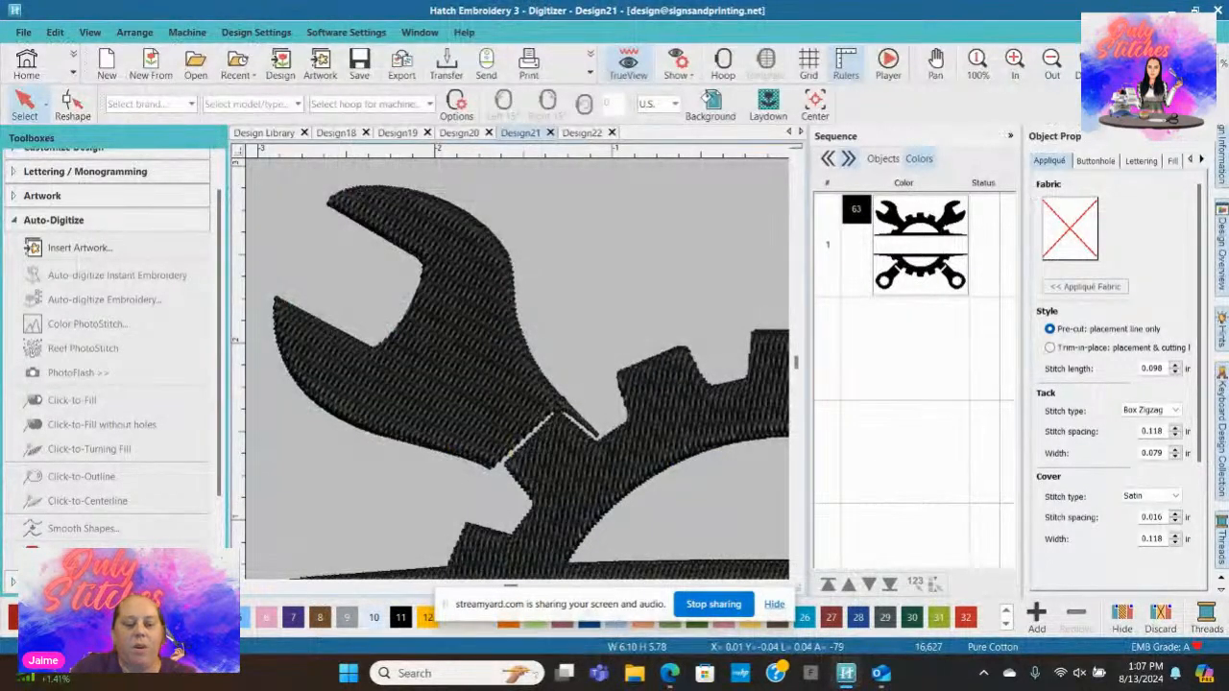
# Step: Undo the background deletion, all the Click-to-Fill shapes and the artwork insertion until the design is empty
pyautogui.hotkey('ctrl', 'z')
pyautogui.hotkey('ctrl', 'z')
pyautogui.hotkey('ctrl', 'z')
pyautogui.hotkey('ctrl', 'z')
pyautogui.hotkey('ctrl', 'z')
pyautogui.hotkey('ctrl', 'z')
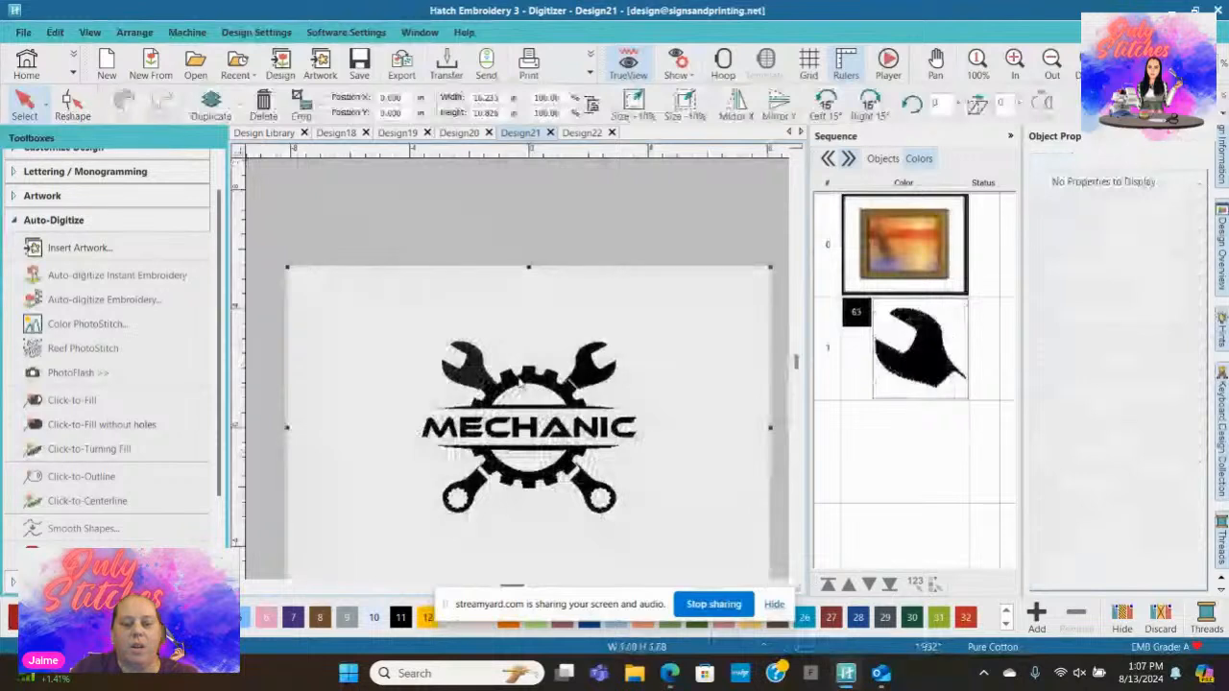
pyautogui.hotkey('ctrl', 'z')
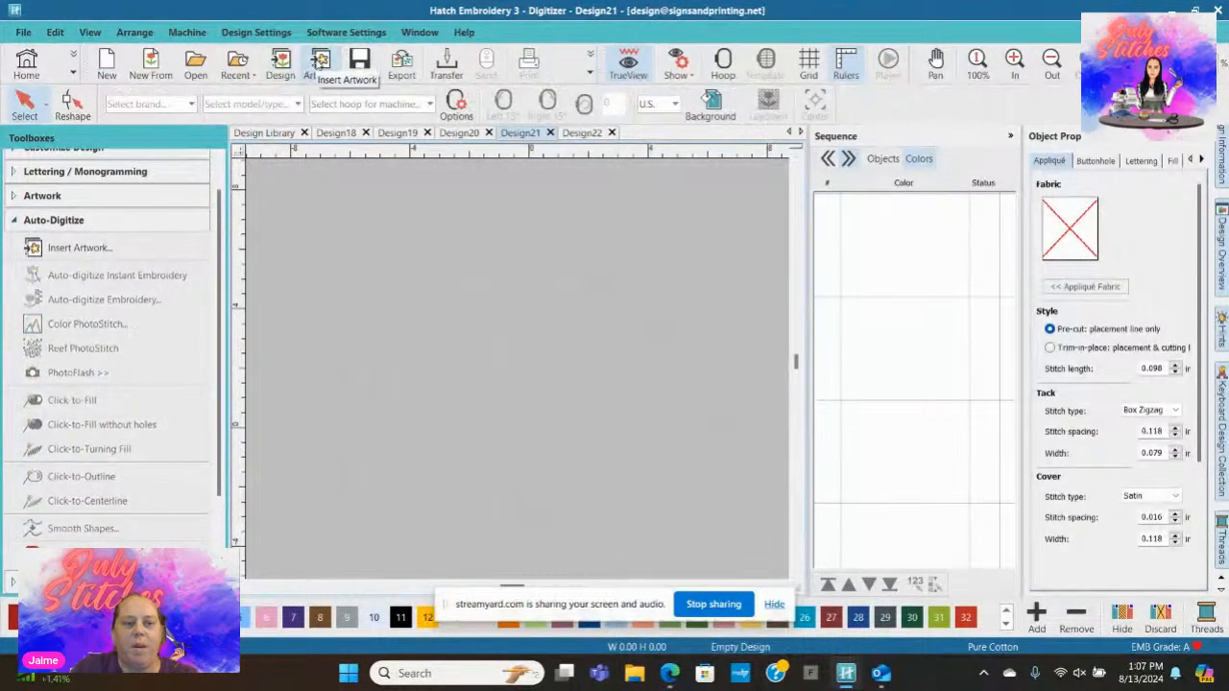
# Step: Insert the mechanic logo picture from the Downloads folder as artwork in the empty design
pyautogui.click(280, 62)
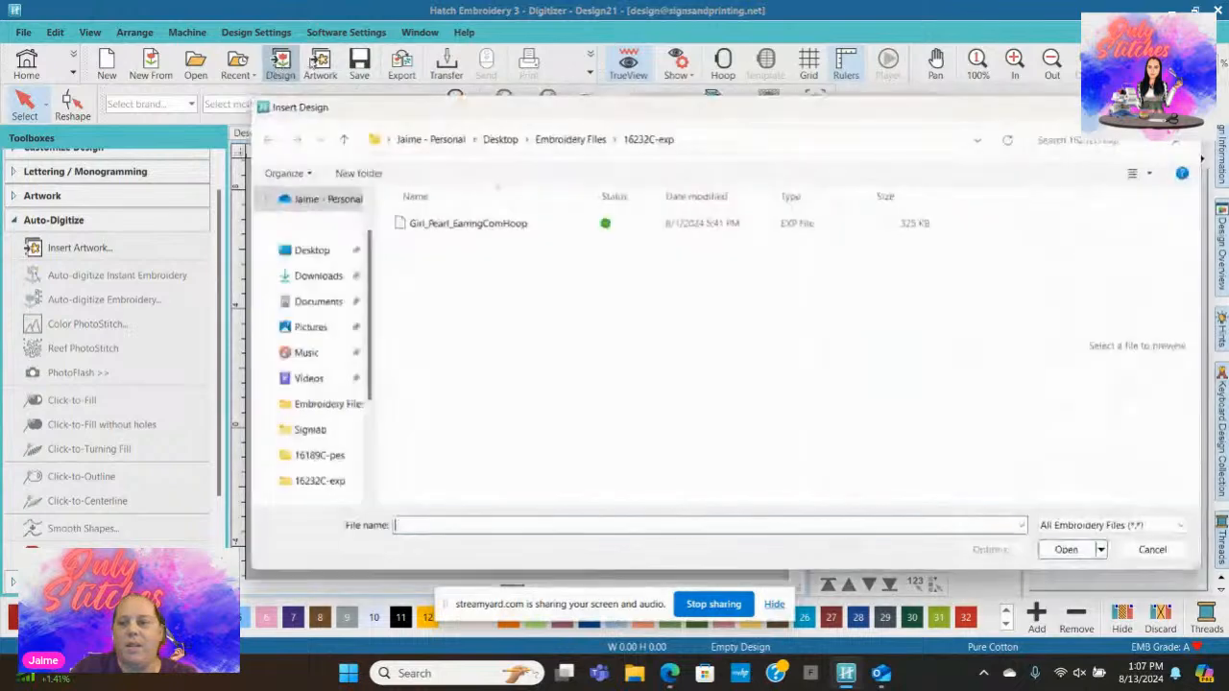
pyautogui.press('Escape')
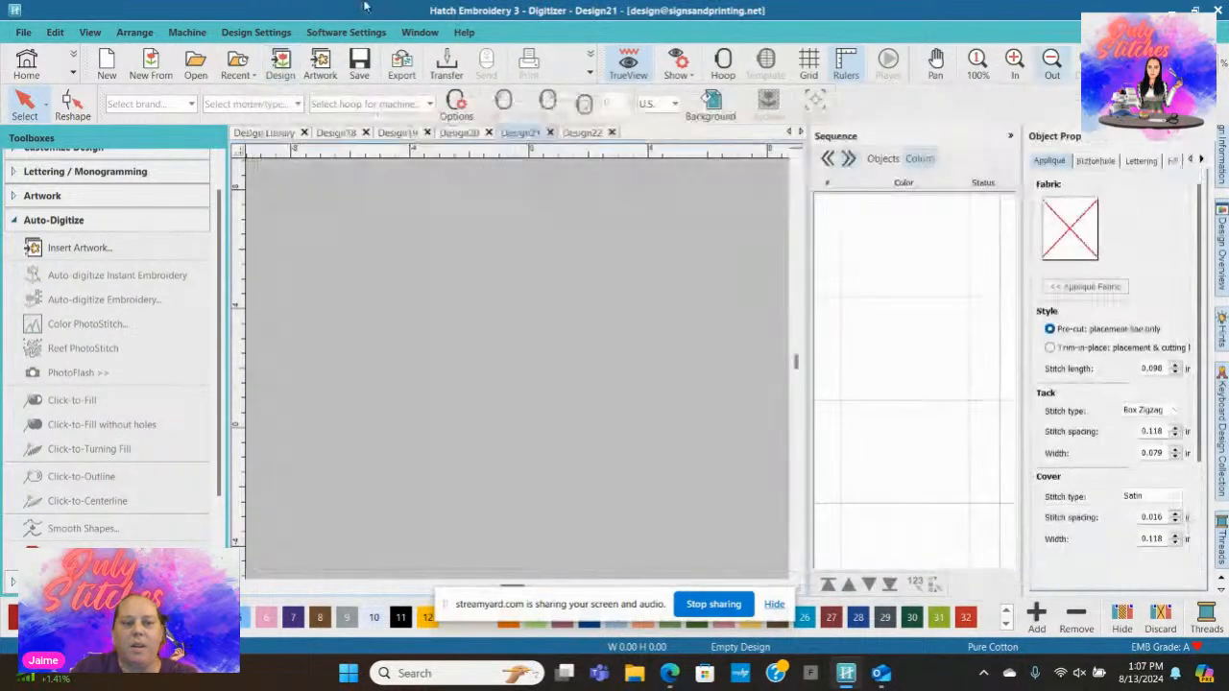
pyautogui.click(318, 73)
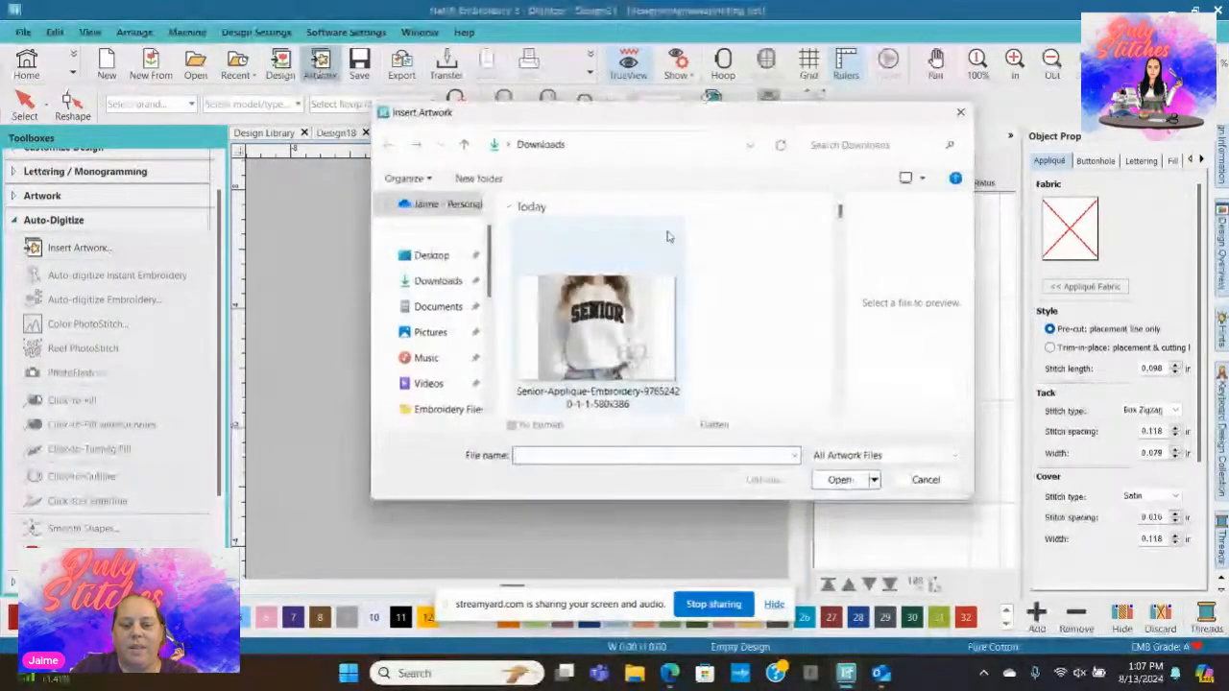
pyautogui.scroll(-5, 669, 243)
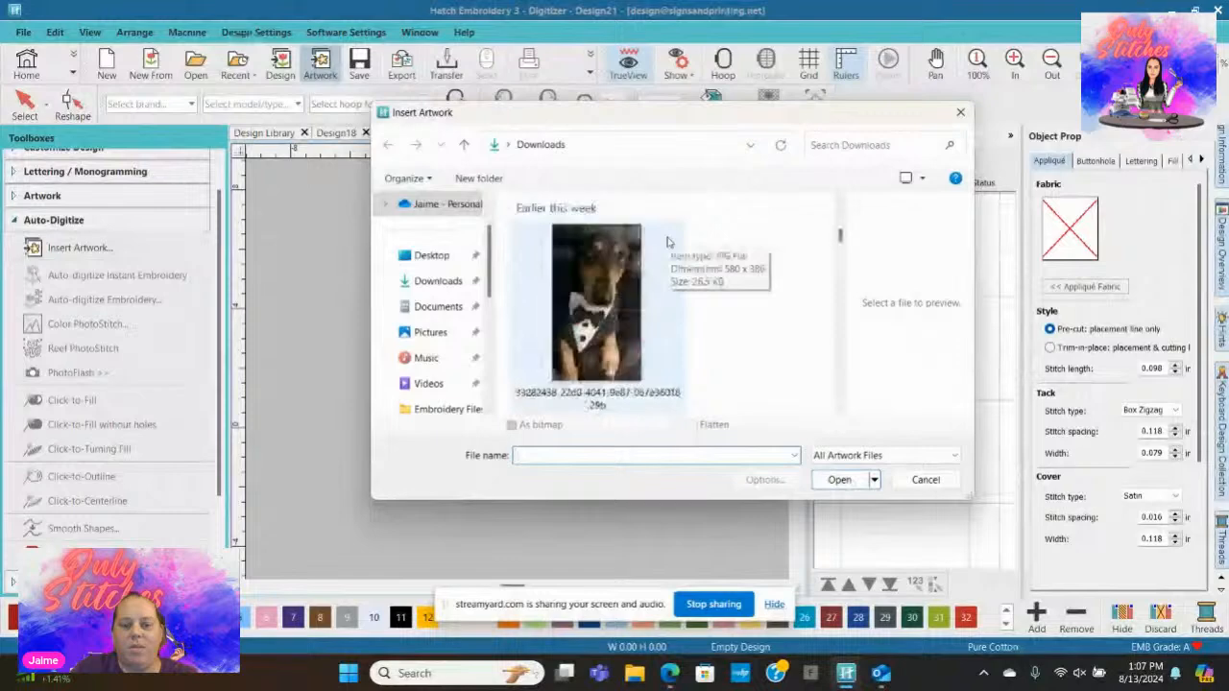
pyautogui.scroll(-2, 669, 243)
pyautogui.doubleClick(670, 243)
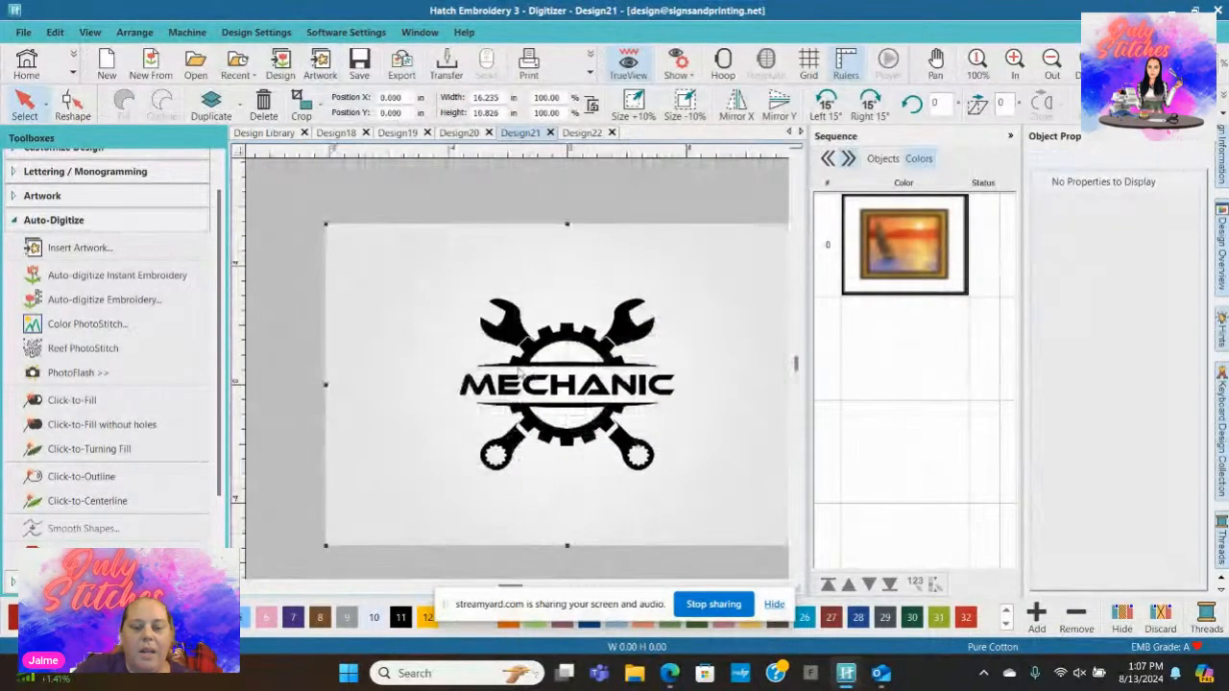
# Step: Activate the Digitize Blocks tool for tracing the letter M of MECHANIC
pyautogui.scroll(1, 517, 373)
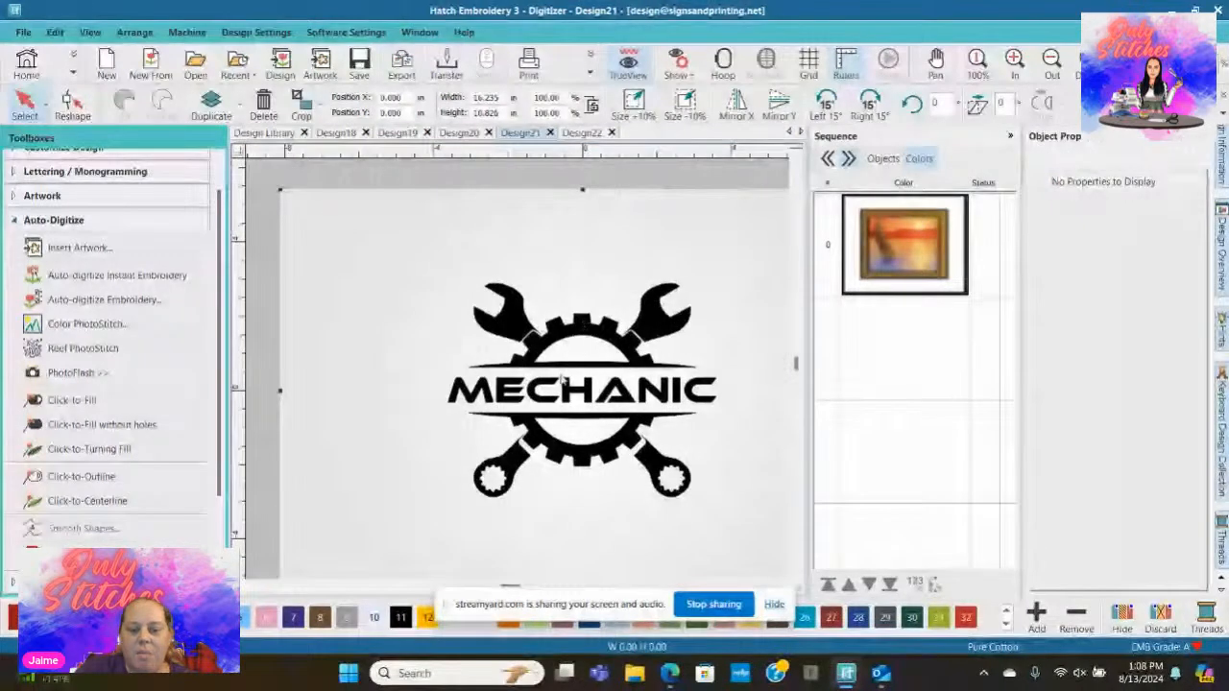
pyautogui.scroll(3, 518, 375)
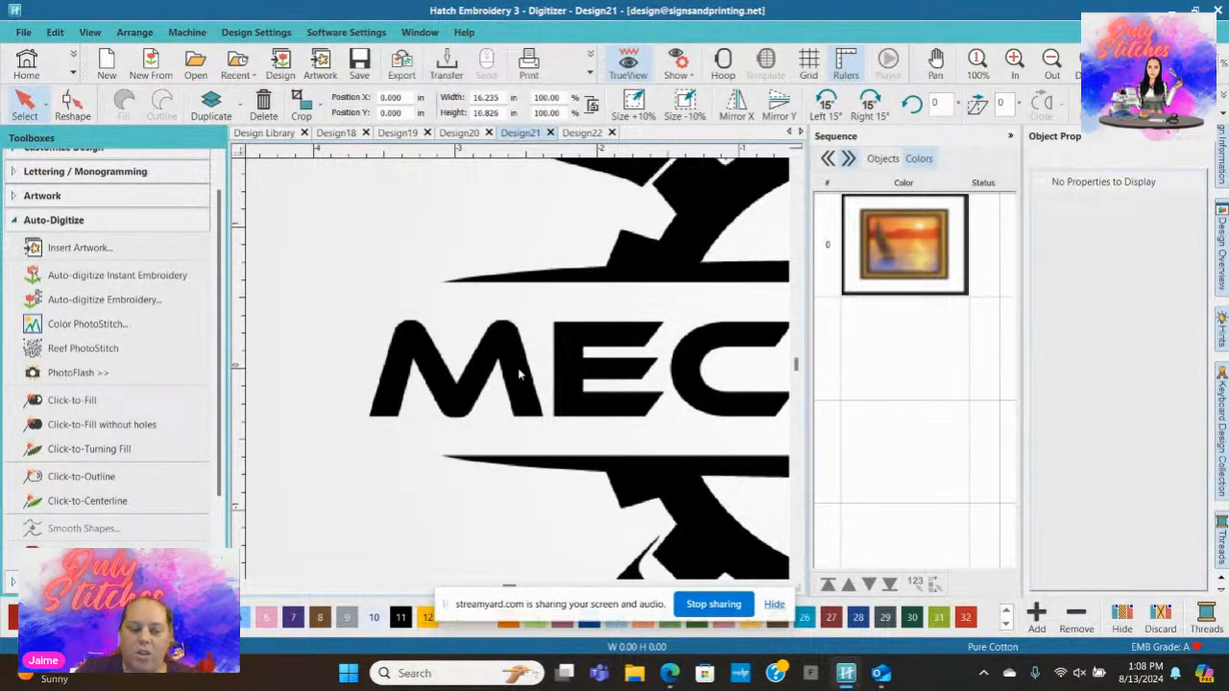
pyautogui.click(16, 221)
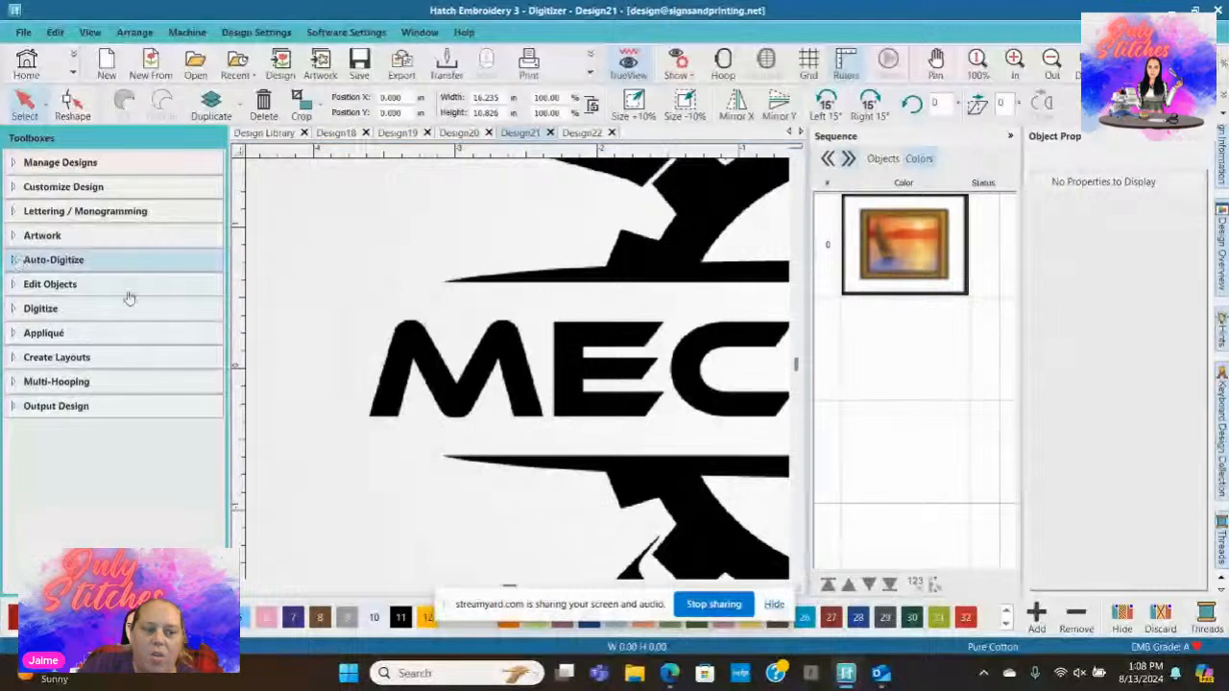
pyautogui.click(26, 312)
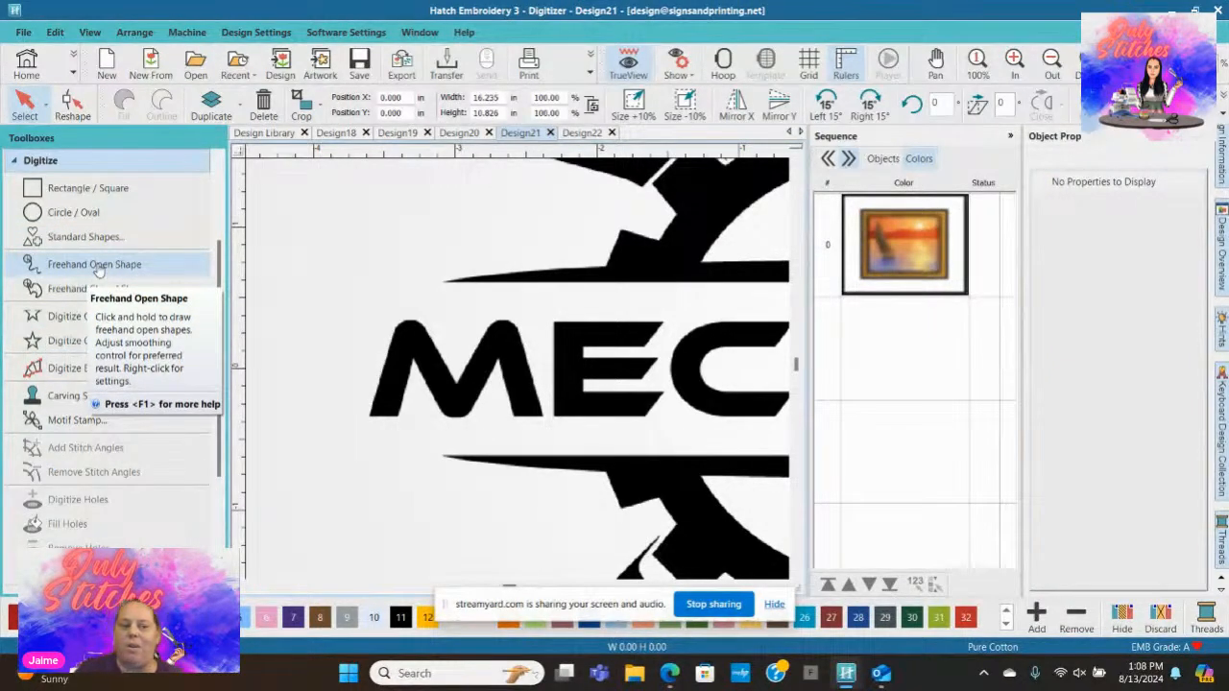
pyautogui.click(77, 374)
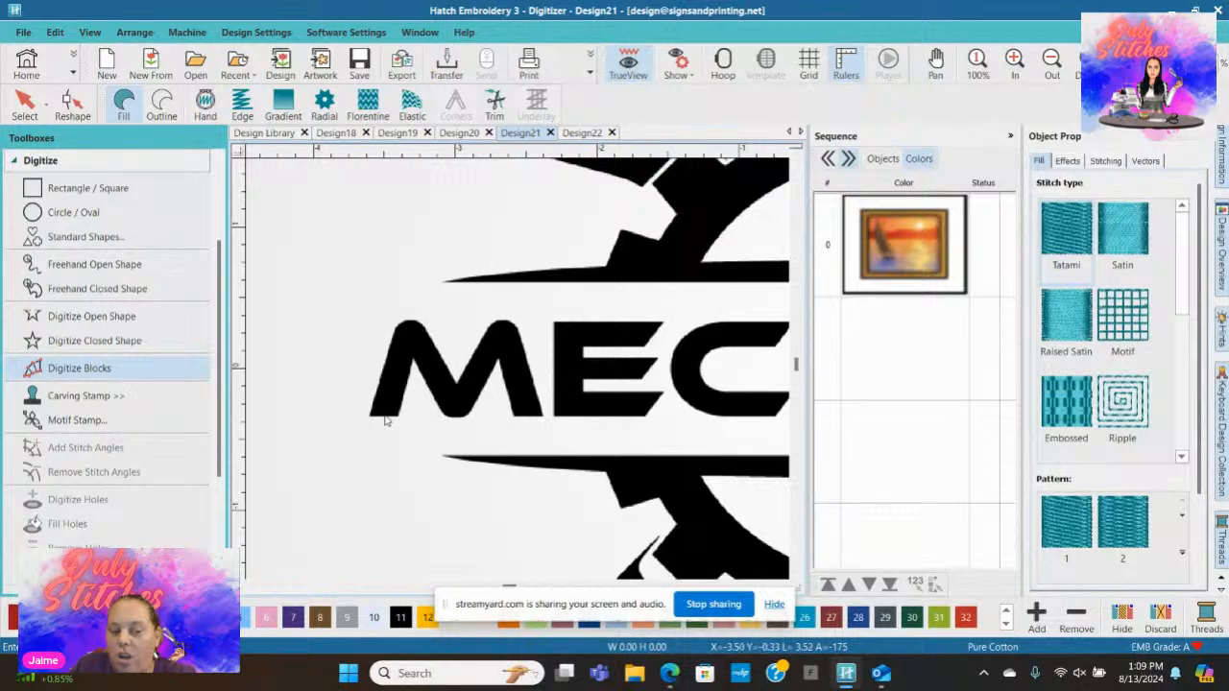
pyautogui.scroll(3, 384, 419)
pyautogui.scroll(3, 517, 373)
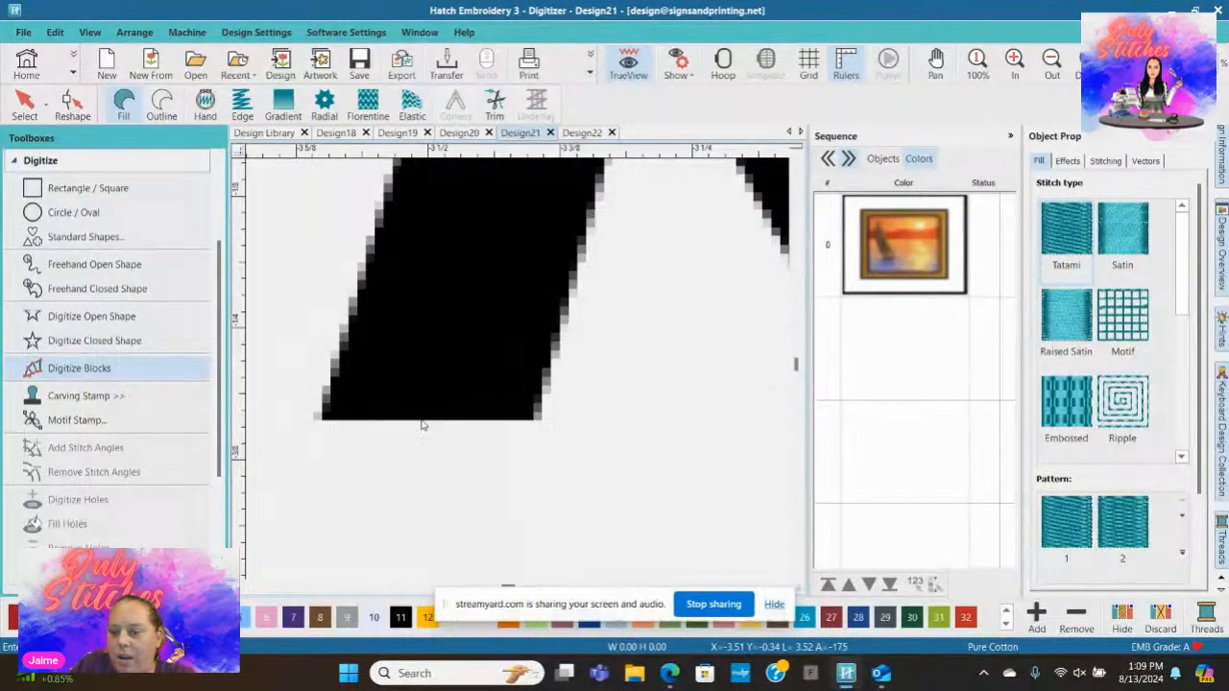
pyautogui.click(422, 420)
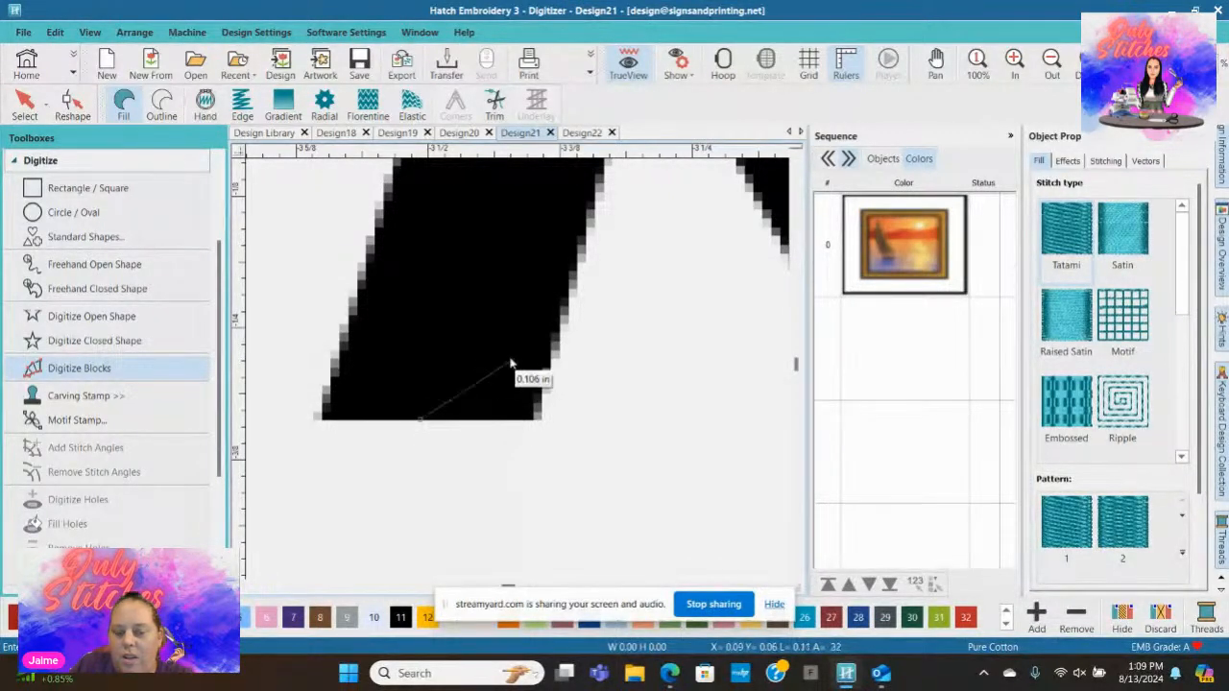
pyautogui.click(540, 423)
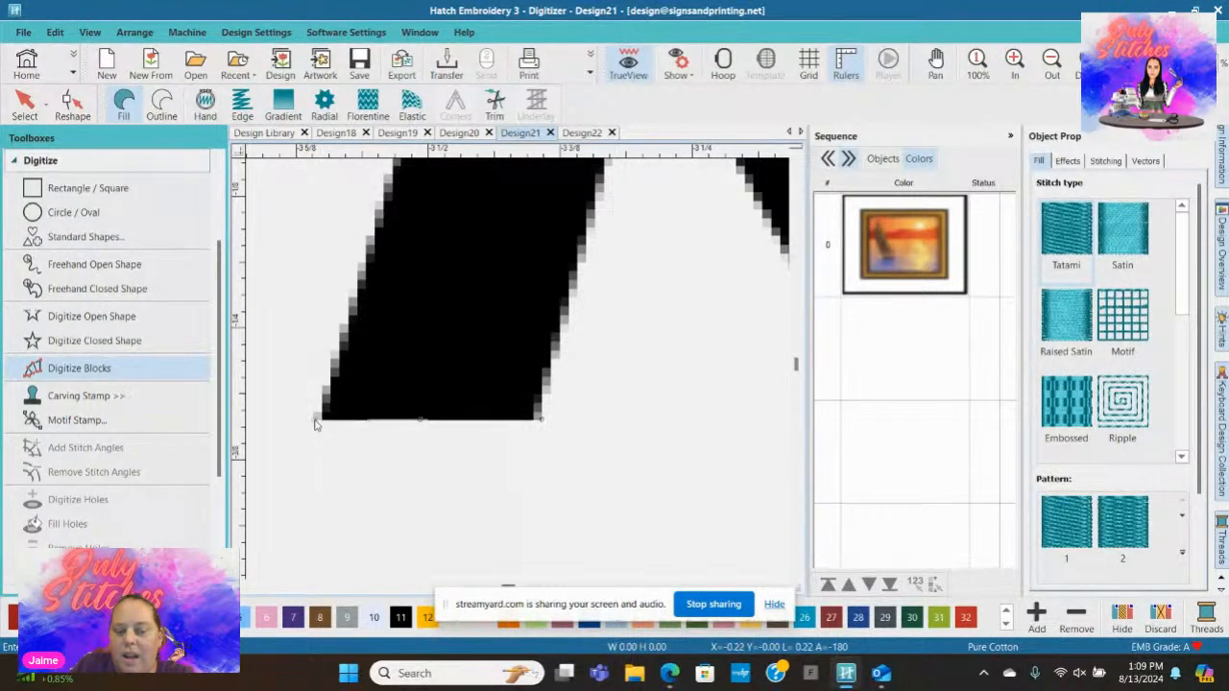
pyautogui.click(315, 425)
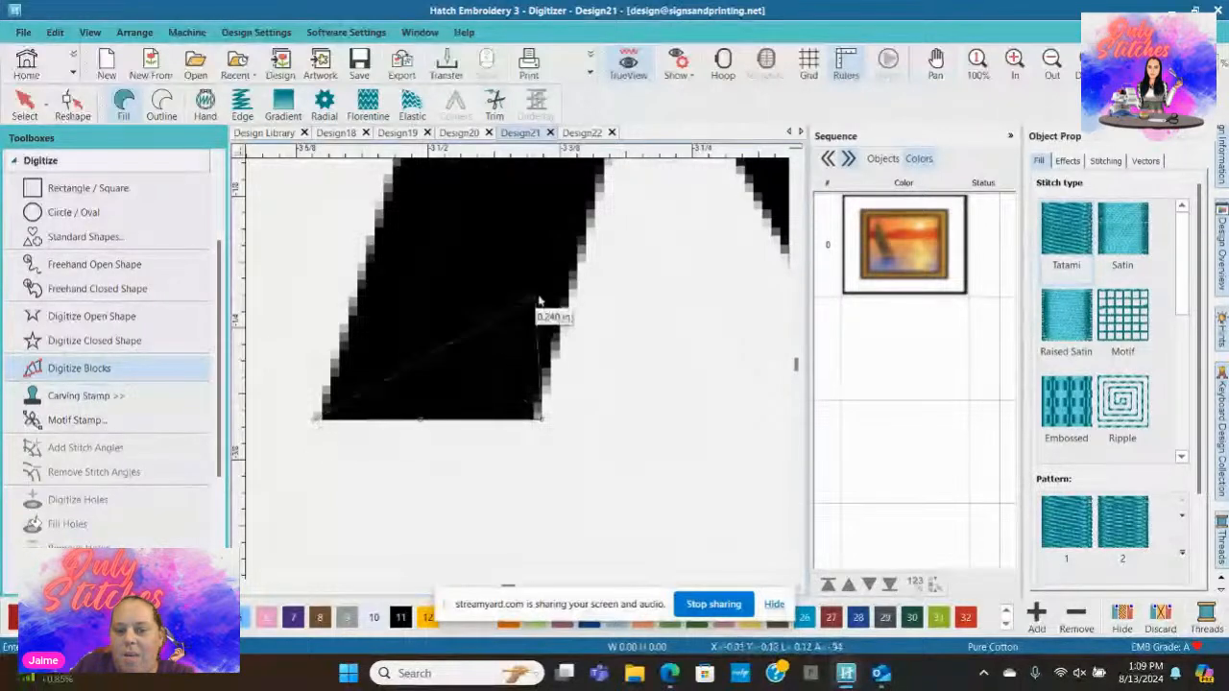
pyautogui.click(572, 292)
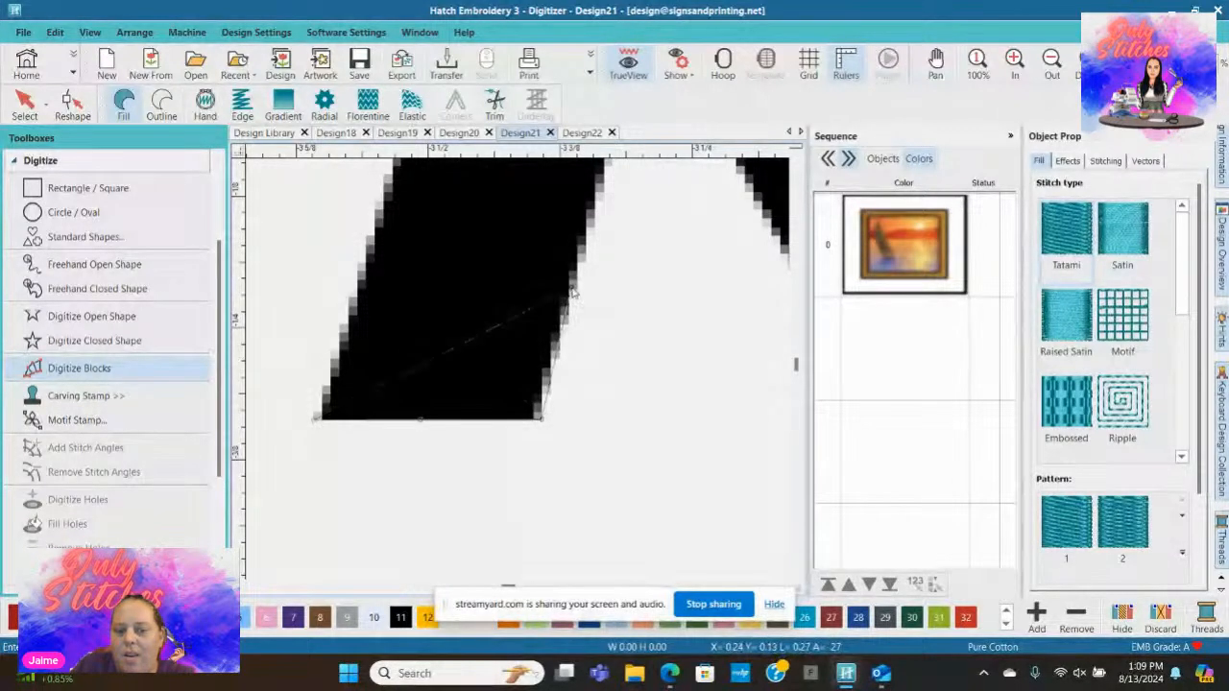
pyautogui.click(386, 195)
pyautogui.scroll(-1, 386, 195)
pyautogui.scroll(-1, 519, 378)
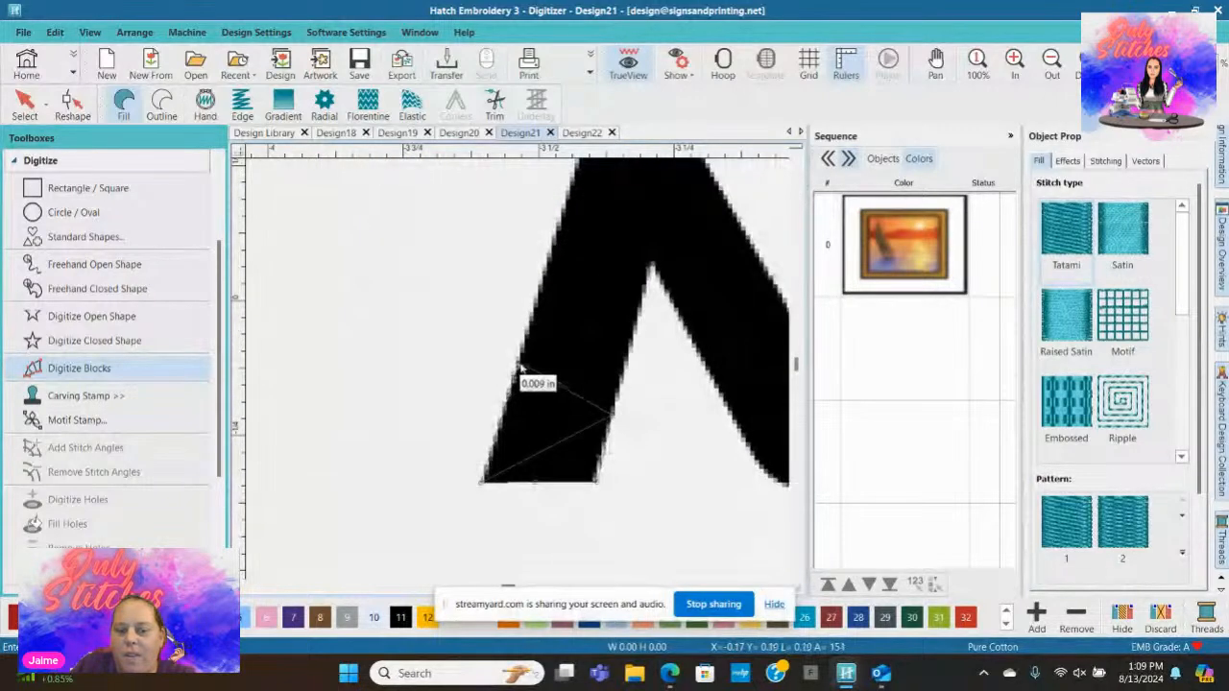
pyautogui.click(519, 368)
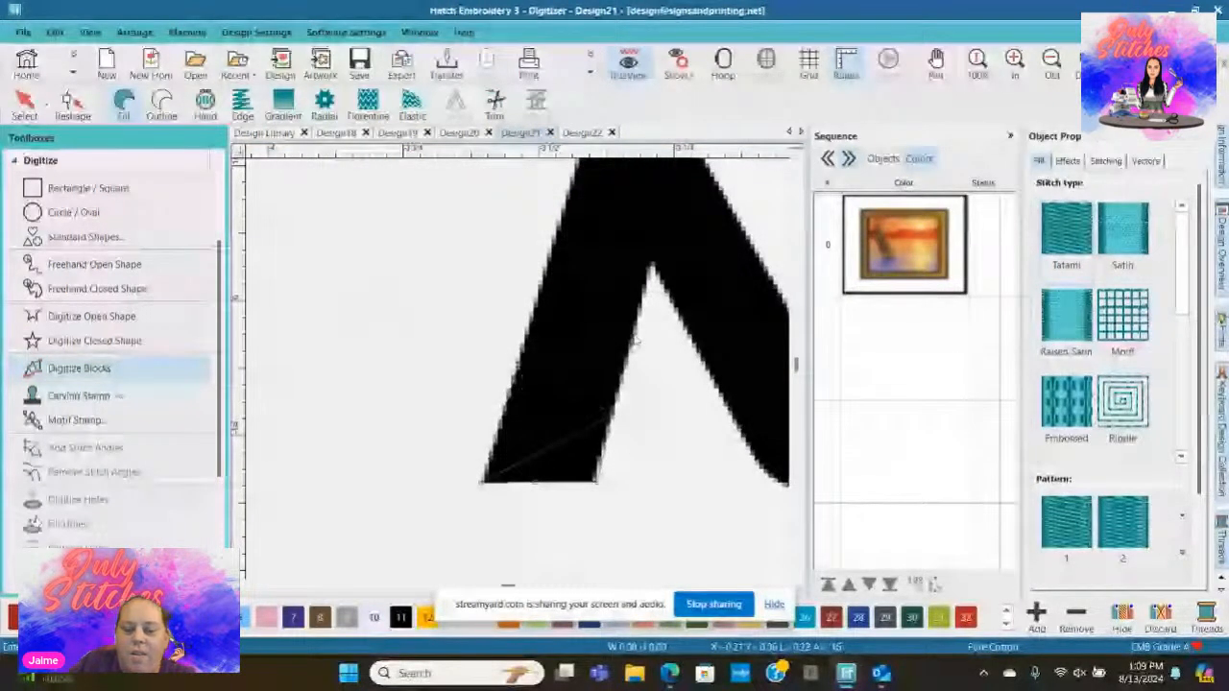
pyautogui.click(635, 338)
pyautogui.click(559, 222)
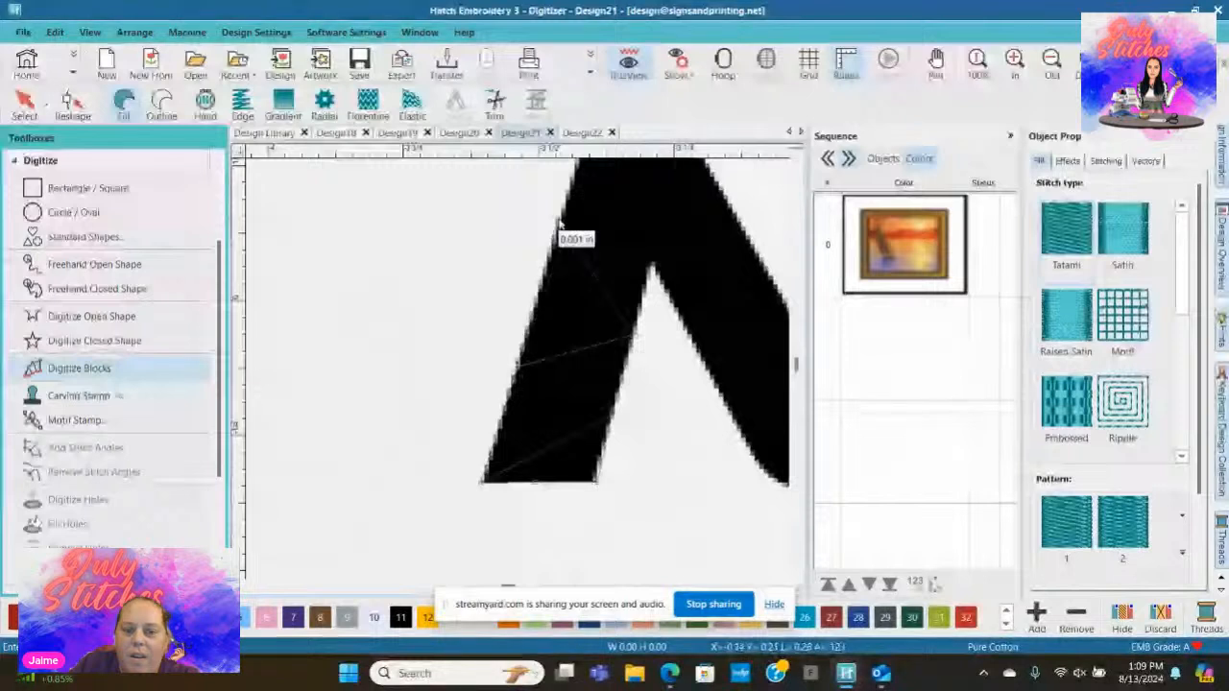
pyautogui.click(650, 265)
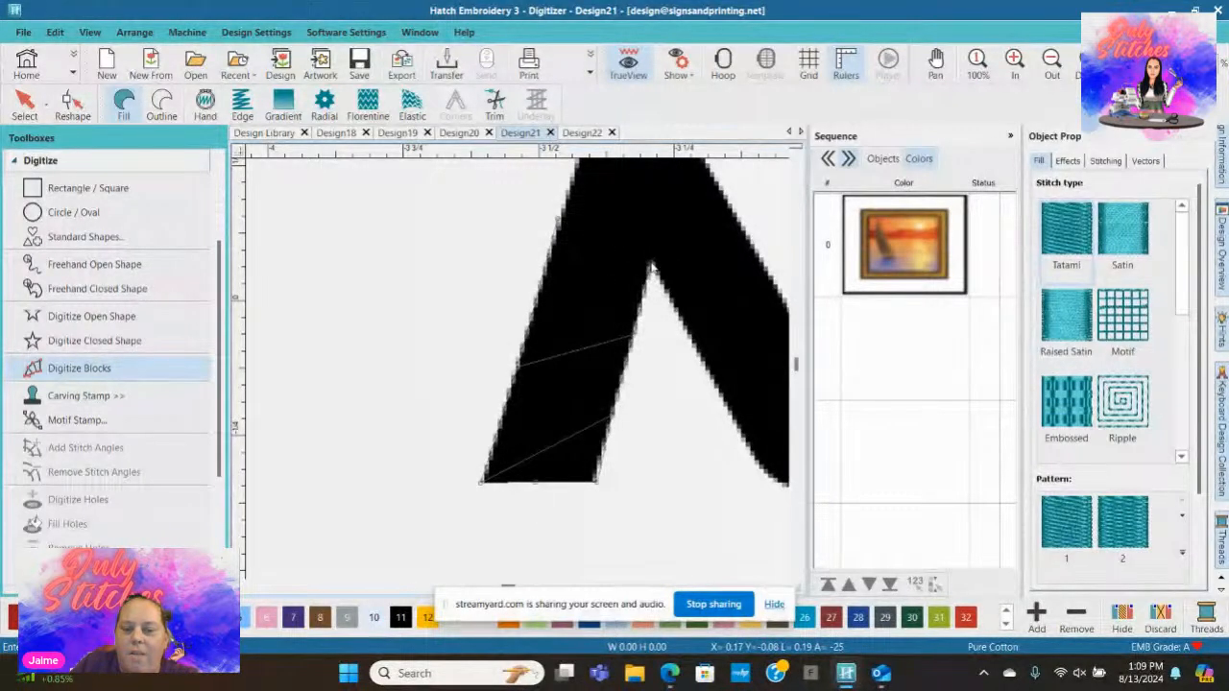
pyautogui.scroll(-1, 652, 267)
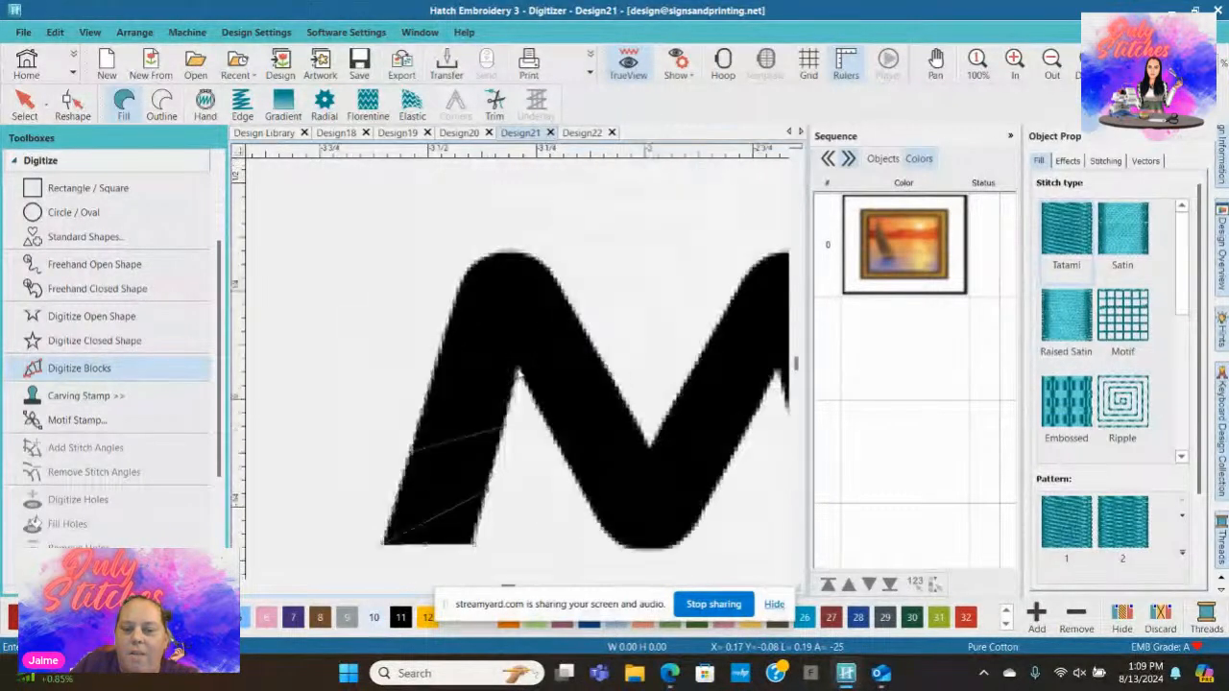
pyautogui.click(466, 278)
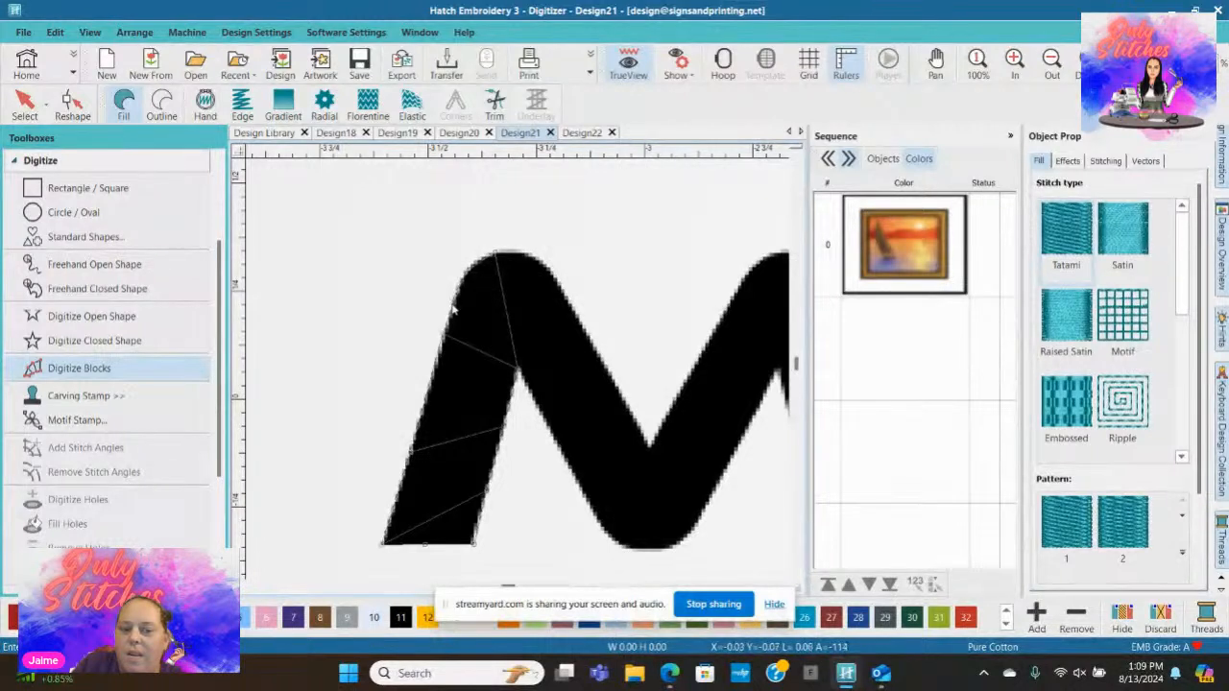
pyautogui.click(443, 337)
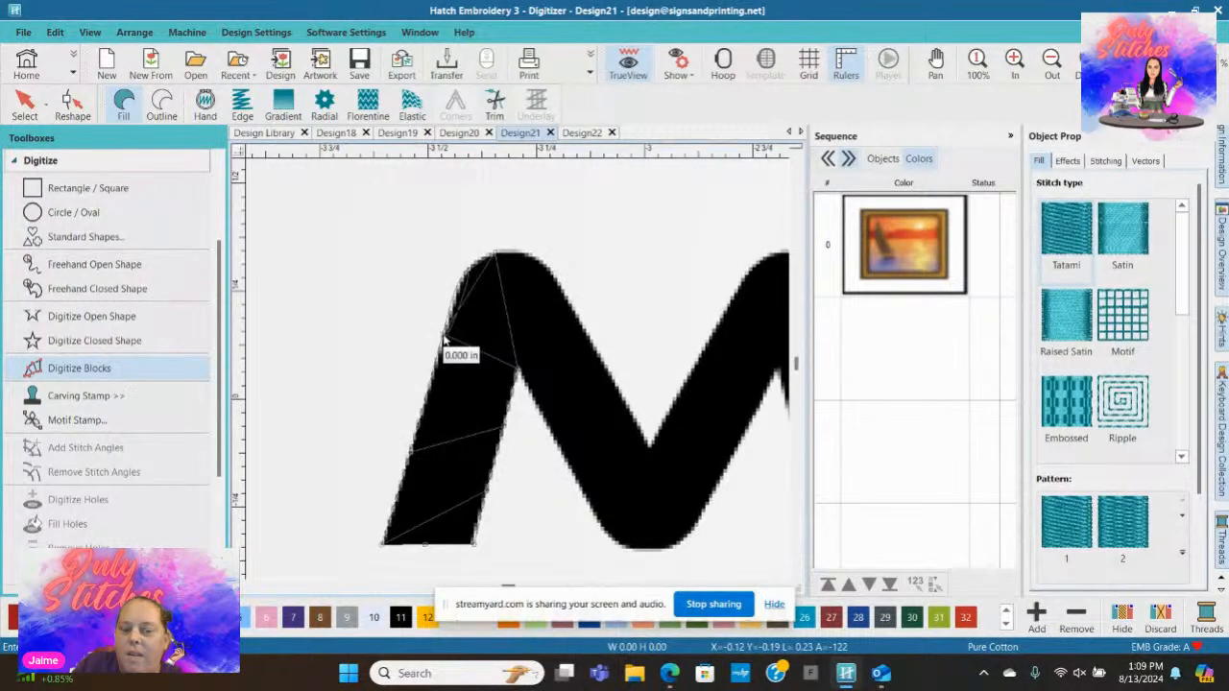
pyautogui.press('Escape')
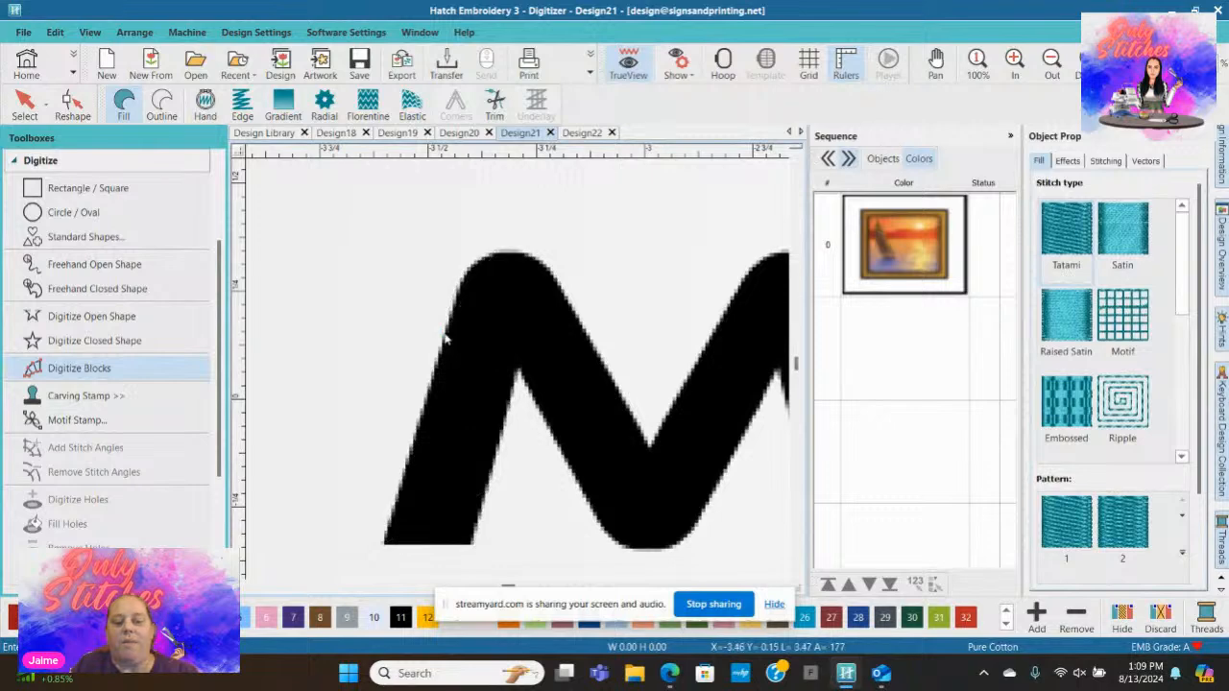
# Step: Digitize the left leg of the letter M with Digitize Blocks as a Tatami fill about 0.33 by 0.63 in
pyautogui.scroll(-2, 502, 351)
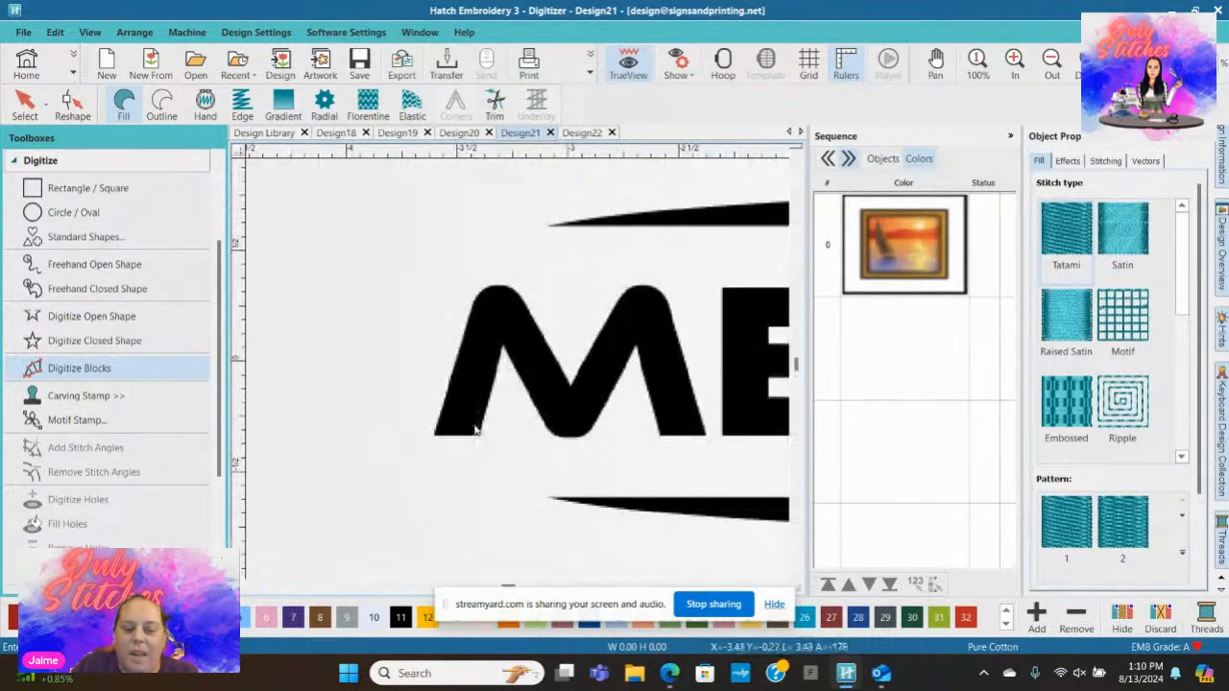
pyautogui.scroll(3, 473, 406)
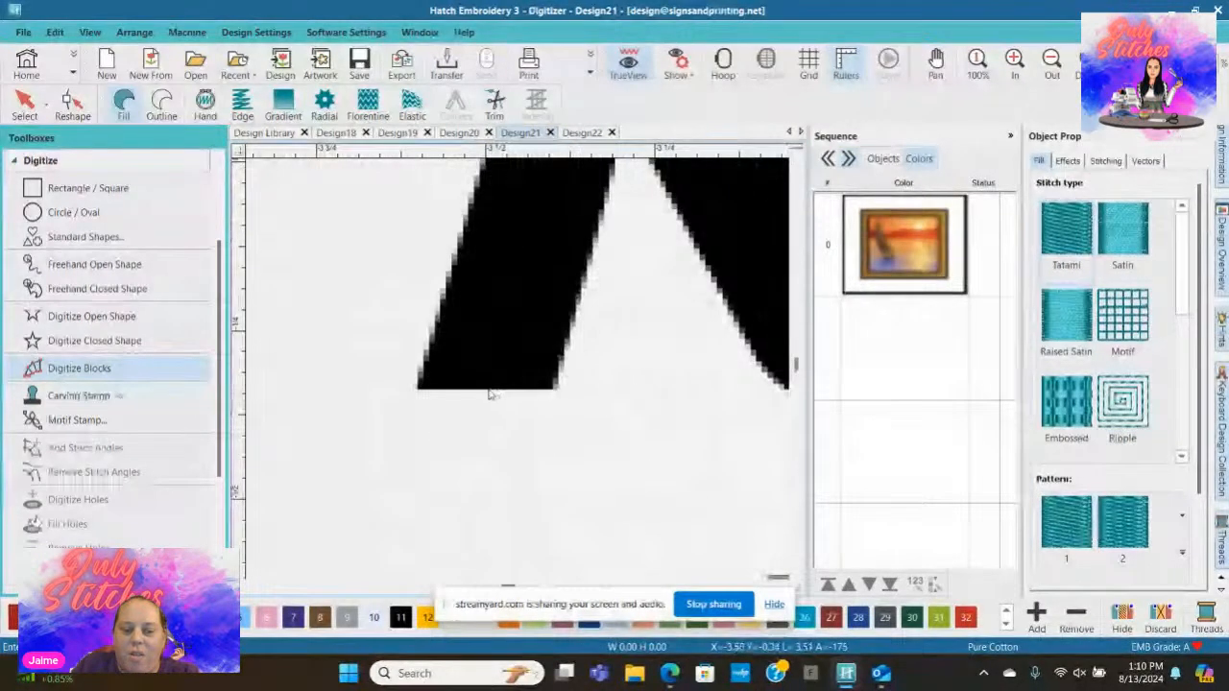
pyautogui.click(490, 393)
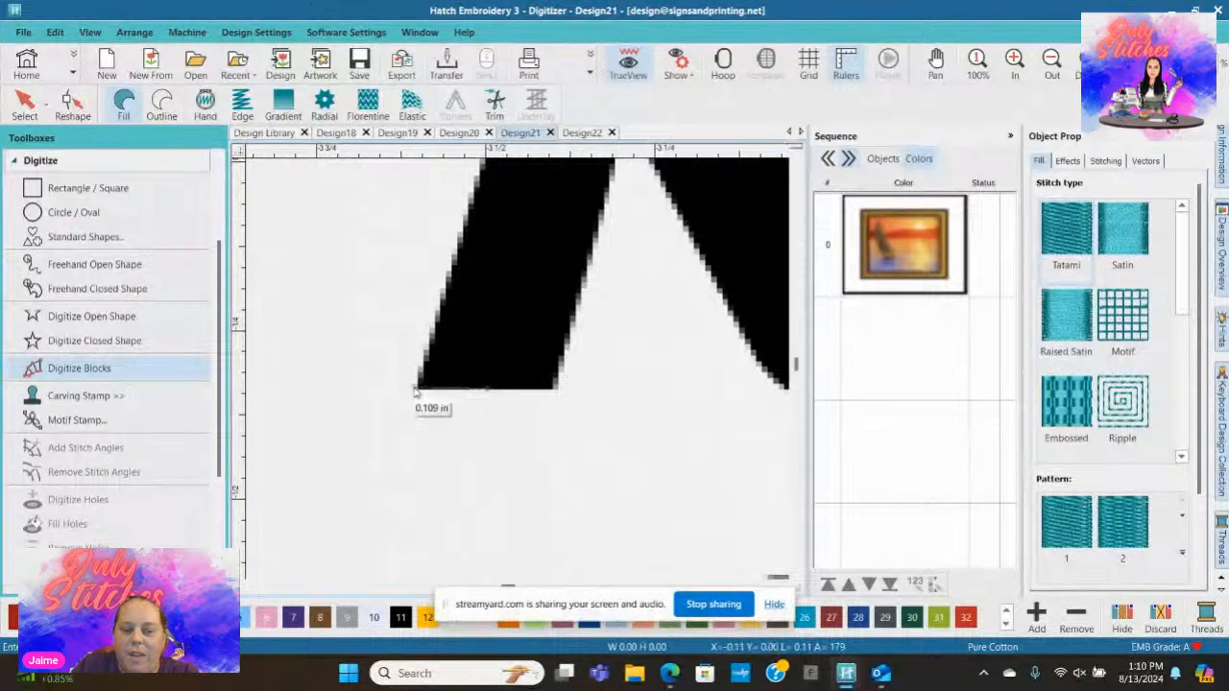
pyautogui.click(416, 390)
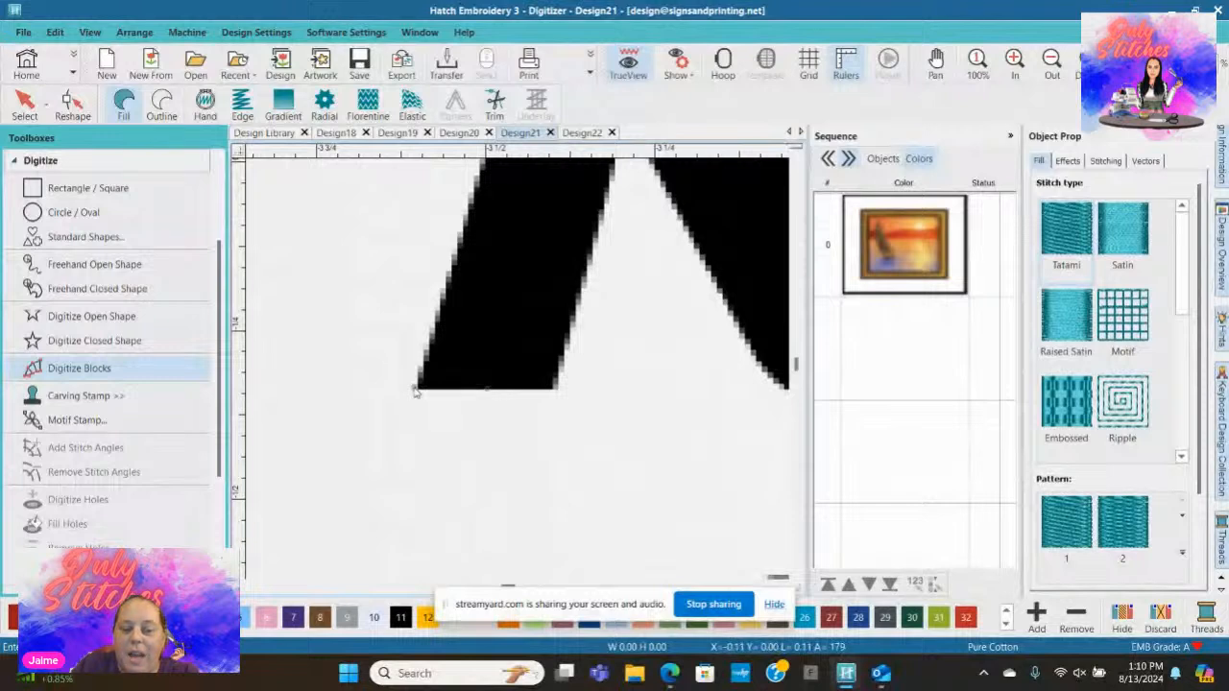
pyautogui.click(556, 388)
pyautogui.click(463, 238)
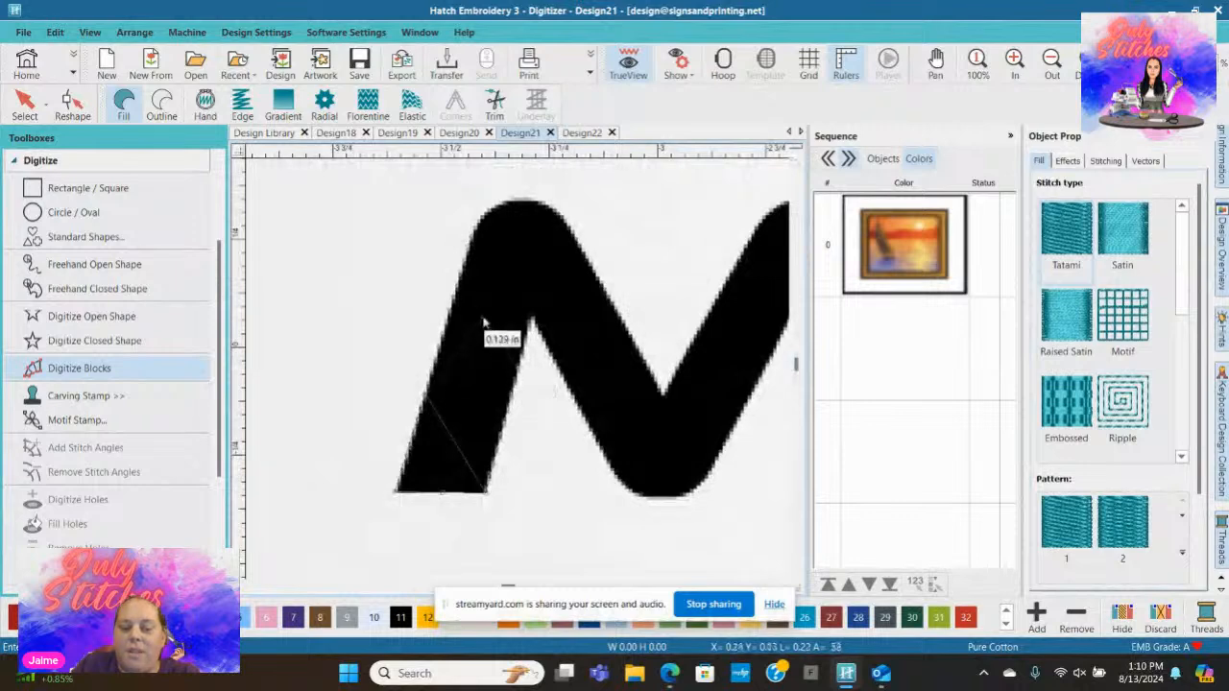
pyautogui.click(456, 287)
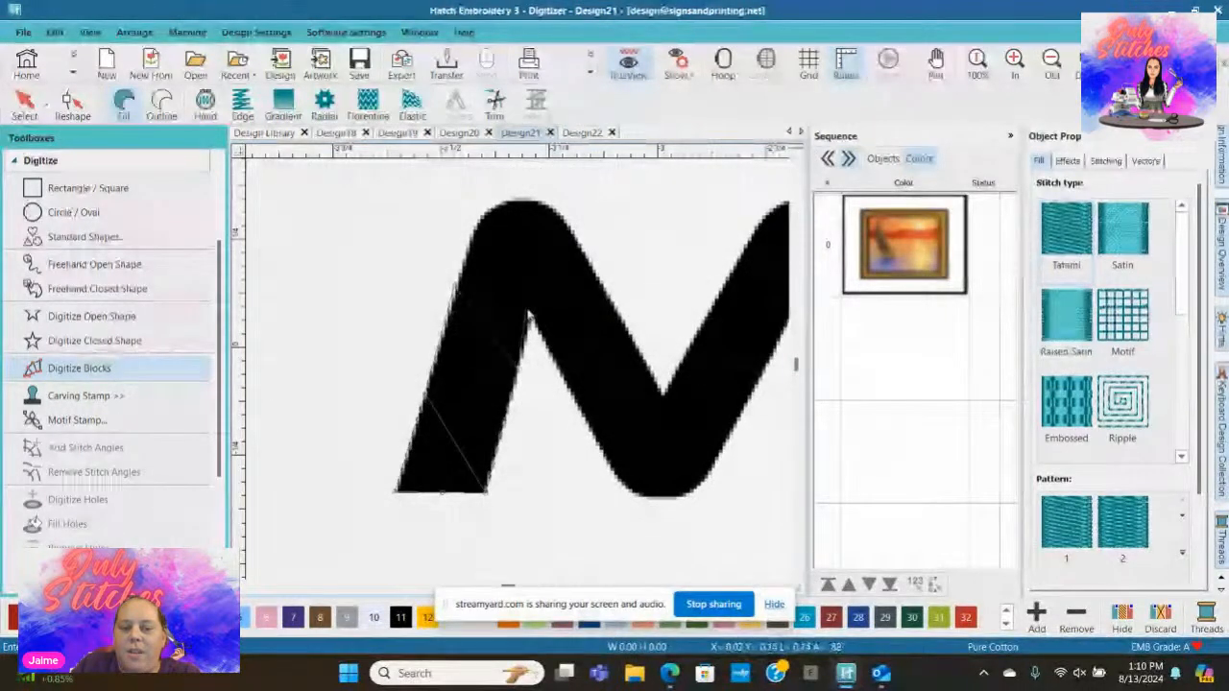
pyautogui.click(530, 323)
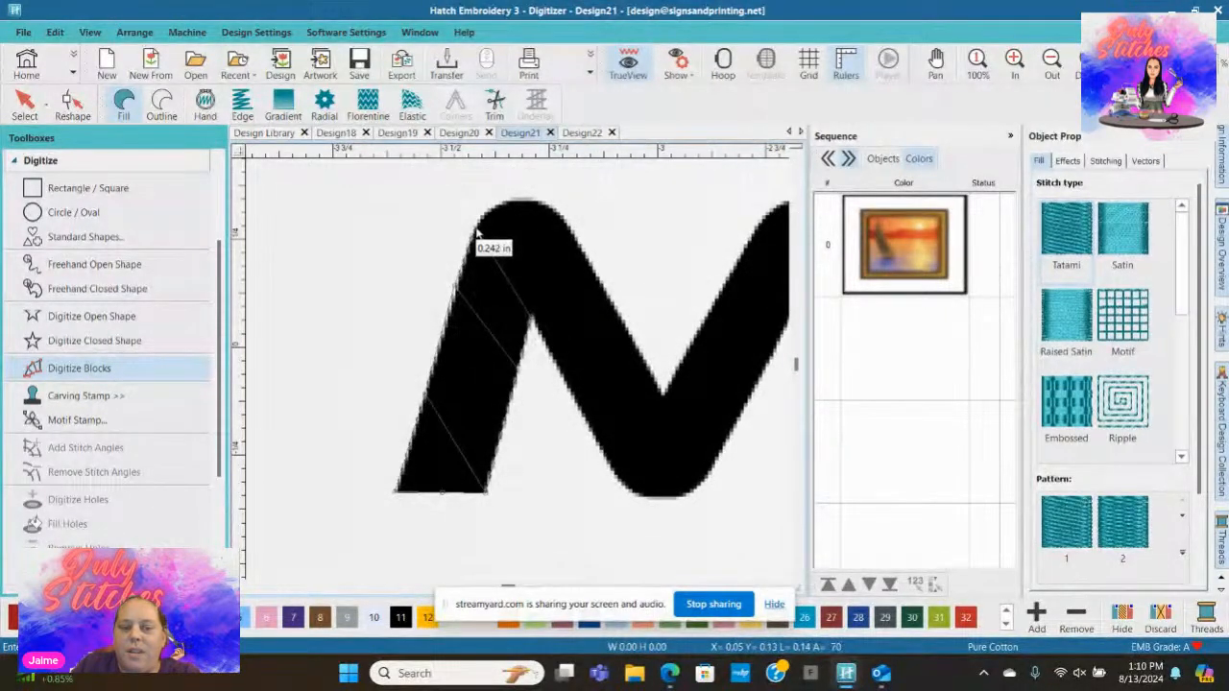
pyautogui.click(476, 231)
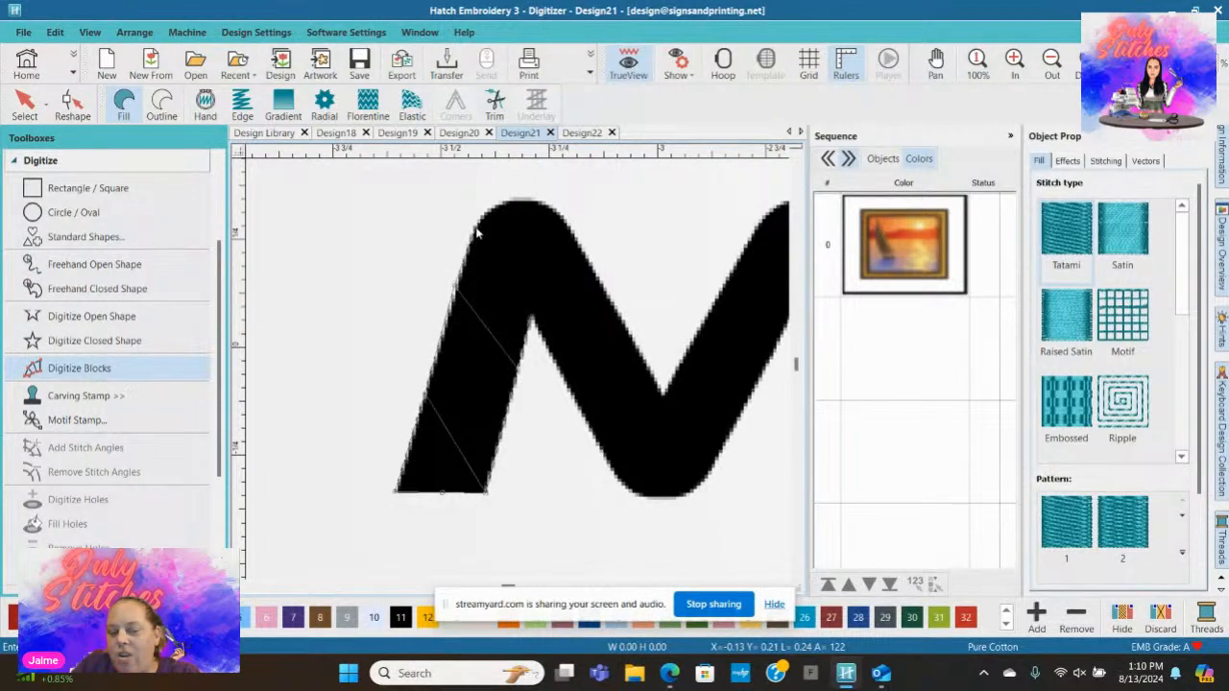
pyautogui.press('Return')
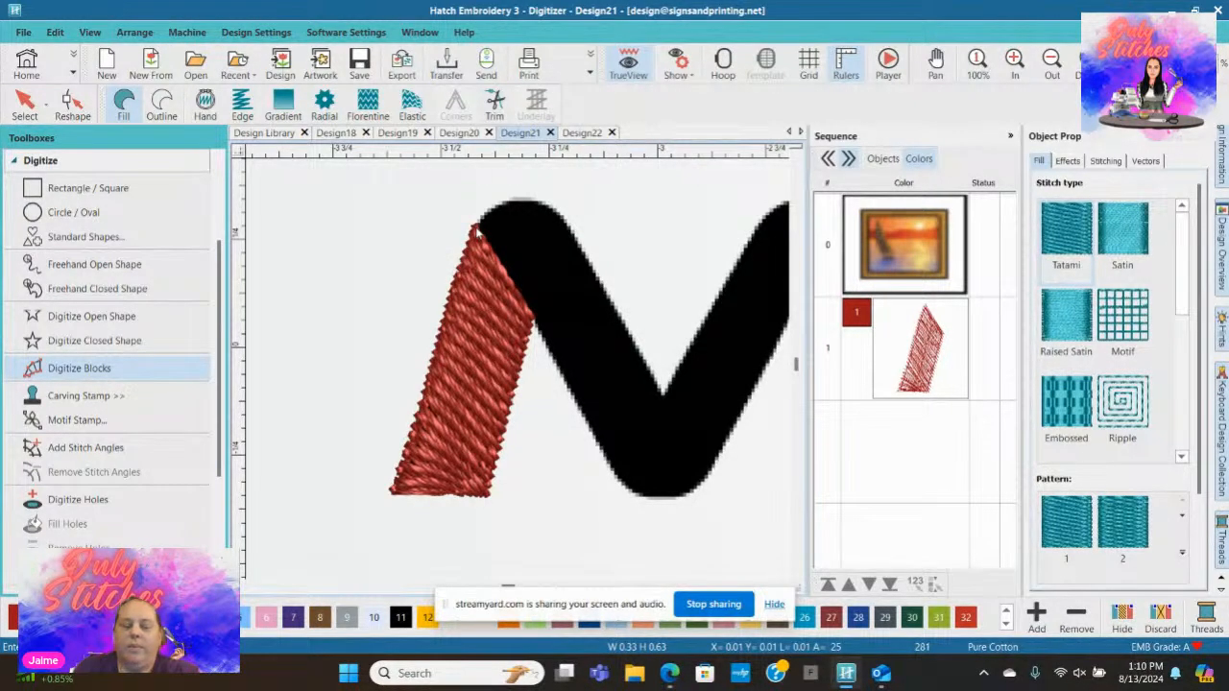
# Step: Reshape the M's left leg block by extending its upper end and curving its edge to follow the letter's rounded top
pyautogui.click(77, 101)
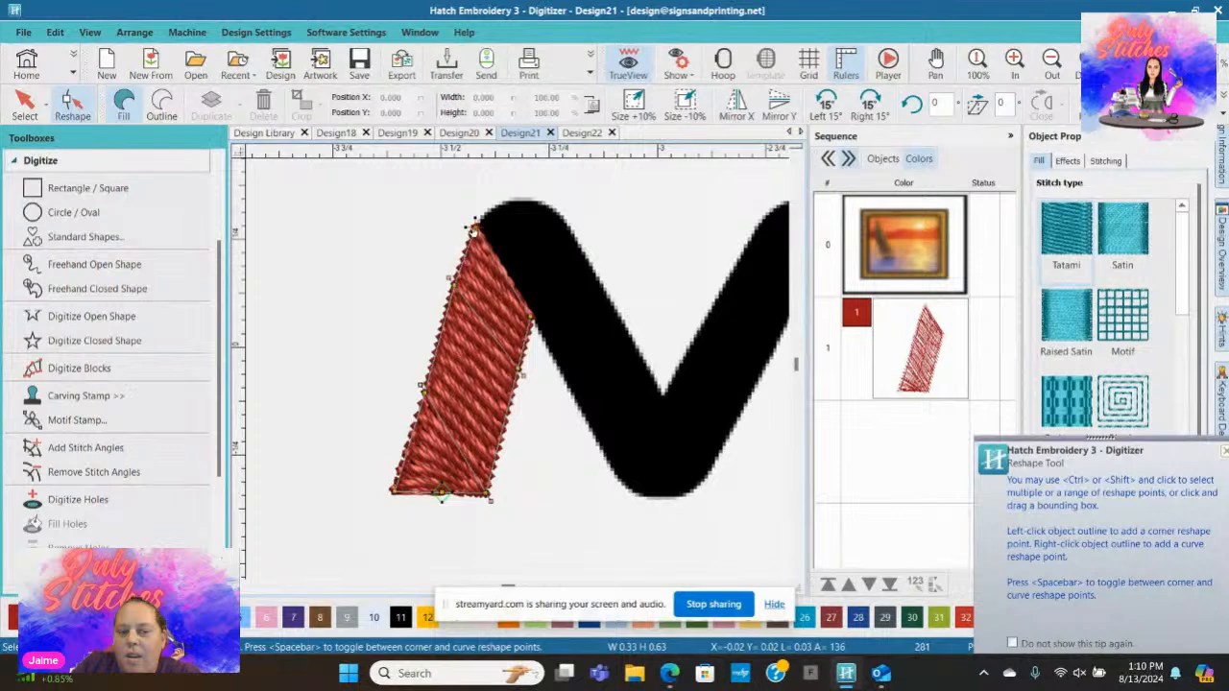
pyautogui.moveTo(472, 229); pyautogui.dragTo(534, 200)
pyautogui.rightClick(494, 250)
pyautogui.moveTo(495, 247); pyautogui.dragTo(486, 206)
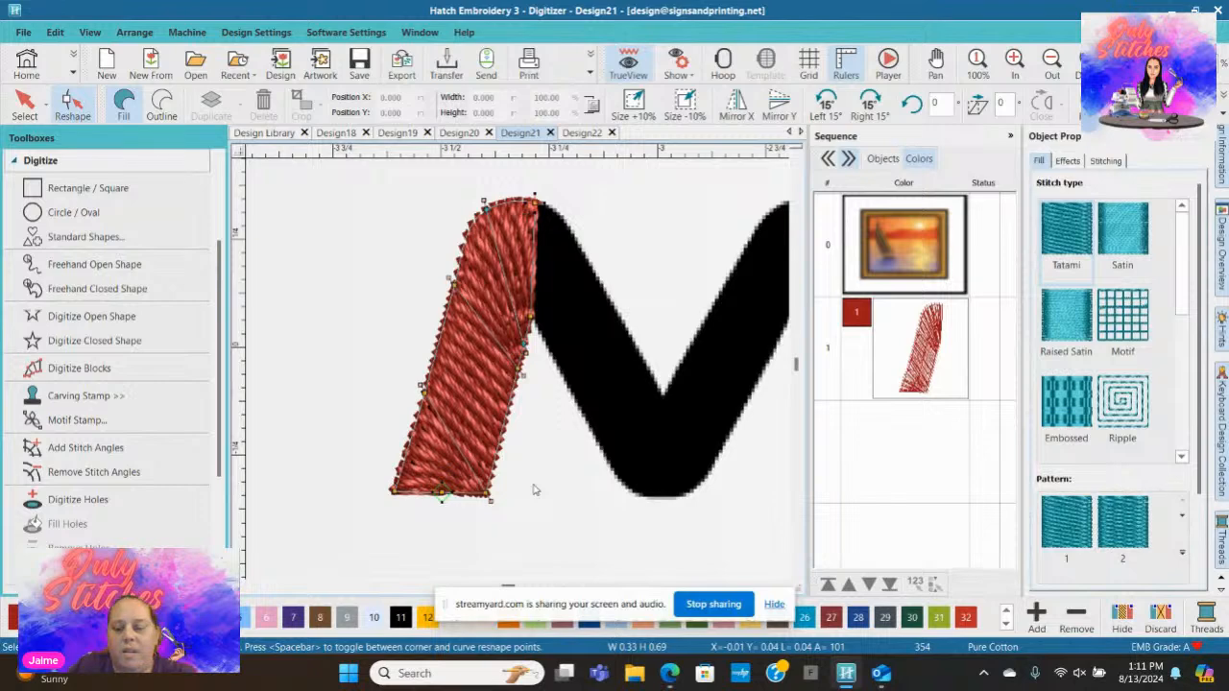
pyautogui.press('Escape')
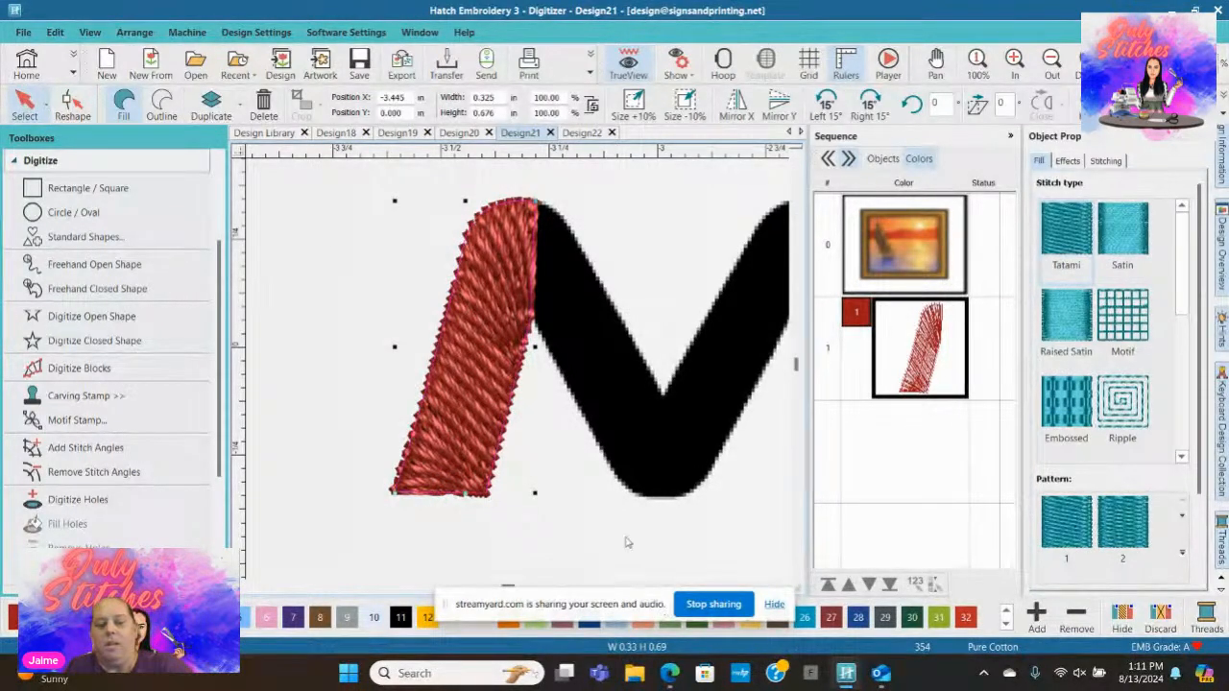
# Step: Delete the digitized block covering the left leg of the letter M
pyautogui.press('Delete')
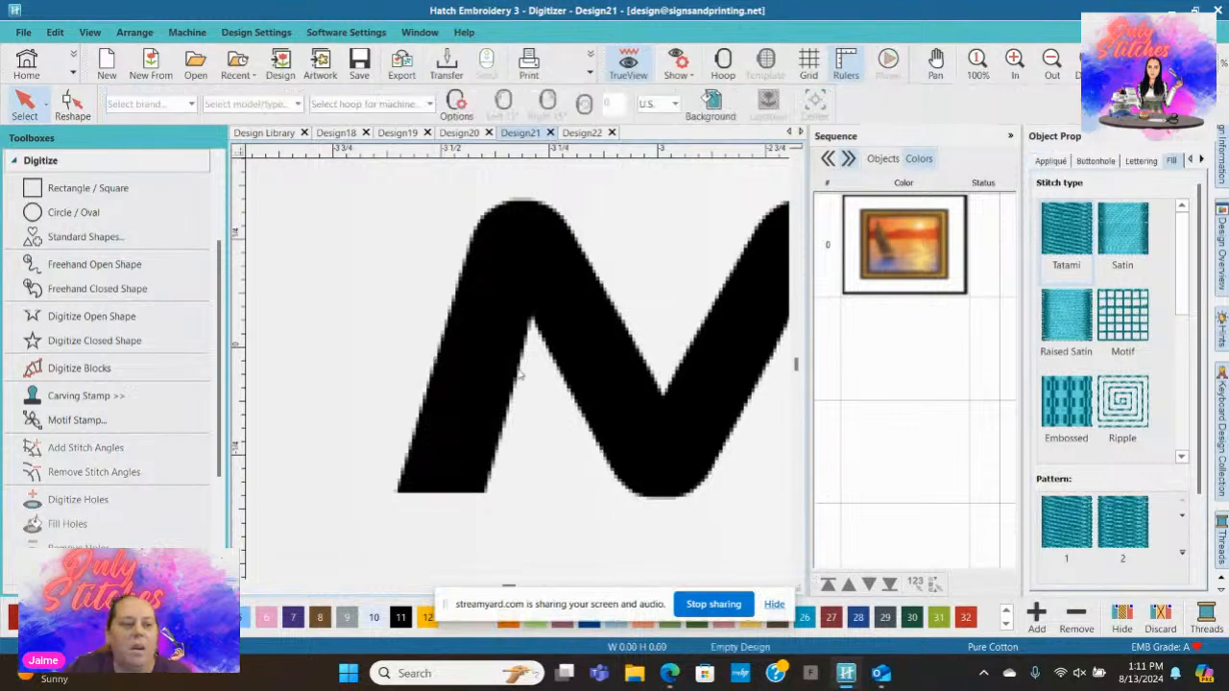
pyautogui.scroll(-5, 522, 370)
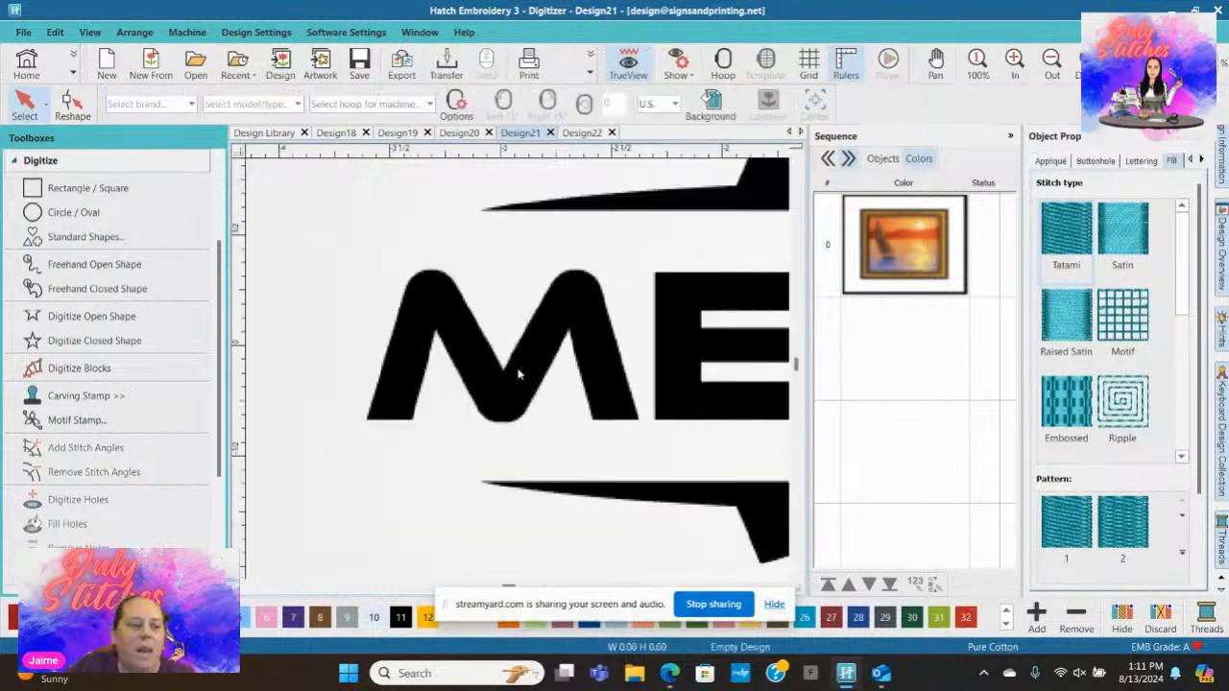
# Step: Draw a Tatami-filled rectangle about 5.85 by 3.20 in over the upper-left corner of the logo artwork
pyautogui.click(87, 189)
pyautogui.scroll(-3, 534, 277)
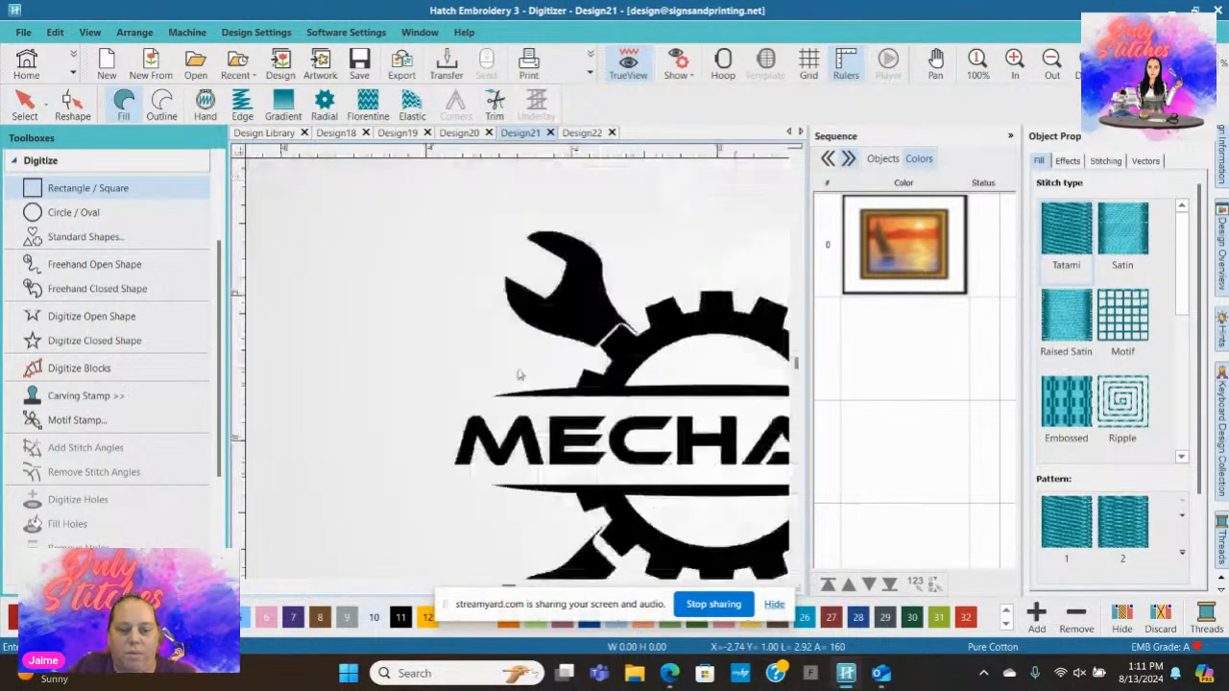
pyautogui.click(361, 214)
pyautogui.click(535, 311)
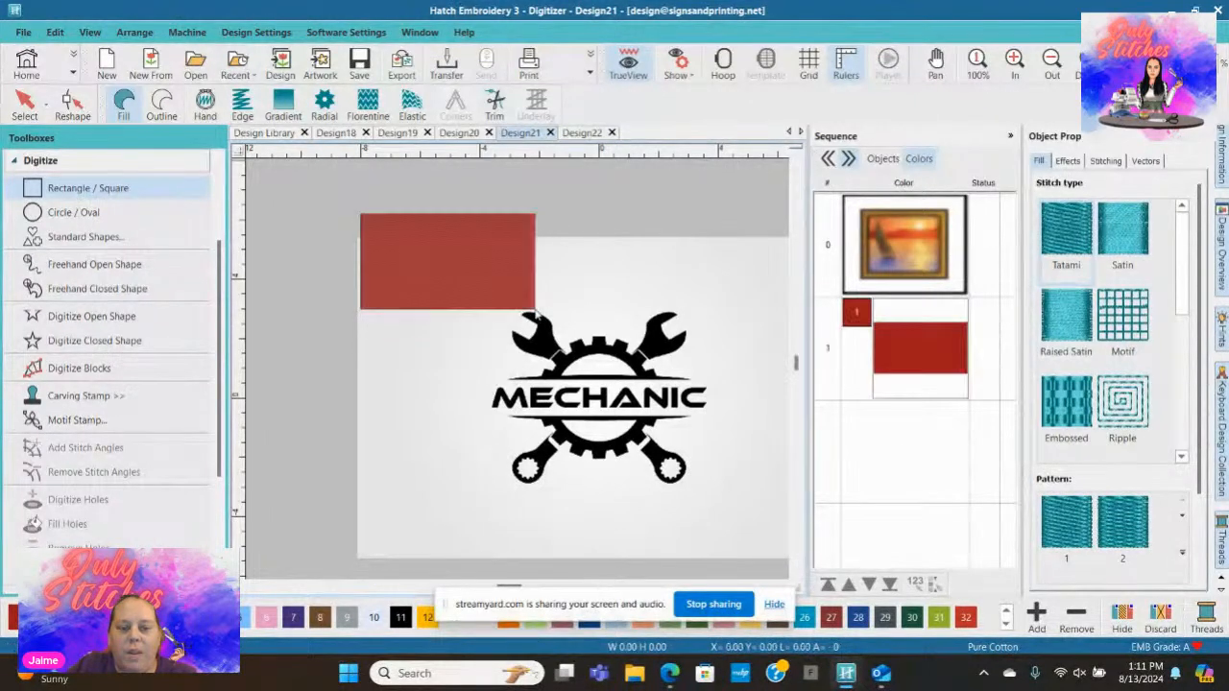
pyautogui.scroll(2, 456, 254)
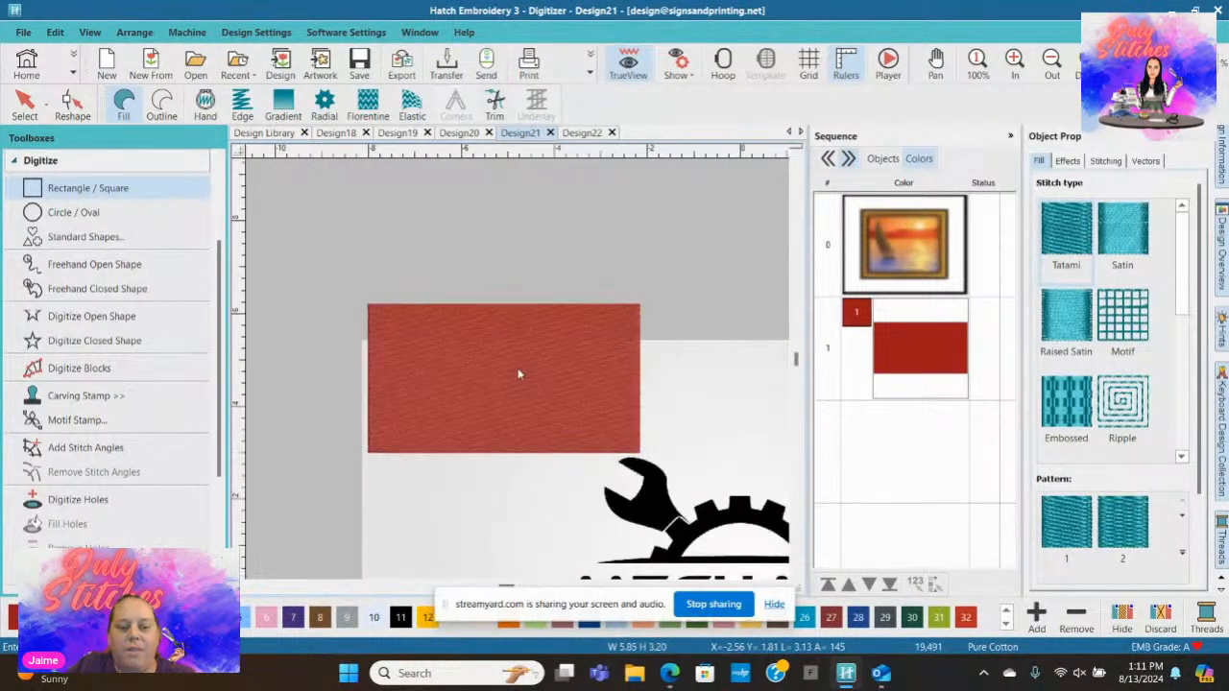
pyautogui.scroll(1, 519, 374)
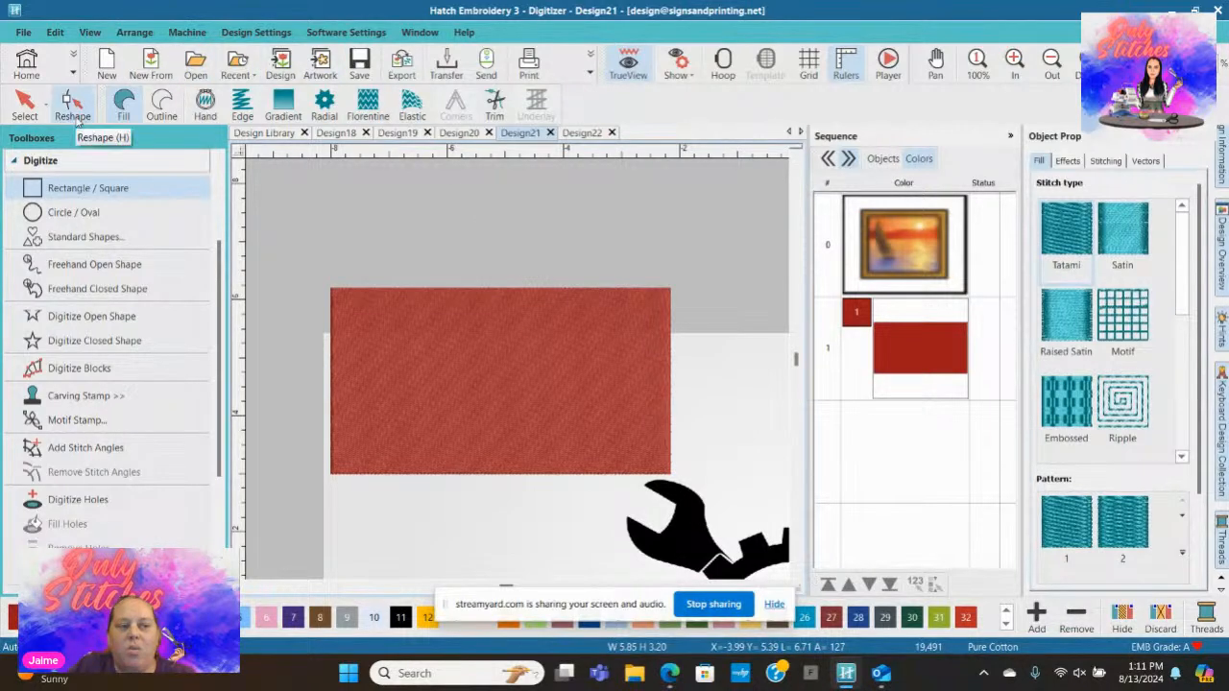
pyautogui.click(45, 105)
pyautogui.click(56, 131)
pyautogui.click(450, 357)
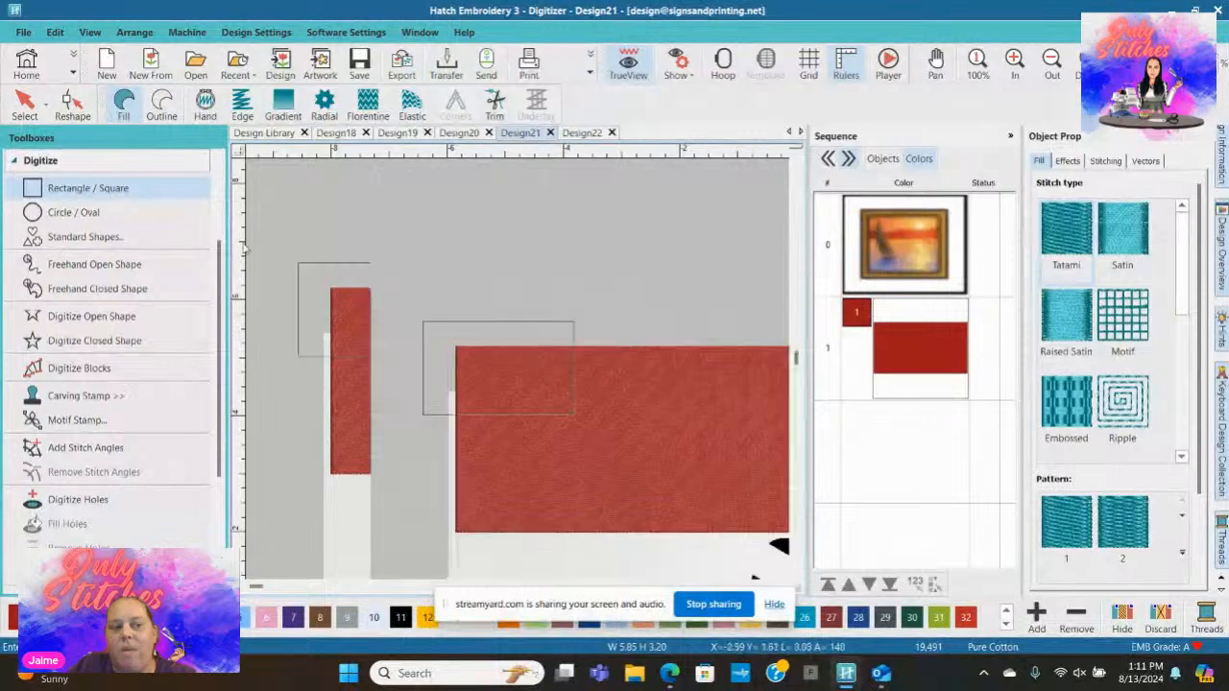
pyautogui.click(351, 286)
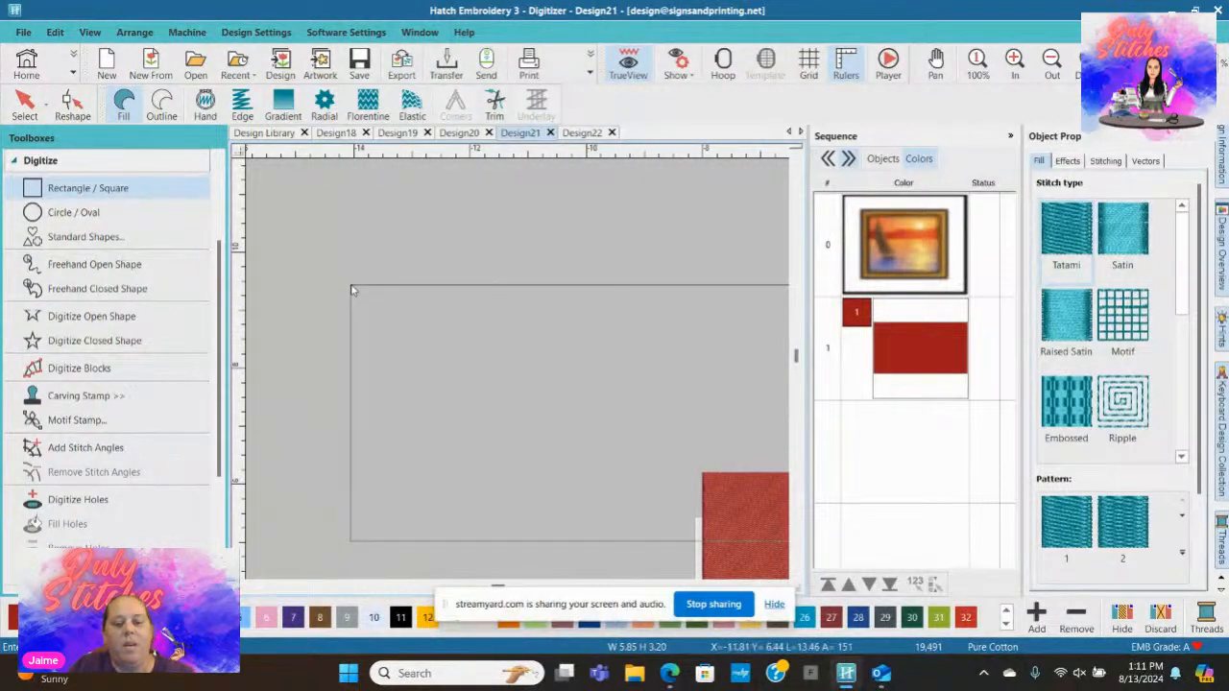
pyautogui.press('Escape')
# Step: Convert the filled rectangle to an outline and give it the Satin stitch type
pyautogui.scroll(-3, 747, 419)
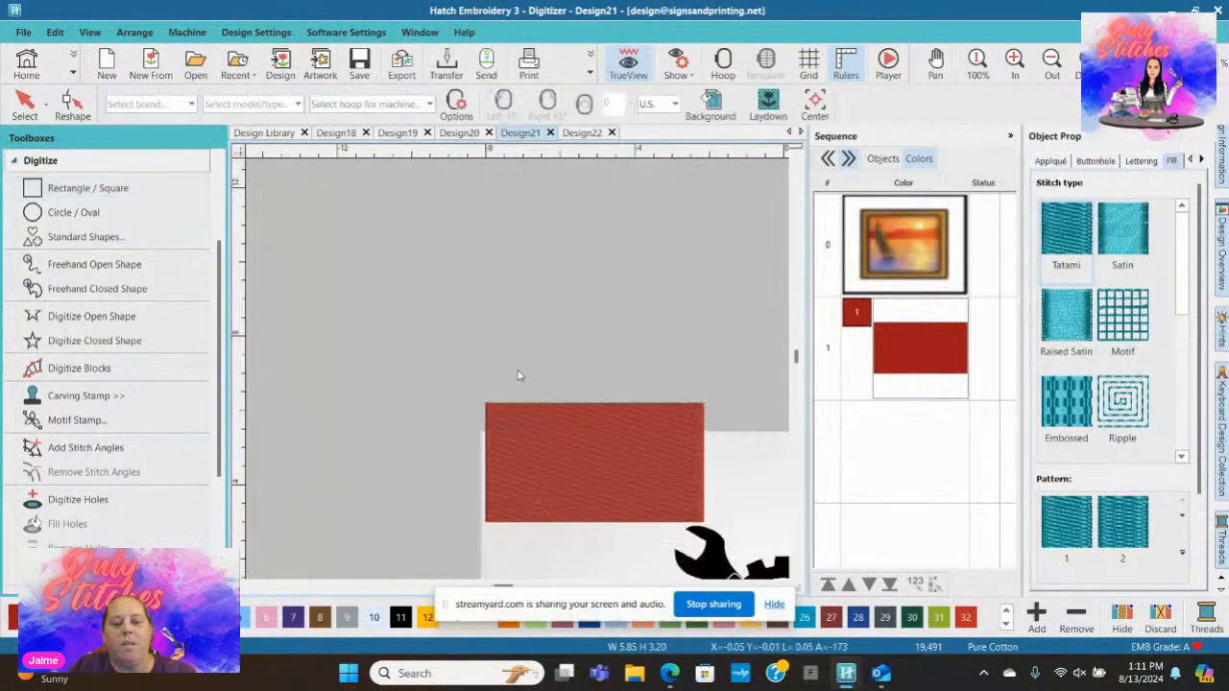
pyautogui.scroll(4, 566, 461)
pyautogui.click(517, 364)
pyautogui.click(593, 380)
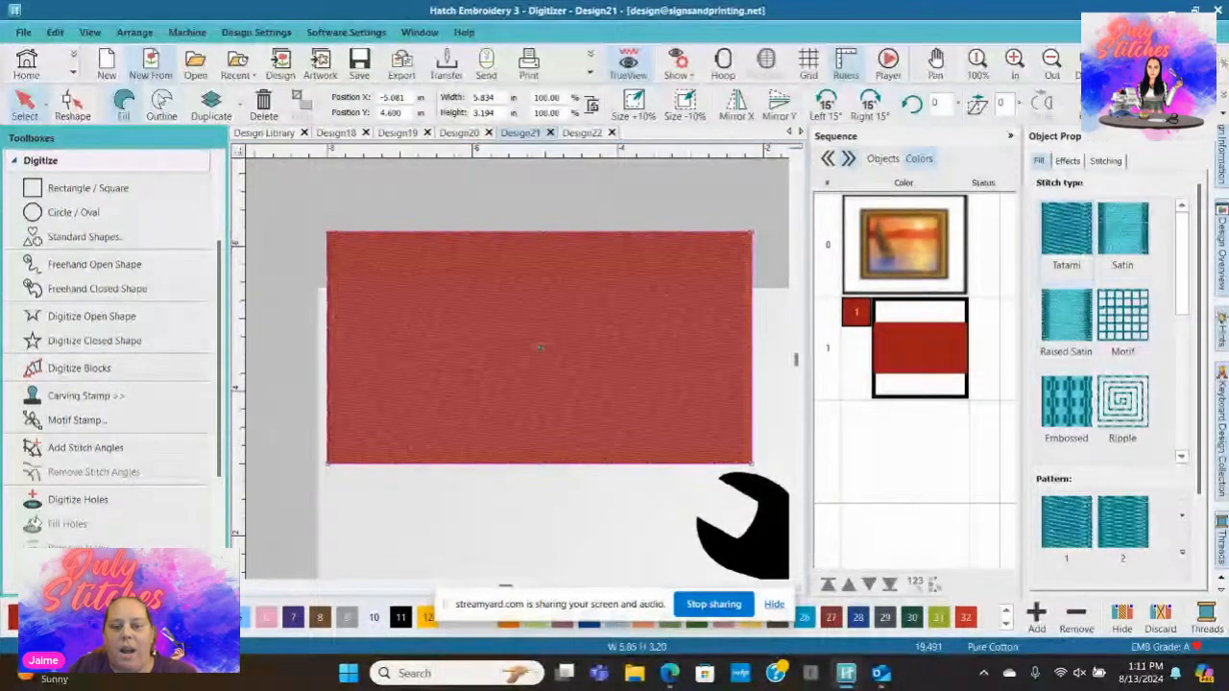
pyautogui.click(161, 104)
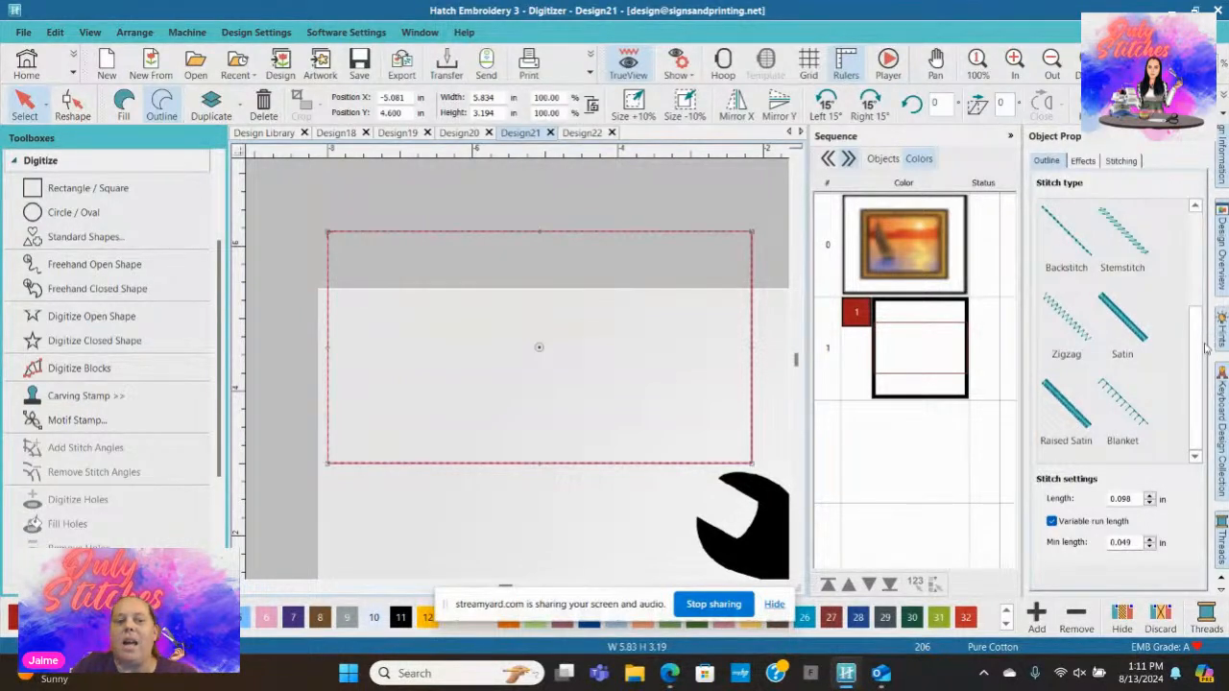
pyautogui.click(1138, 331)
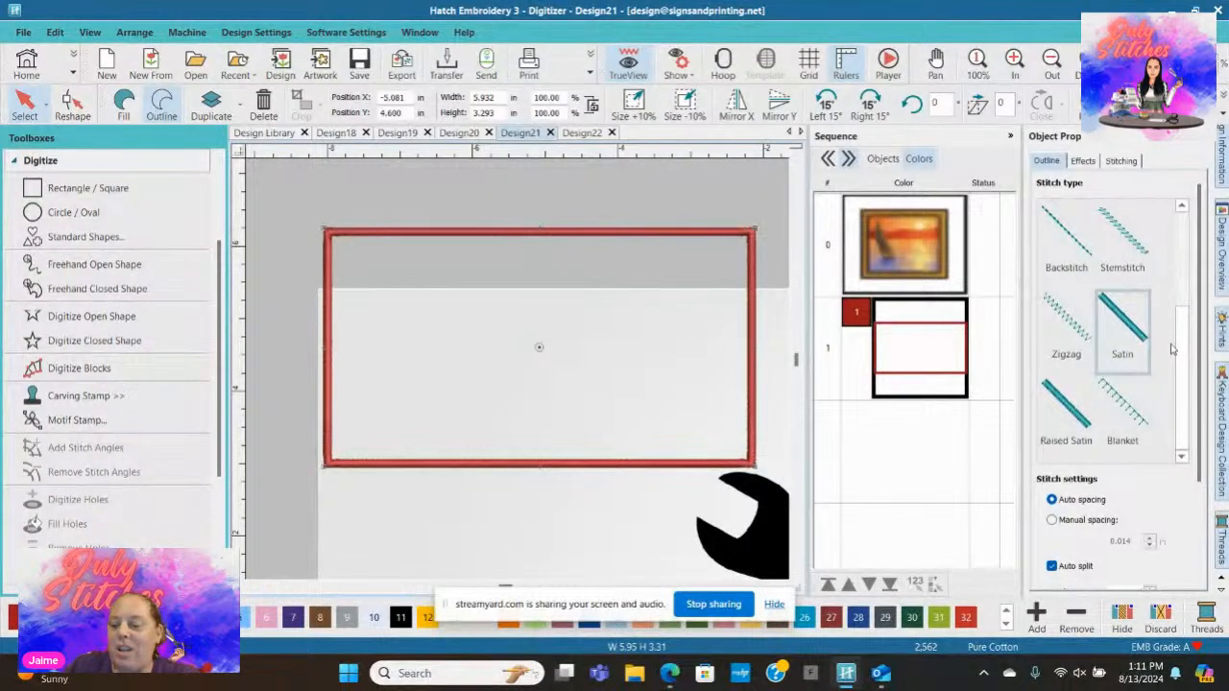
# Step: Try satin outline widths of 0.1 in and 1 in on the rectangle
pyautogui.scroll(-2, 1138, 477)
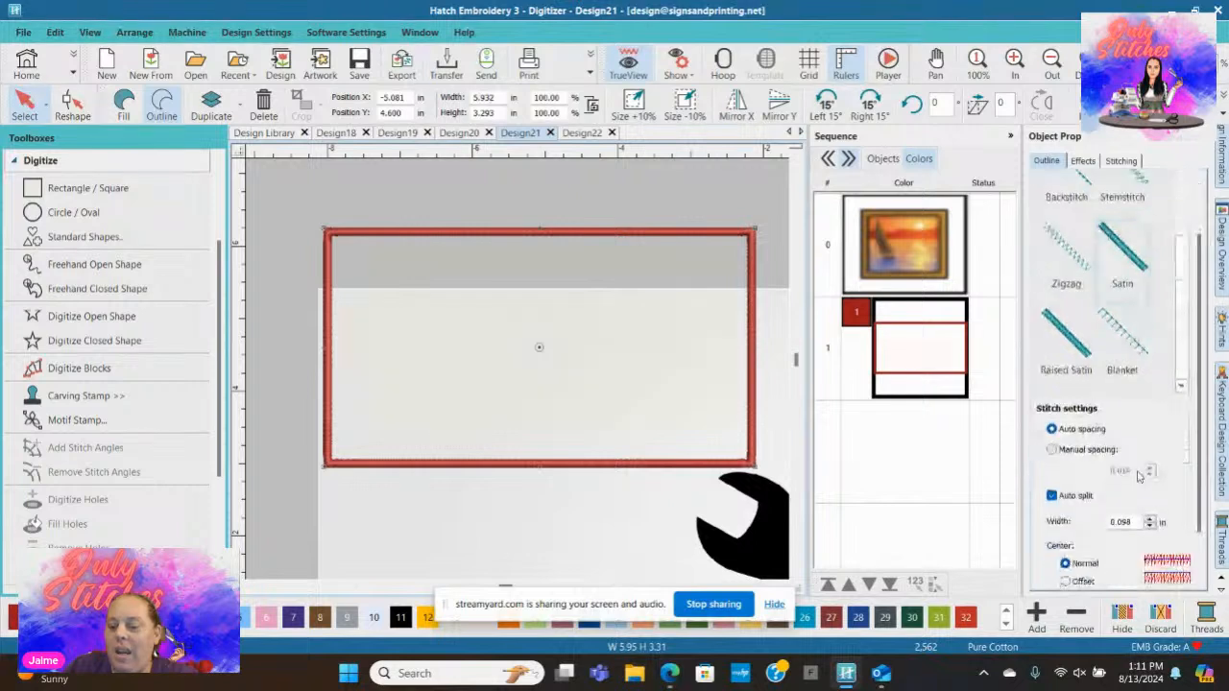
pyautogui.scroll(-1, 1139, 476)
pyautogui.doubleClick(1124, 489)
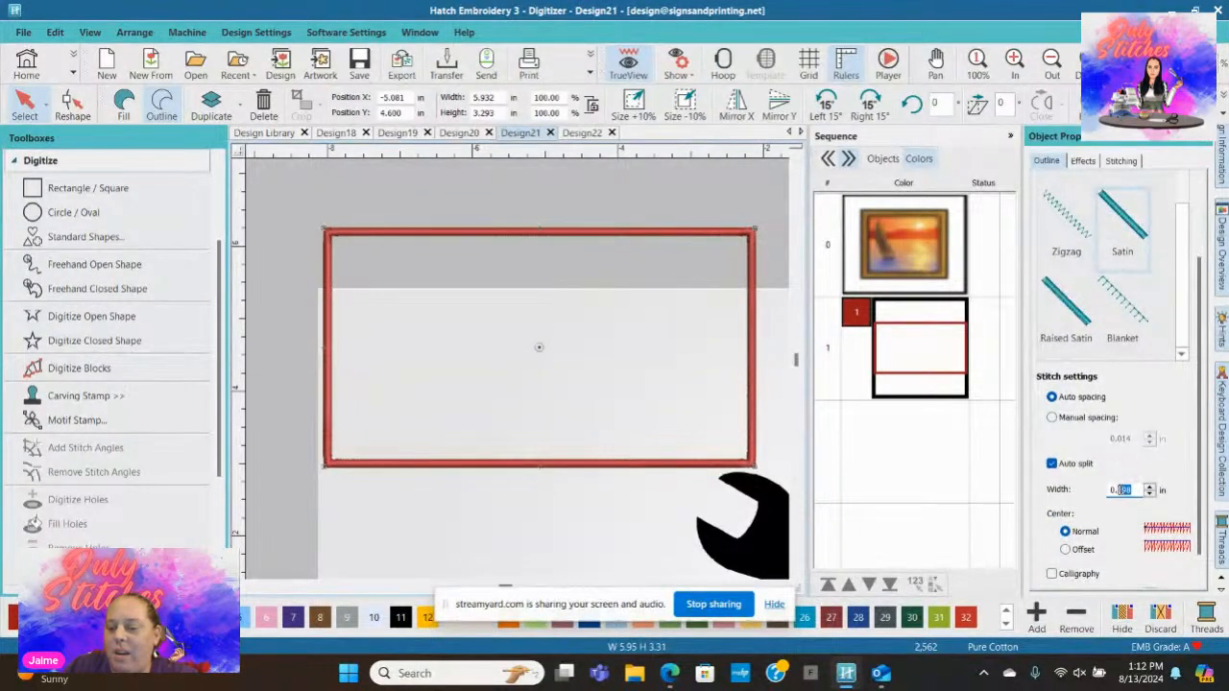
pyautogui.write('0.1')
pyautogui.press('Return')
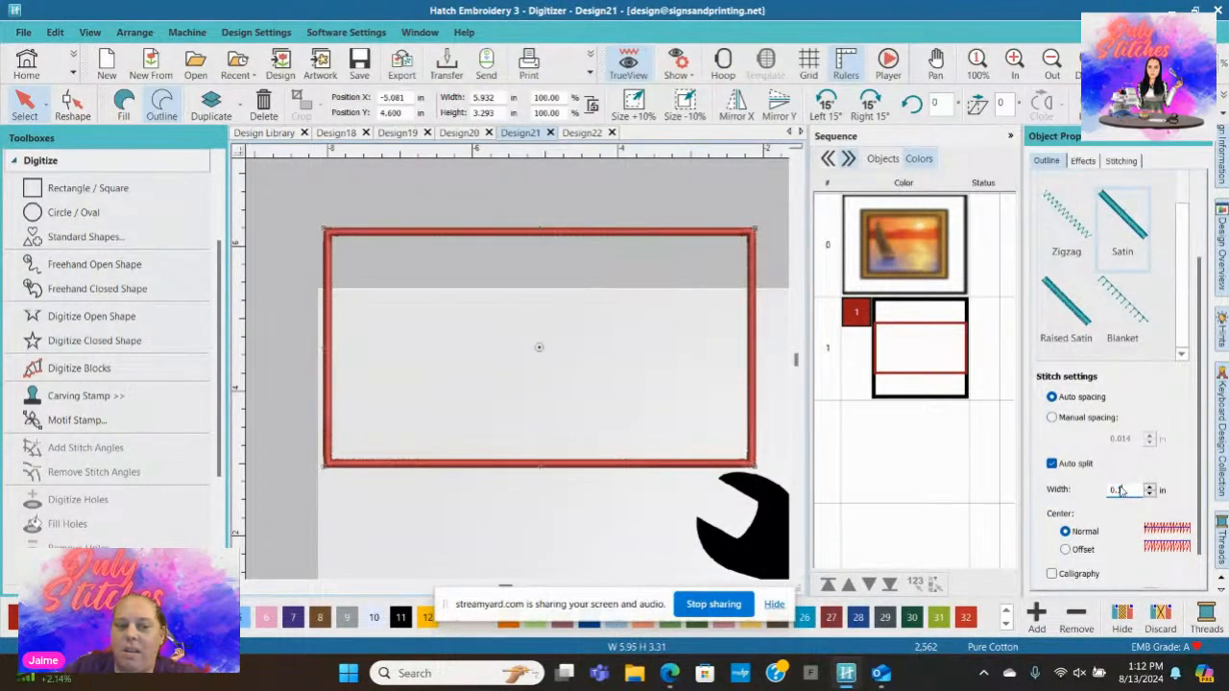
pyautogui.doubleClick(1122, 489)
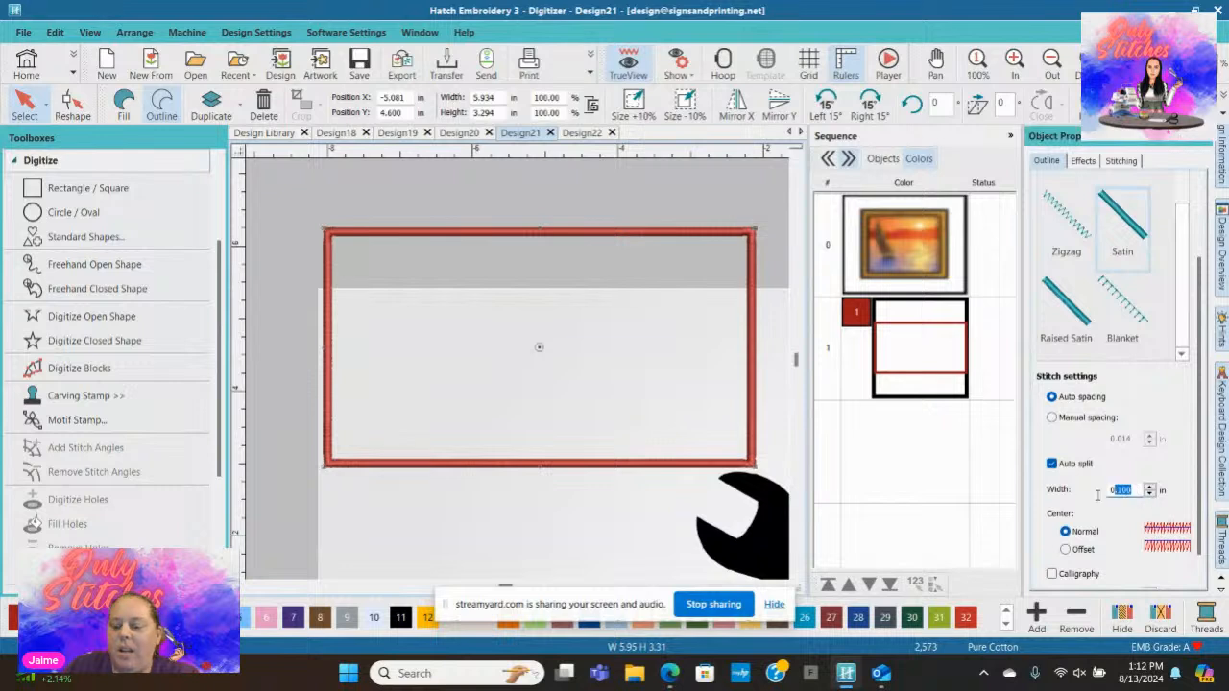
pyautogui.write('1')
pyautogui.press('Return')
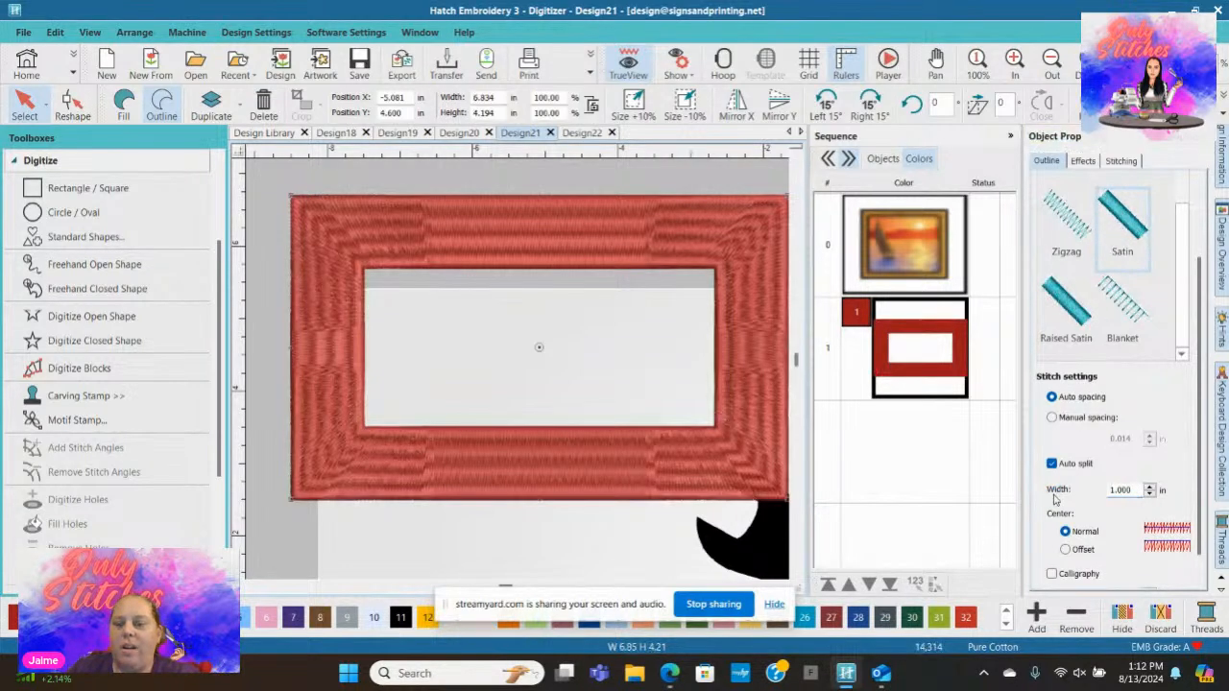
# Step: Reduce the rectangle's satin outline width to 0.75 in and further to 0.55 in
pyautogui.moveTo(1135, 492); pyautogui.dragTo(1092, 498)
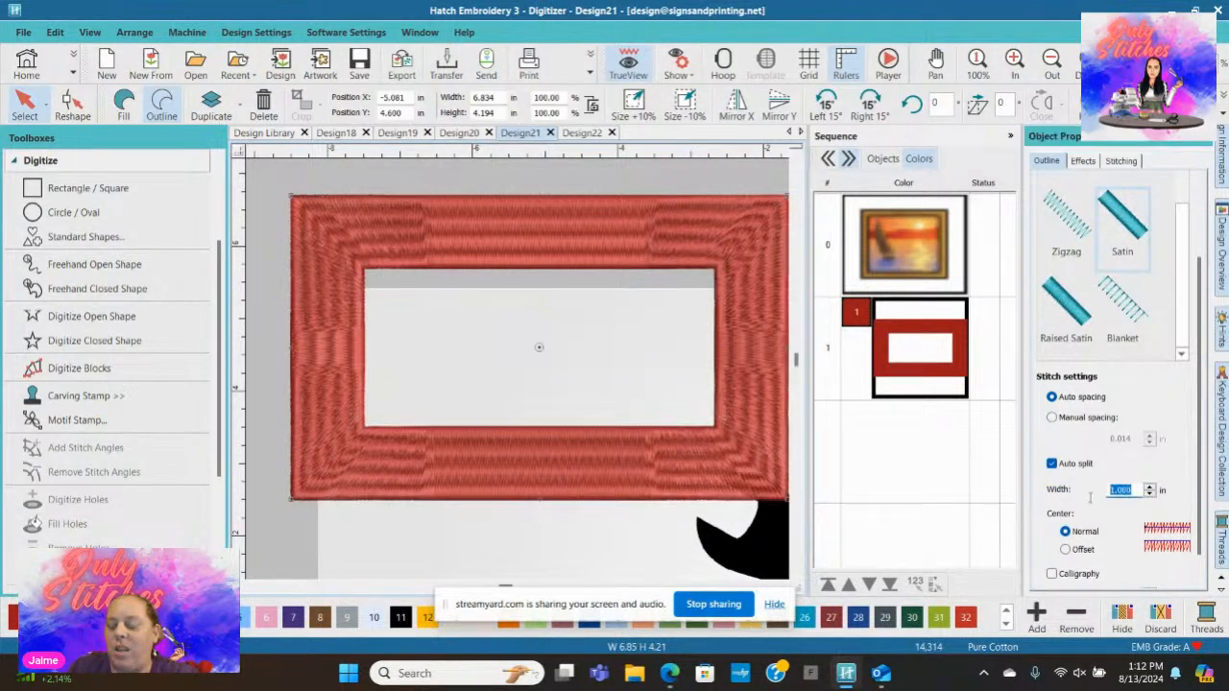
pyautogui.write('.75')
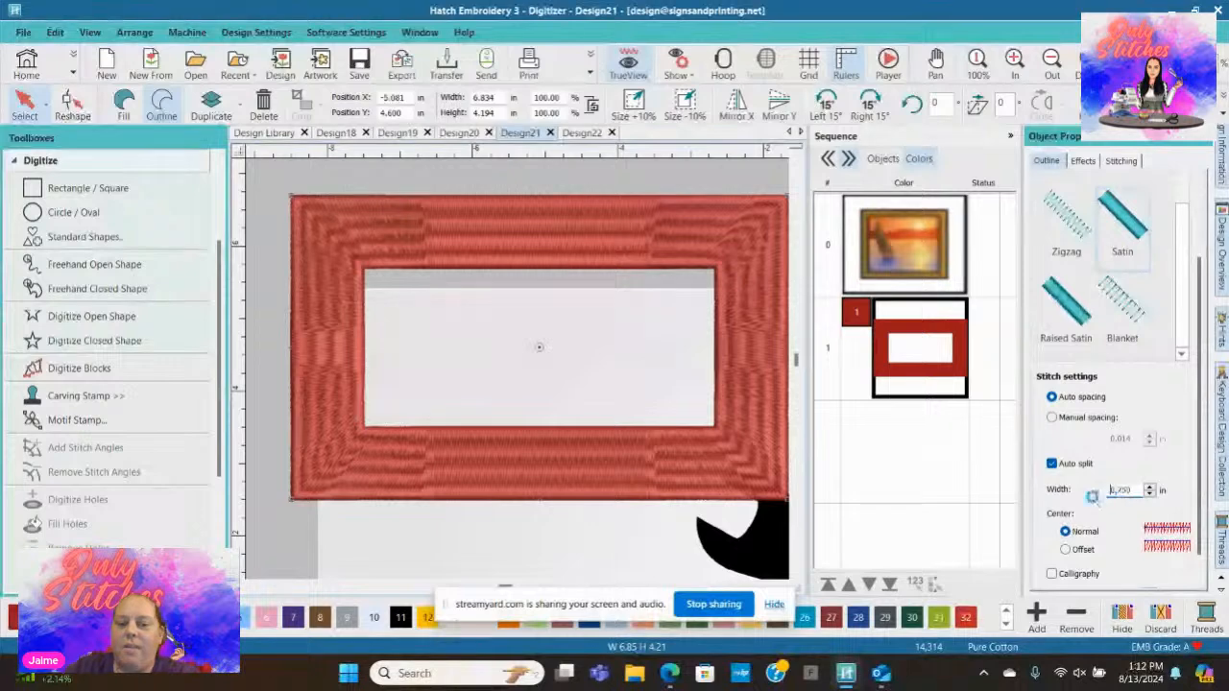
pyautogui.press('Return')
pyautogui.moveTo(1141, 489); pyautogui.dragTo(1120, 490)
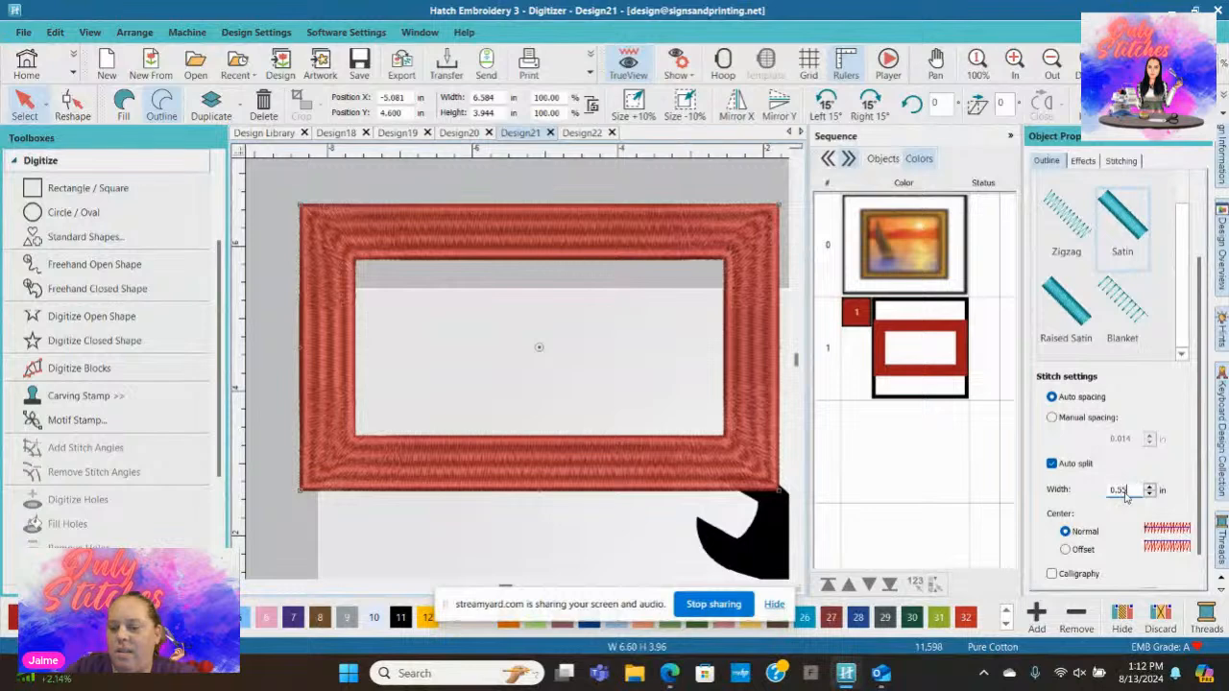
pyautogui.press('Return')
# Step: Narrow the rectangle's satin outline to 0.53 in and finally to 0.3 in
pyautogui.doubleClick(1125, 491)
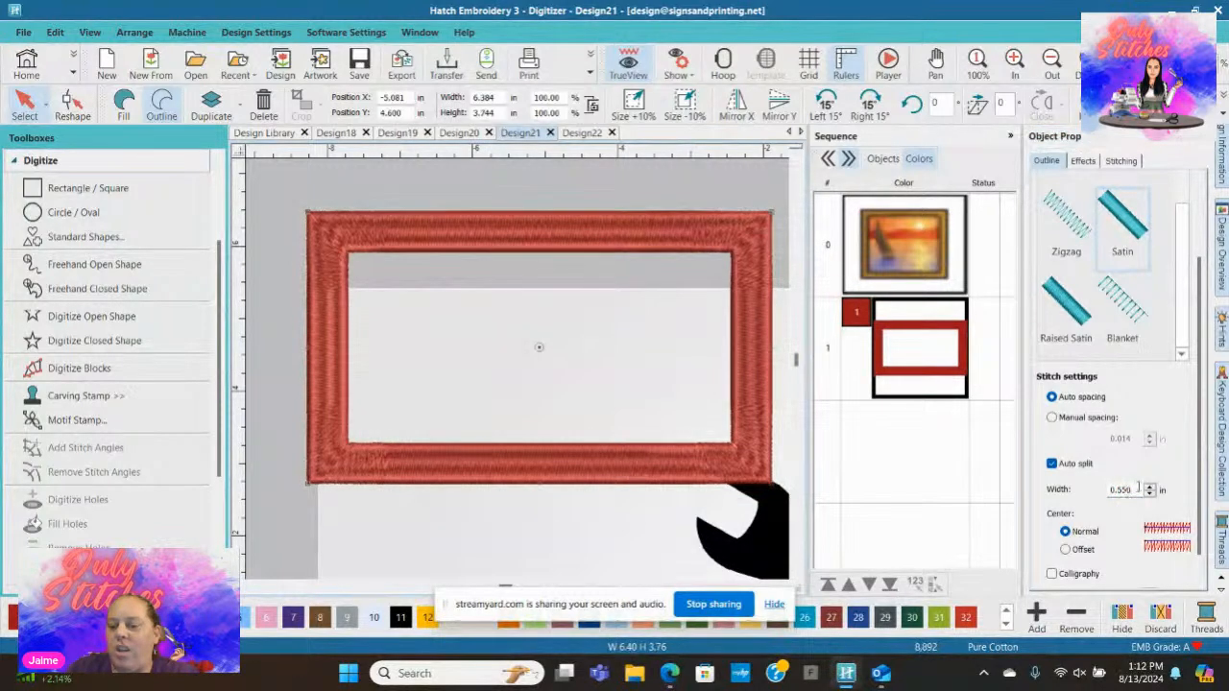
pyautogui.write('0.53')
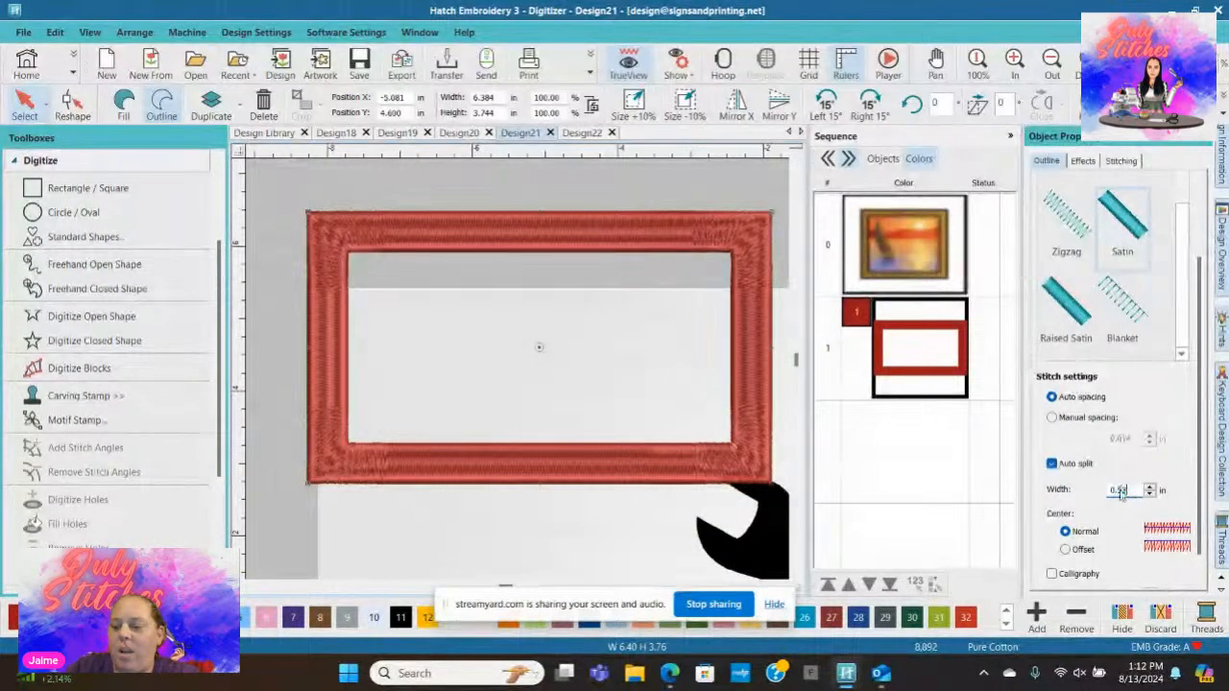
pyautogui.press('Return')
pyautogui.moveTo(1137, 492); pyautogui.dragTo(1120, 492)
pyautogui.write('3')
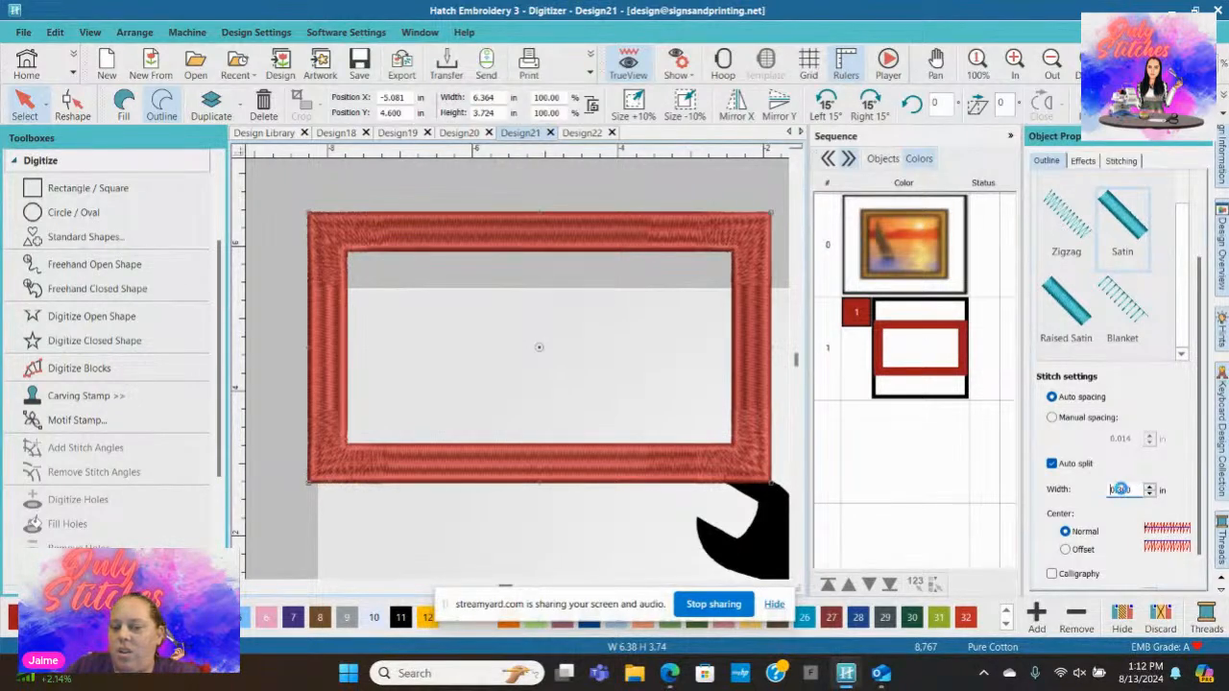
pyautogui.press('Return')
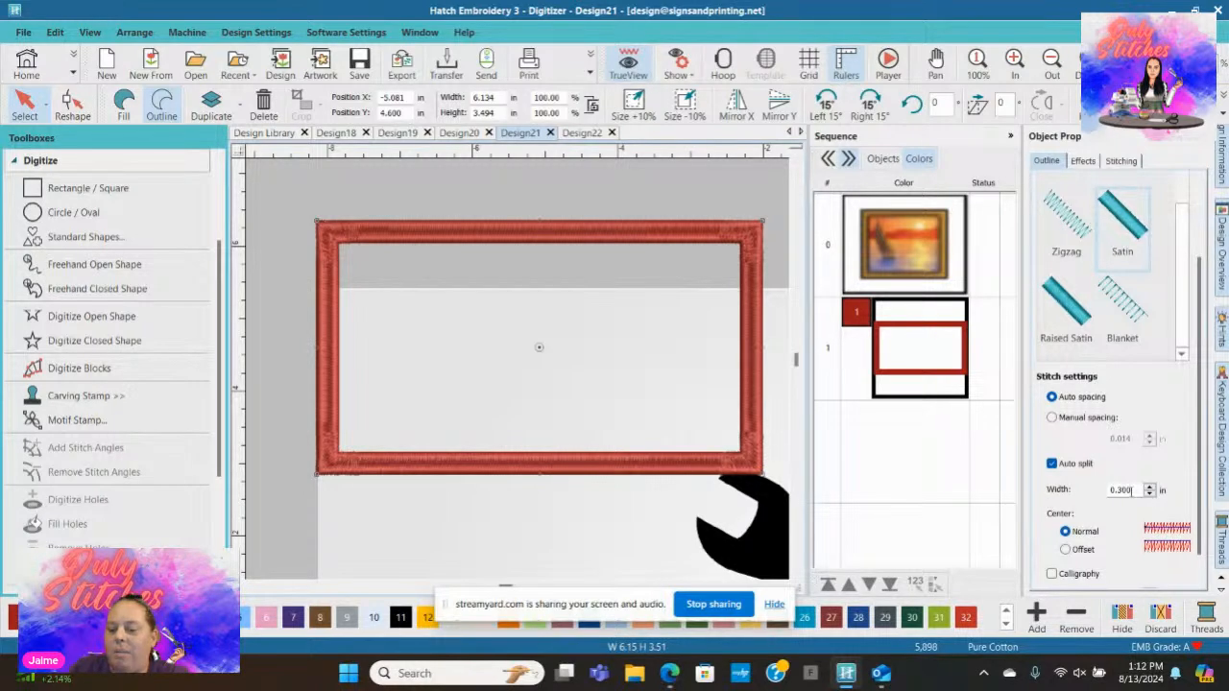
# Step: Delete the satin-outlined rectangle from the design
pyautogui.click(425, 175)
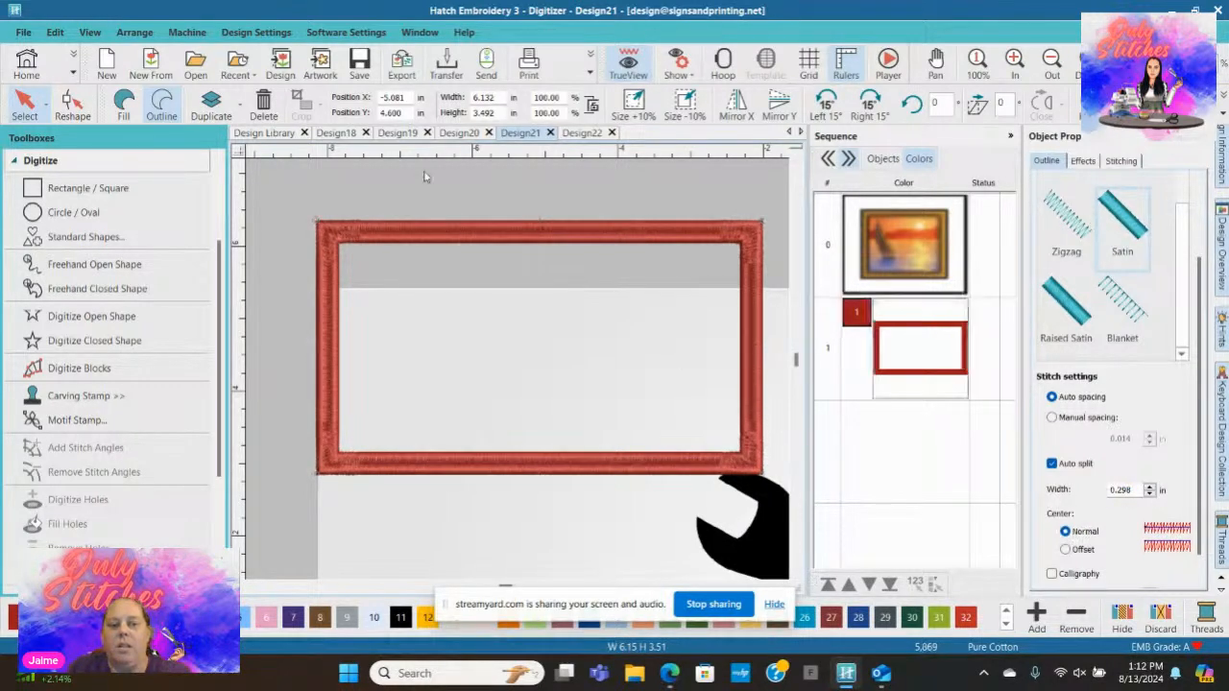
pyautogui.click(402, 237)
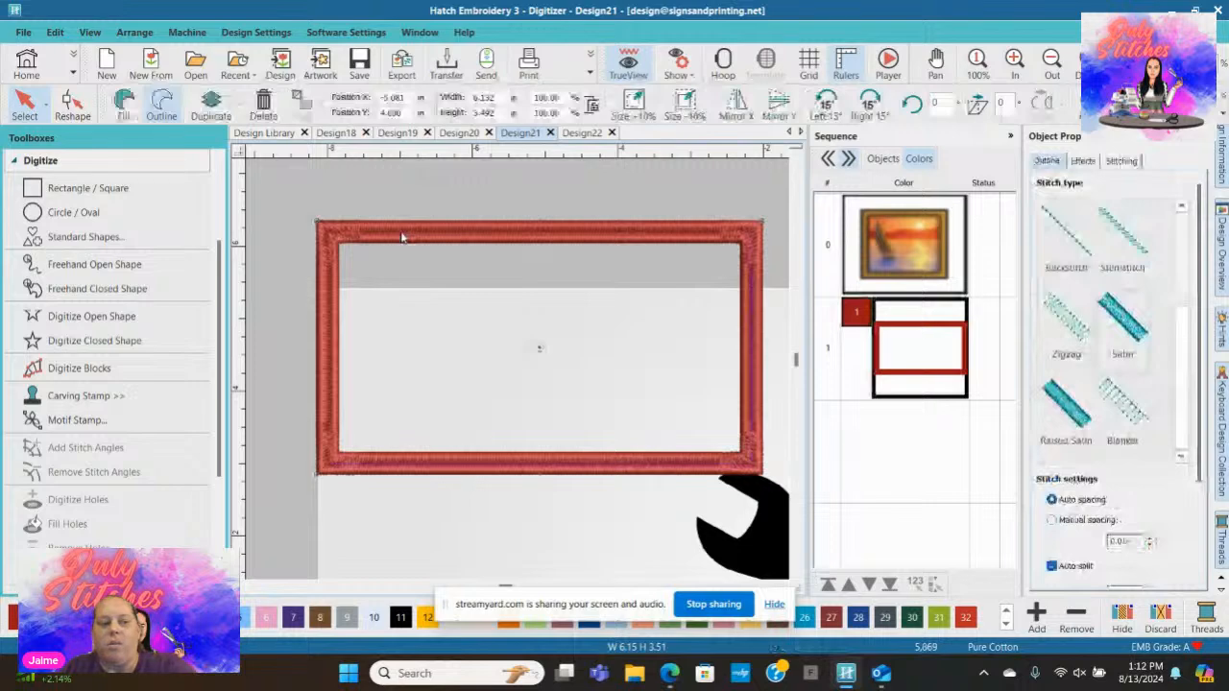
pyautogui.press('Delete')
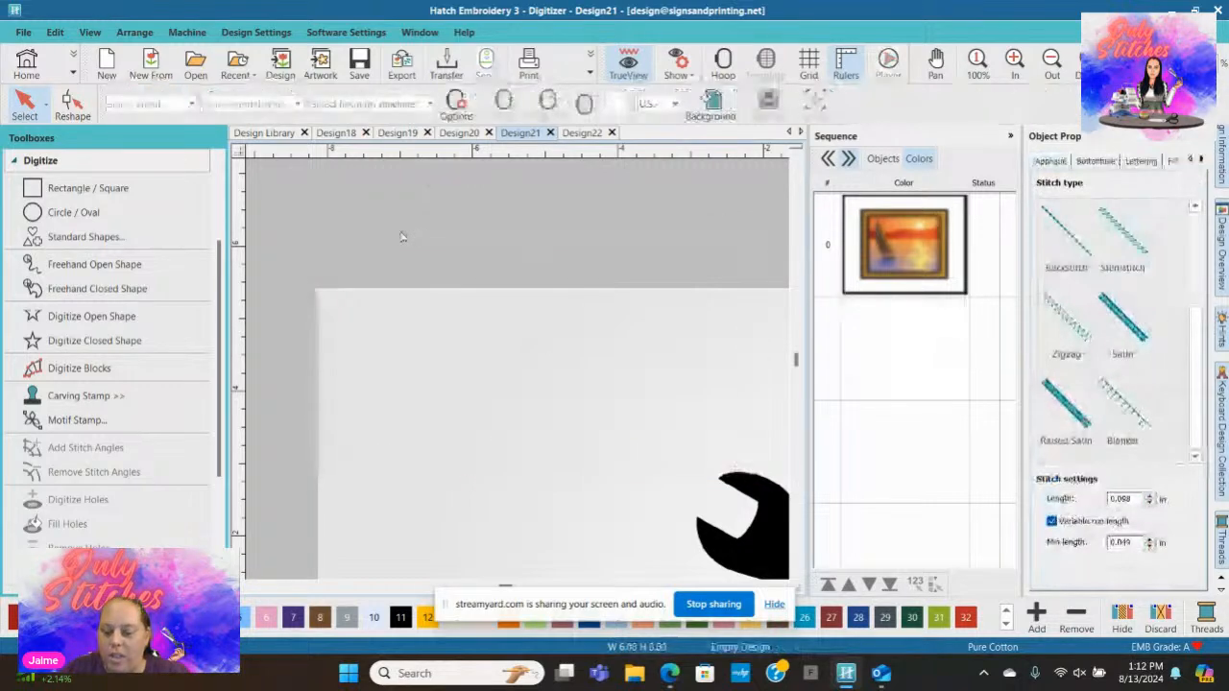
# Step: Look through the Standard Shapes library, including the basic shapes and Urban Borders, and close it without choosing a shape
pyautogui.click(83, 242)
pyautogui.scroll(-5, 256, 360)
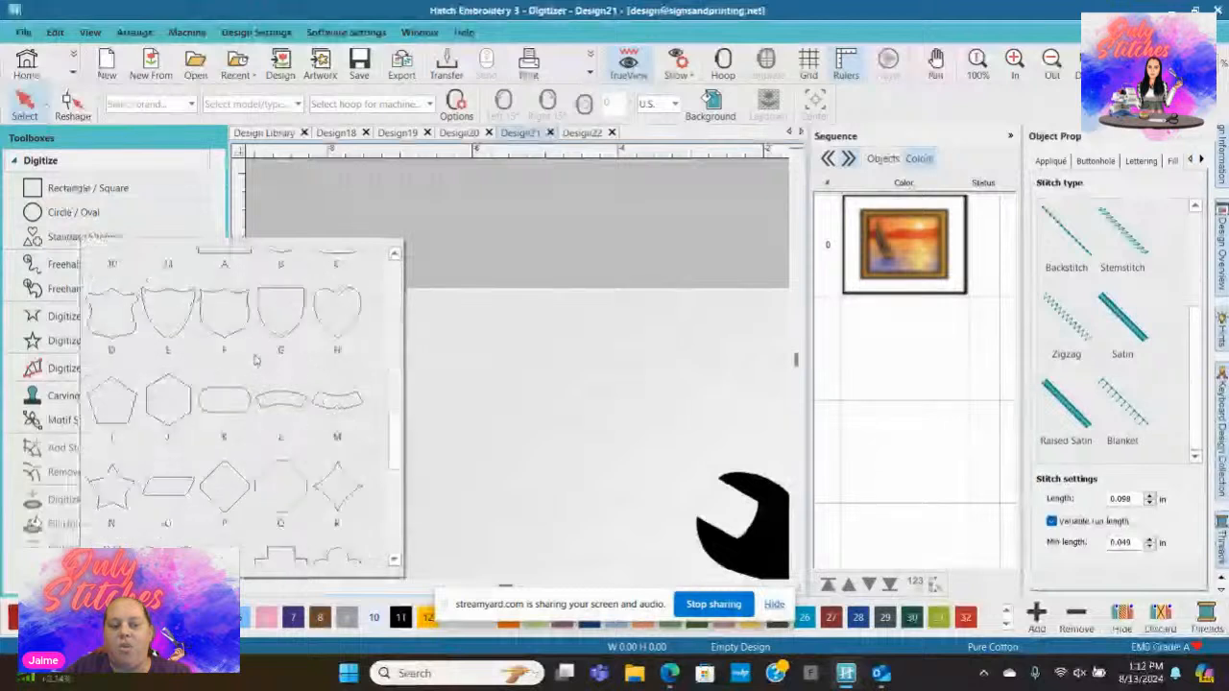
pyautogui.scroll(-5, 255, 360)
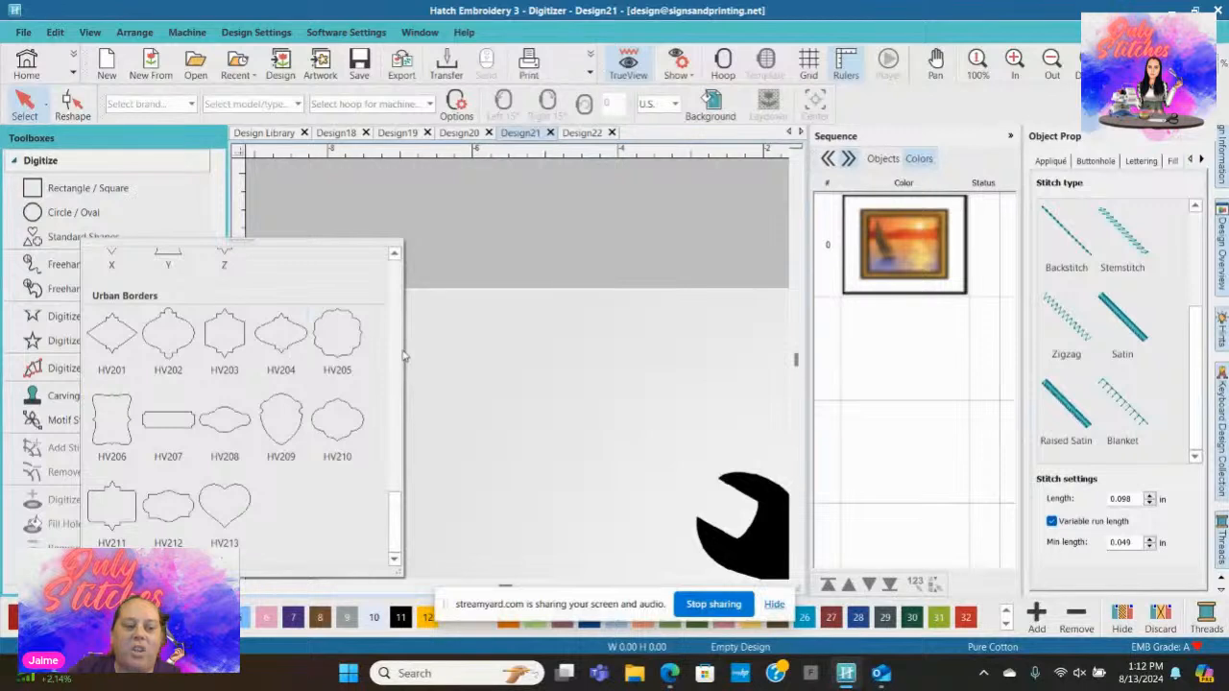
pyautogui.scroll(5, 269, 373)
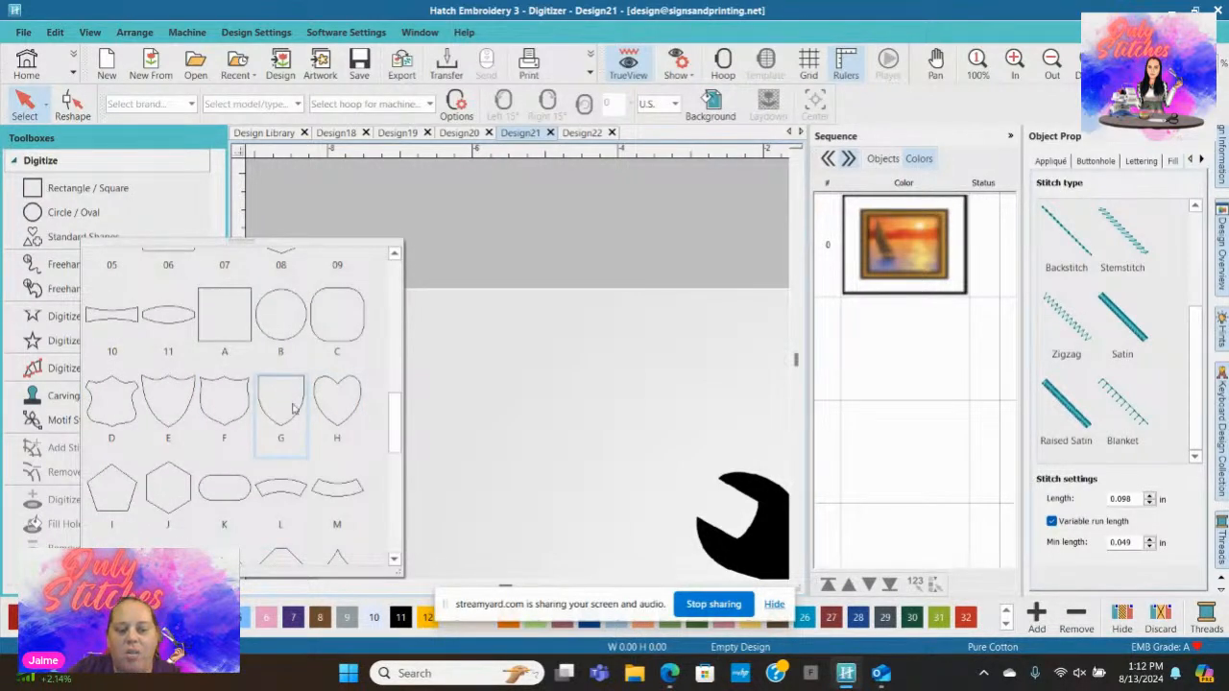
pyautogui.scroll(-3, 300, 499)
pyautogui.scroll(3, 301, 363)
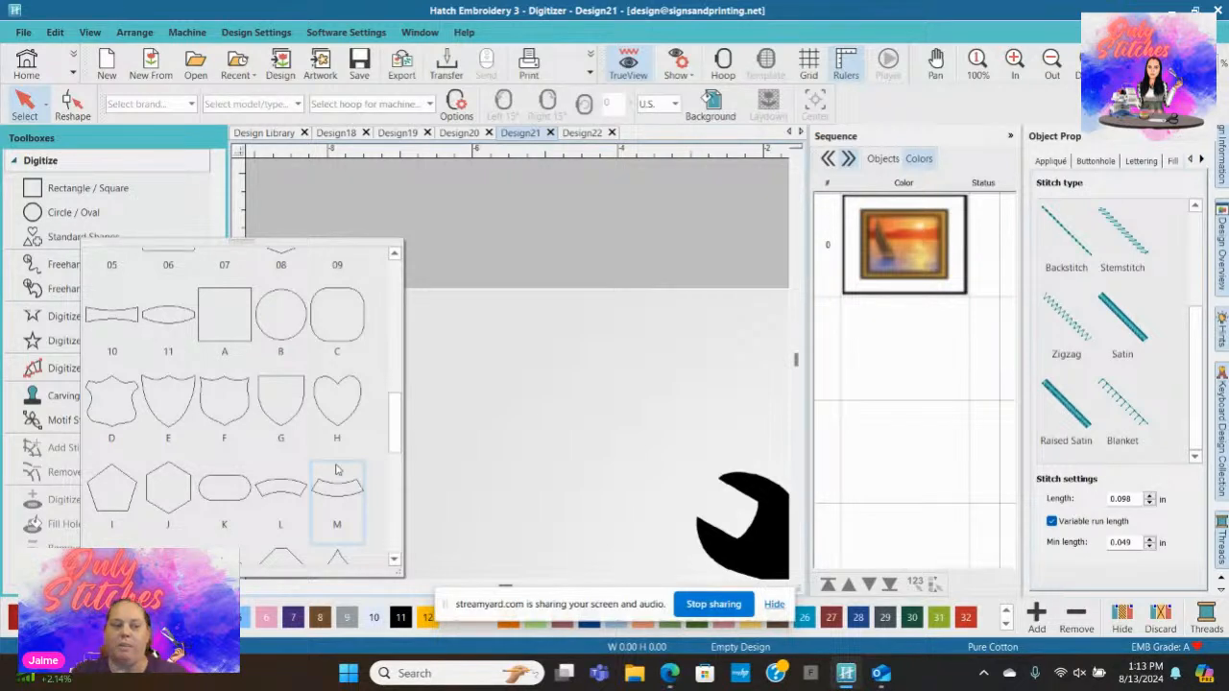
pyautogui.click(552, 230)
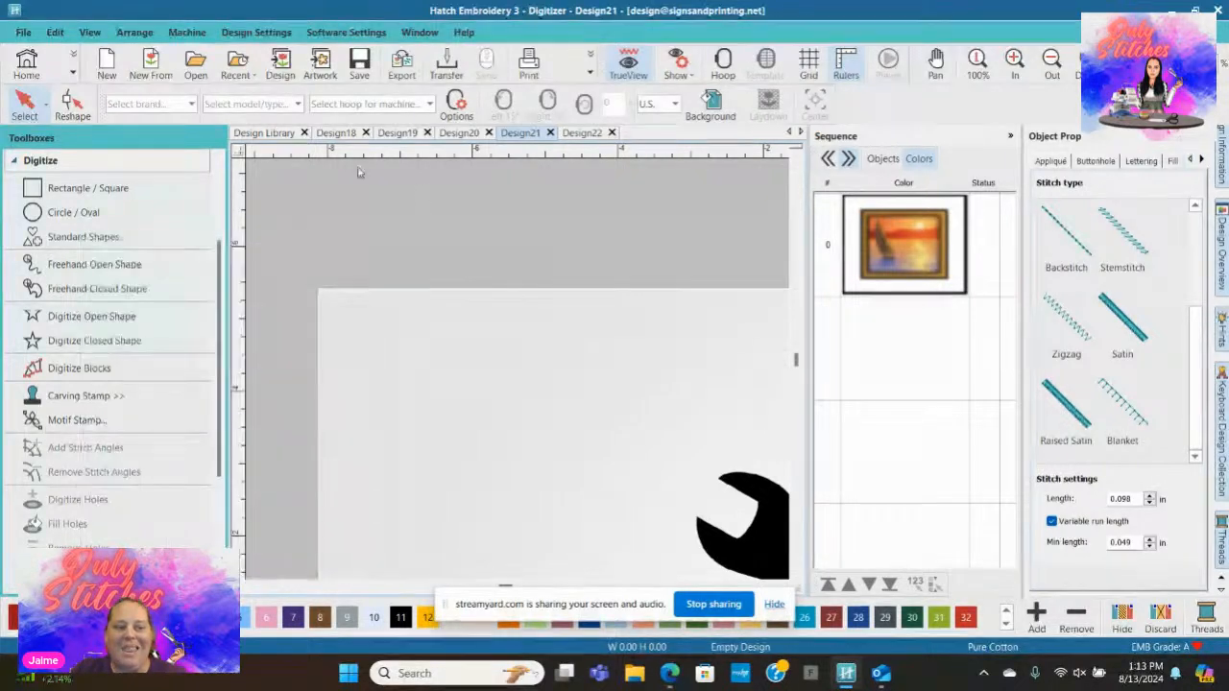
# Step: Delete the mechanic logo artwork from Design21
pyautogui.click(14, 160)
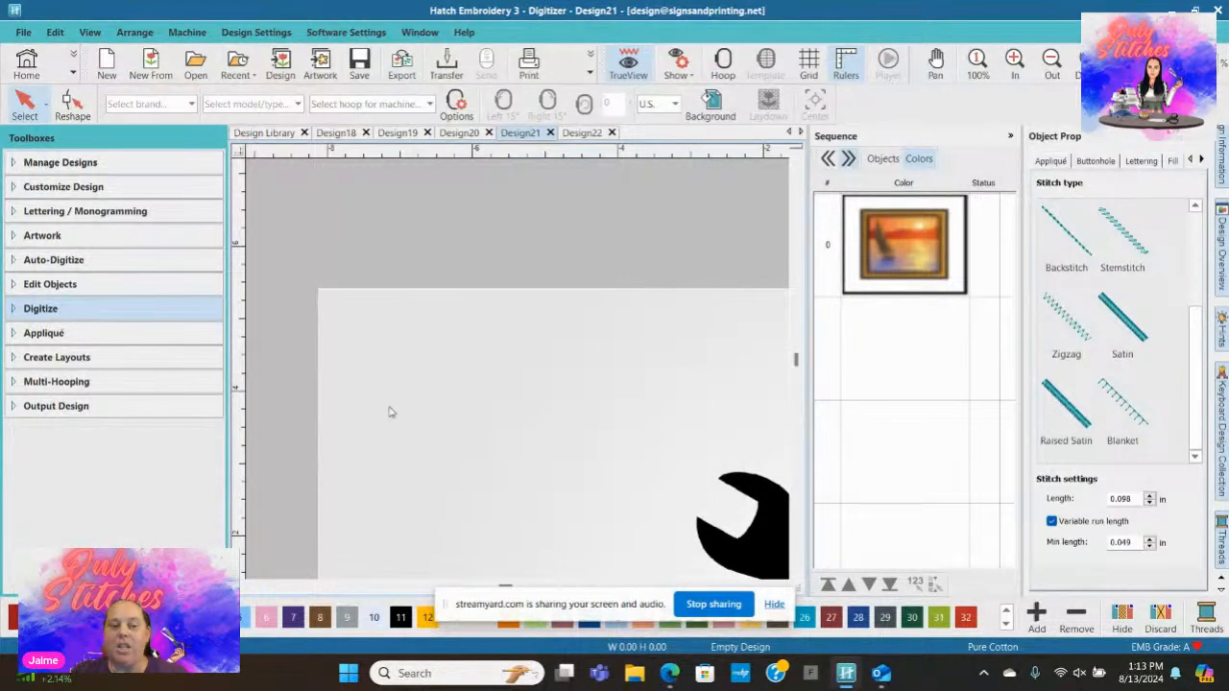
pyautogui.scroll(-4, 521, 373)
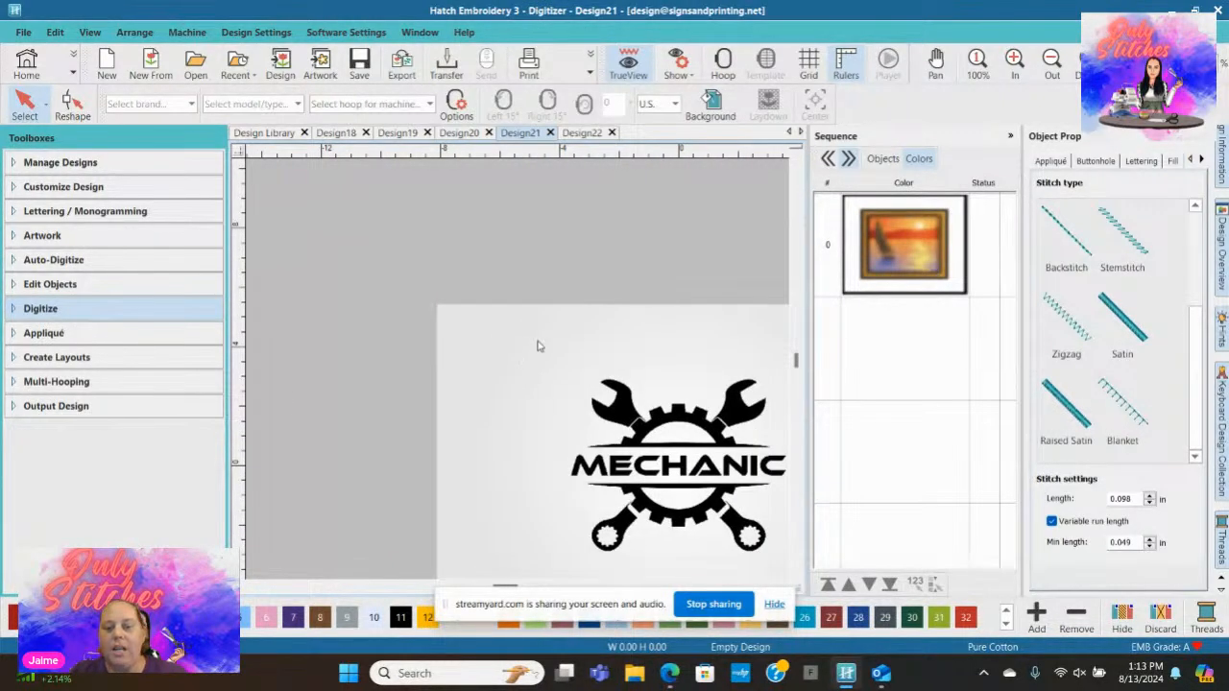
pyautogui.scroll(-2, 538, 345)
pyautogui.click(660, 424)
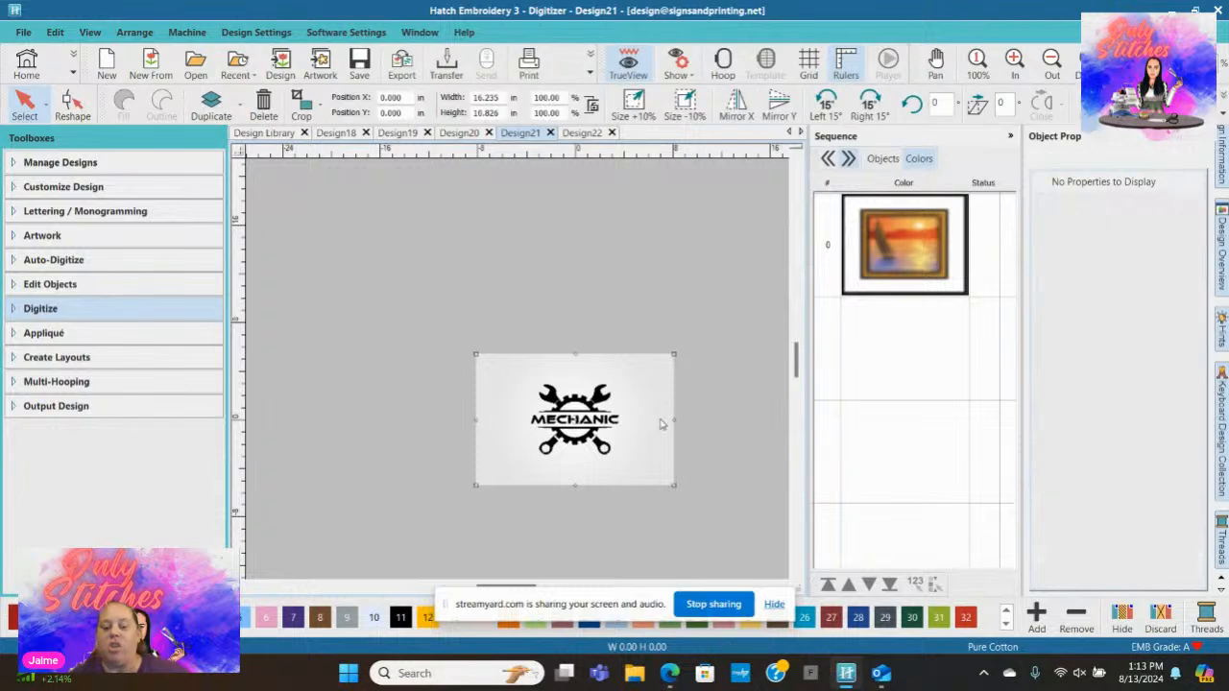
pyautogui.press('Delete')
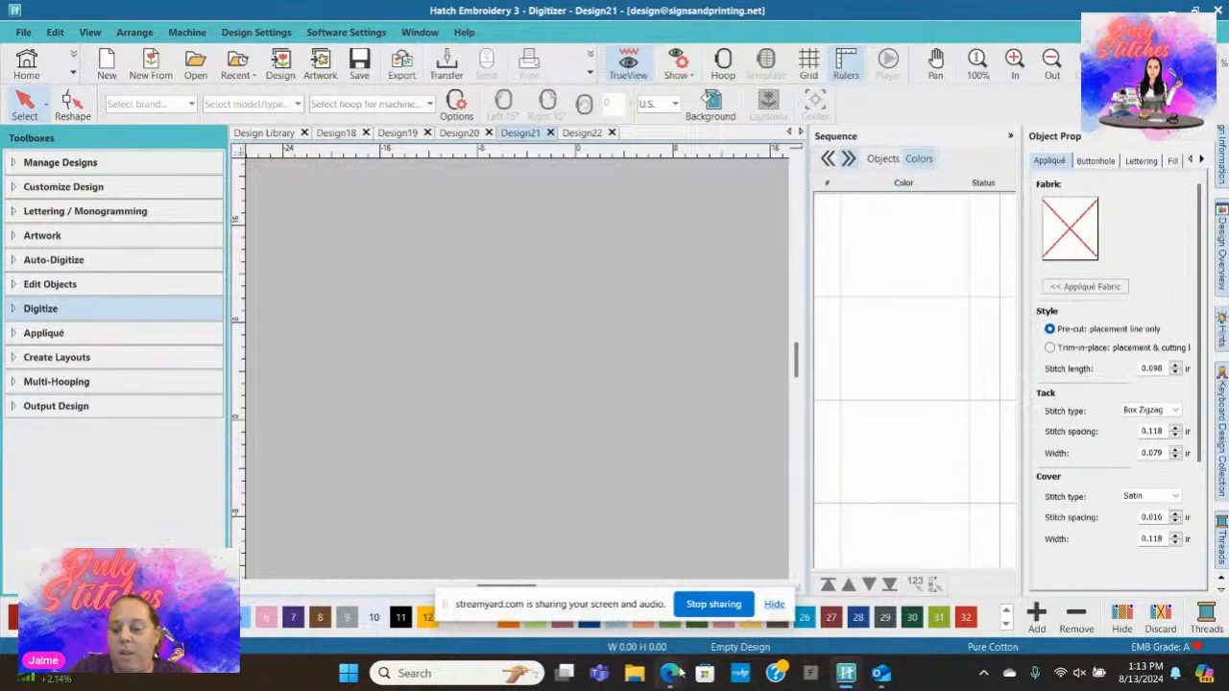
# Step: Switch to the StreamYard studio in the browser to check the live comments, and return to Hatch Embroidery
pyautogui.moveTo(669, 673)
pyautogui.click(631, 617)
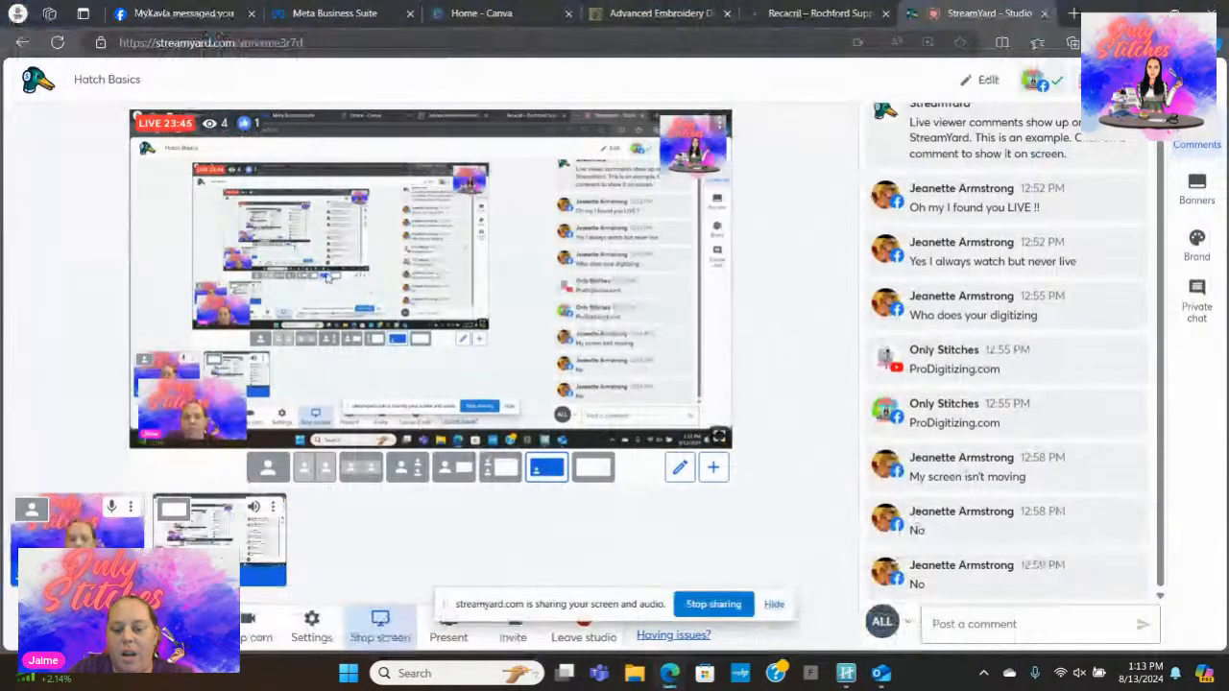
pyautogui.moveTo(669, 675)
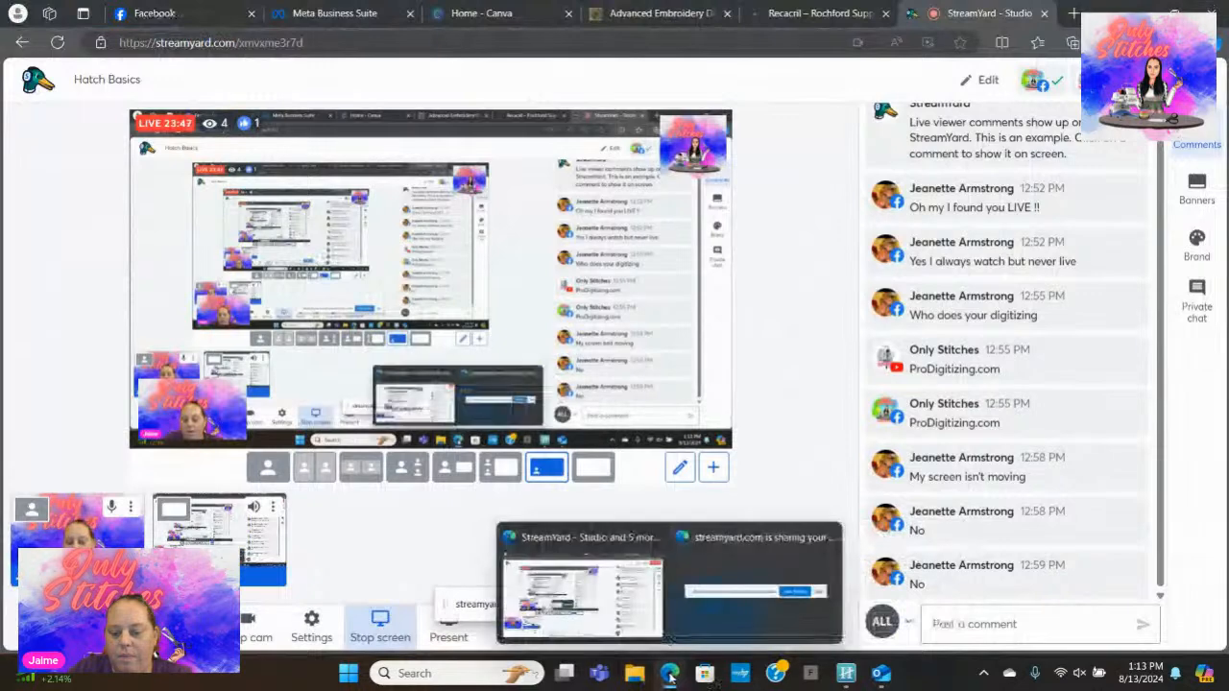
pyautogui.click(846, 674)
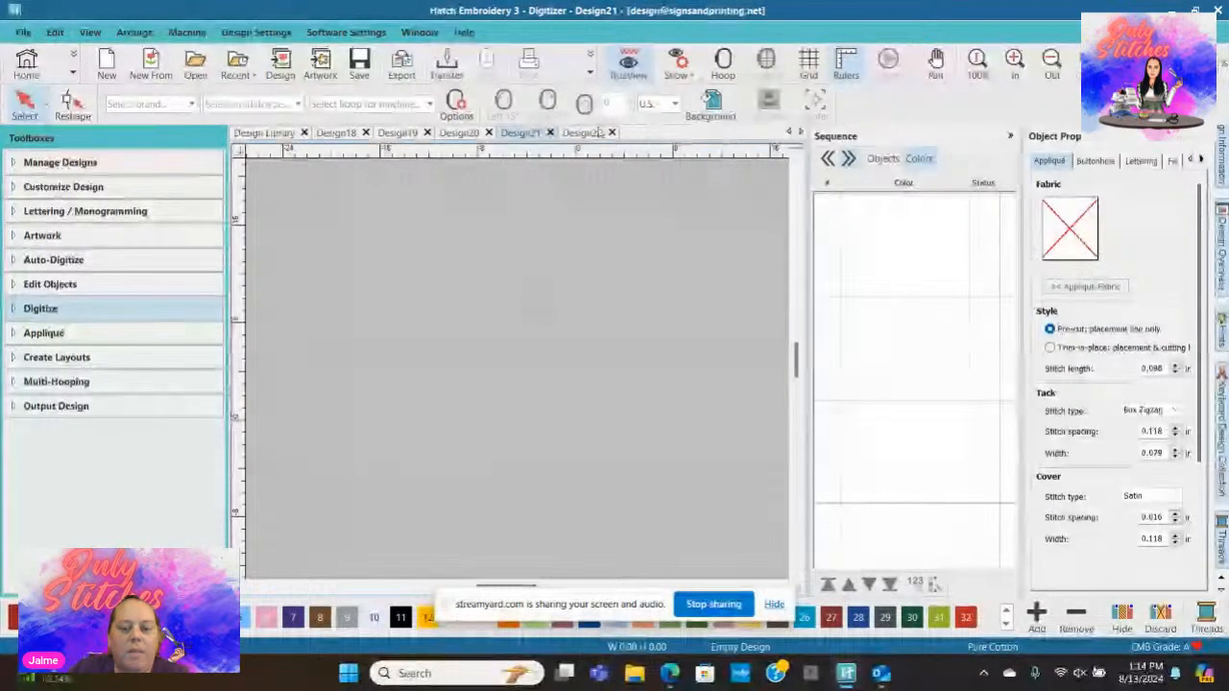
# Step: View the embroidery in the open Design18 and switch to the empty Design22
pyautogui.click(336, 134)
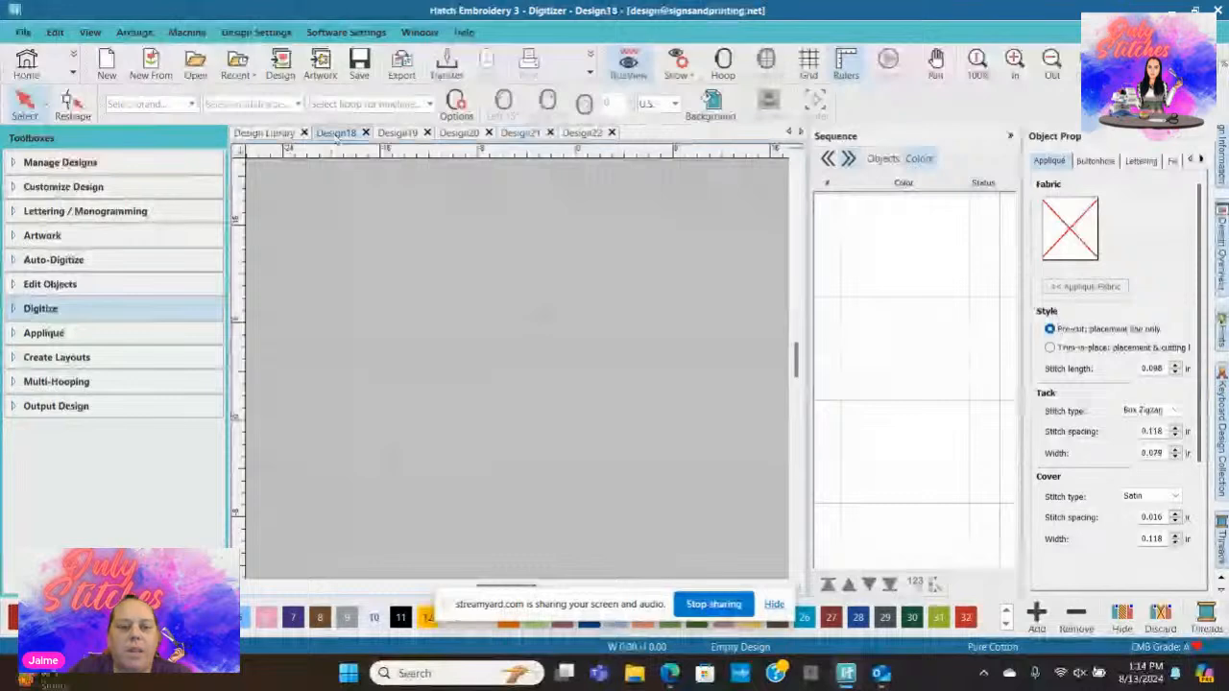
pyautogui.scroll(-3, 613, 313)
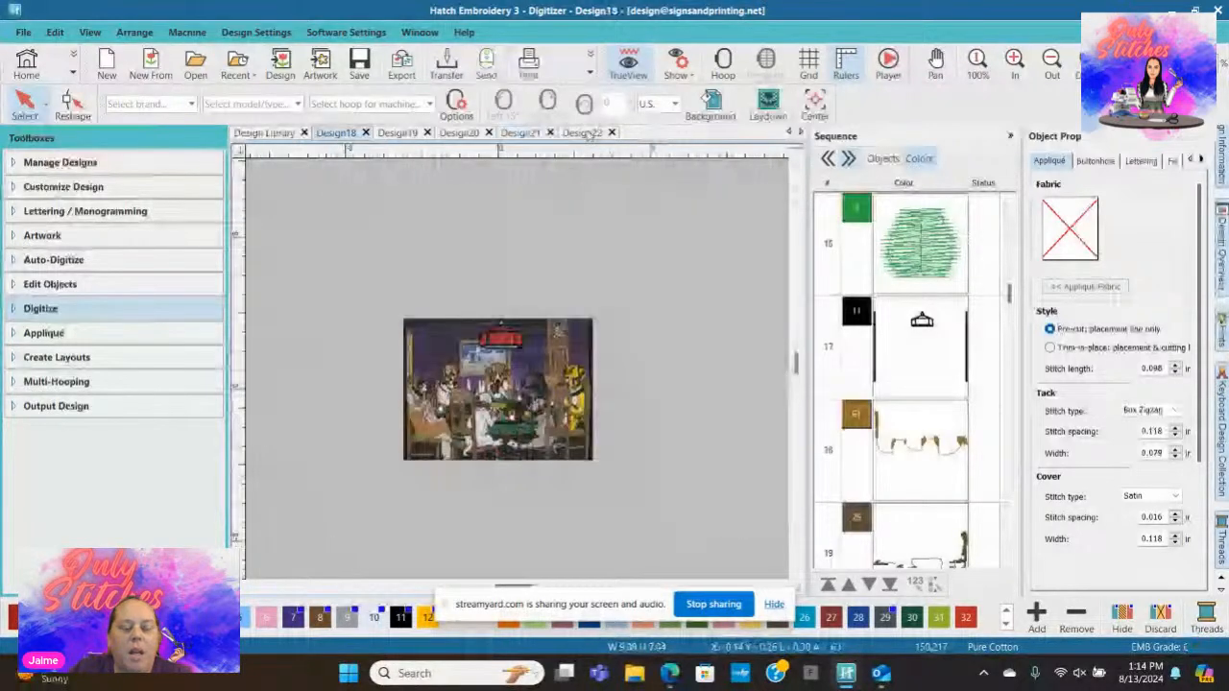
pyautogui.click(583, 133)
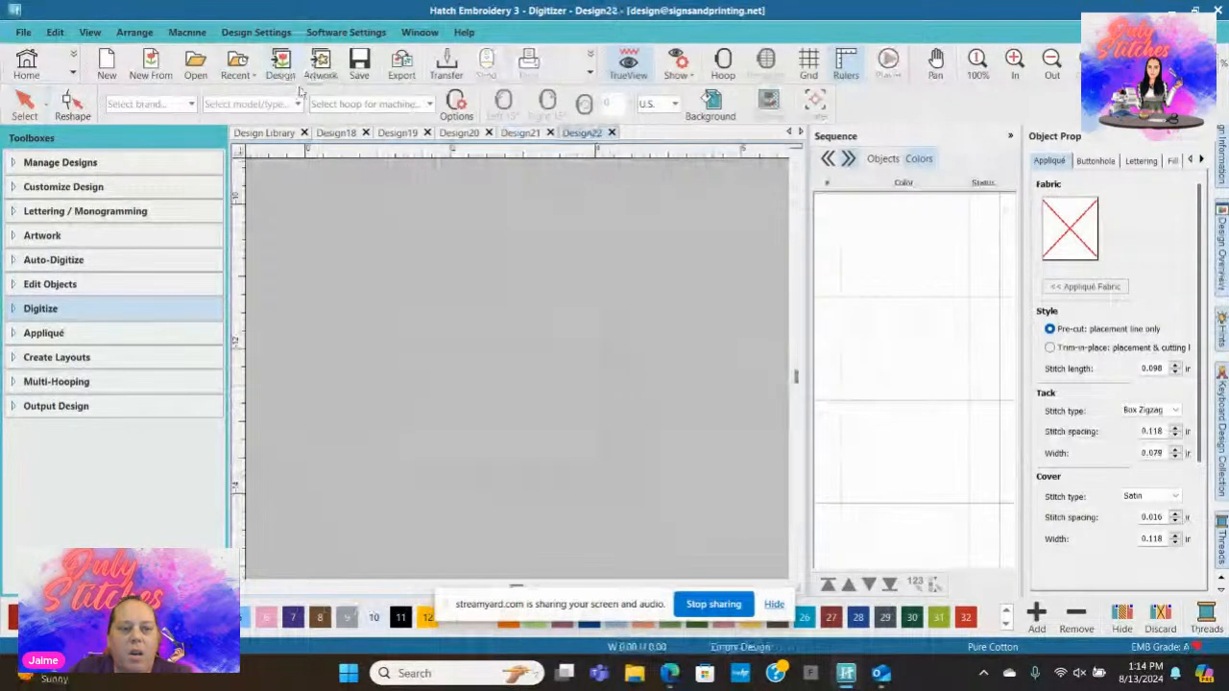
# Step: Insert the saved memorial design with the cross and roses from the Embroidery Files folder into Design22
pyautogui.click(319, 61)
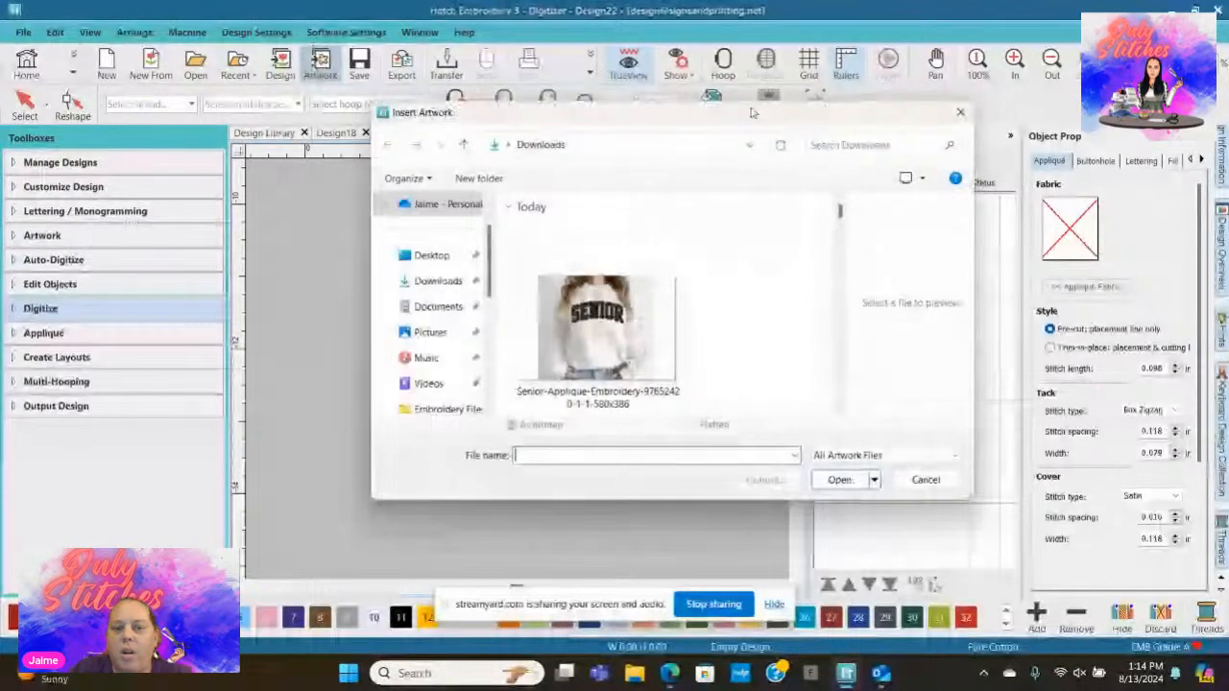
pyautogui.click(960, 111)
pyautogui.click(280, 61)
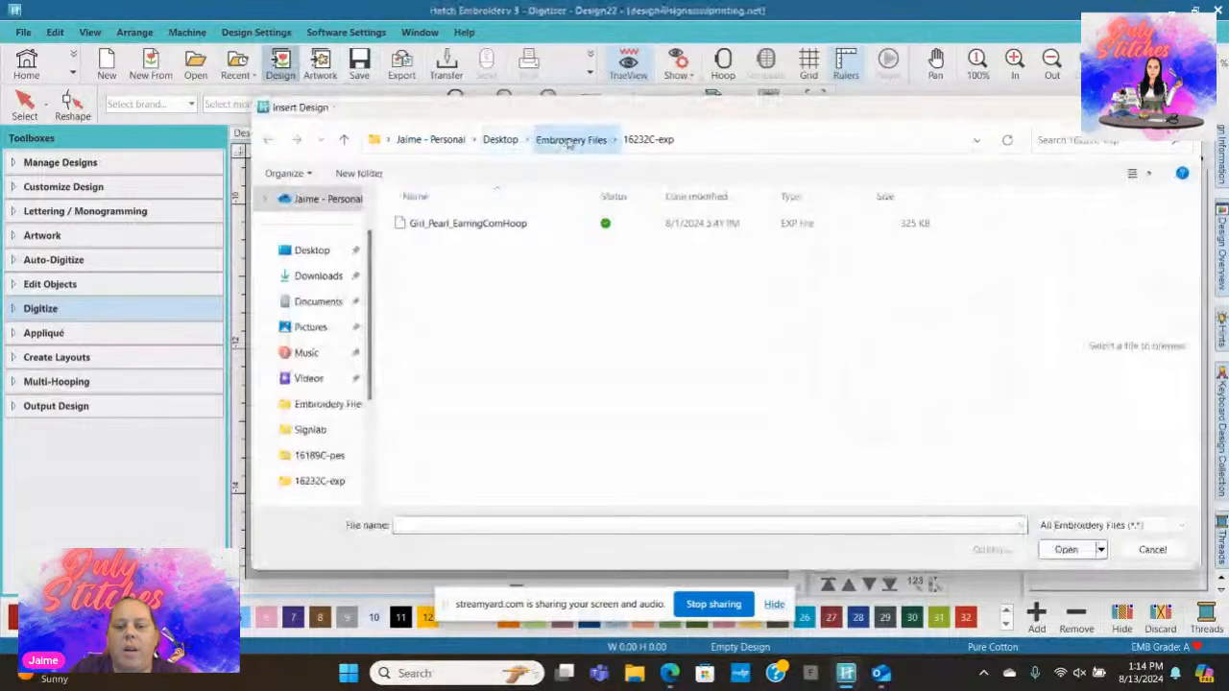
pyautogui.click(581, 139)
pyautogui.scroll(-5, 735, 279)
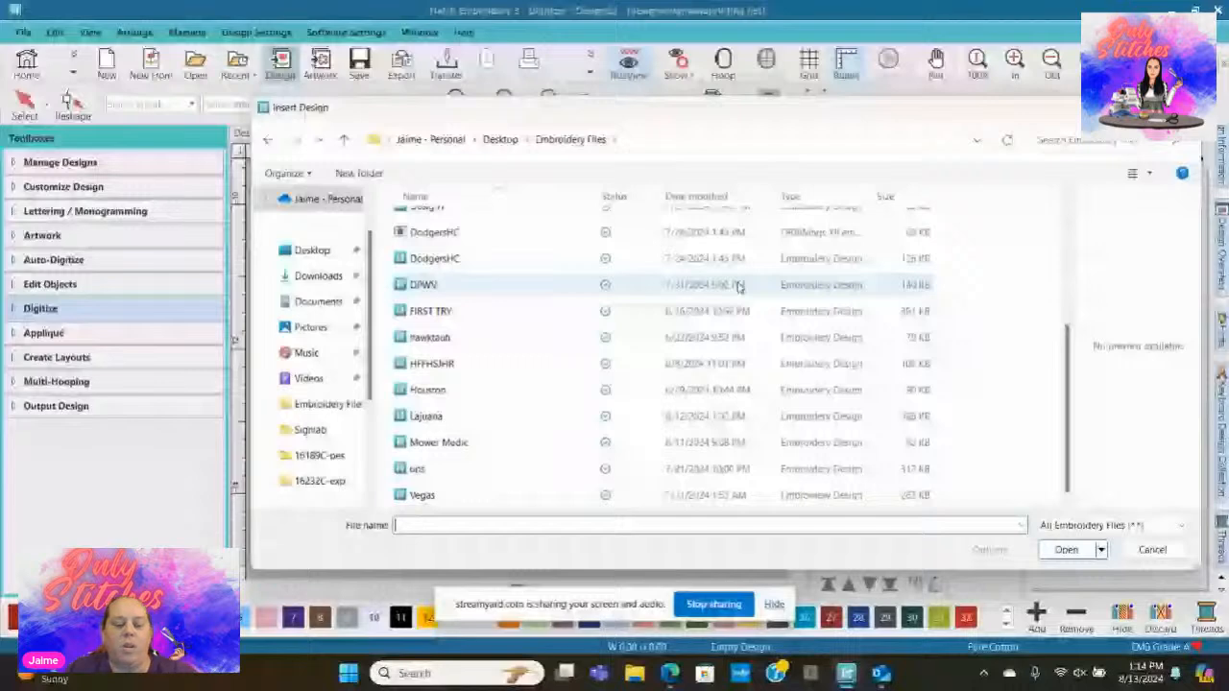
pyautogui.click(482, 418)
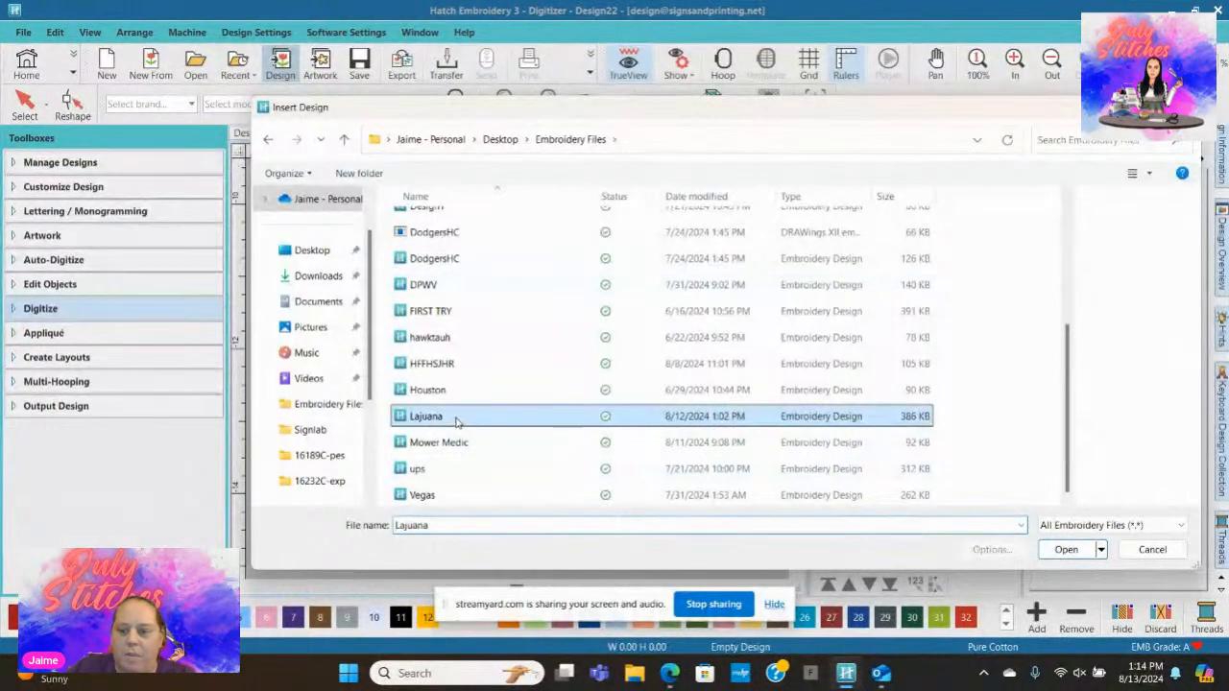
pyautogui.click(1066, 549)
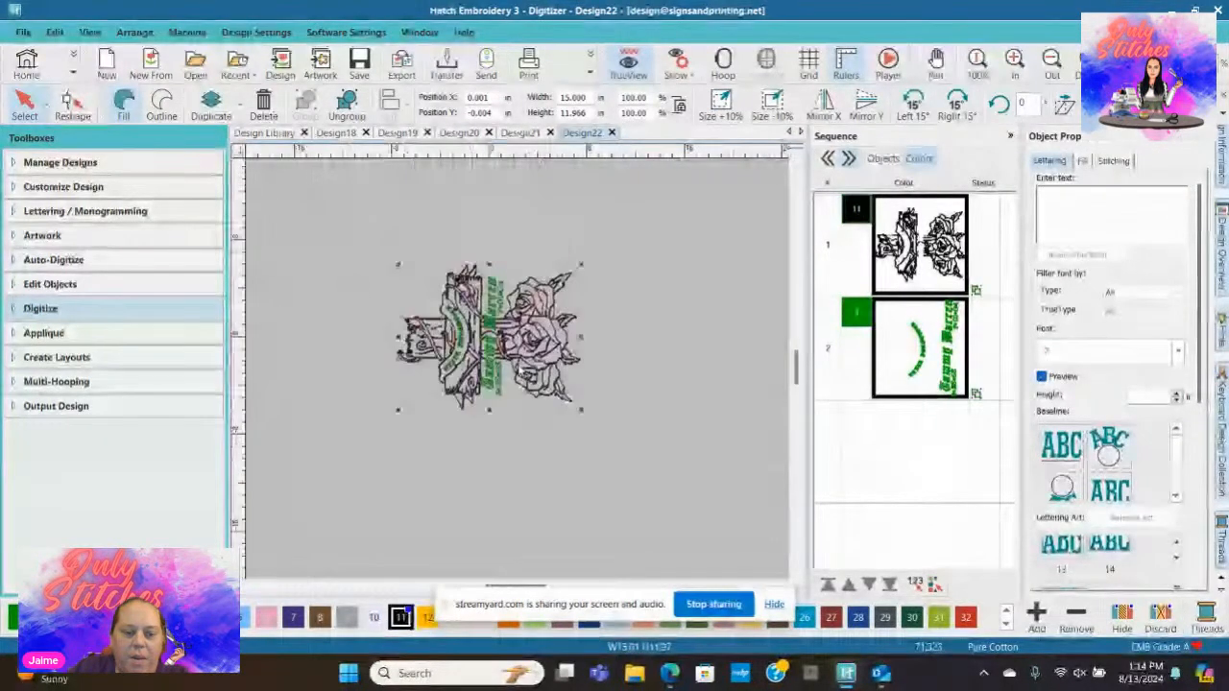
# Step: Examine the stitching of the inserted design's green lettering and rose leaf outlines up close
pyautogui.scroll(3, 644, 339)
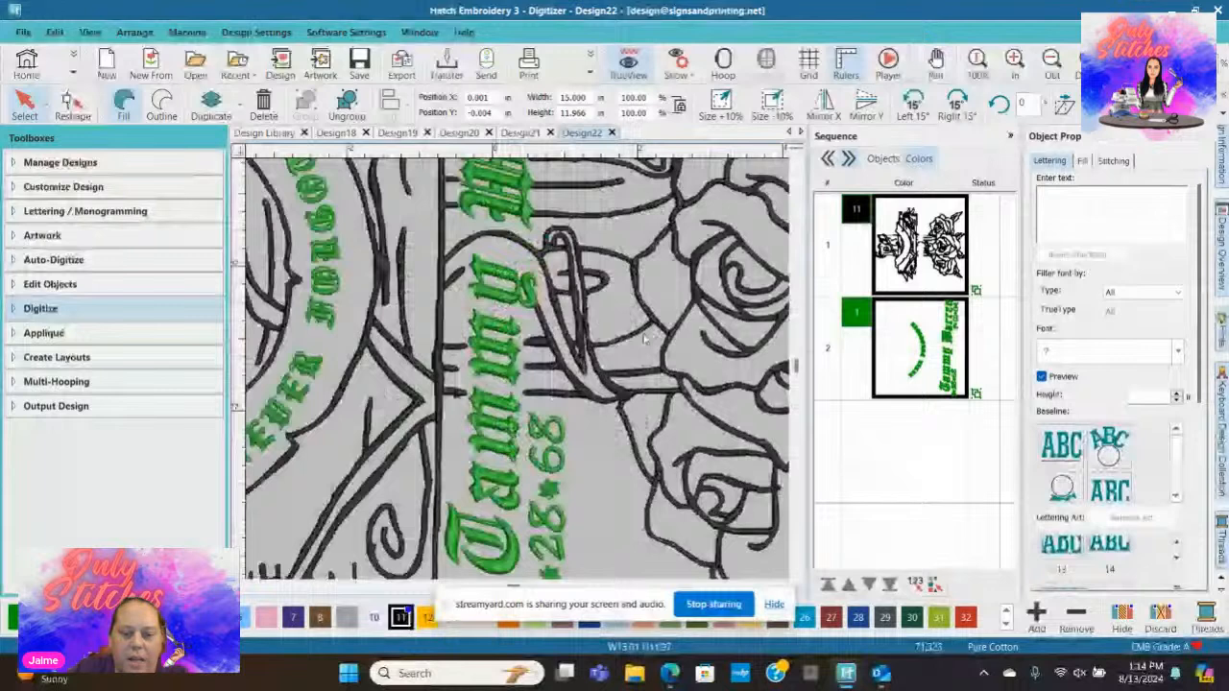
pyautogui.scroll(-5, 645, 339)
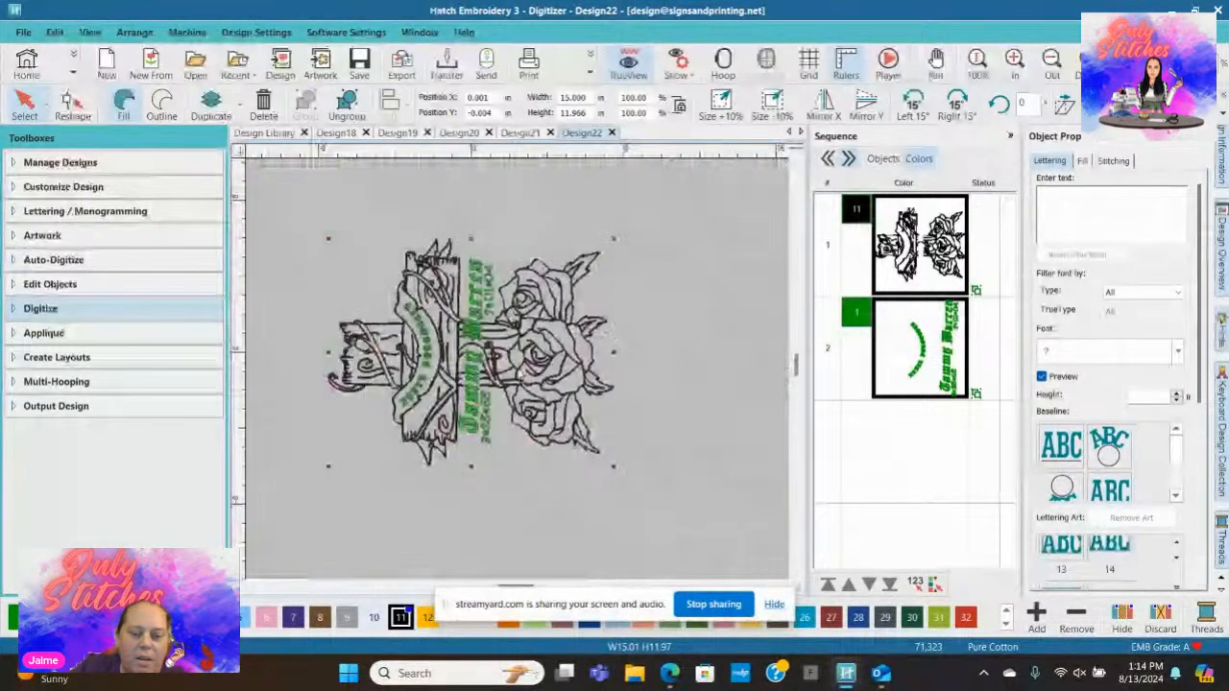
pyautogui.scroll(4, 519, 375)
pyautogui.scroll(3, 519, 376)
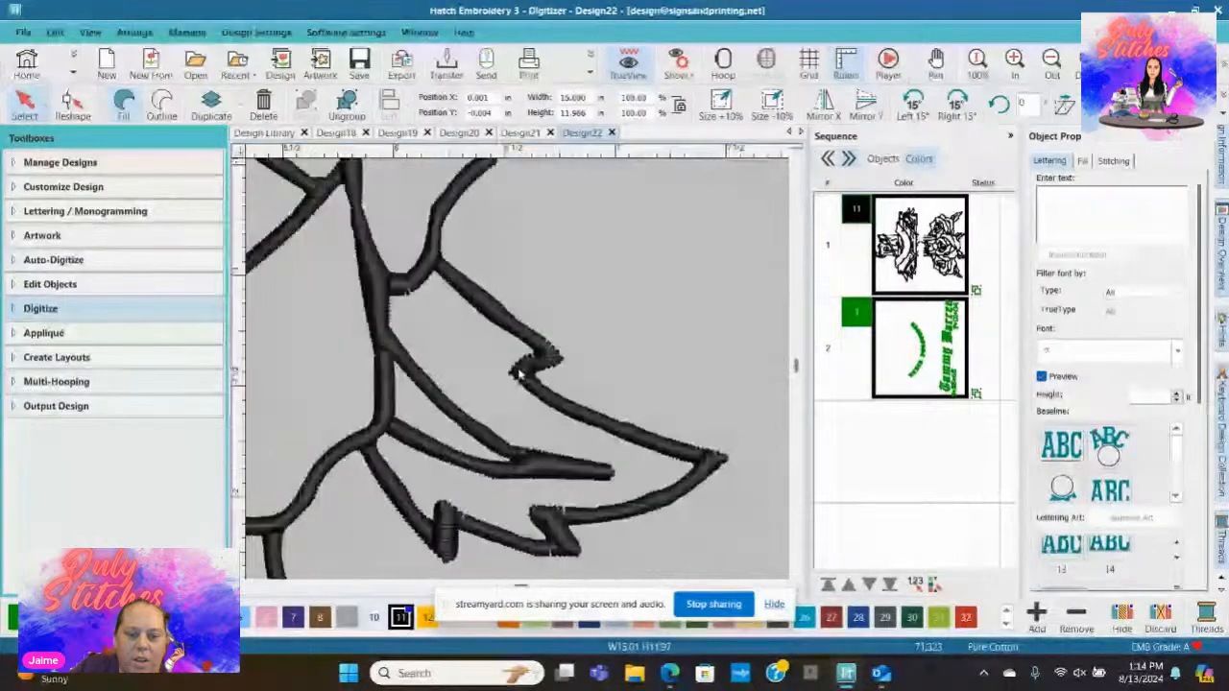
pyautogui.scroll(-6, 519, 375)
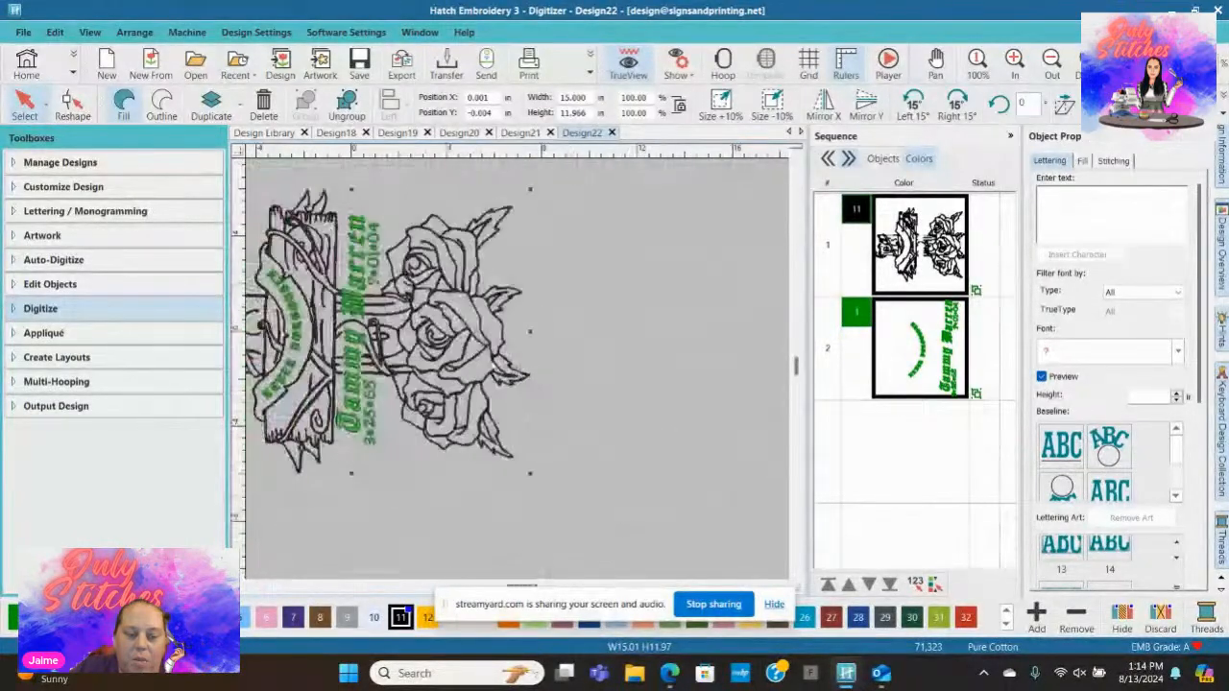
pyautogui.scroll(-1, 414, 360)
# Step: Rotate the entire cross-and-roses design by 90 degrees and by a further 180 degrees to stand it upright
pyautogui.moveTo(314, 231); pyautogui.dragTo(659, 524)
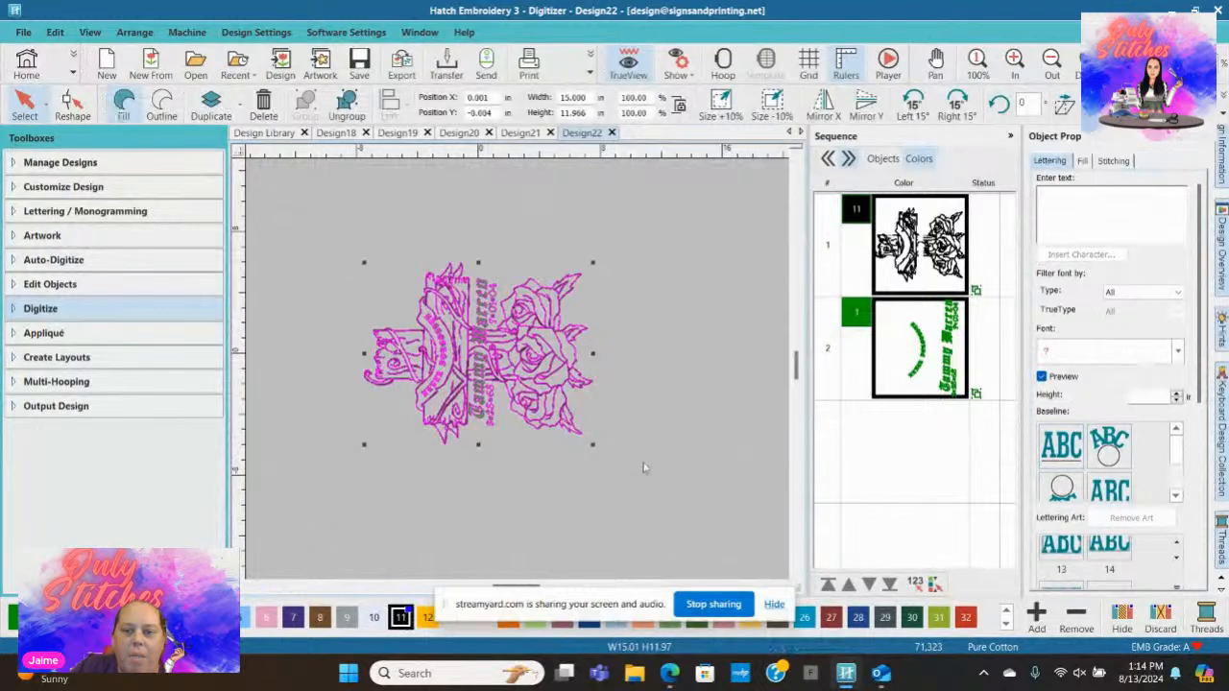
pyautogui.click(876, 113)
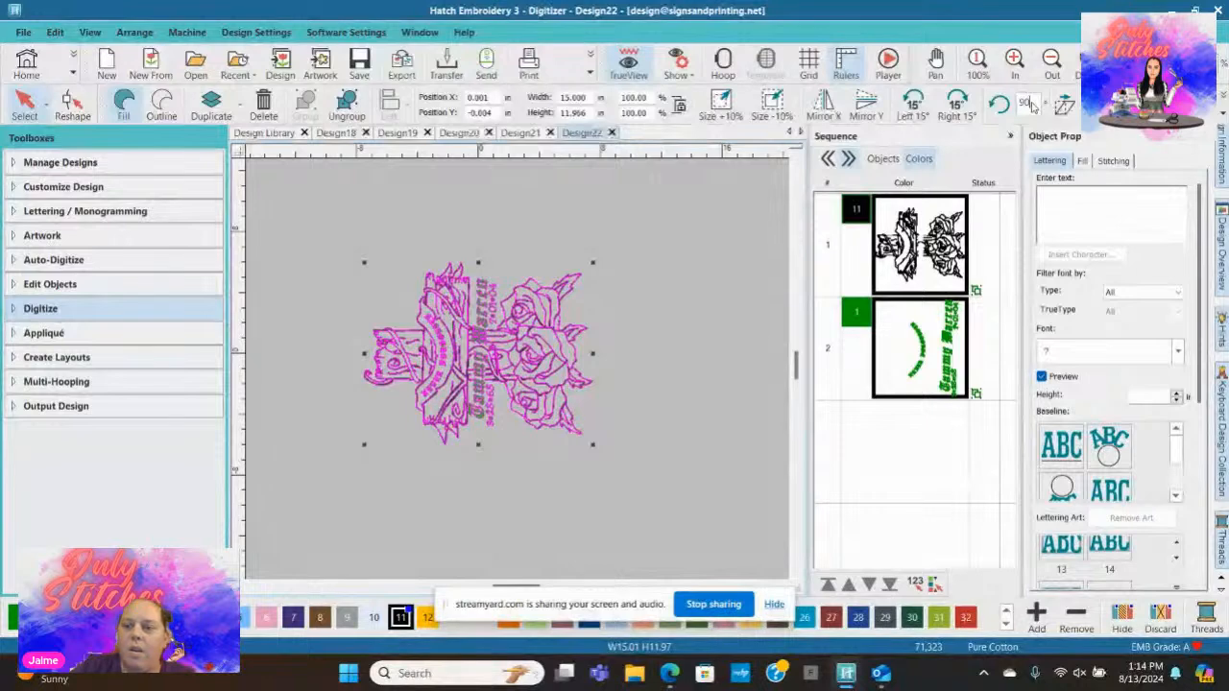
pyautogui.click(1061, 108)
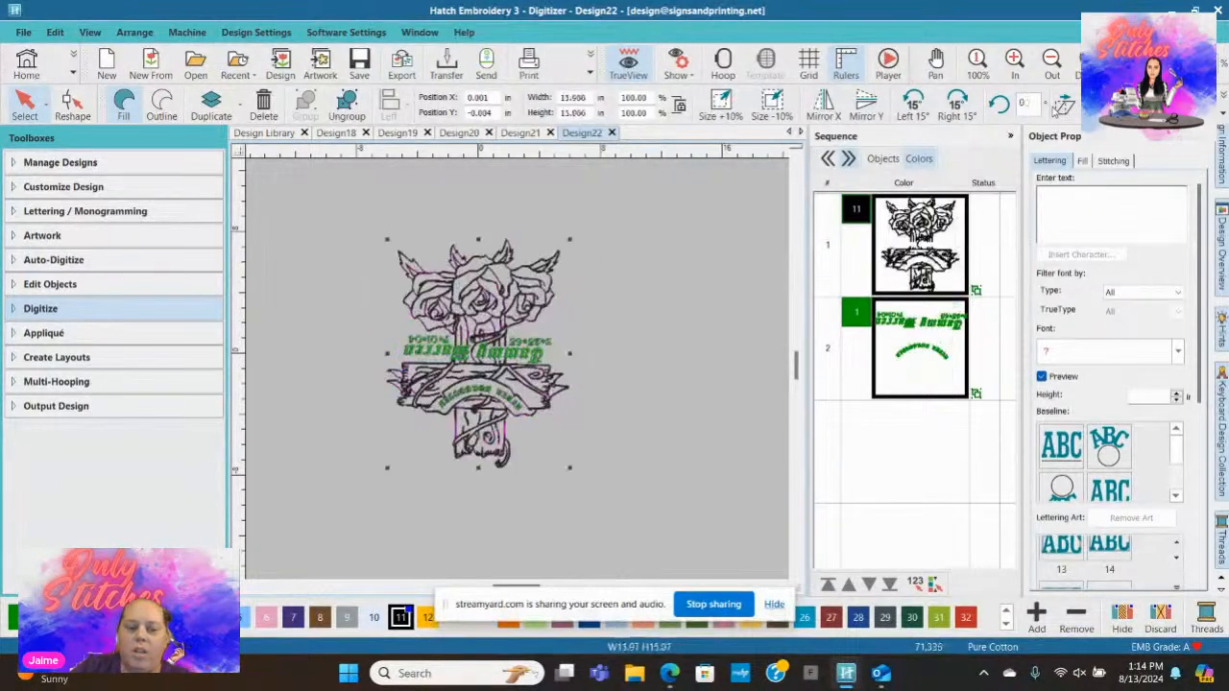
pyautogui.doubleClick(1034, 104)
pyautogui.write('18')
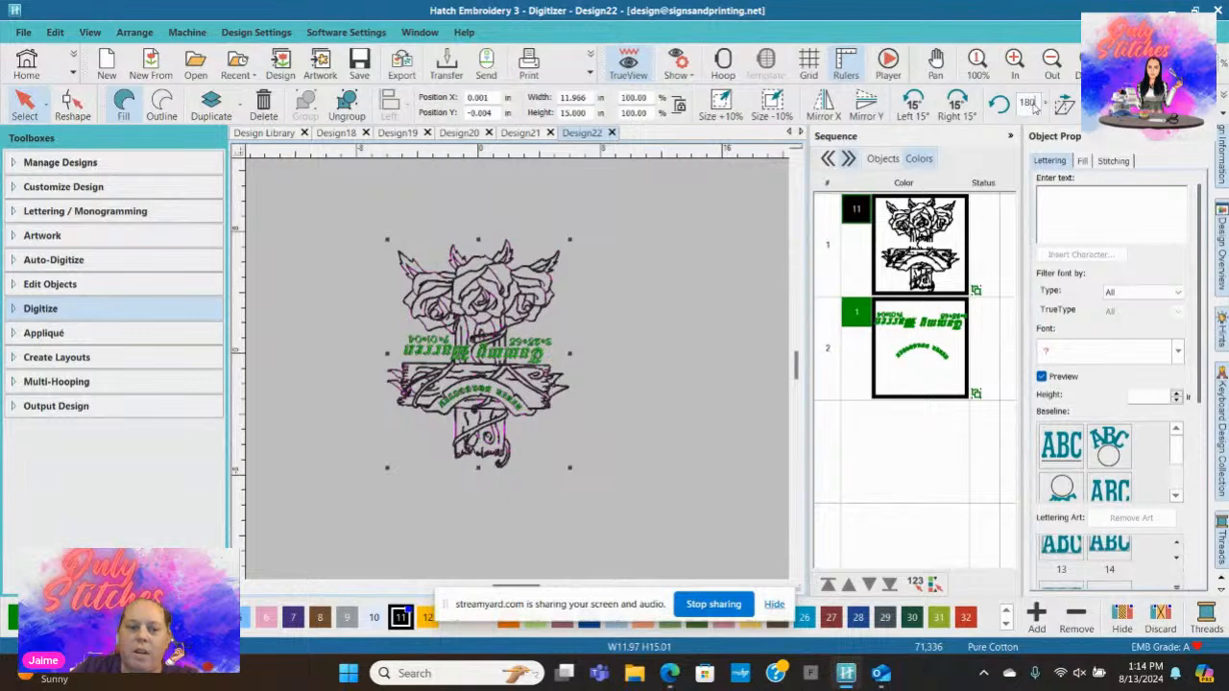
pyautogui.write('0')
pyautogui.press('Return')
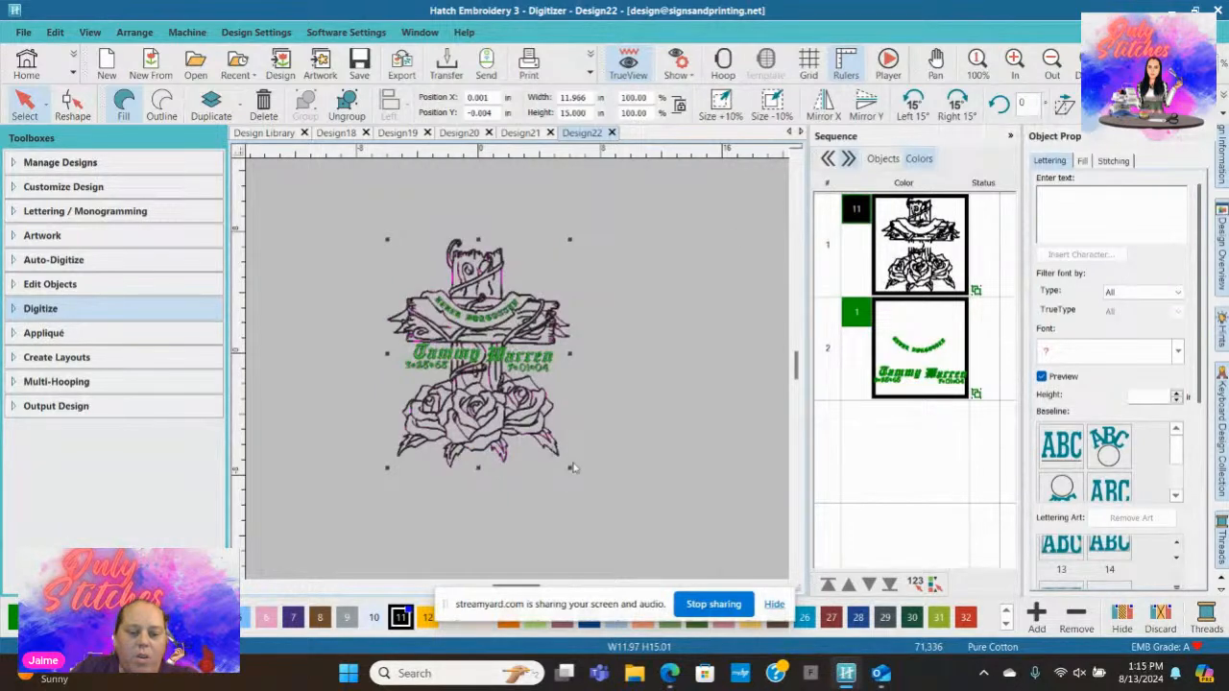
# Step: Enlarge the design proportionally to about 21.8 by 27.4 in and examine the stitches of its enlarged date lettering
pyautogui.moveTo(573, 468); pyautogui.dragTo(662, 534)
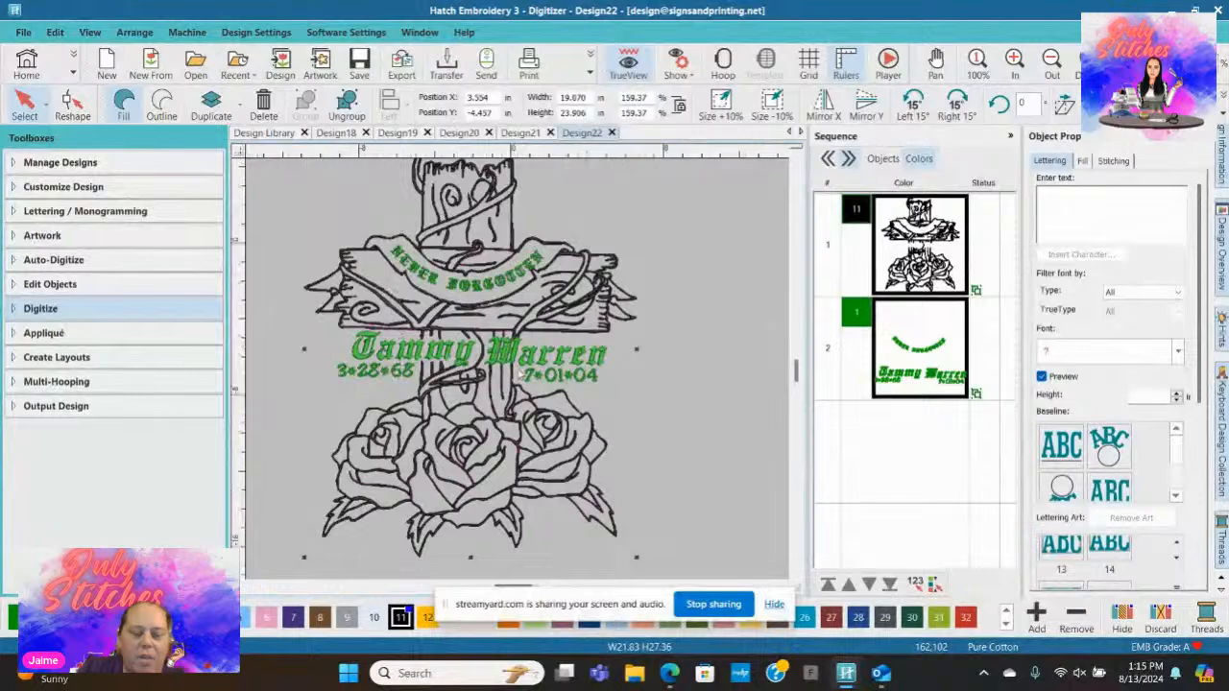
pyautogui.scroll(5, 509, 296)
pyautogui.scroll(-5, 518, 372)
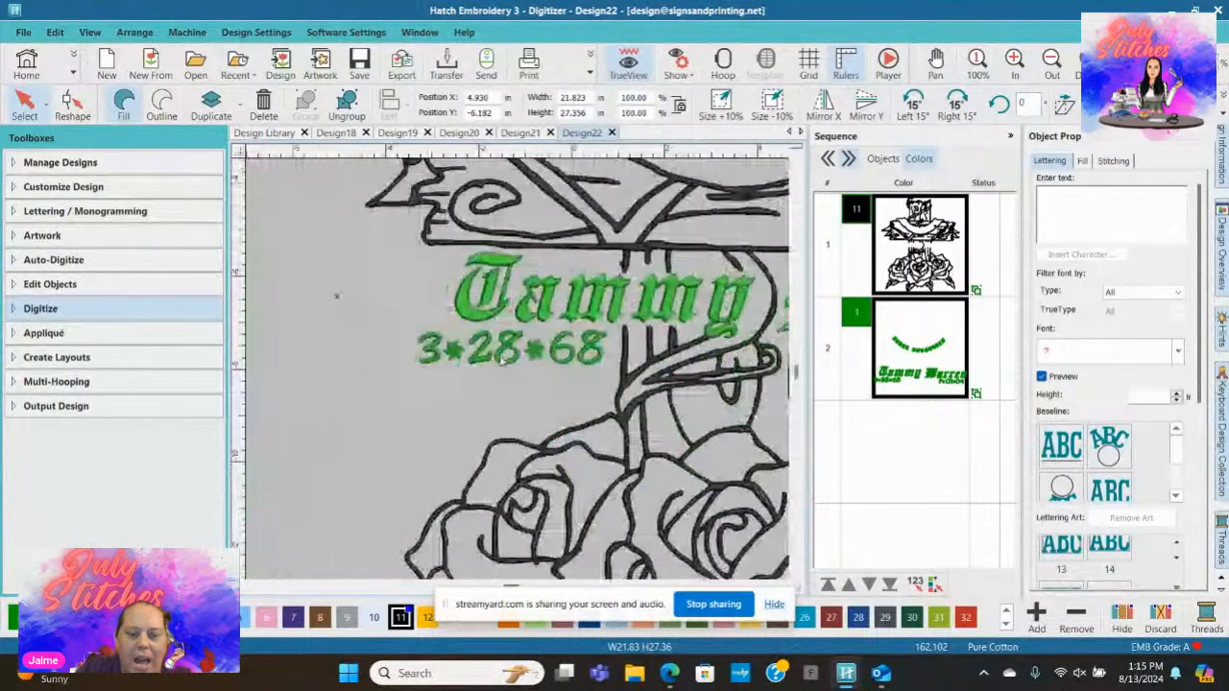
pyautogui.scroll(5, 435, 348)
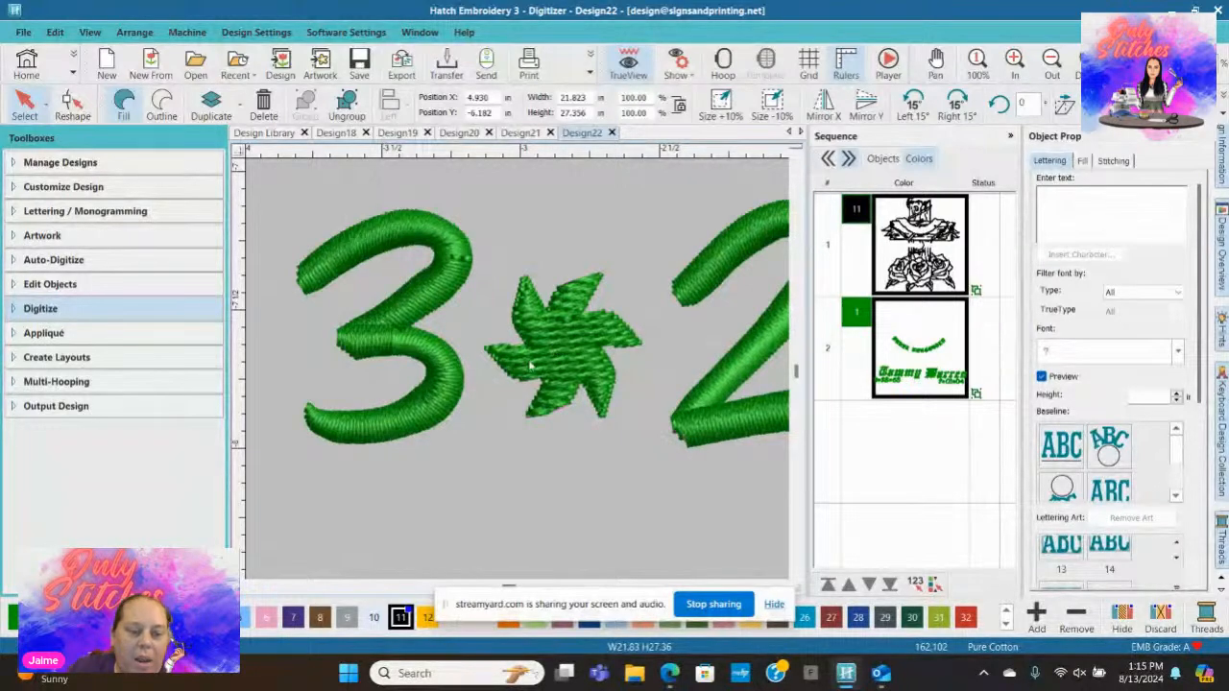
pyautogui.scroll(-6, 502, 375)
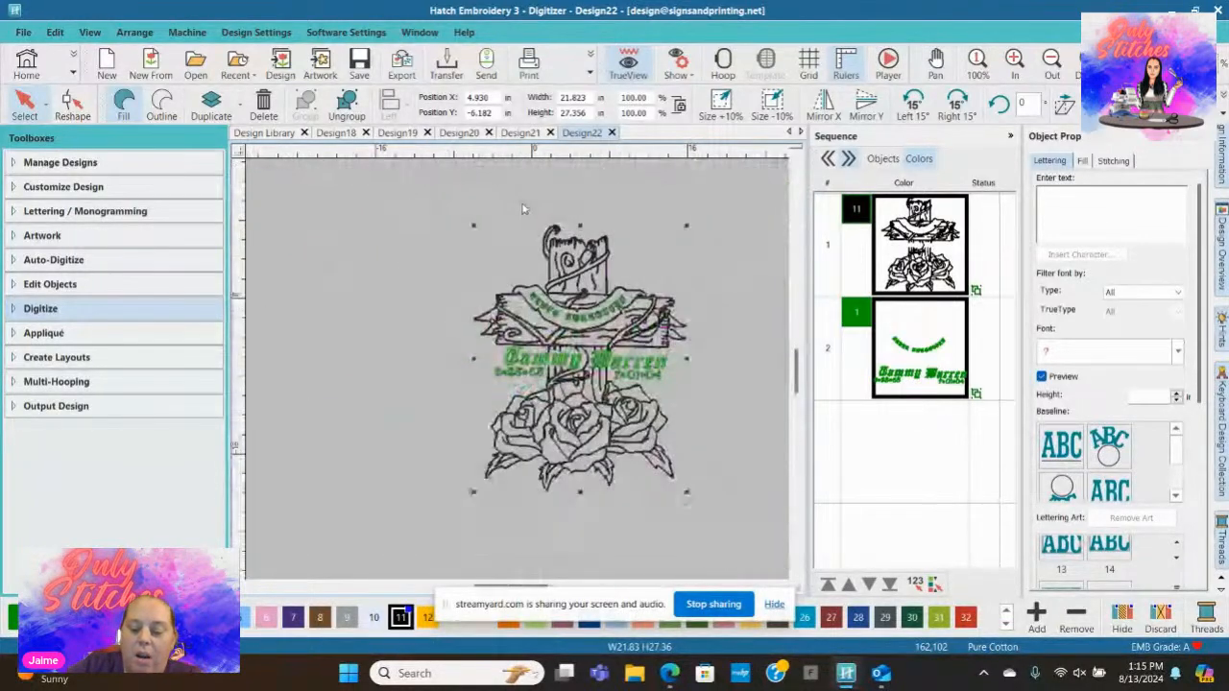
# Step: Delete the enlarged cross-and-roses design from Design22
pyautogui.press('Delete')
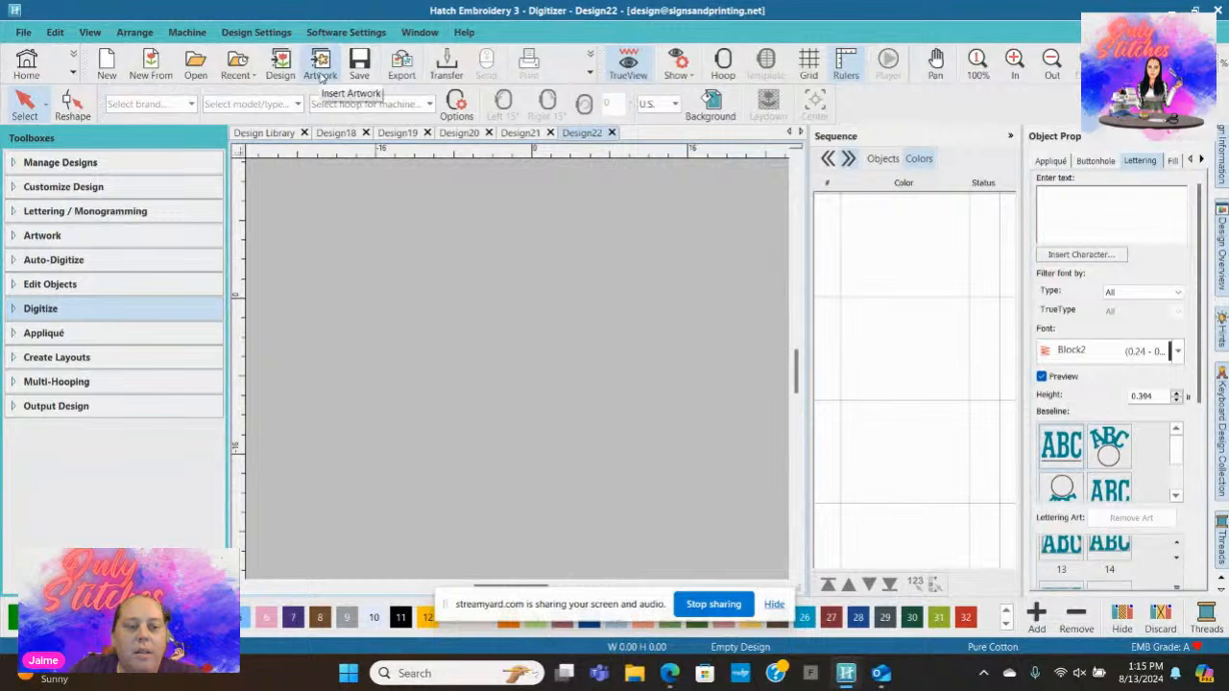
# Step: Browse the Dragon folder in Embroidery Files for a saved design to insert into Design22
pyautogui.click(279, 66)
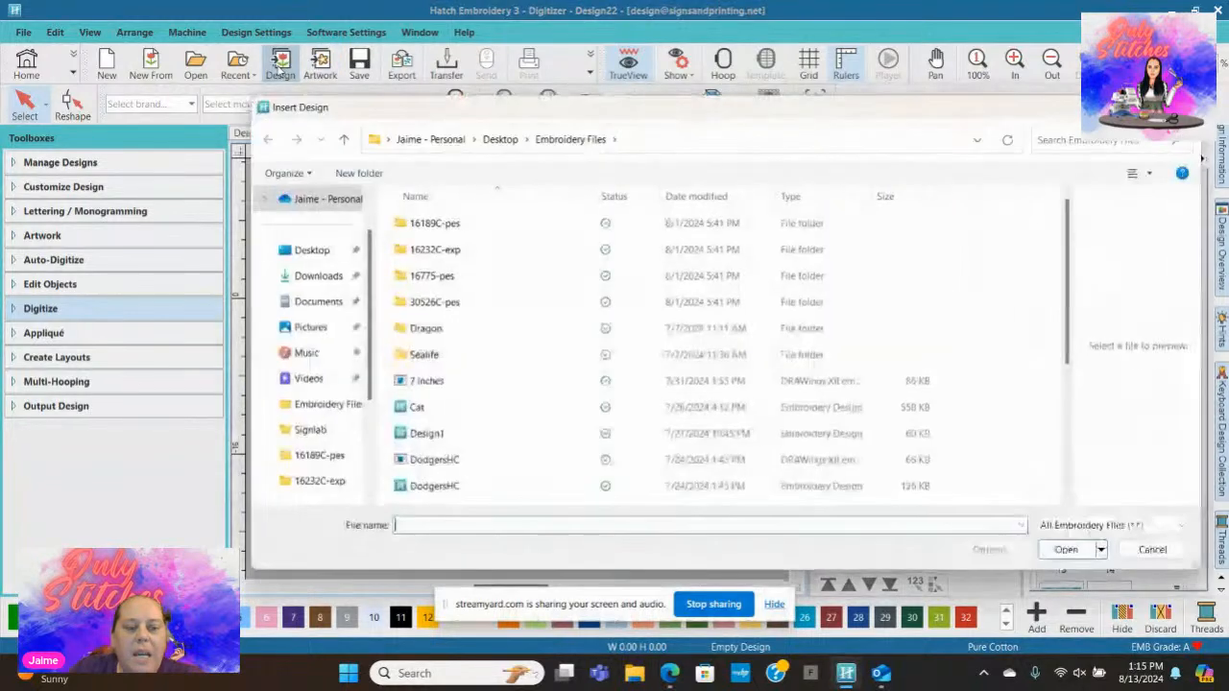
pyautogui.click(475, 330)
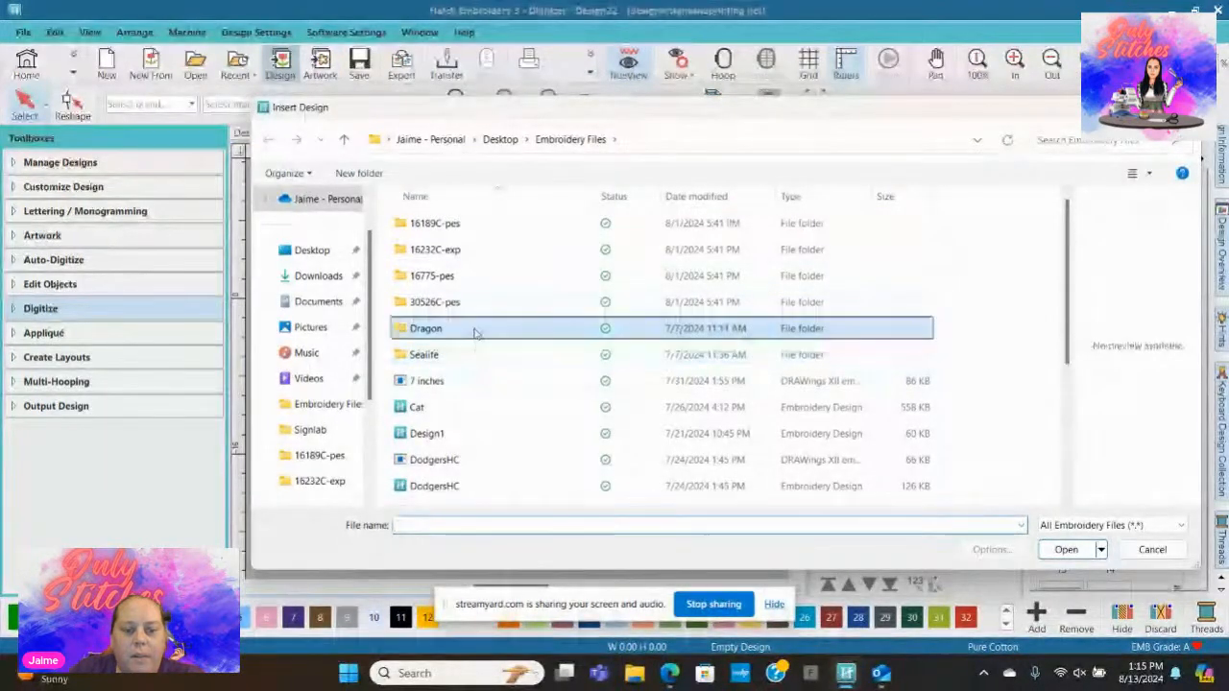
pyautogui.doubleClick(474, 330)
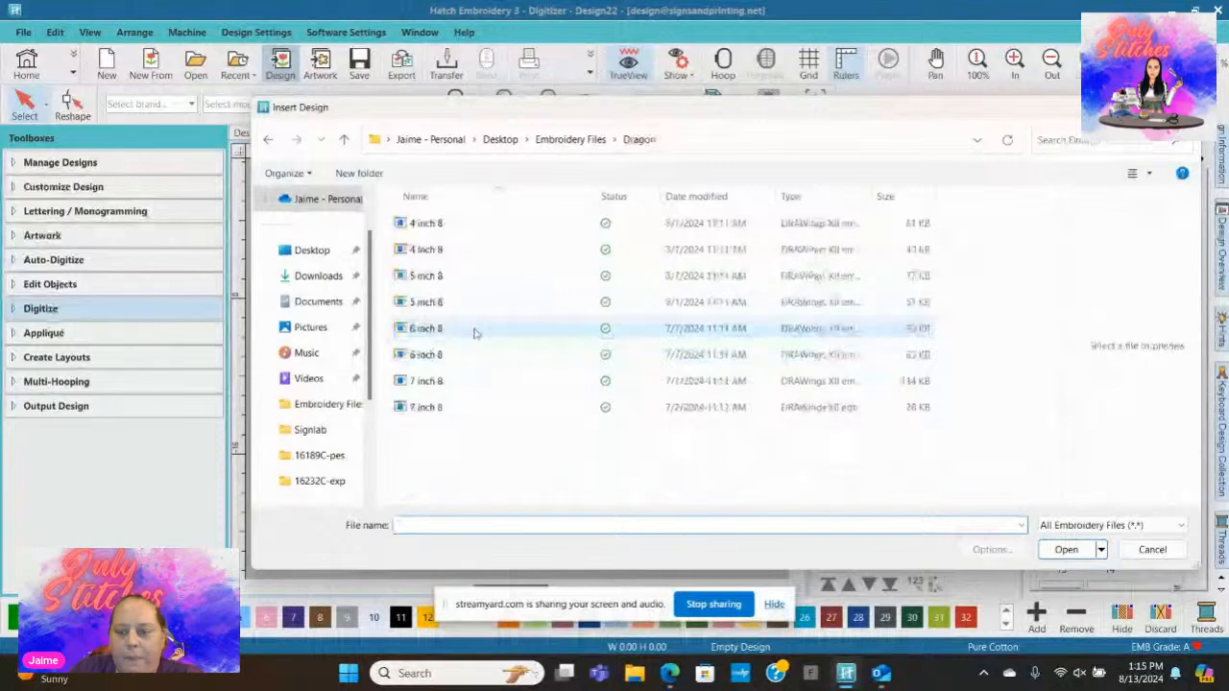
pyautogui.click(472, 355)
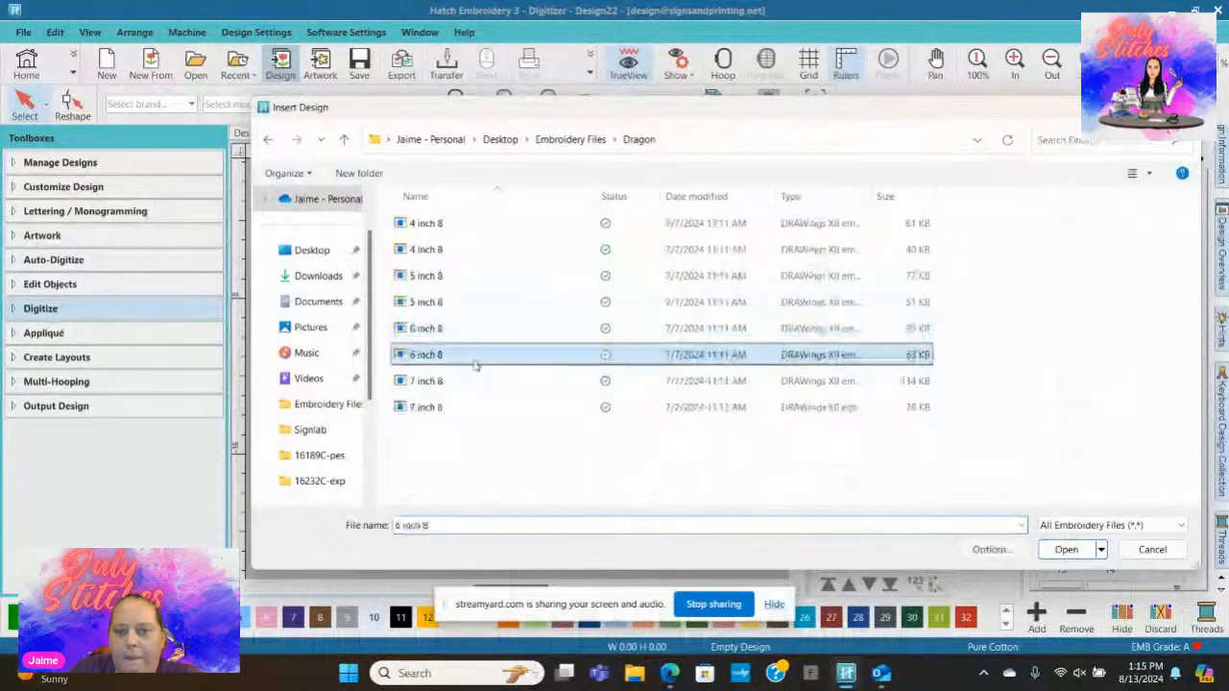
pyautogui.click(571, 139)
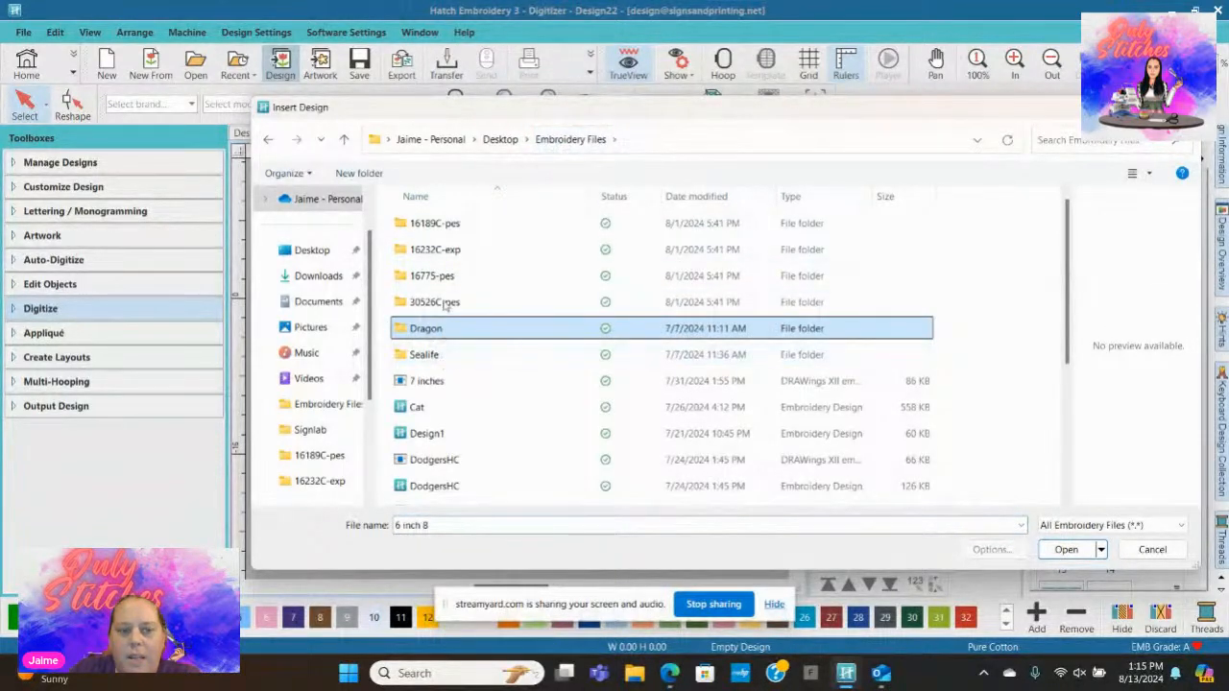
# Step: Look through the Creative Fabrica folder and its Horse Clipart and Western subfolders for an embroidery design
pyautogui.click(503, 139)
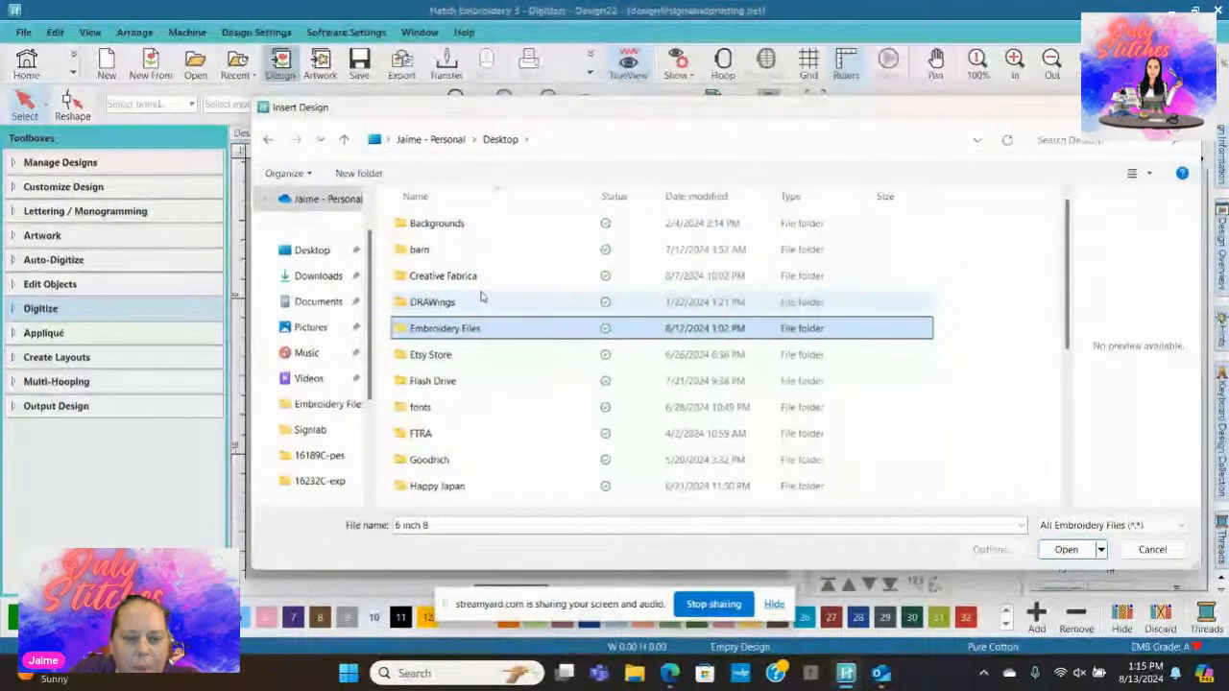
pyautogui.doubleClick(426, 276)
pyautogui.click(426, 462)
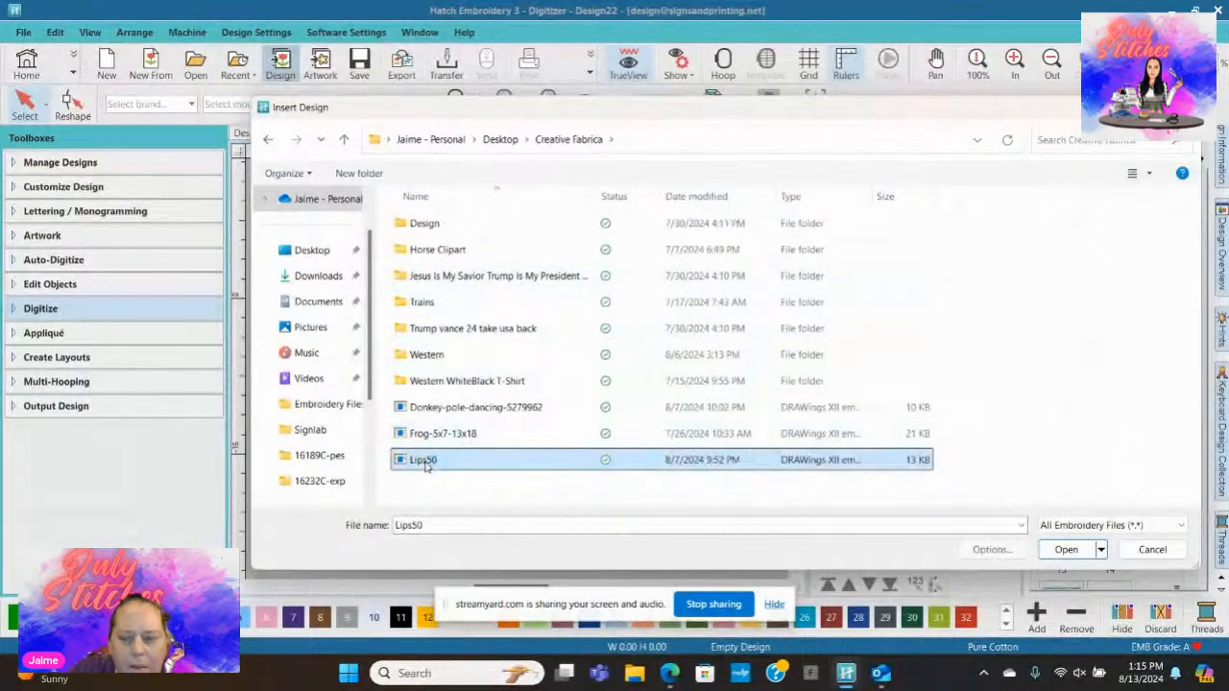
pyautogui.doubleClick(425, 249)
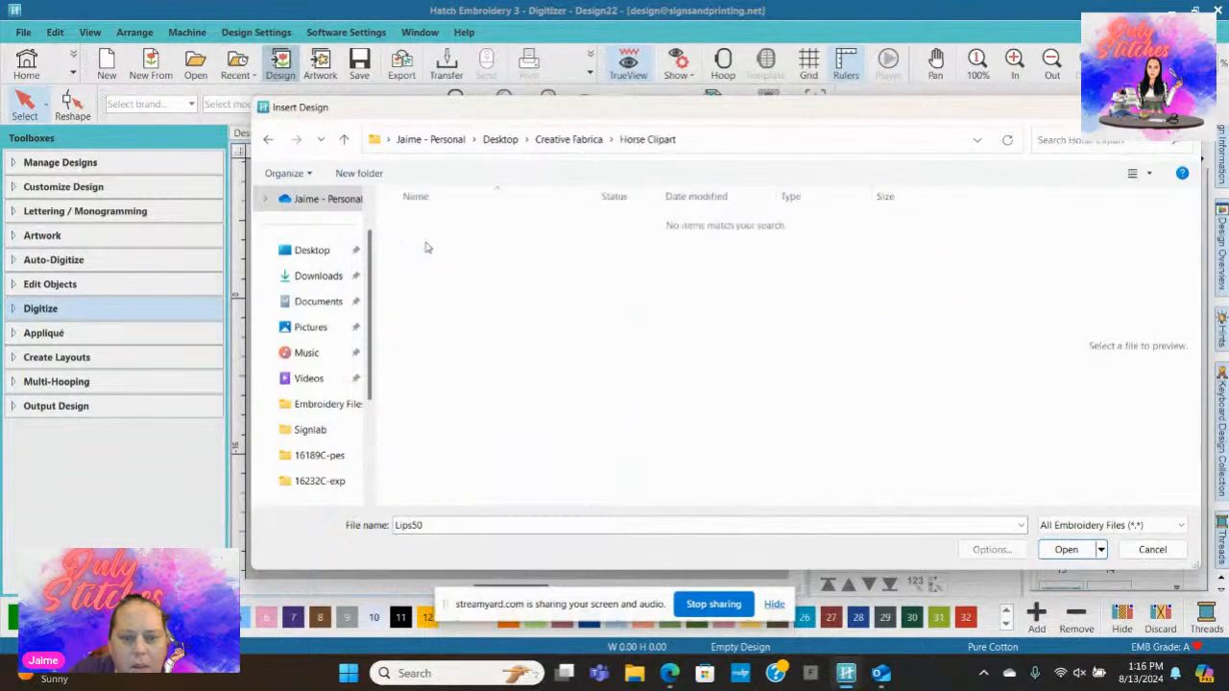
pyautogui.click(567, 139)
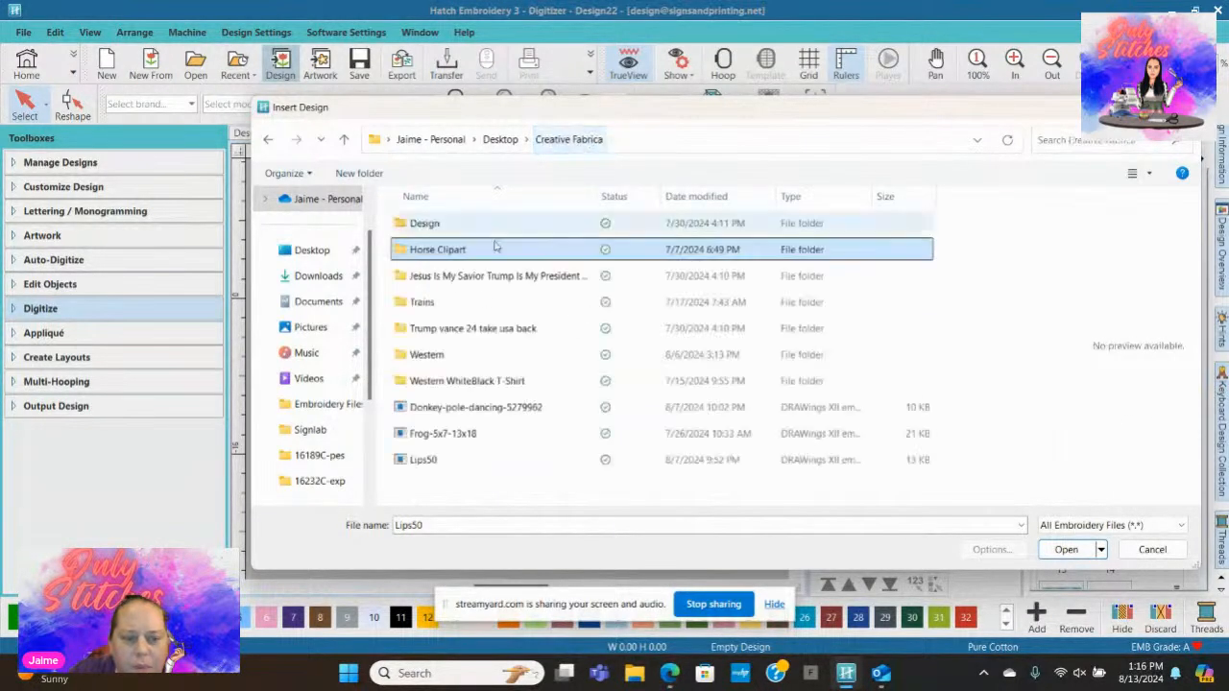
pyautogui.doubleClick(447, 355)
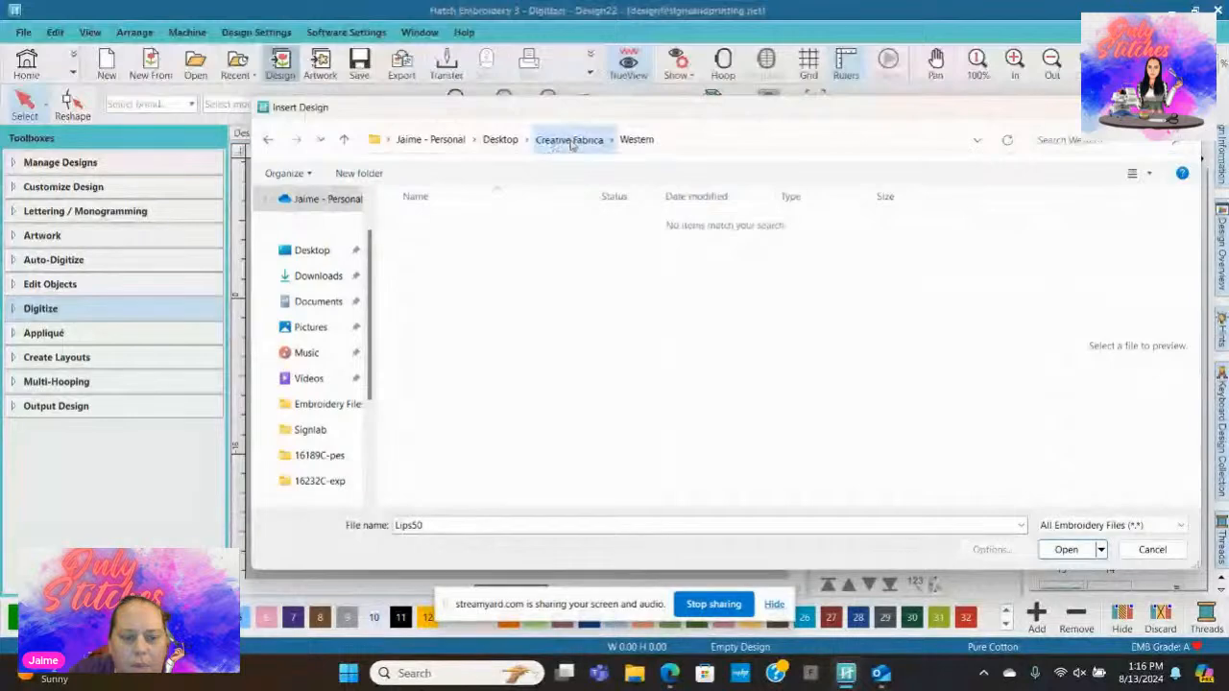
pyautogui.click(569, 139)
# Step: Preview the Frog-5x7-13x18 file and insert the Lips50 design from the Creative Fabrica folder into Design22
pyautogui.click(466, 433)
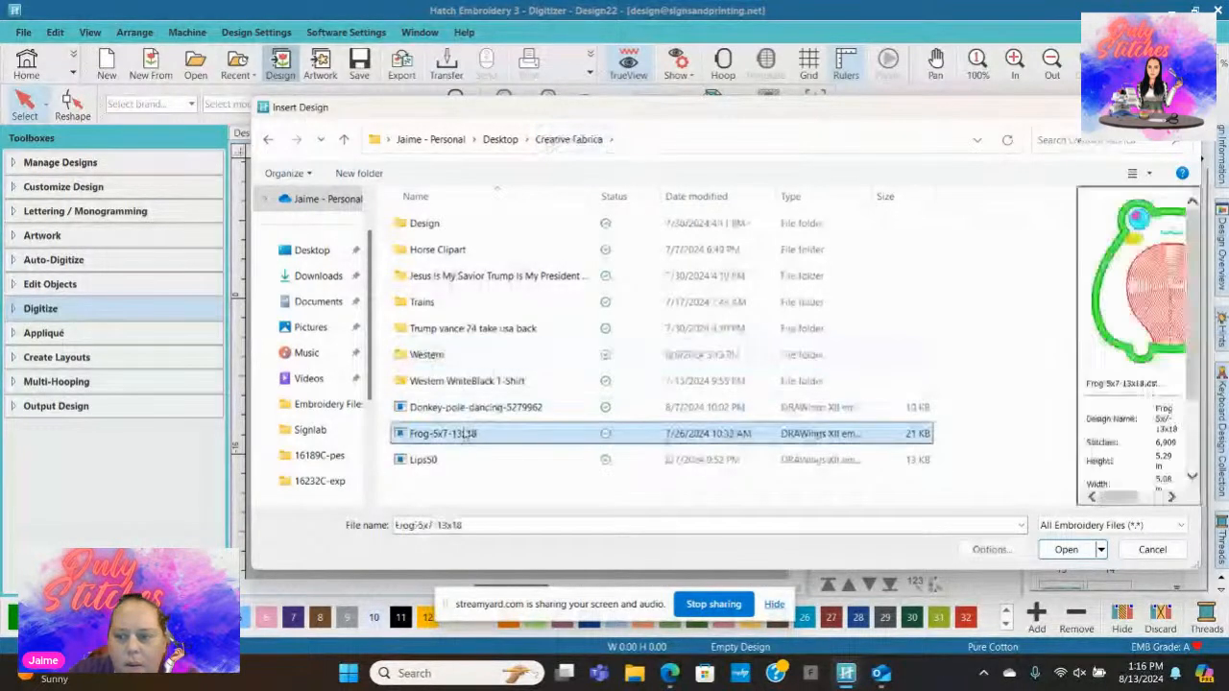
pyautogui.click(432, 461)
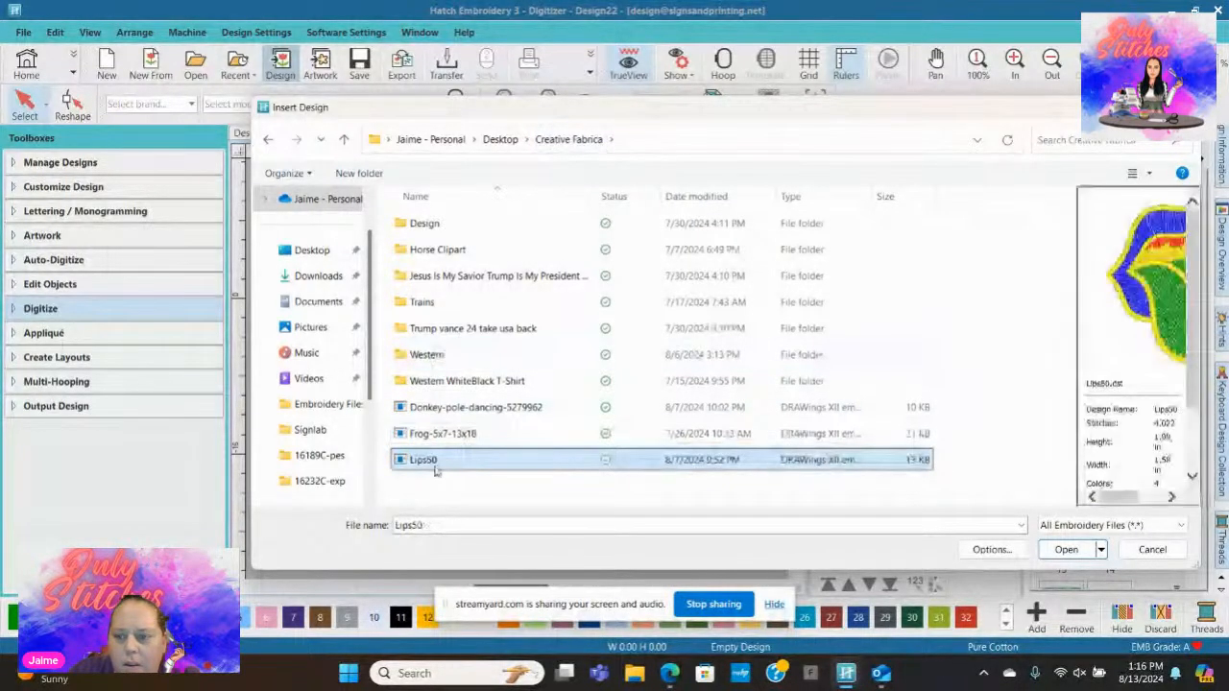
pyautogui.doubleClick(435, 464)
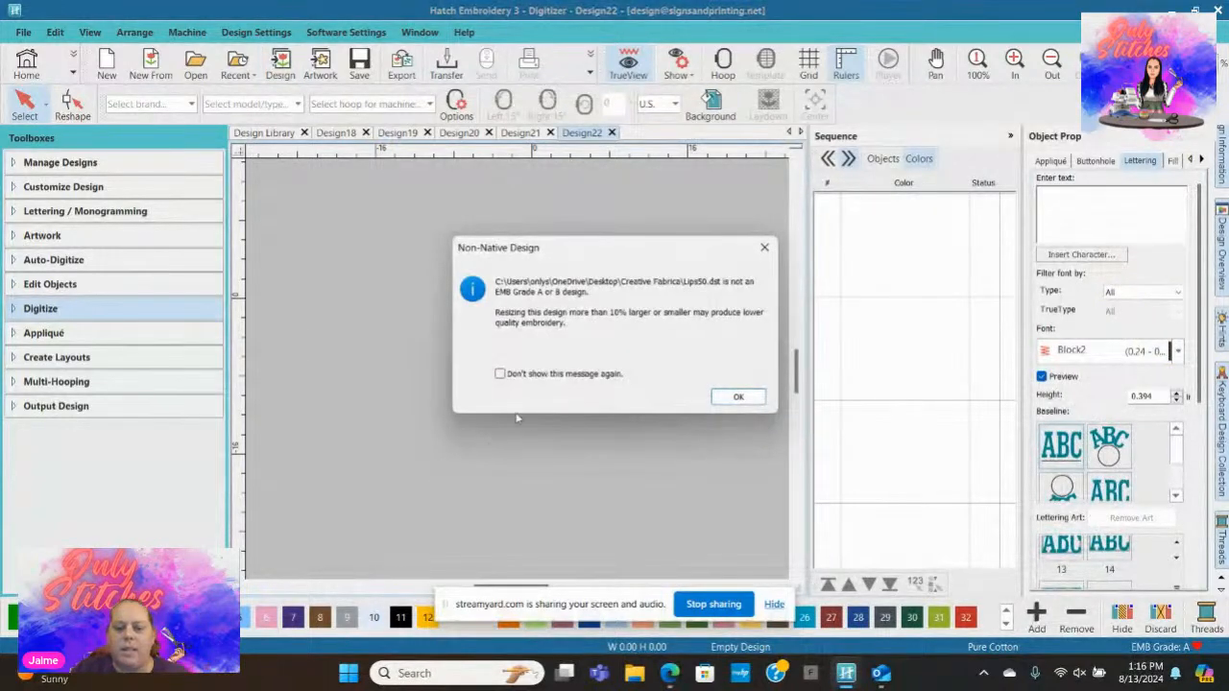
pyautogui.click(737, 402)
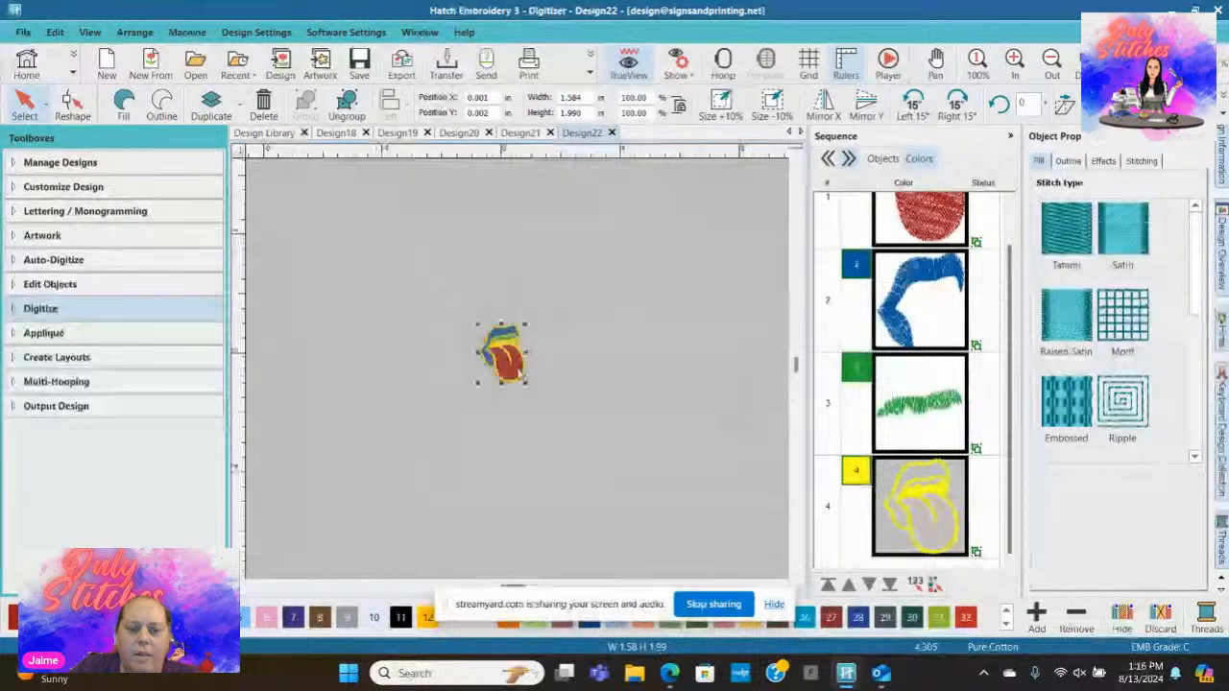
# Step: Enlarge the lips-and-tongue design proportionally to a width of 10 in
pyautogui.scroll(2, 519, 374)
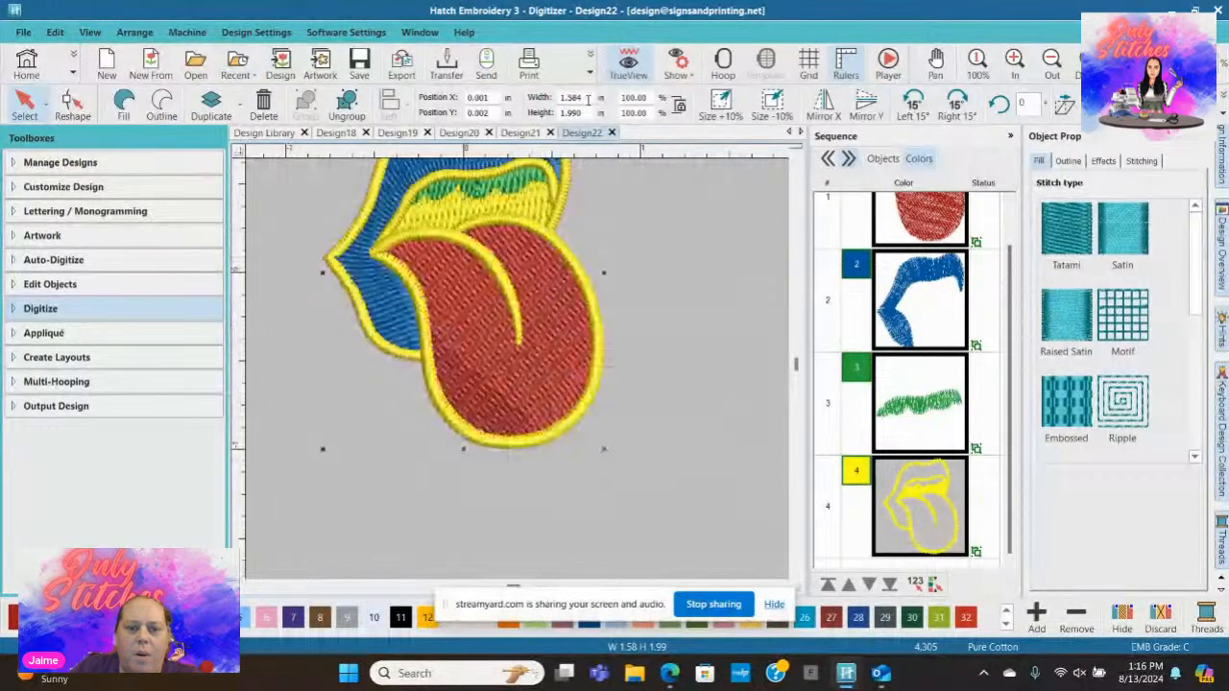
pyautogui.moveTo(587, 101); pyautogui.dragTo(523, 101)
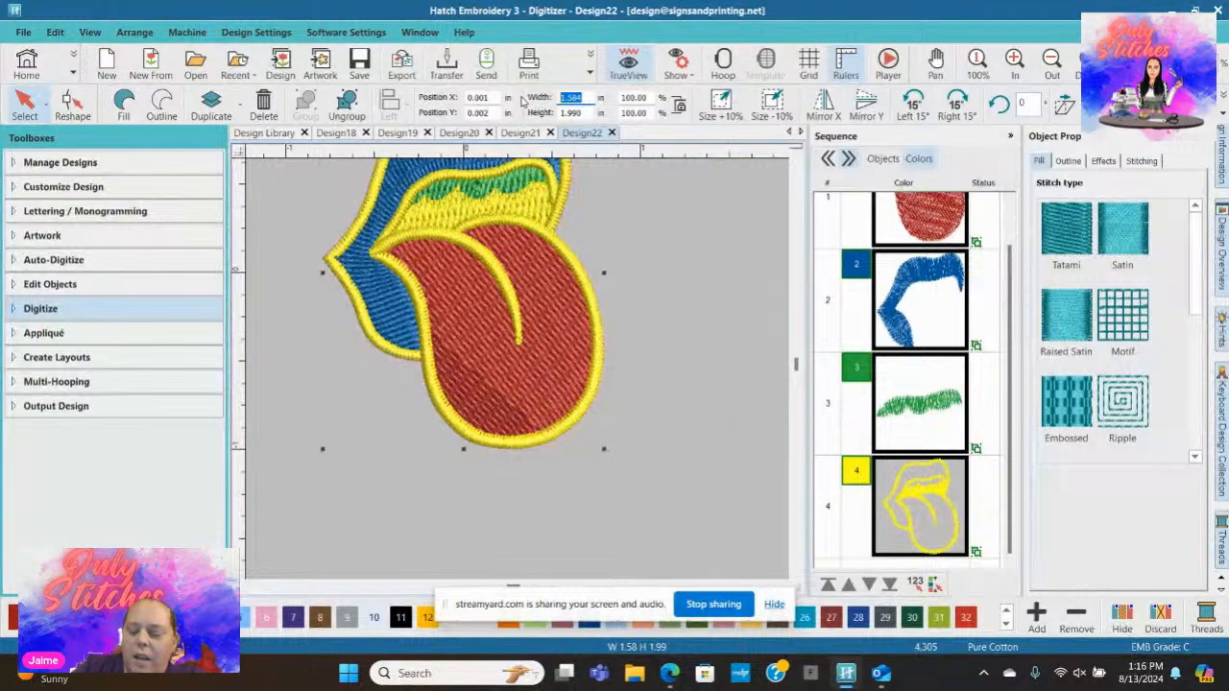
pyautogui.write('10.0')
pyautogui.press('Return')
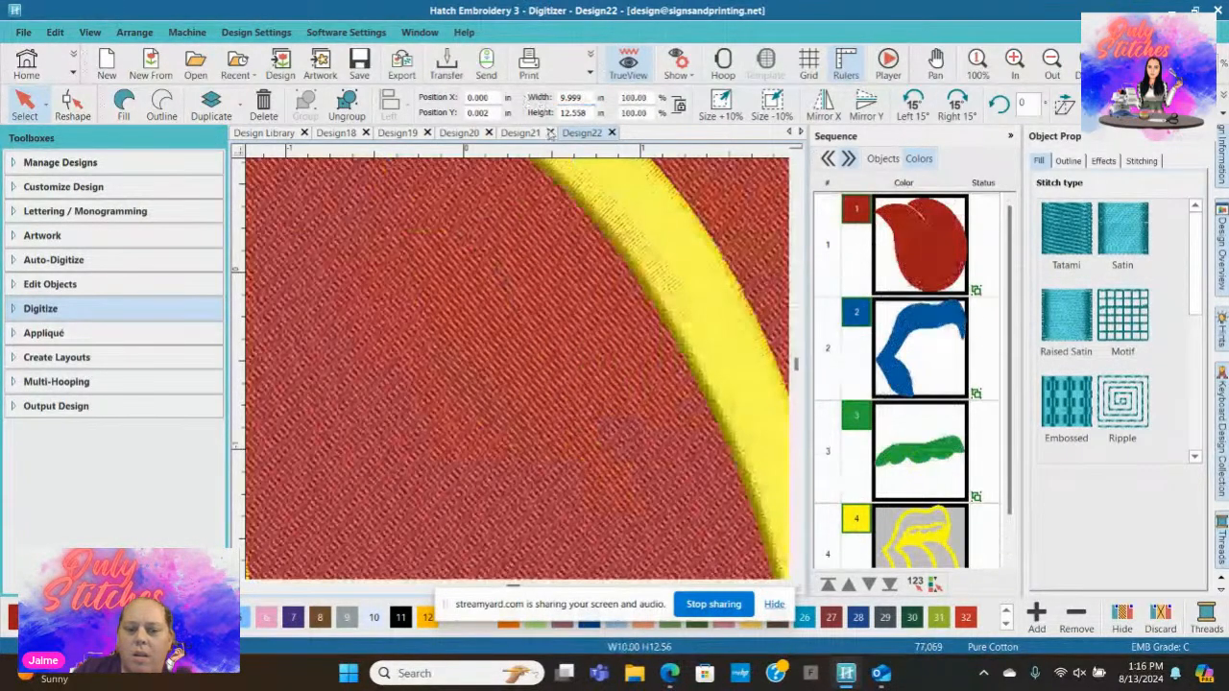
# Step: Examine the enlarged lips design as a whole and the stitching of its red tongue fill up close
pyautogui.scroll(-5, 520, 375)
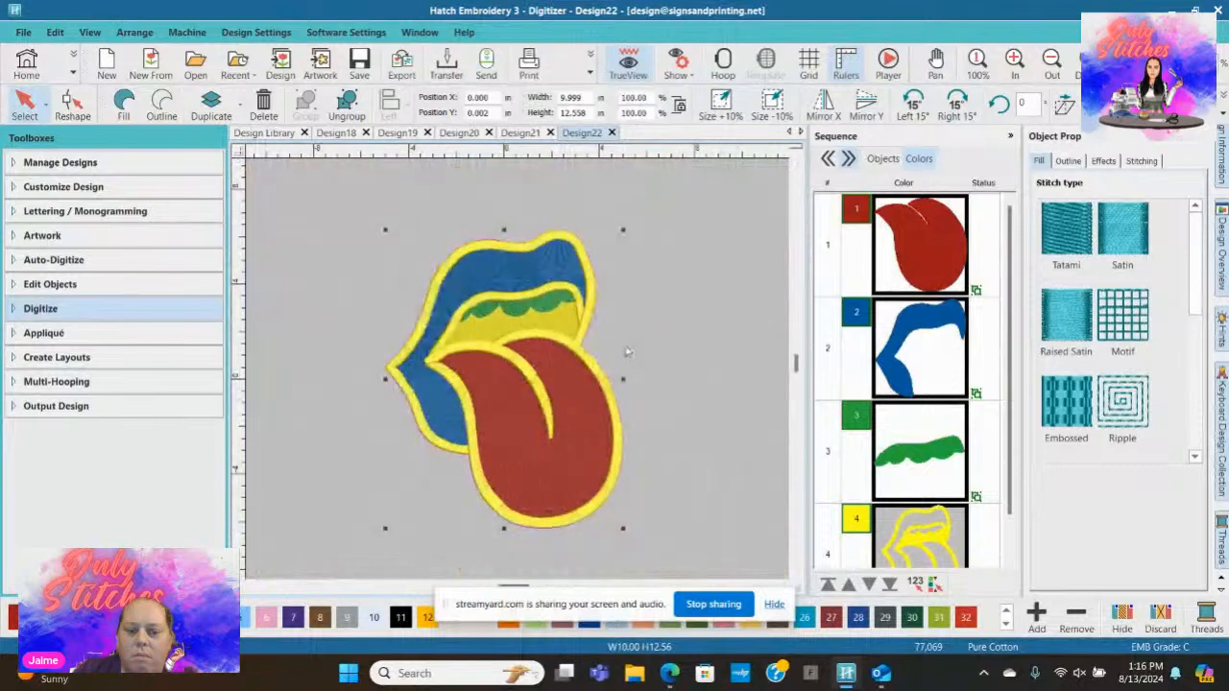
pyautogui.click(726, 333)
pyautogui.click(562, 464)
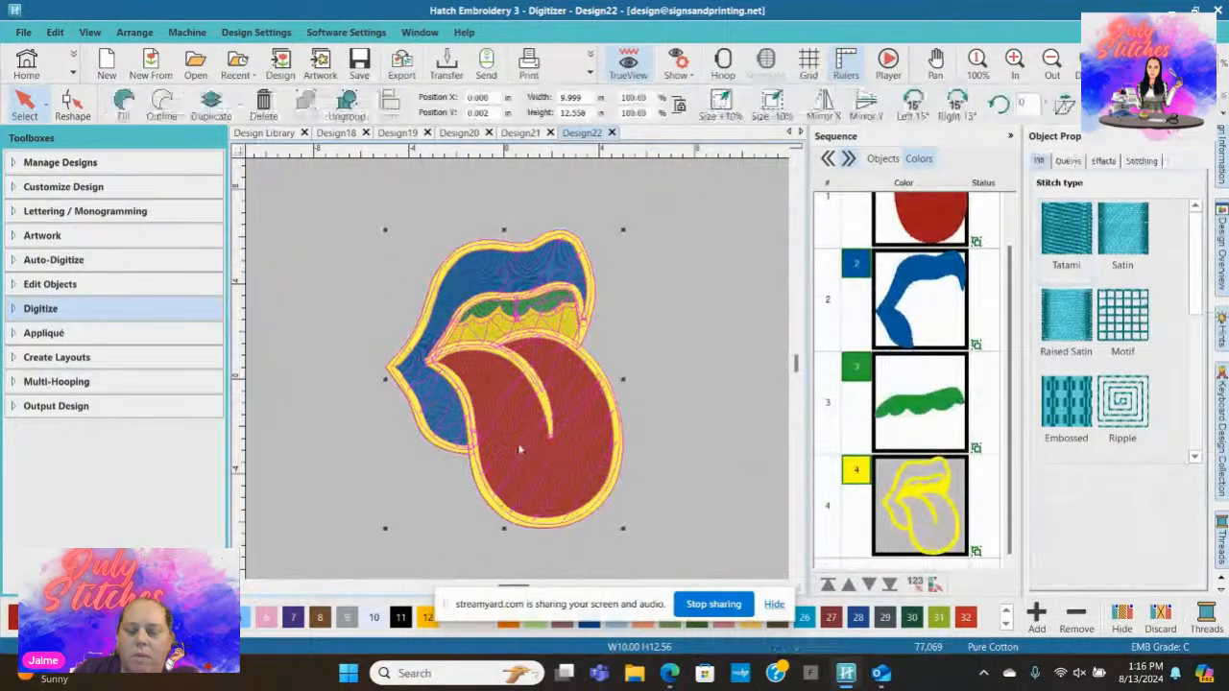
pyautogui.scroll(4, 517, 374)
pyautogui.scroll(3, 518, 375)
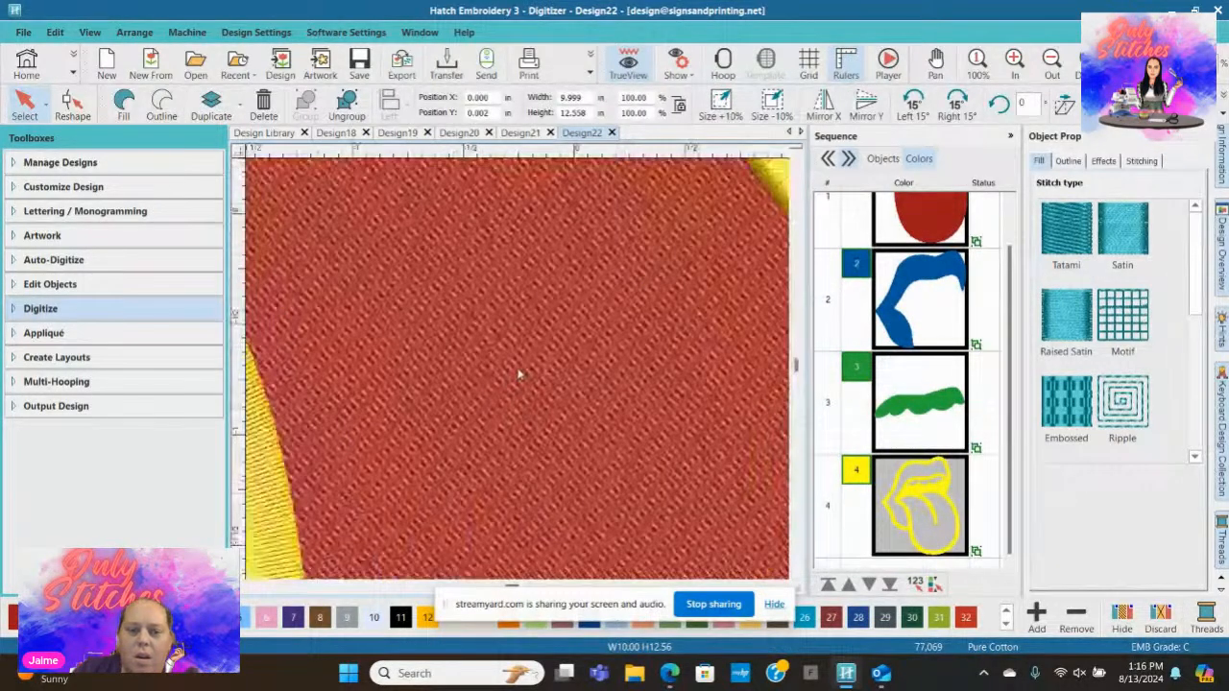
pyautogui.scroll(-6, 518, 375)
pyautogui.click(653, 306)
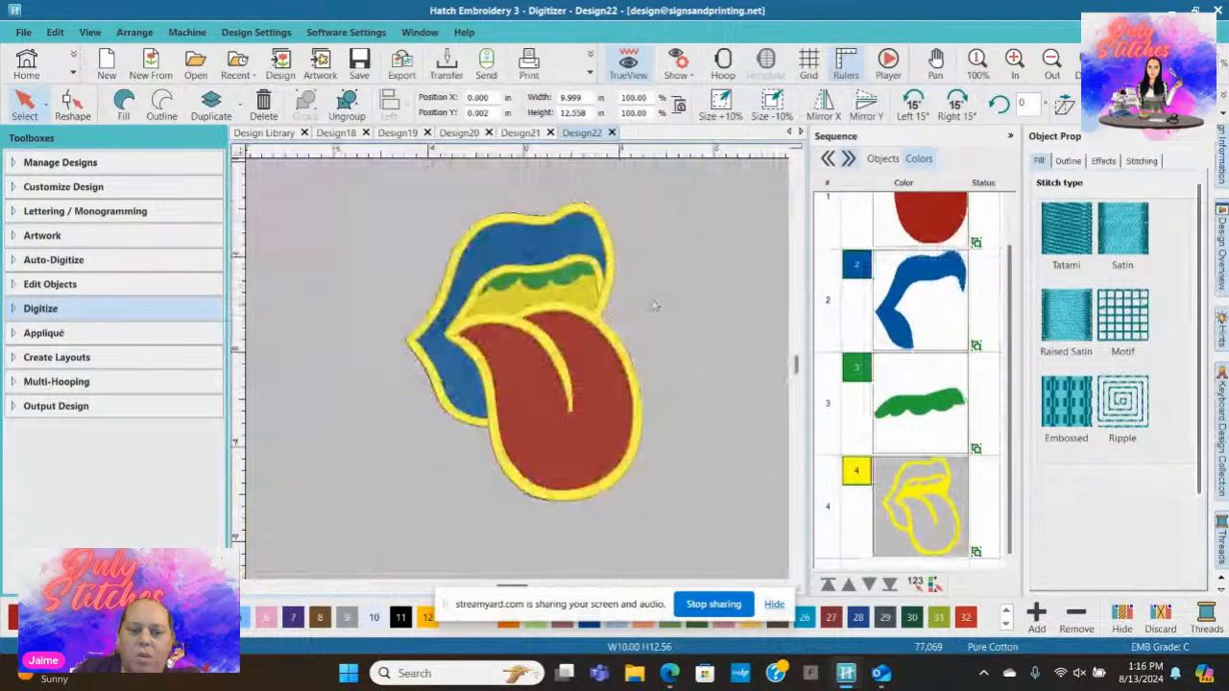
pyautogui.click(583, 294)
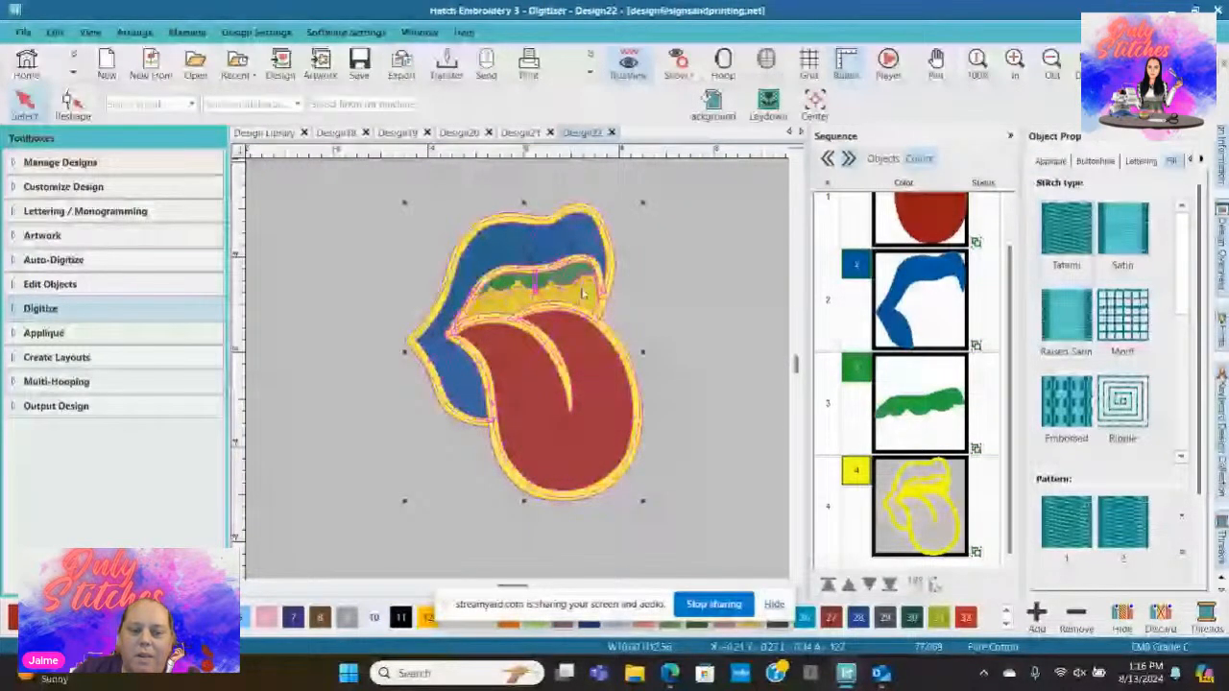
pyautogui.scroll(-4, 653, 296)
pyautogui.click(478, 273)
pyautogui.moveTo(371, 283); pyautogui.dragTo(501, 402)
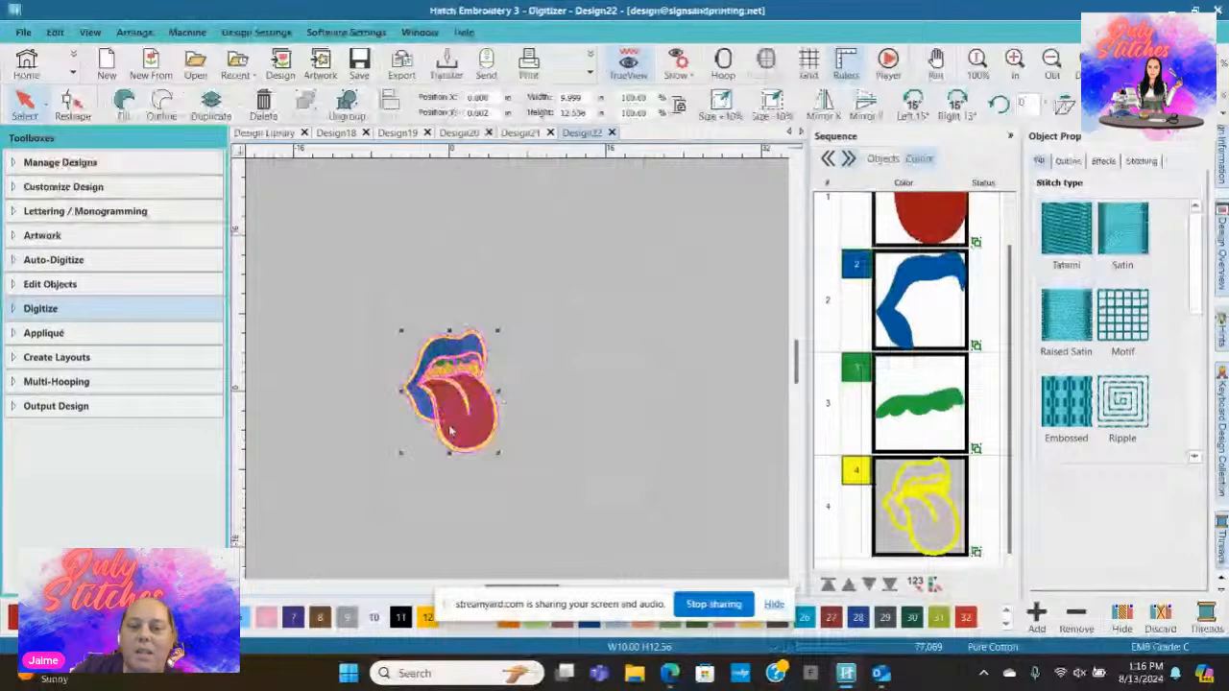
# Step: Close Design22 without saving the changes and create a new blank design
pyautogui.click(611, 133)
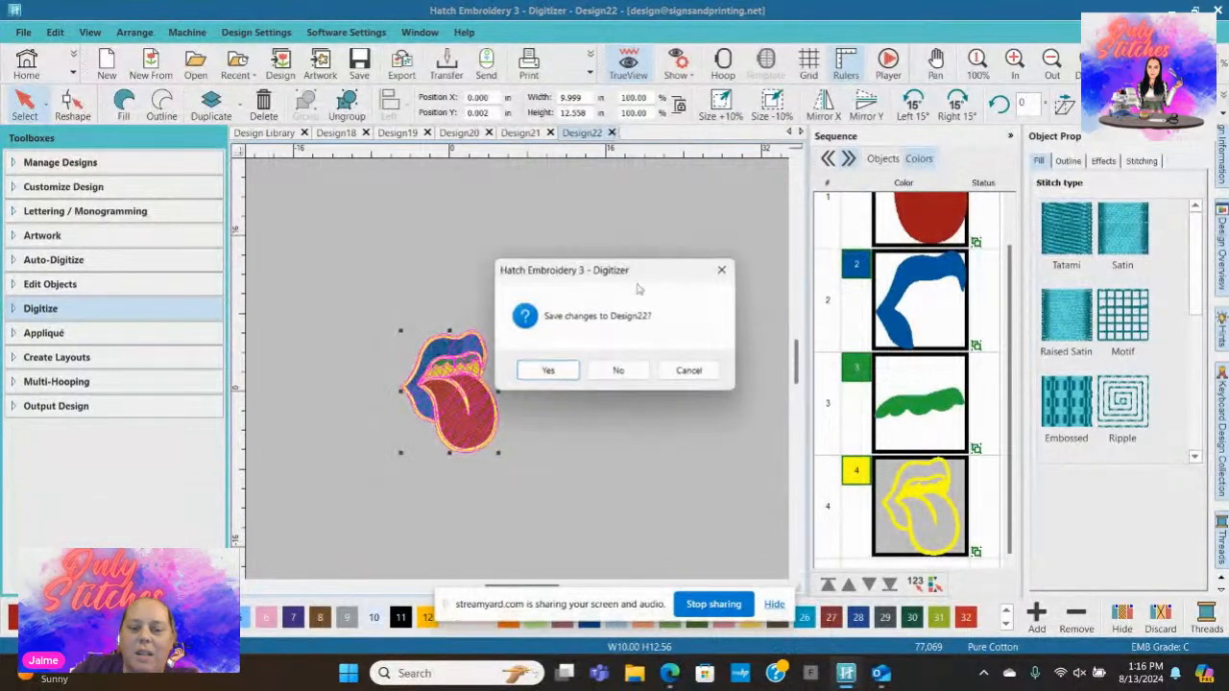
pyautogui.click(633, 372)
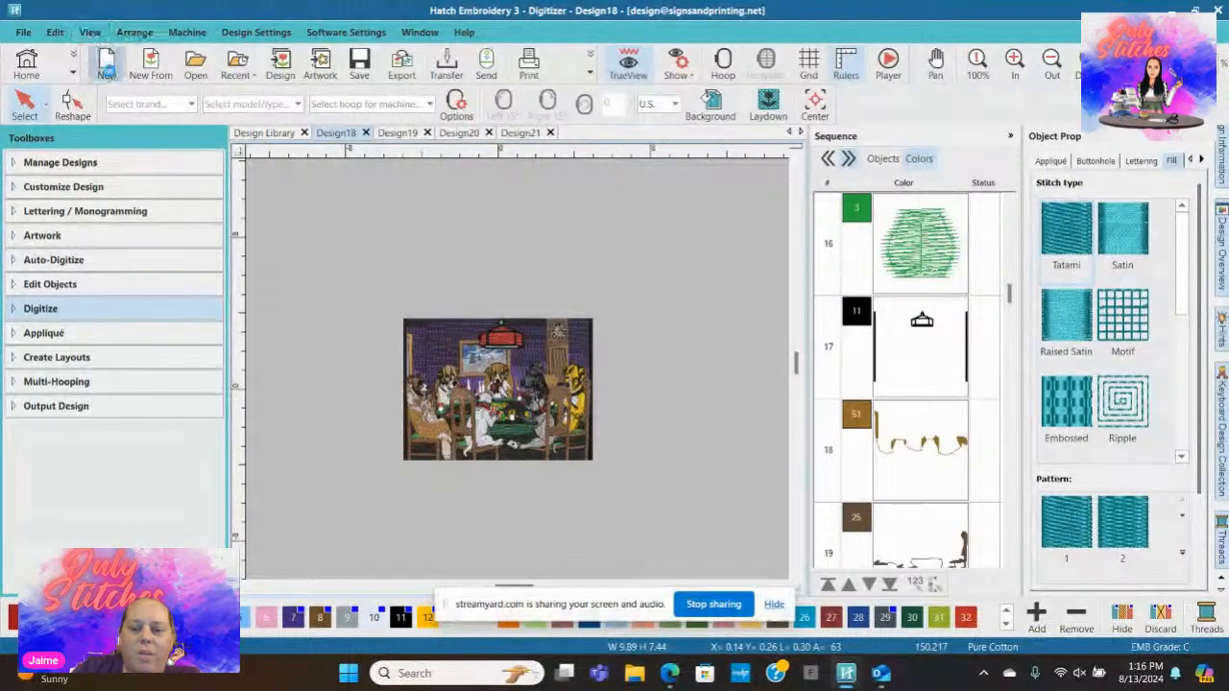
pyautogui.click(106, 65)
pyautogui.click(105, 64)
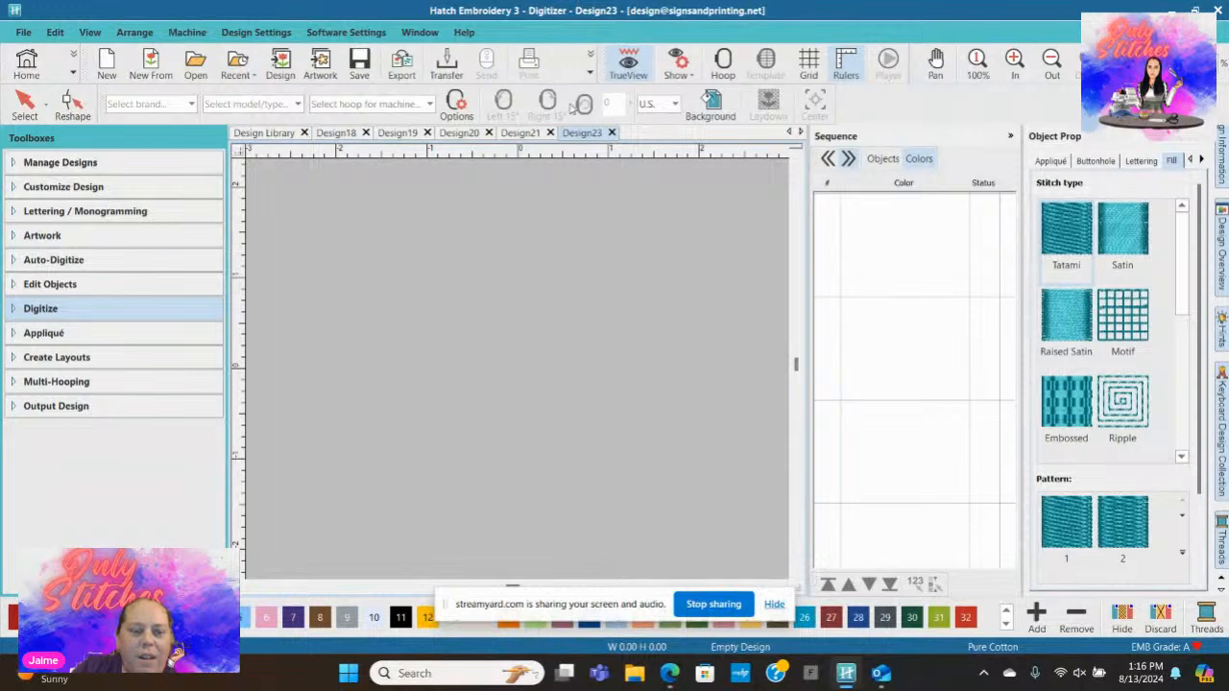
# Step: Insert the Donkey-pole-dancing-5279962 design from the Creative Fabrica folder into the blank design
pyautogui.click(289, 65)
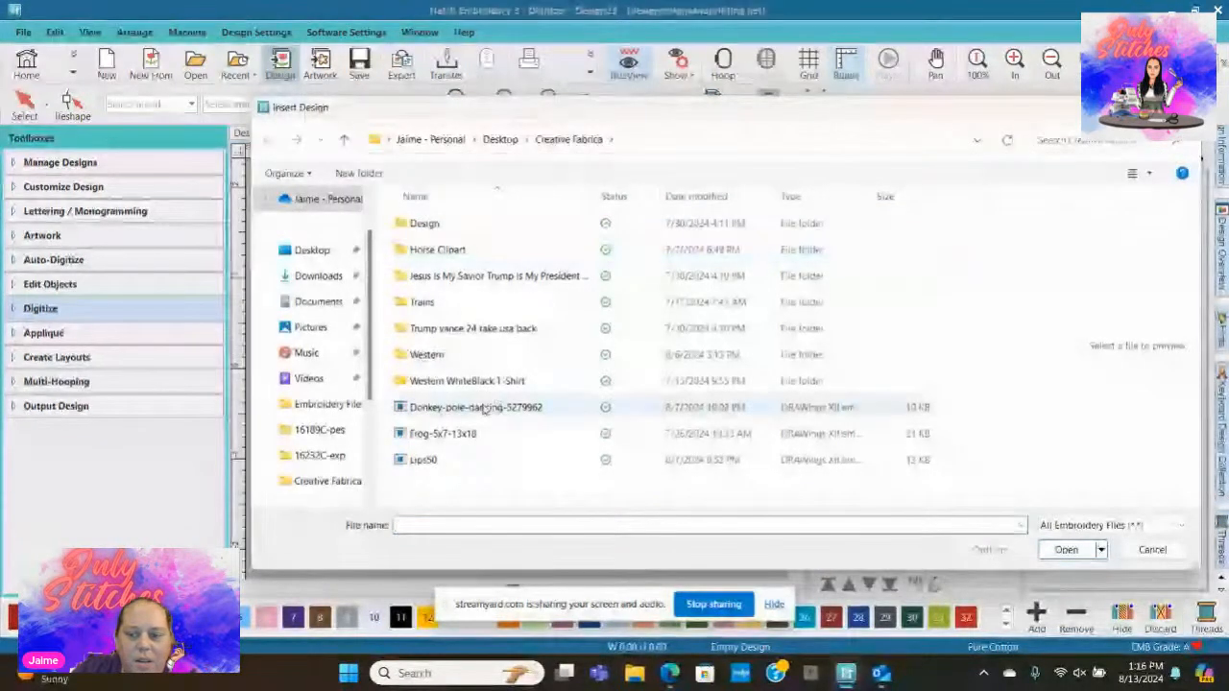
pyautogui.click(485, 408)
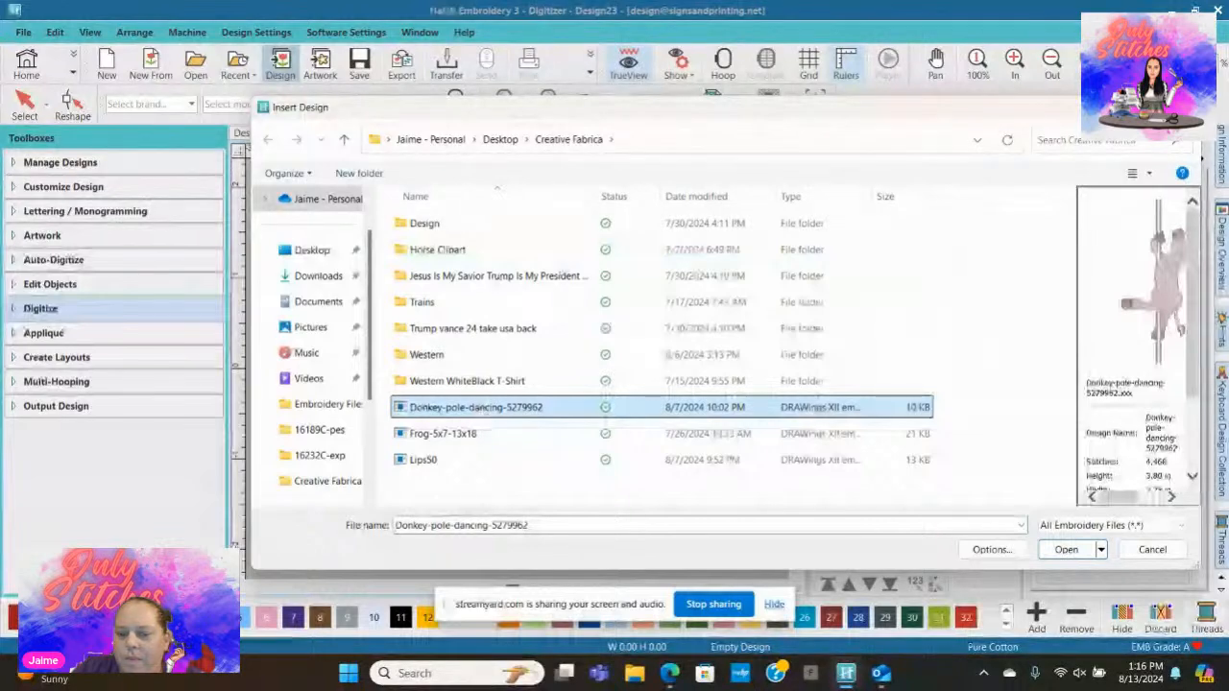
pyautogui.click(1066, 550)
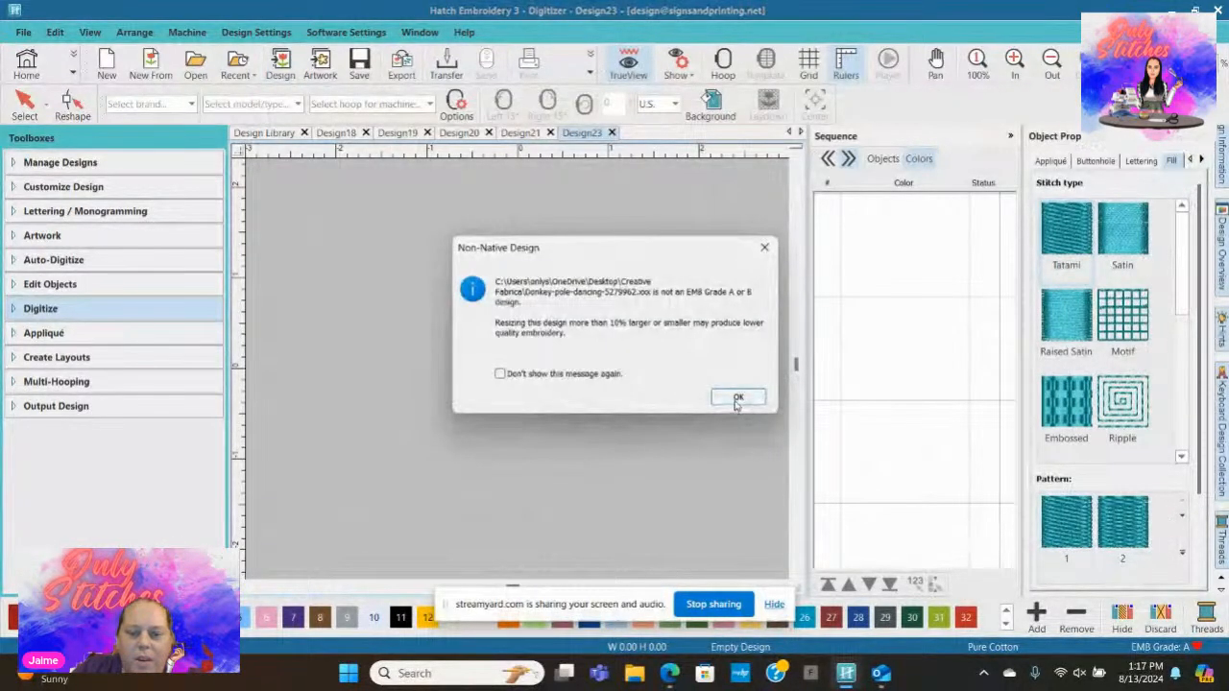
pyautogui.click(737, 401)
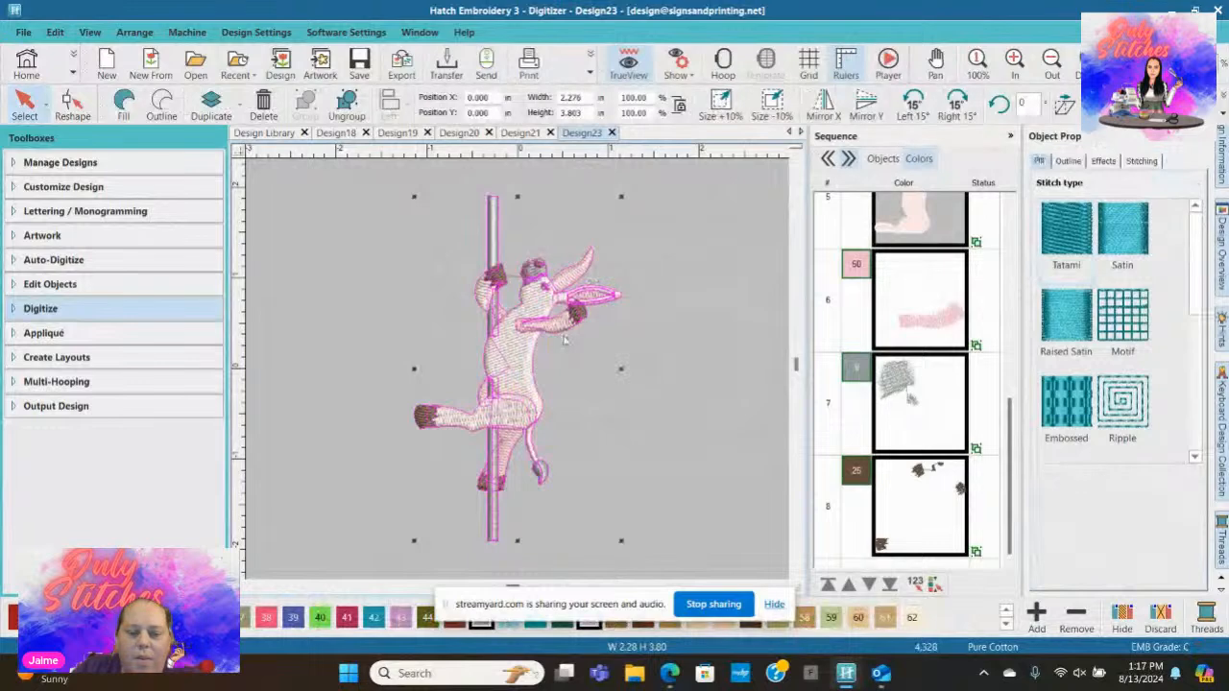
# Step: Enlarge the donkey design proportionally to a width of 10 in and examine its stitching up close
pyautogui.scroll(-2, 566, 340)
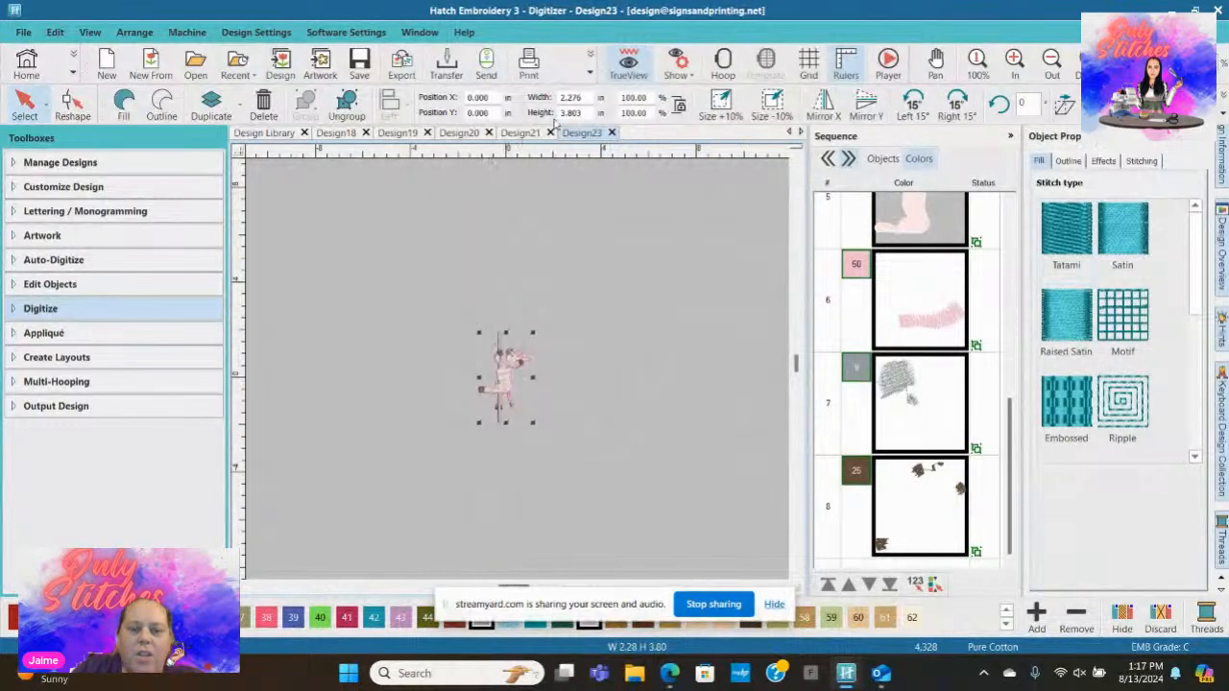
pyautogui.click(573, 97)
pyautogui.write('10')
pyautogui.press('Return')
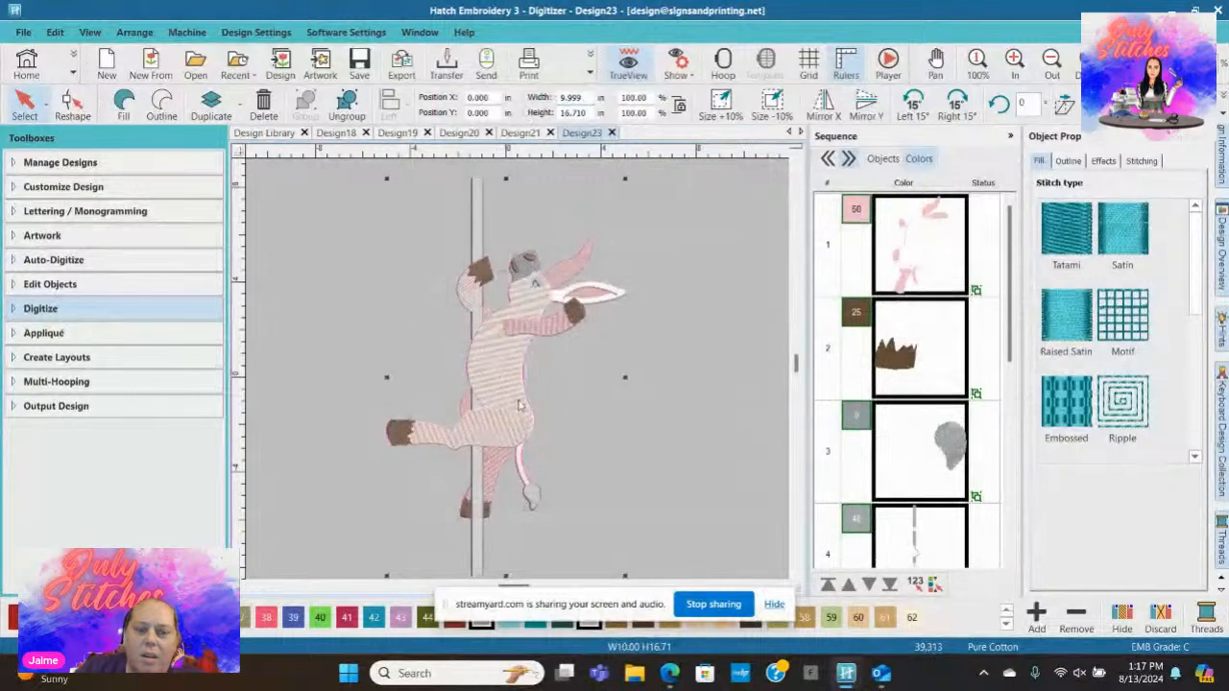
pyautogui.scroll(5, 519, 401)
pyautogui.scroll(-6, 519, 374)
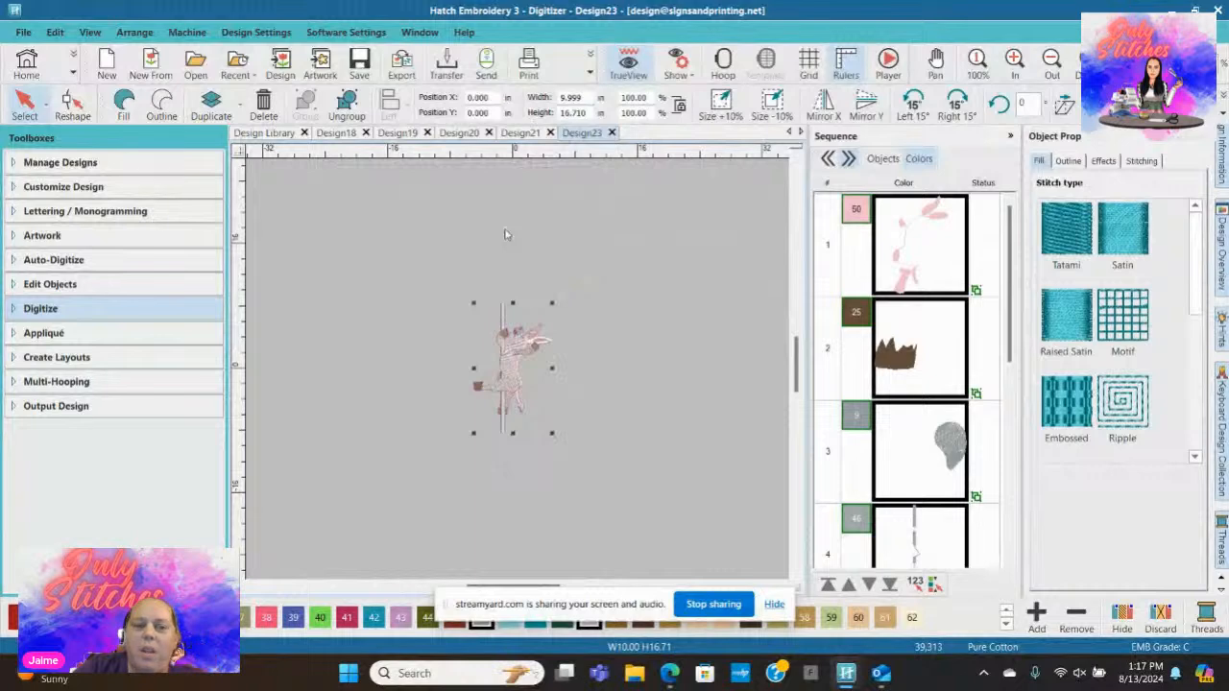
# Step: Delete the donkey design and insert the Welcome Home Card PES design from the Desktop folder in its place
pyautogui.press('Delete')
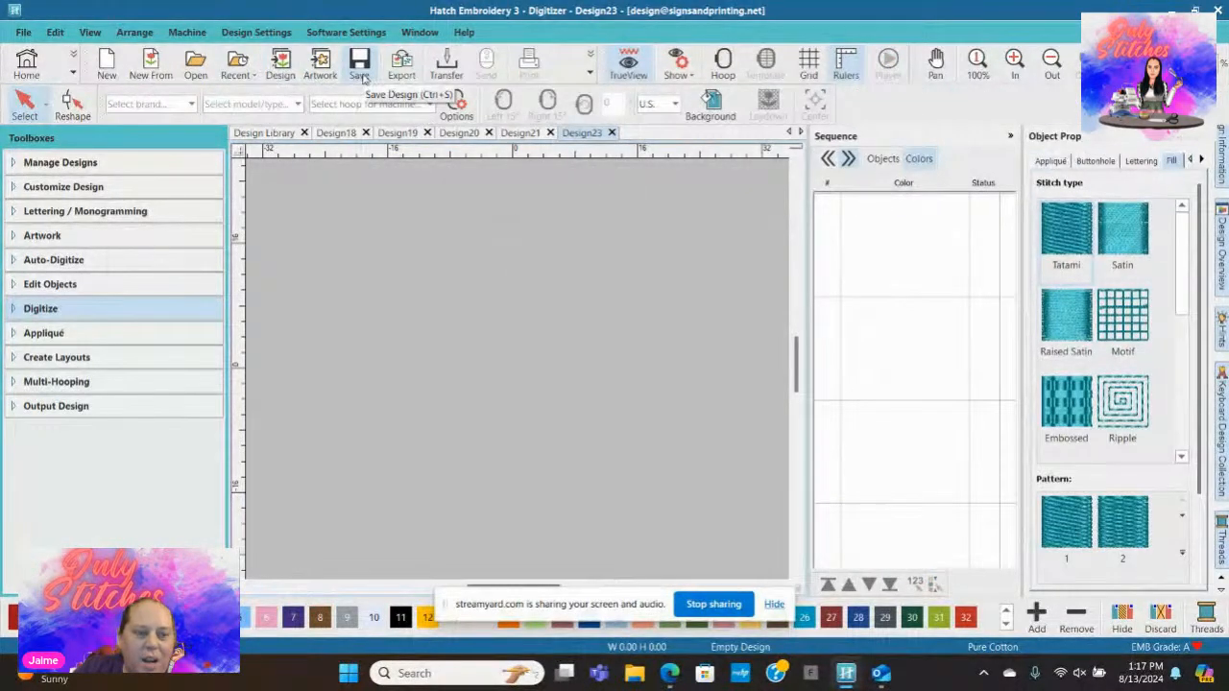
pyautogui.click(291, 64)
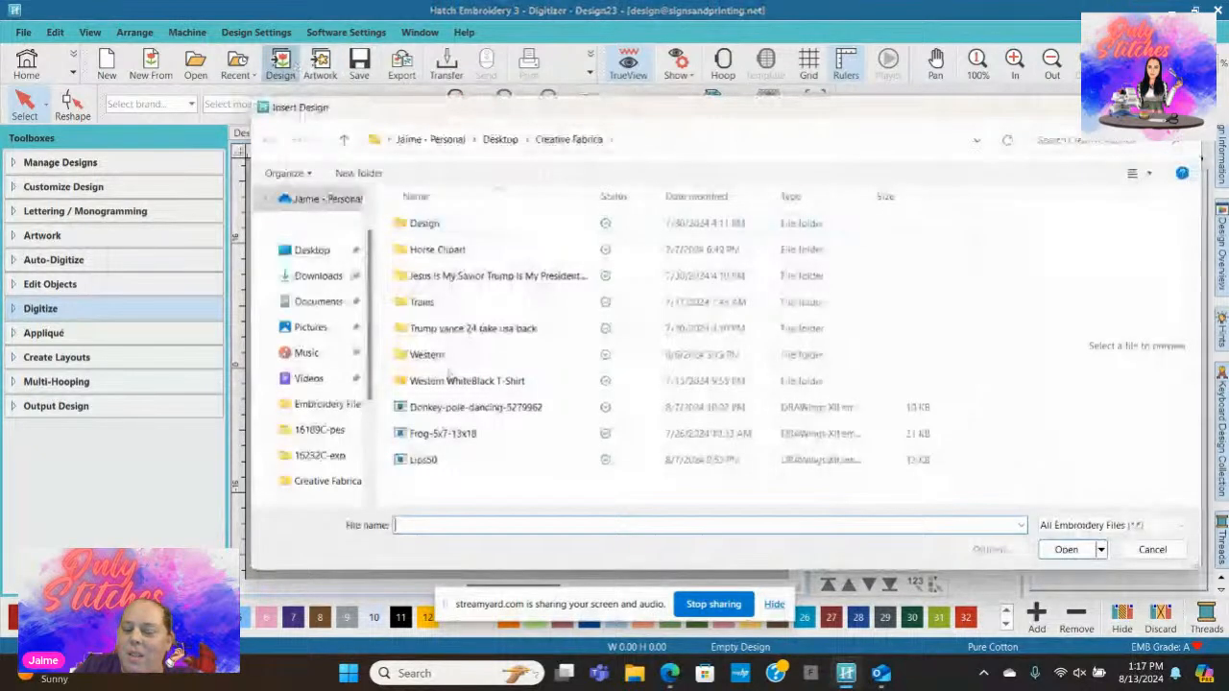
pyautogui.click(501, 140)
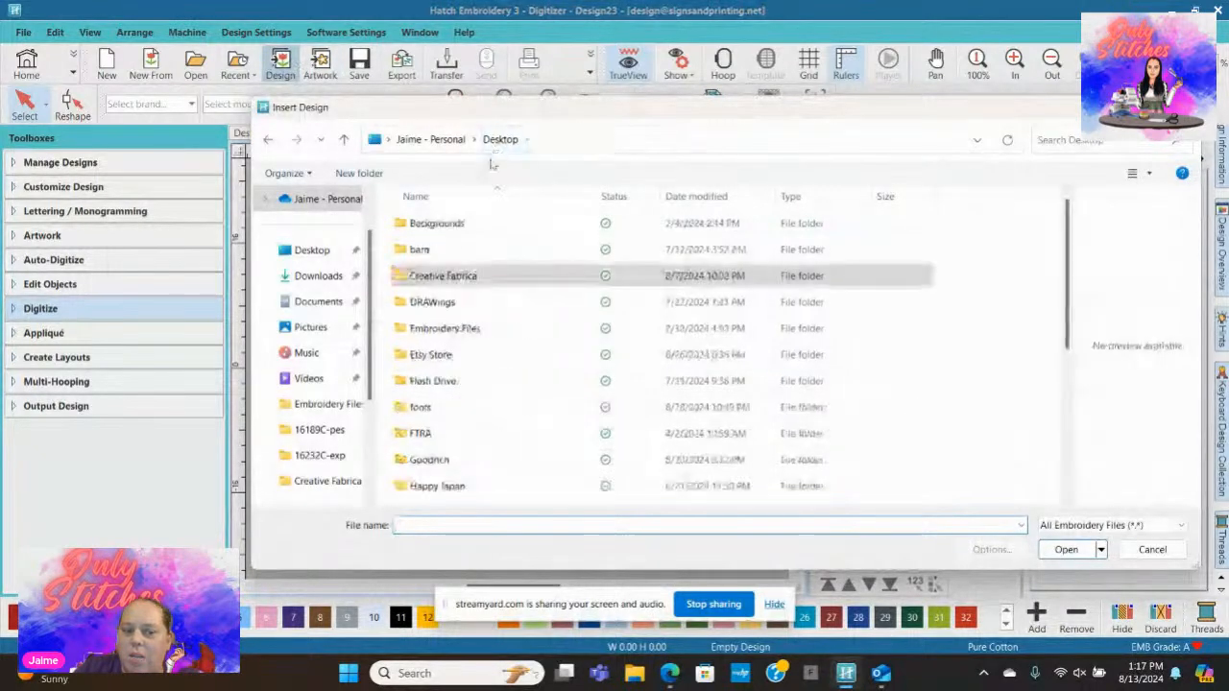
pyautogui.scroll(-5, 462, 401)
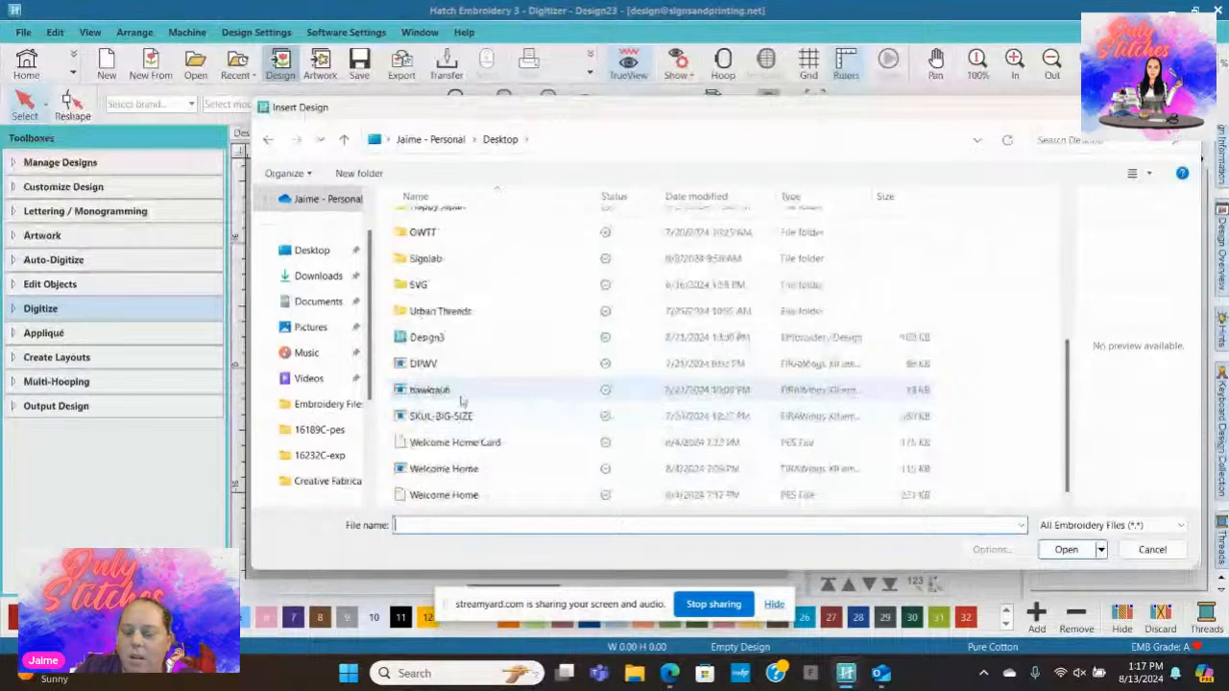
pyautogui.click(465, 442)
pyautogui.click(1063, 550)
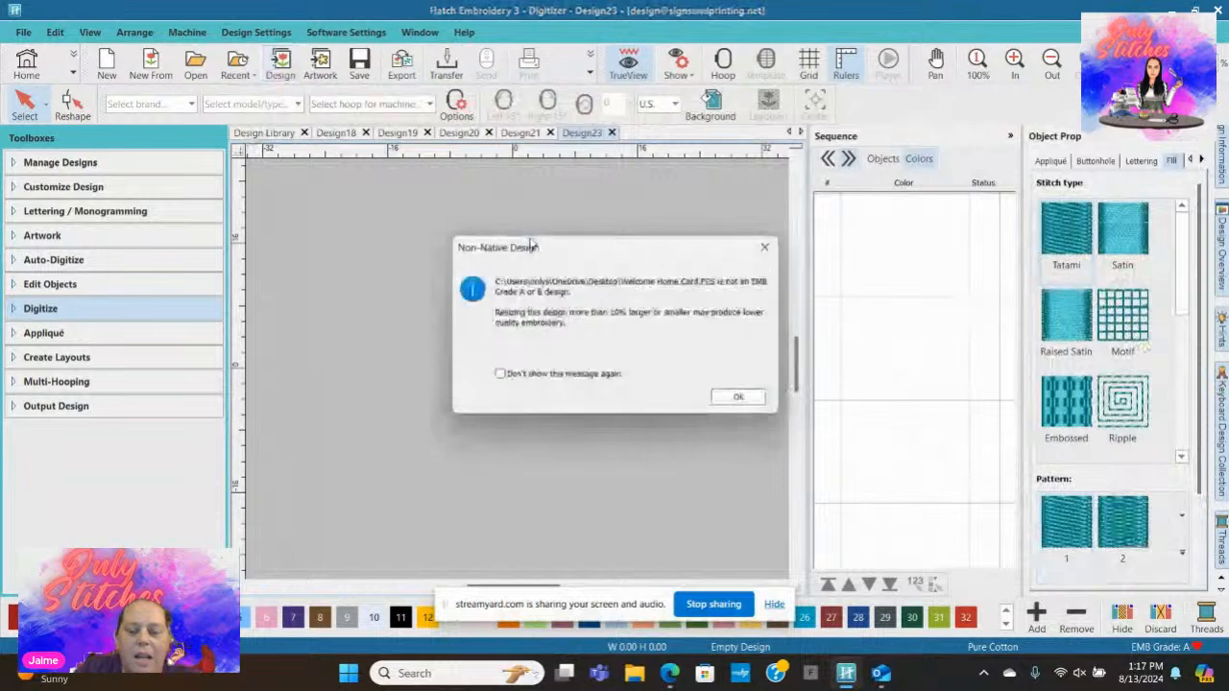
pyautogui.click(736, 398)
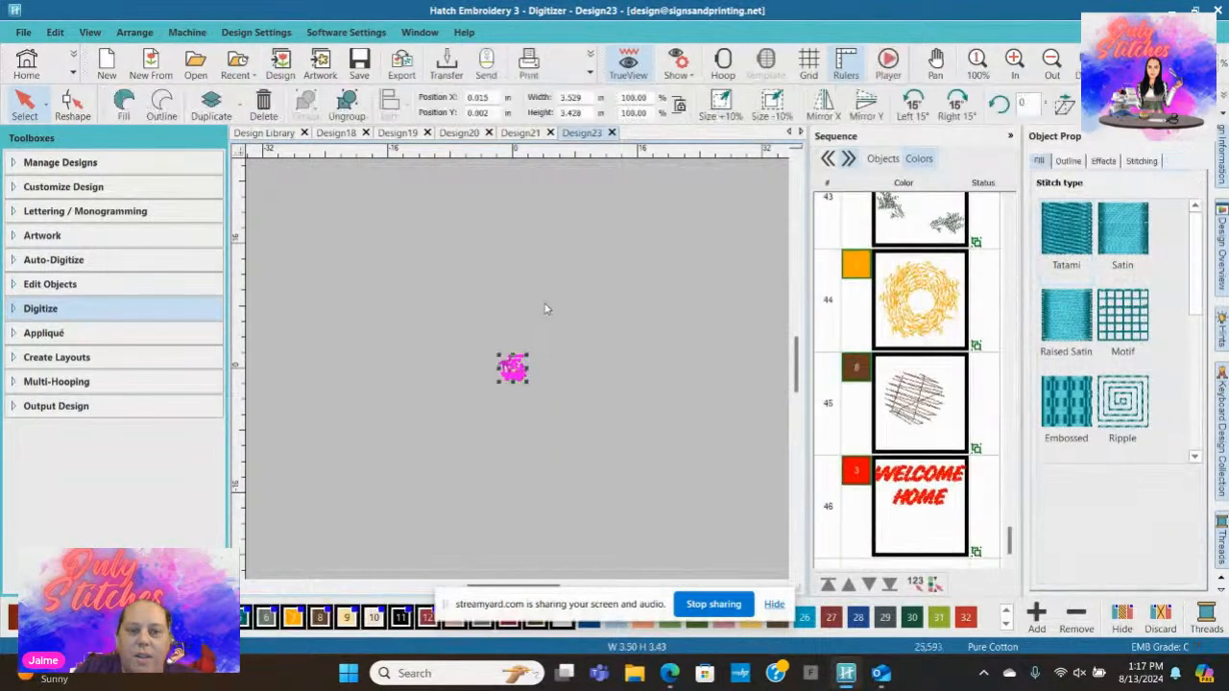
# Step: Enlarge the Welcome Home design proportionally to a width of 10 in and examine its animal faces up close
pyautogui.click(579, 98)
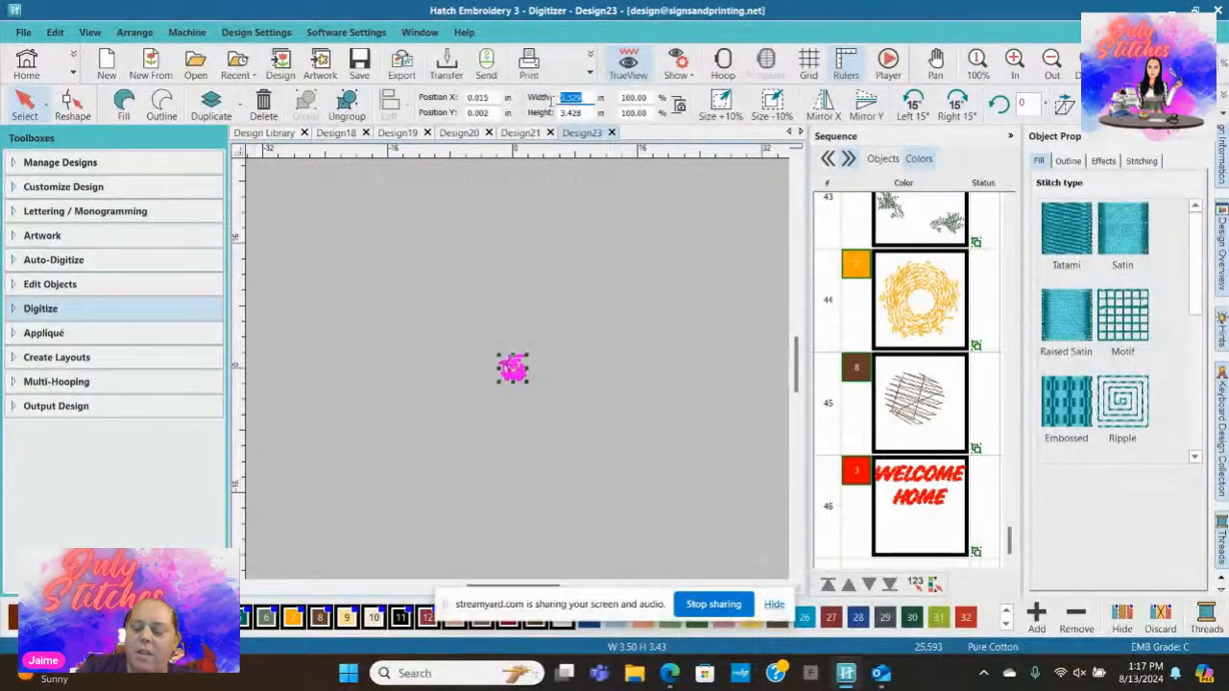
pyautogui.write('10')
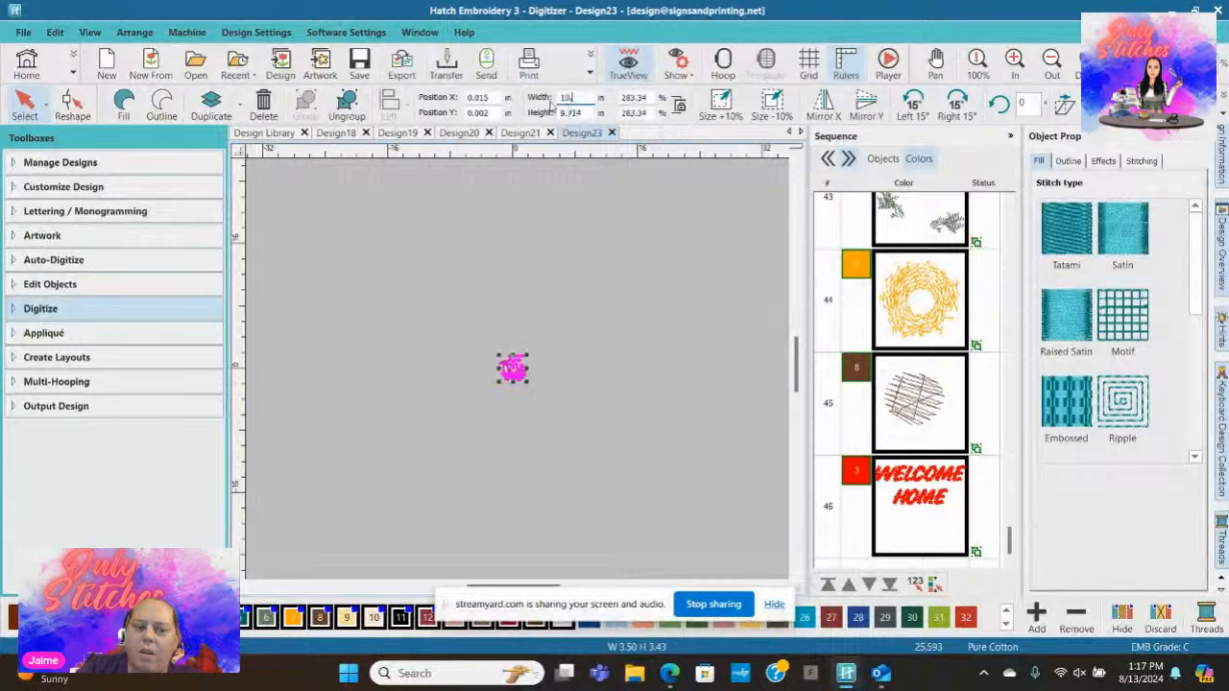
pyautogui.press('Return')
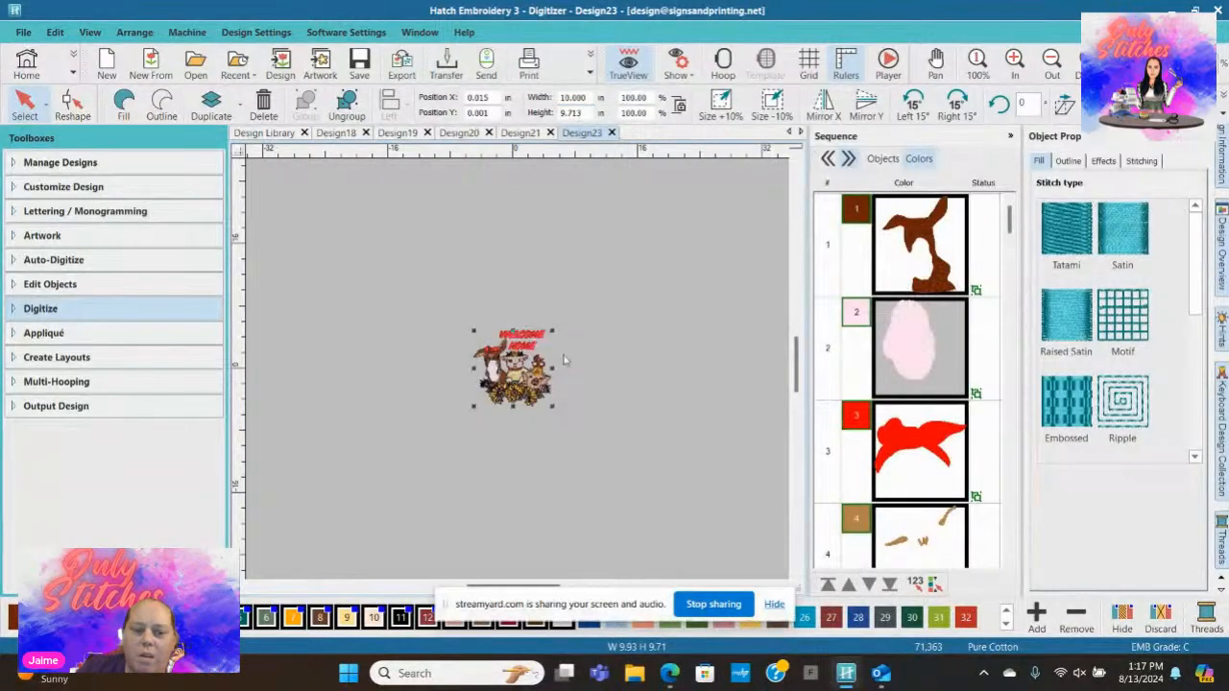
pyautogui.scroll(6, 578, 348)
pyautogui.scroll(4, 485, 378)
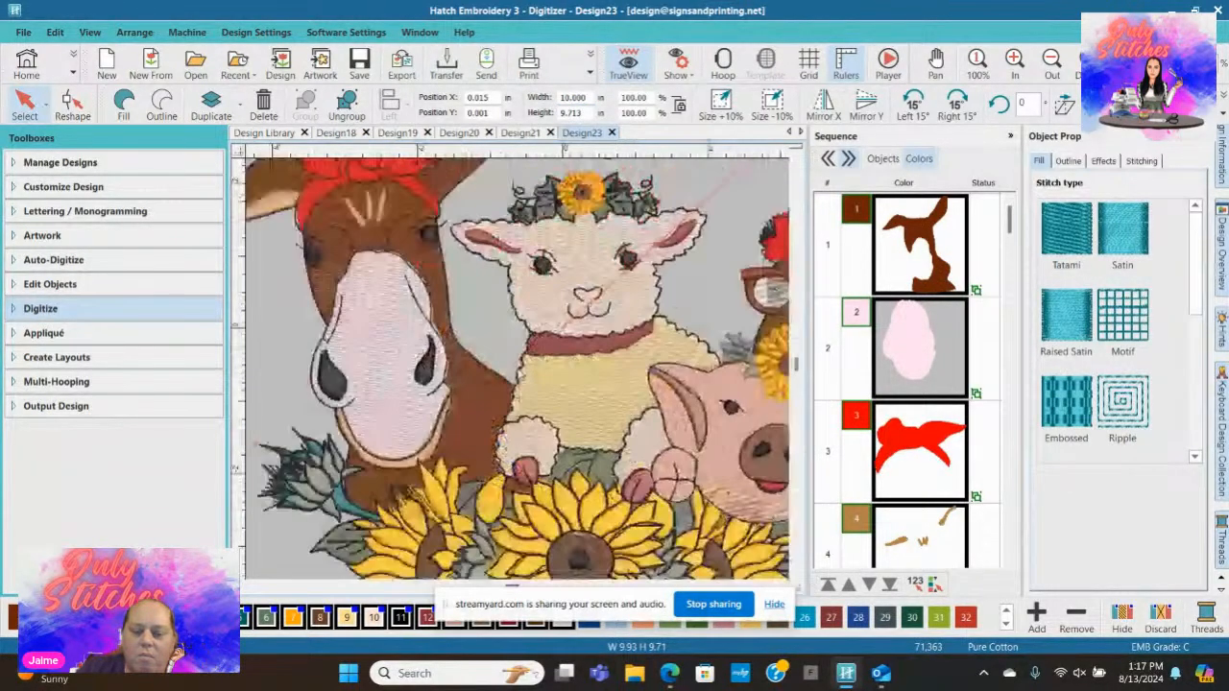
# Step: Enlarge the Welcome Home design proportionally to a width of 25 in and deselect it
pyautogui.scroll(-8, 514, 371)
pyautogui.moveTo(585, 97); pyautogui.dragTo(548, 95)
pyautogui.write('25.00')
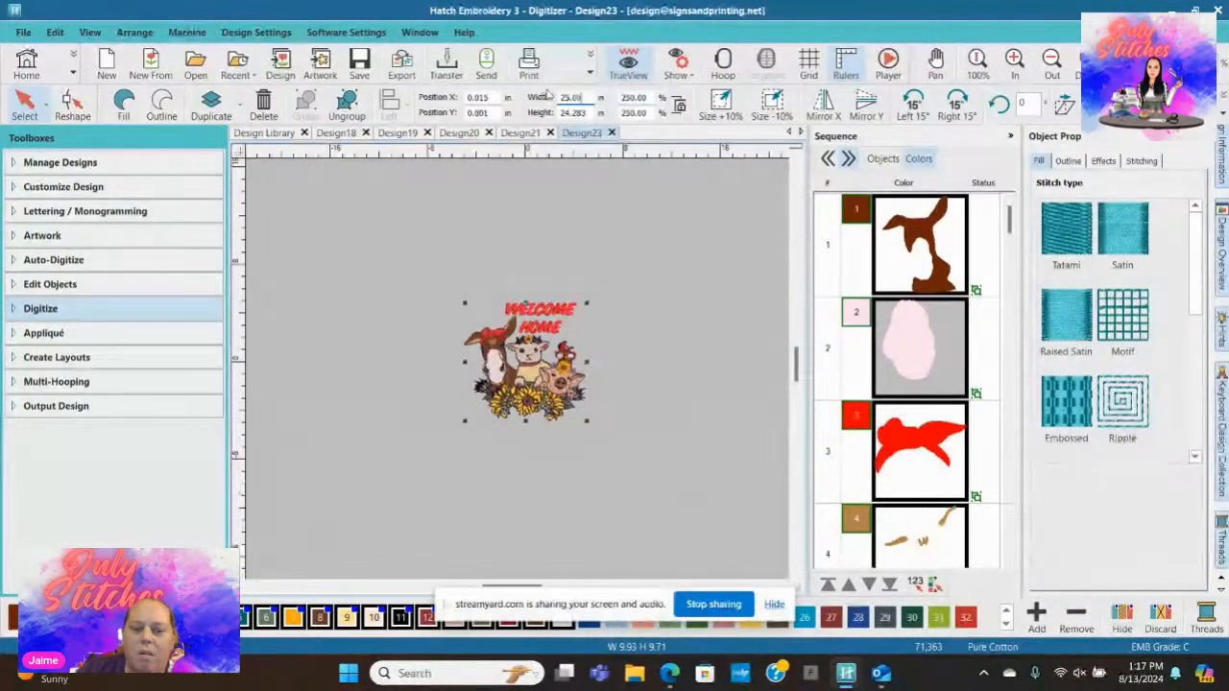
pyautogui.press('Return')
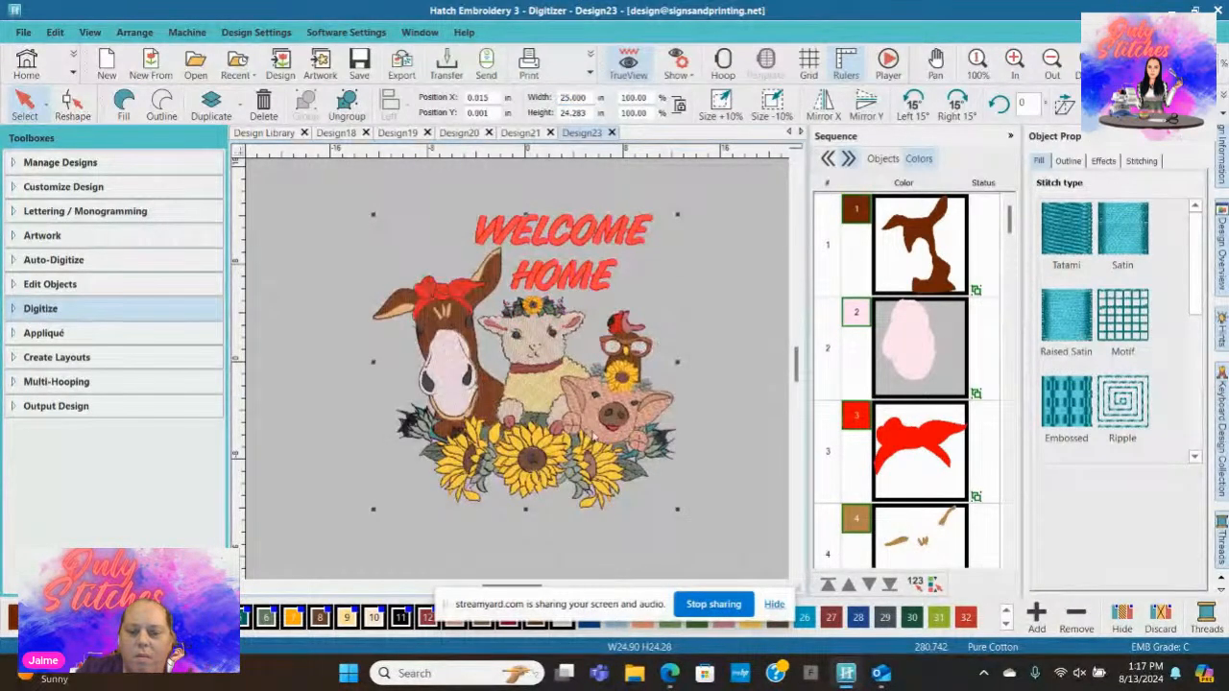
pyautogui.click(708, 403)
# Step: Examine the enlarged pig's face, ear outline and paws and the sunflowers beneath it for gaps and overlapping stitches
pyautogui.scroll(5, 603, 425)
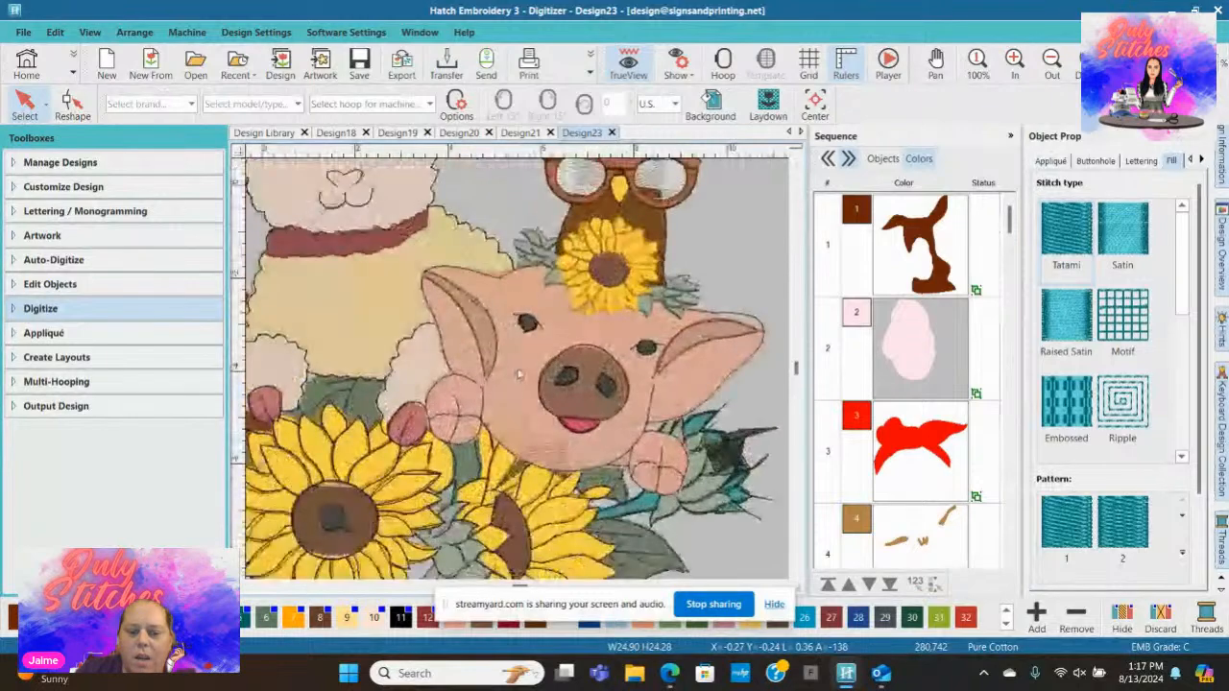
pyautogui.scroll(2, 518, 375)
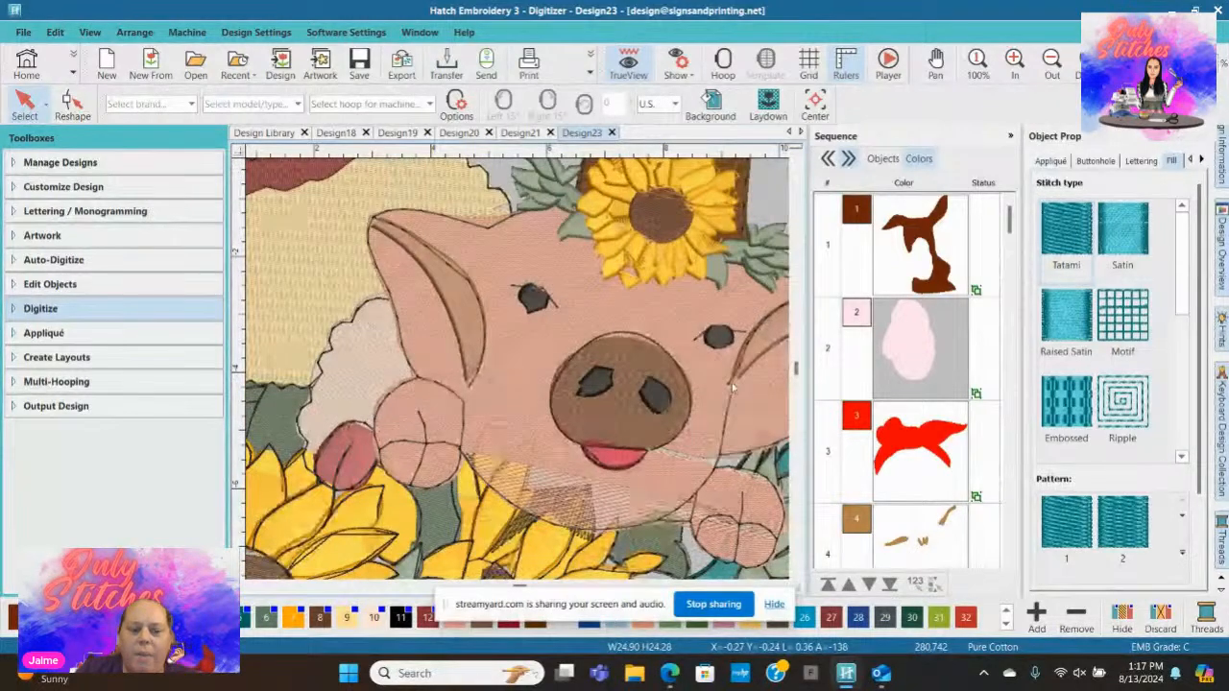
pyautogui.scroll(2, 567, 512)
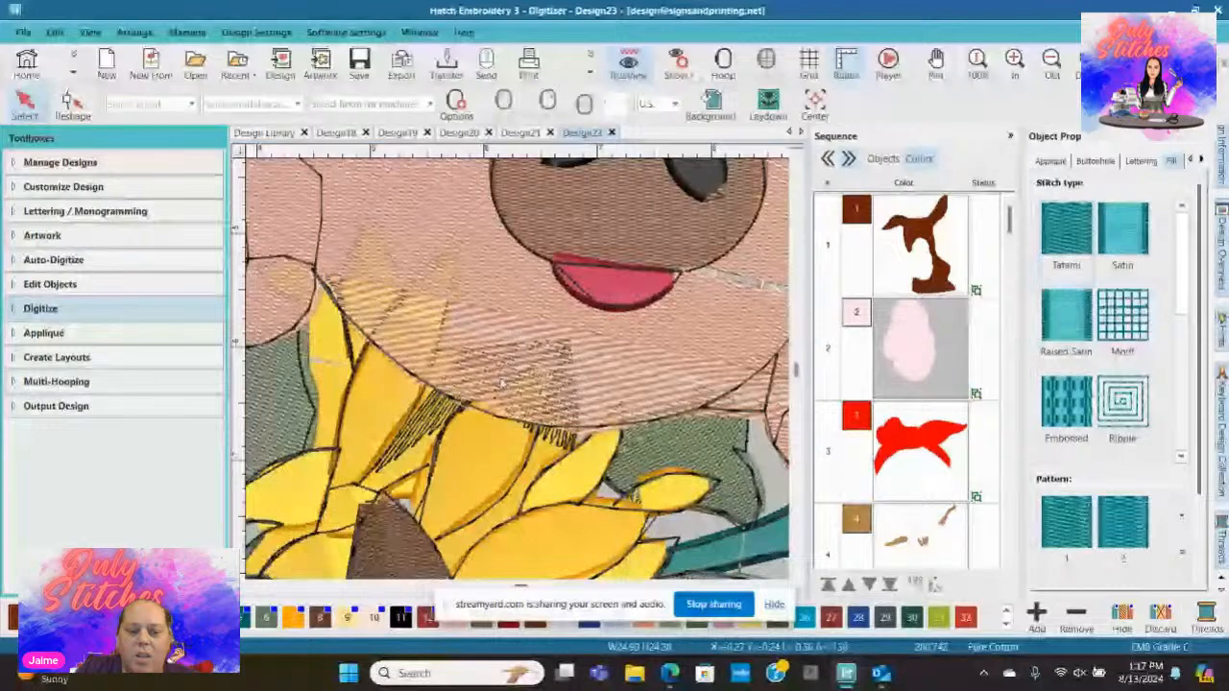
pyautogui.scroll(-2, 501, 382)
pyautogui.scroll(-1, 544, 422)
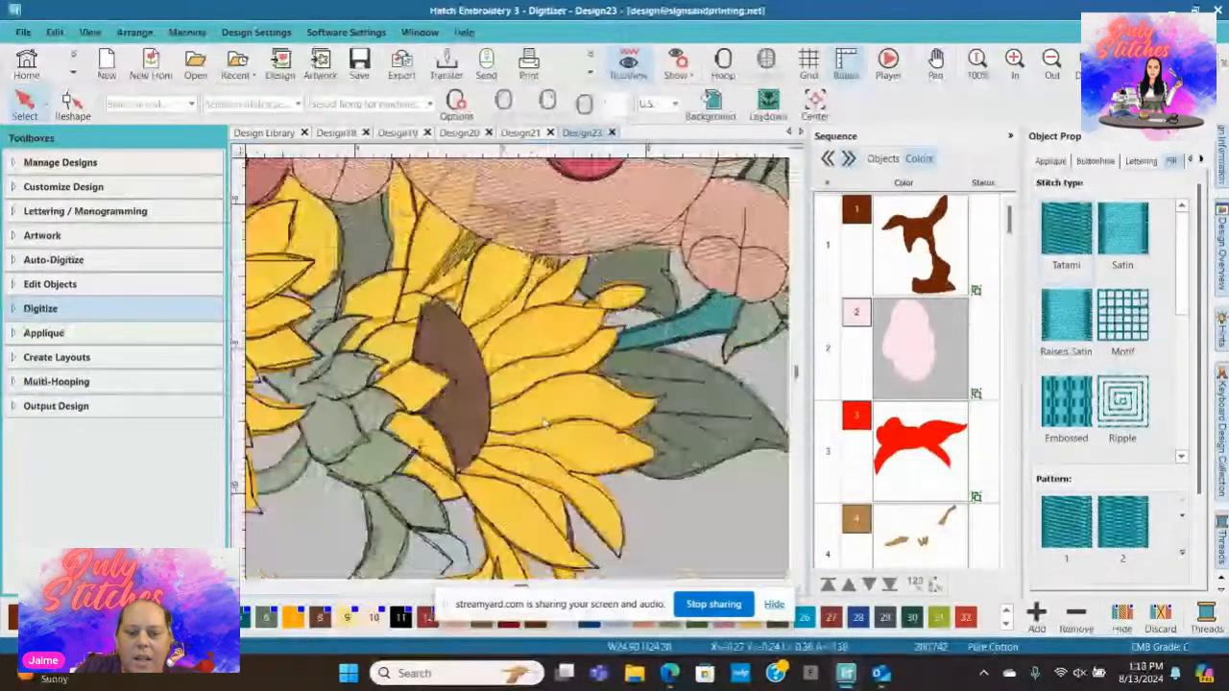
pyautogui.scroll(2, 544, 422)
pyautogui.scroll(-2, 523, 372)
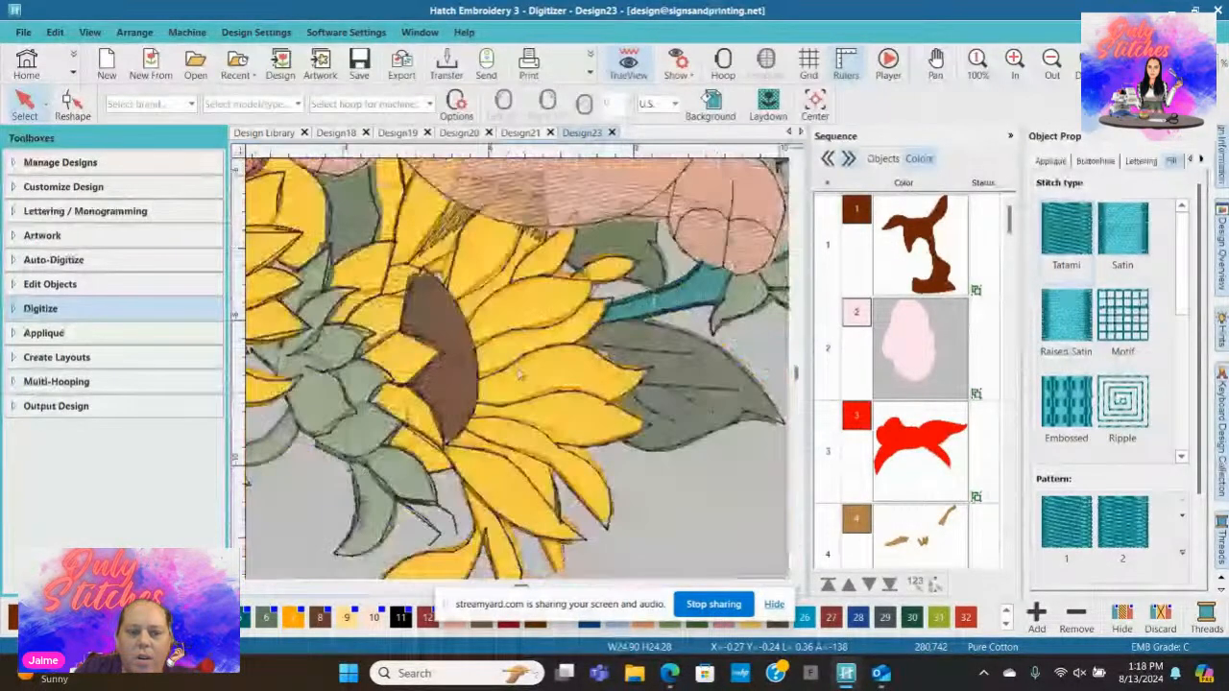
pyautogui.scroll(1, 576, 240)
pyautogui.scroll(2, 544, 396)
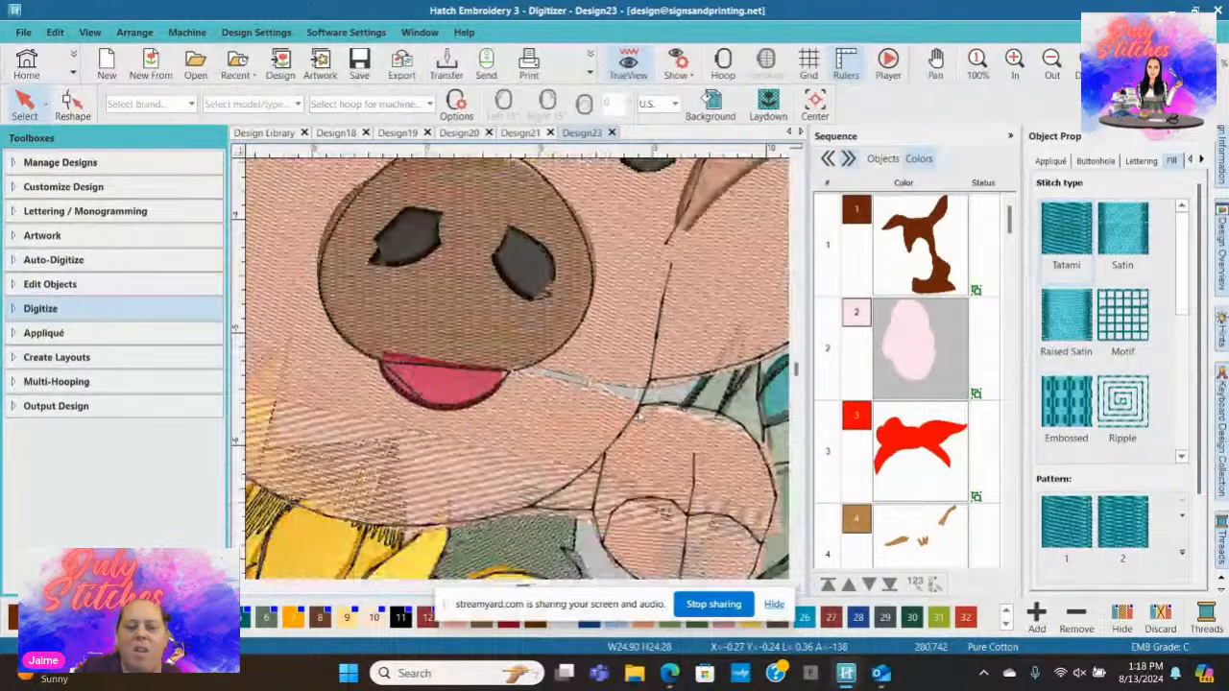
pyautogui.scroll(-3, 639, 412)
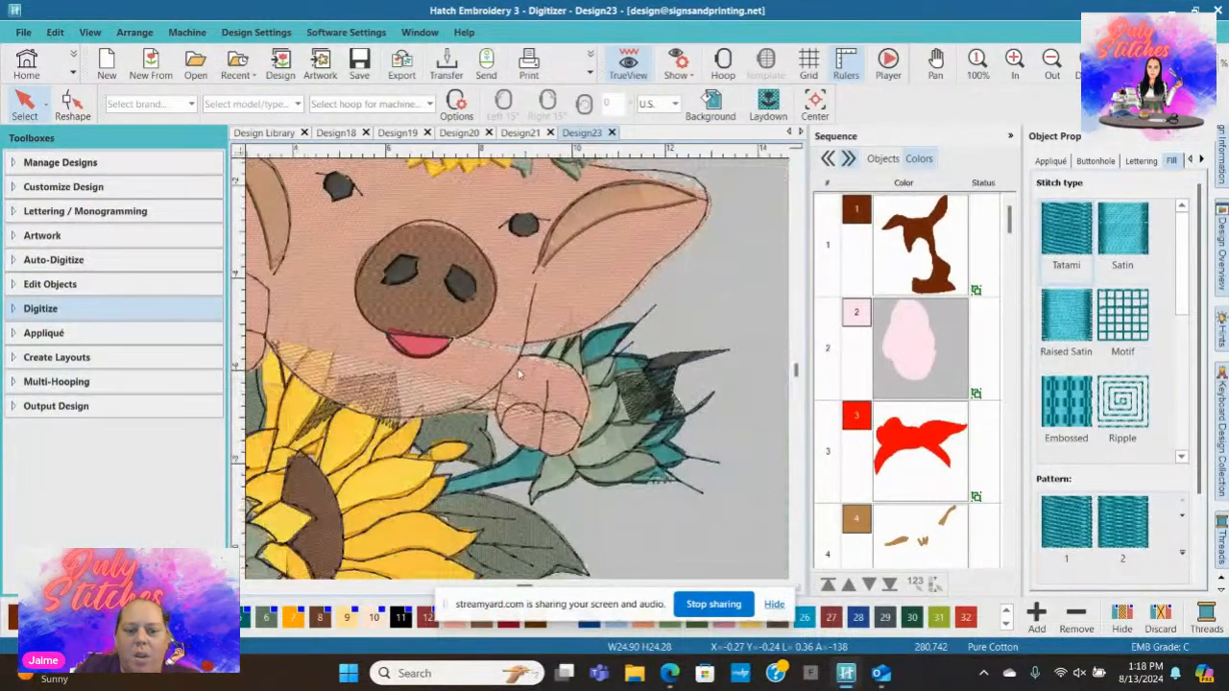
pyautogui.scroll(5, 629, 394)
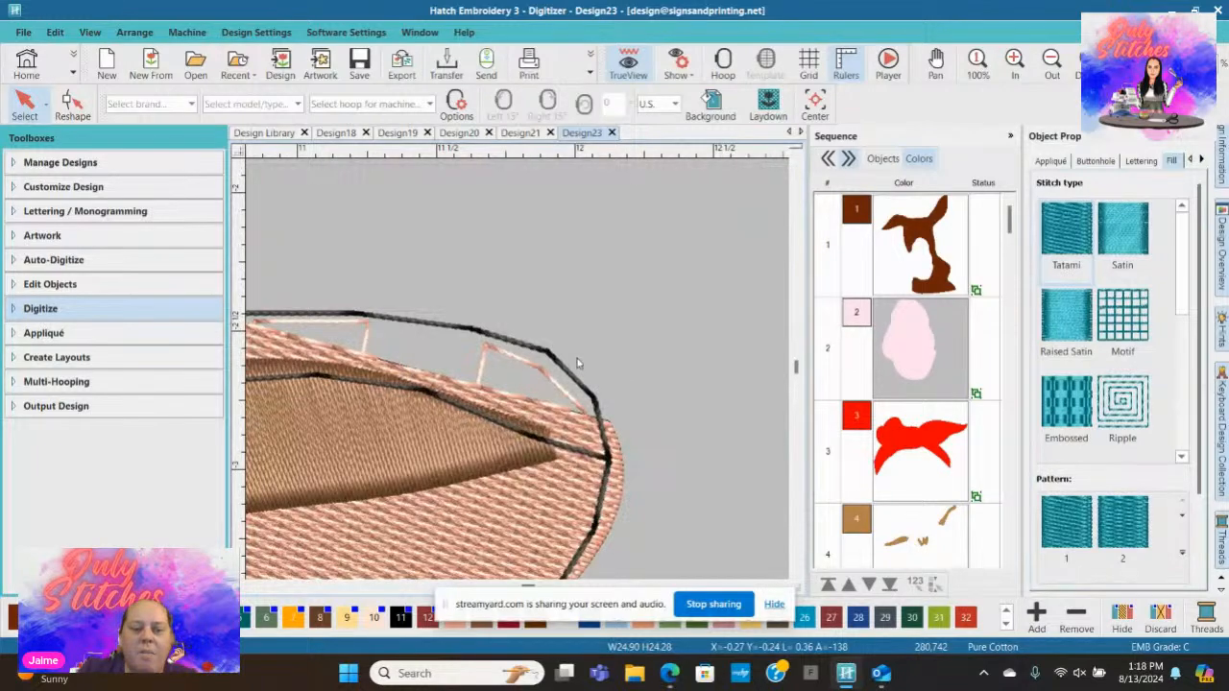
pyautogui.scroll(-4, 578, 364)
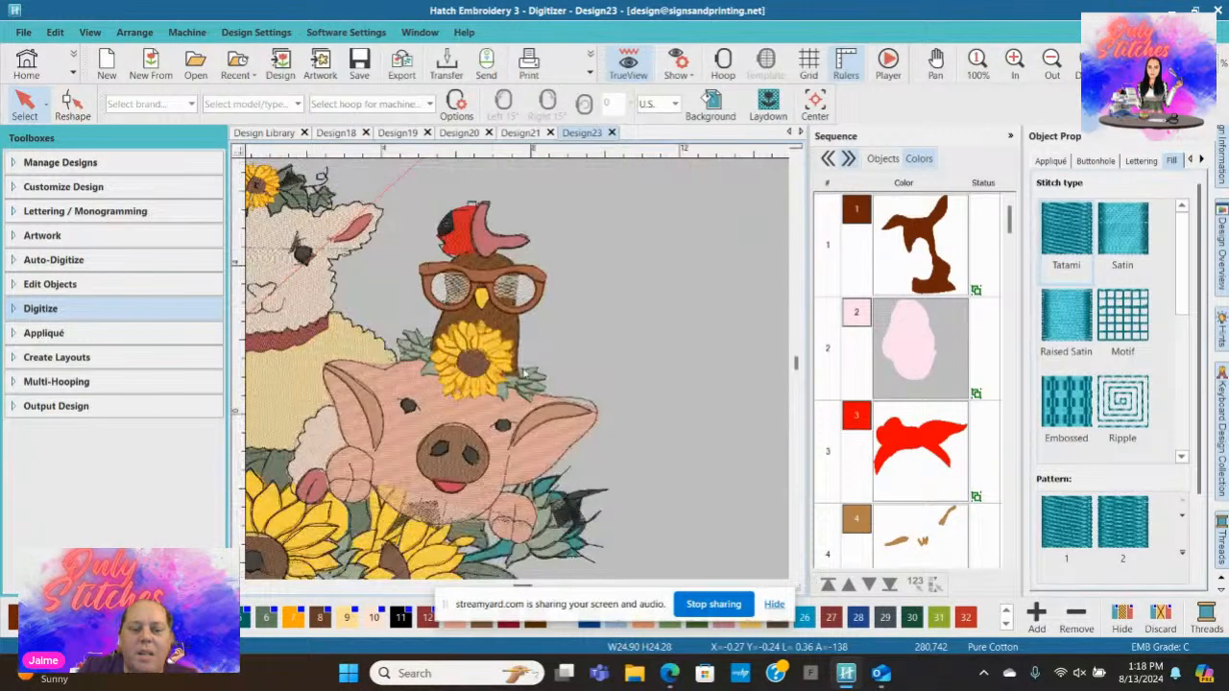
# Step: Examine the stitching of the bird's glasses, the lamb's face and the sunflowers and leaves below the brown animal
pyautogui.scroll(3, 521, 375)
pyautogui.scroll(3, 520, 374)
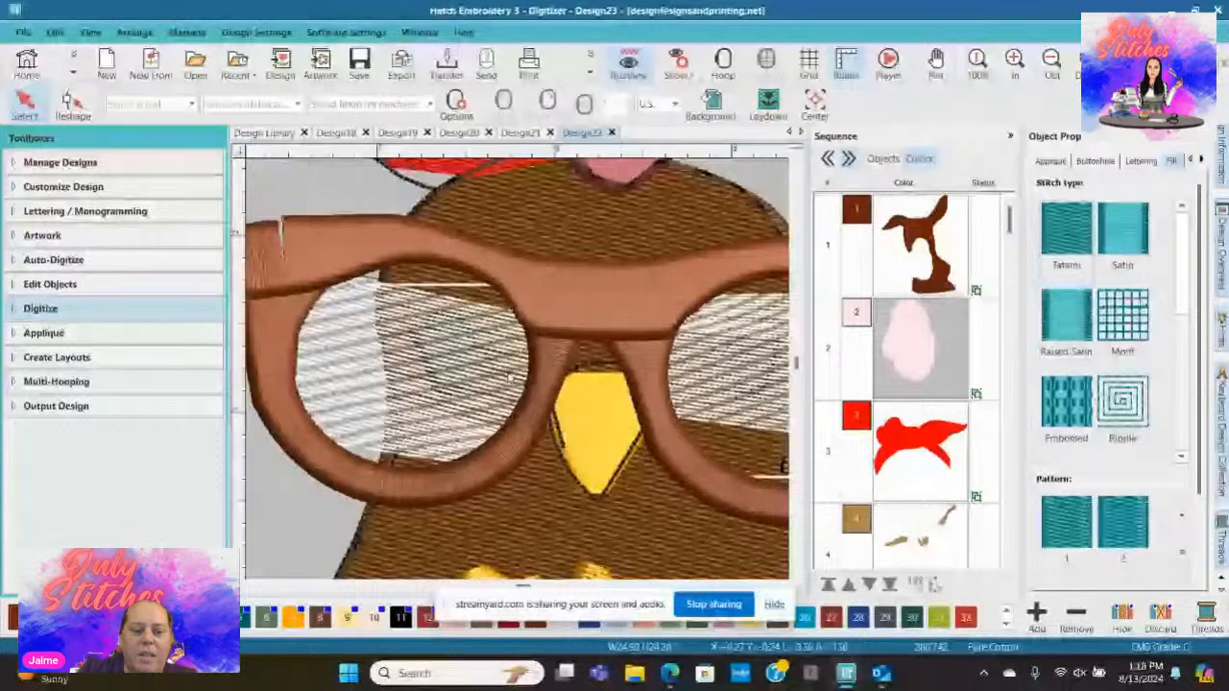
pyautogui.scroll(-3, 510, 376)
pyautogui.scroll(5, 506, 328)
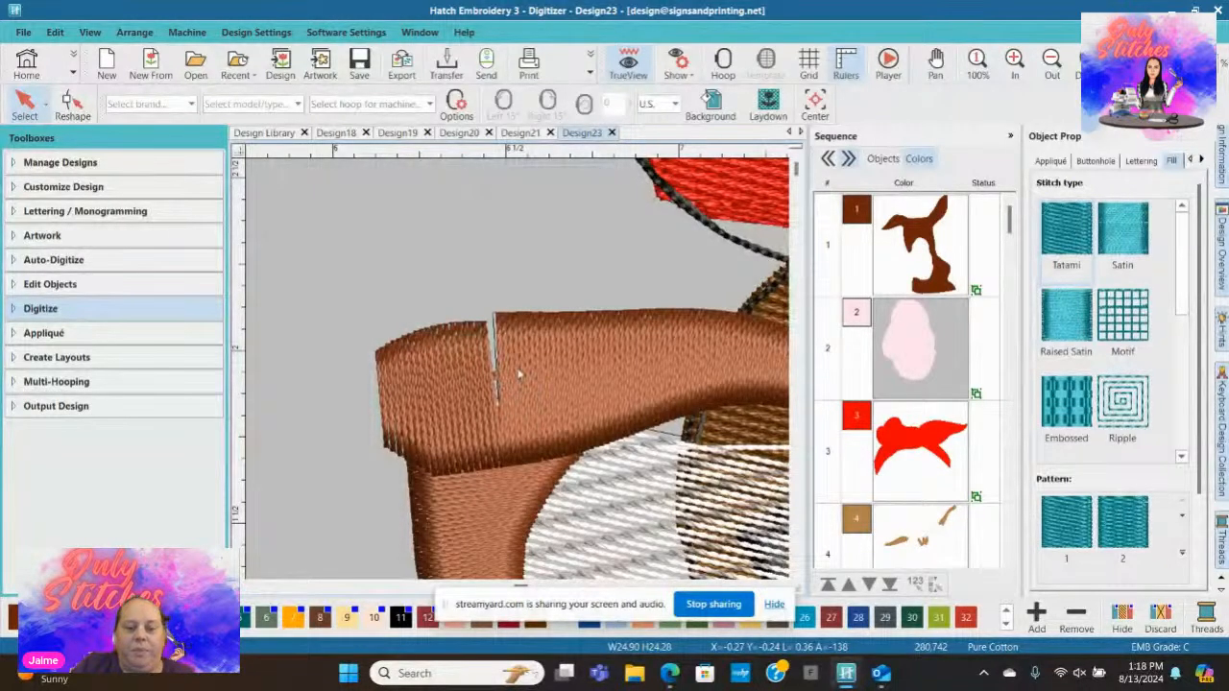
pyautogui.scroll(-3, 519, 374)
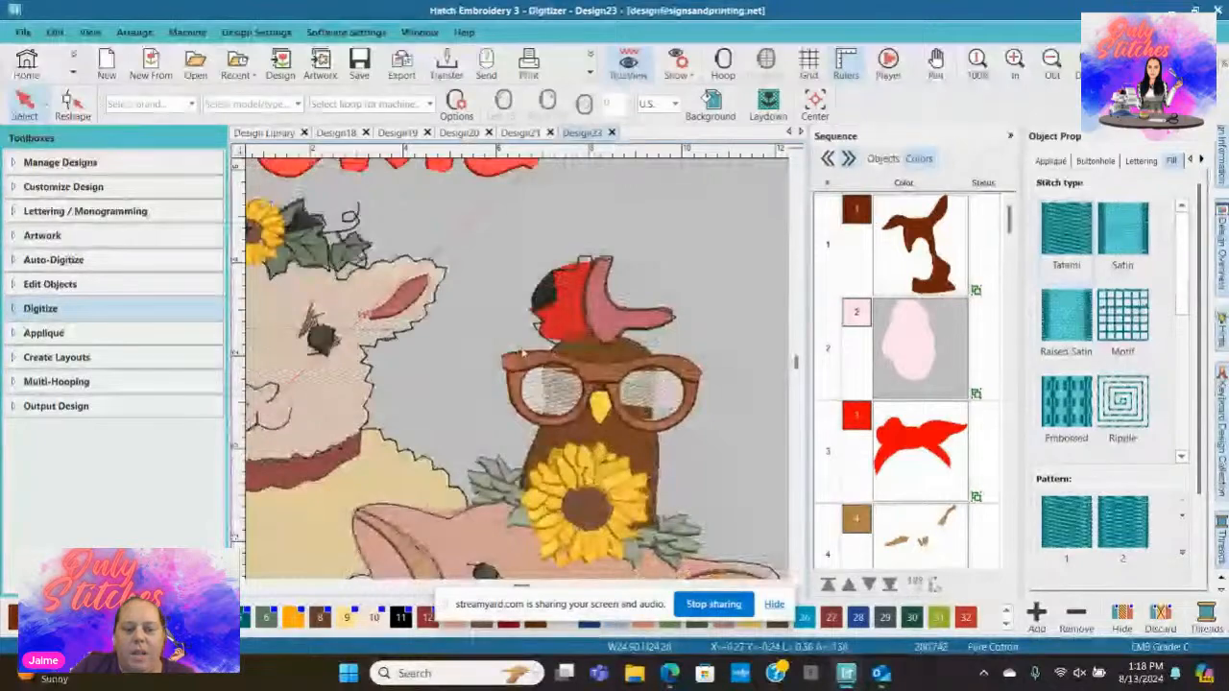
pyautogui.scroll(-2, 522, 352)
pyautogui.scroll(3, 519, 374)
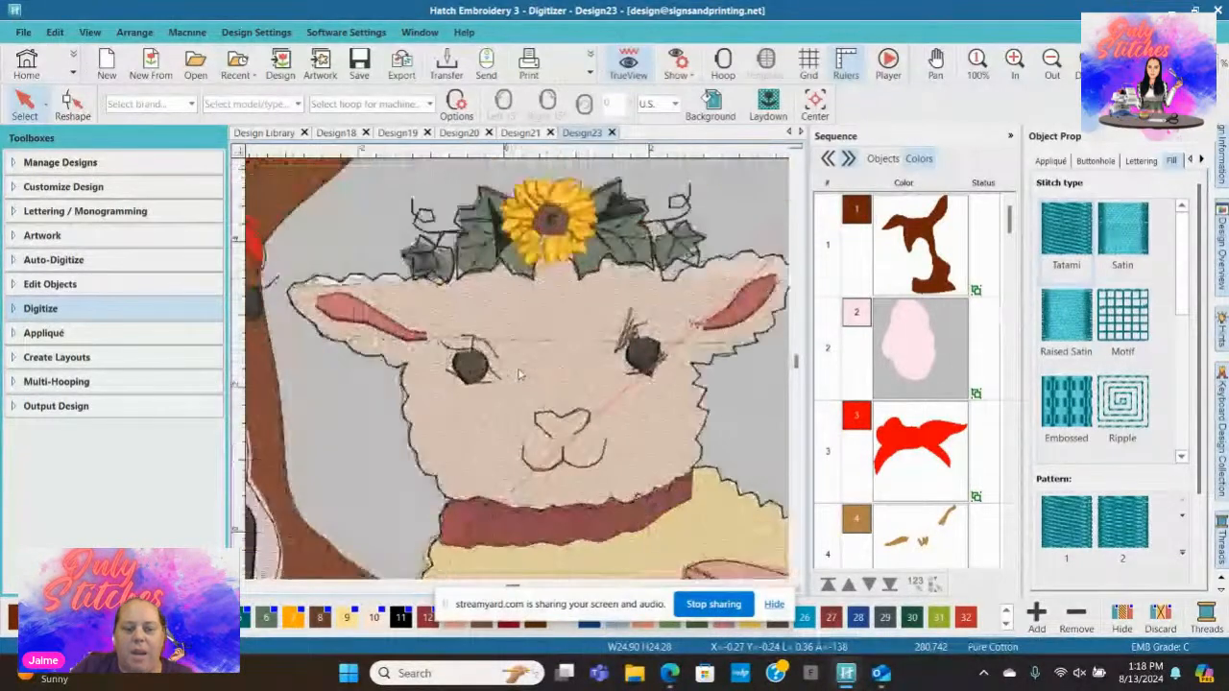
pyautogui.scroll(3, 519, 374)
pyautogui.scroll(-2, 519, 374)
pyautogui.scroll(-4, 519, 375)
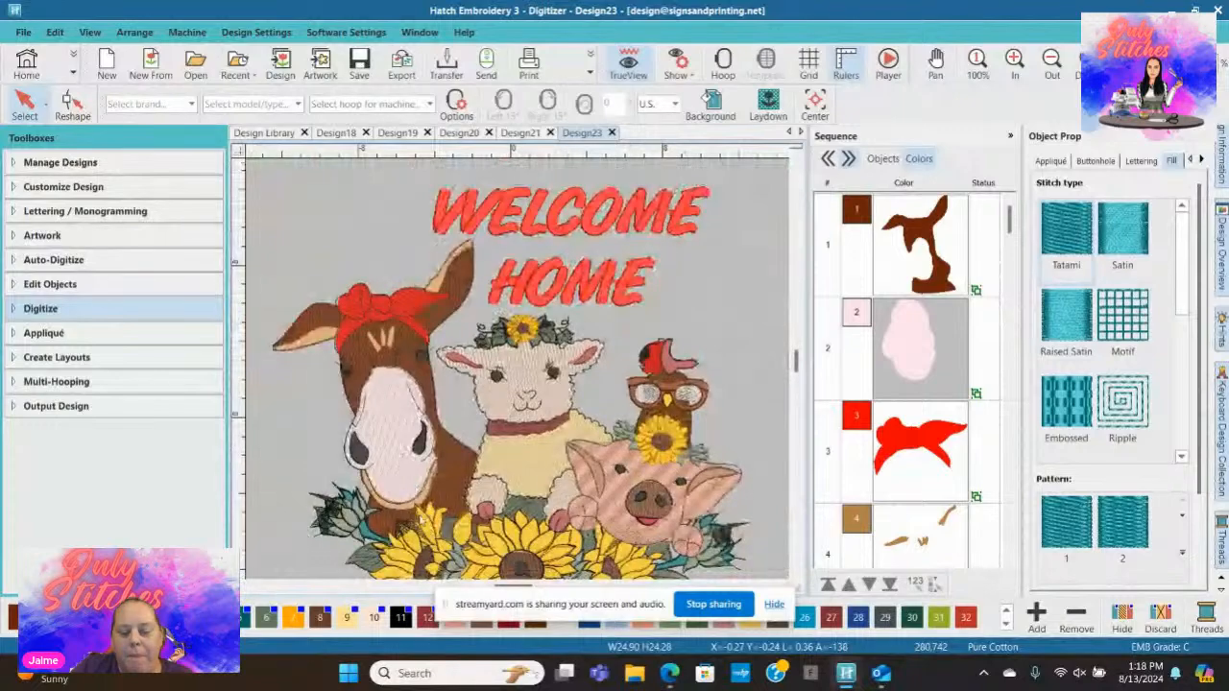
pyautogui.scroll(3, 520, 373)
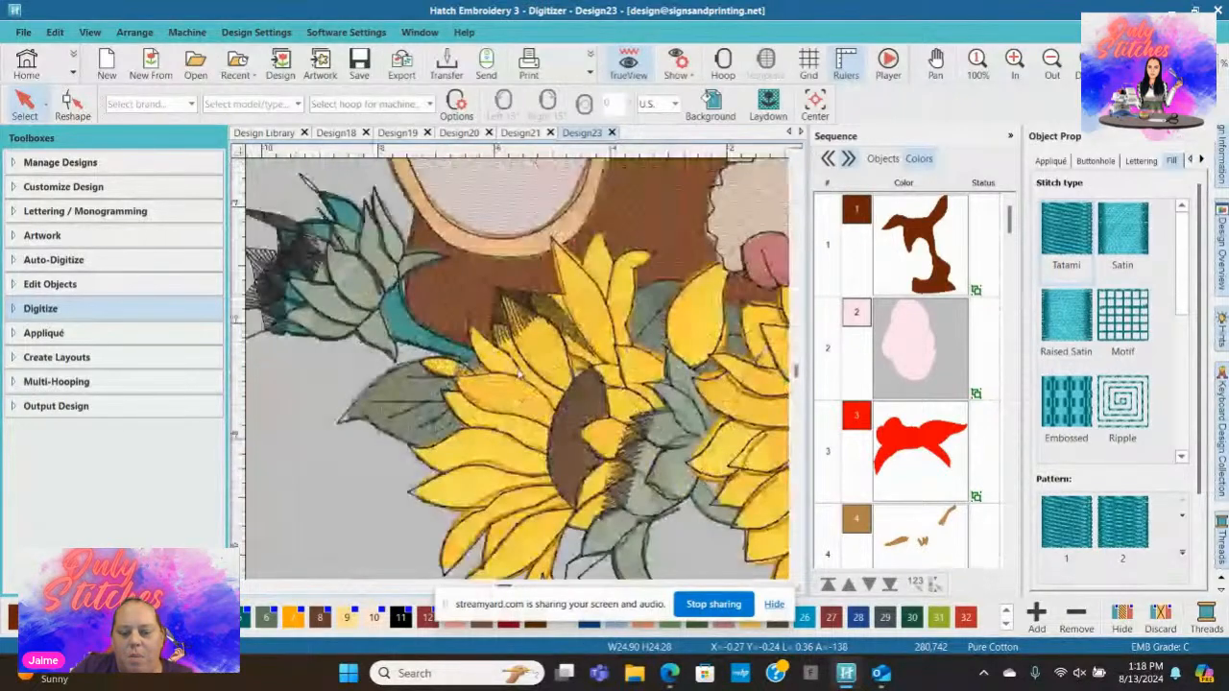
pyautogui.scroll(1, 518, 375)
pyautogui.scroll(1, 519, 375)
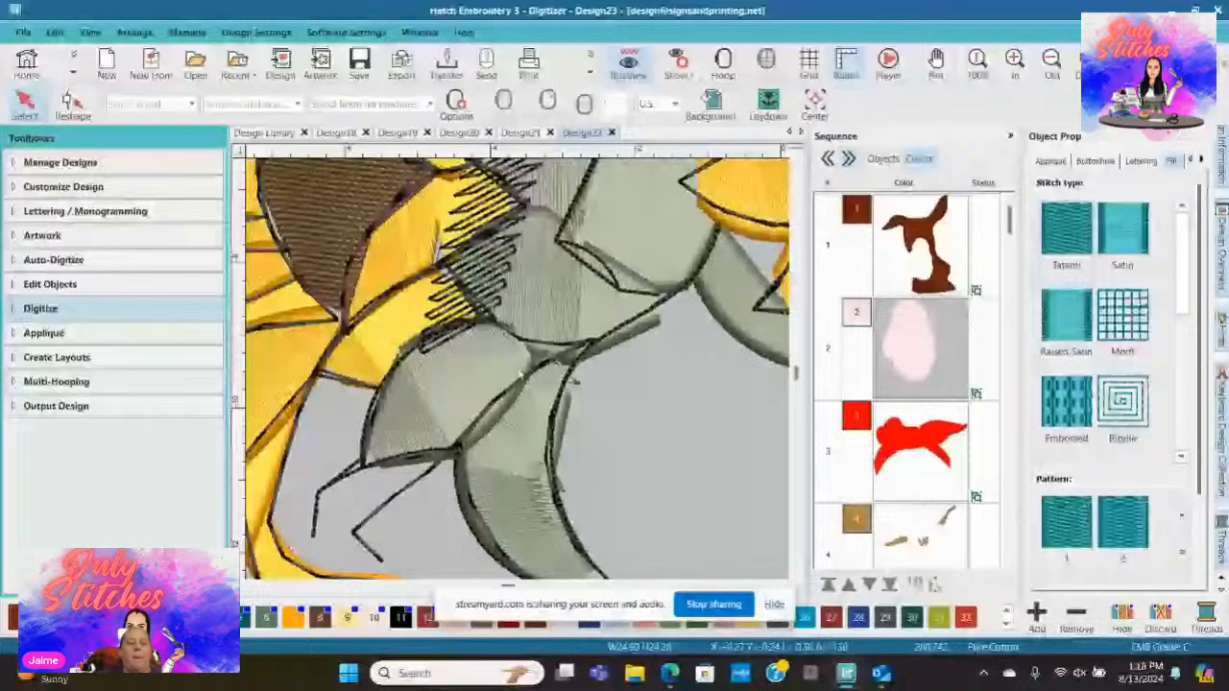
pyautogui.scroll(-3, 519, 373)
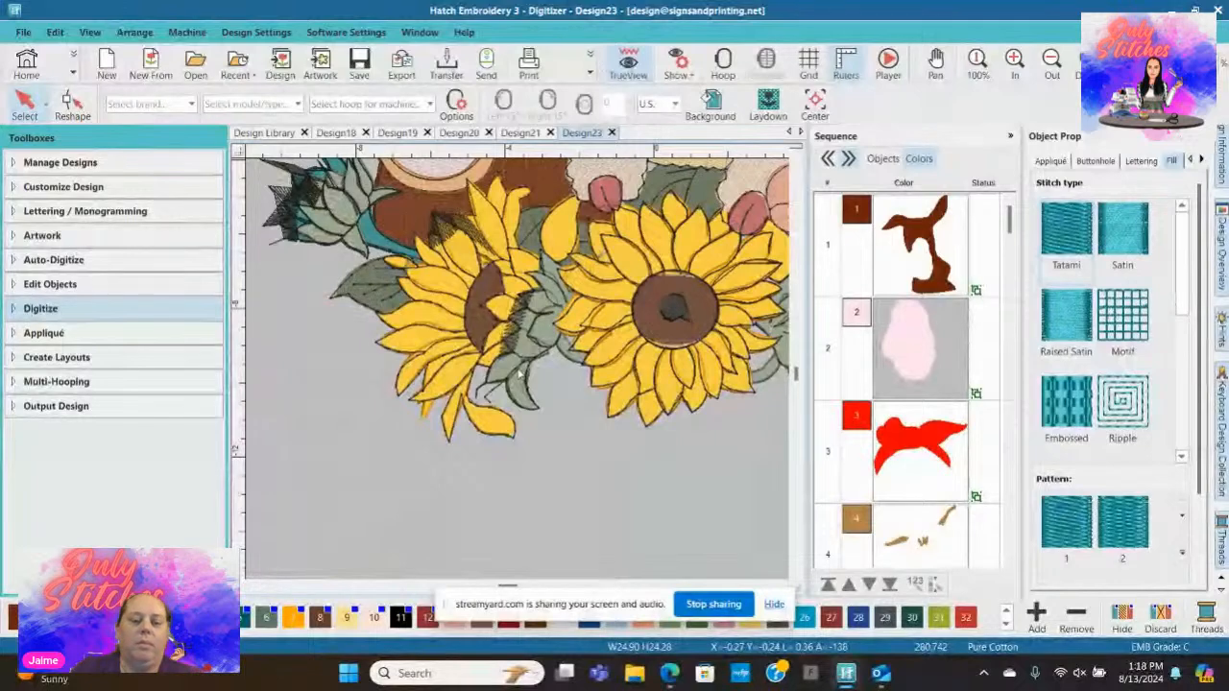
# Step: Close Design23 without saving the changes and switch to the empty Design21
pyautogui.click(612, 133)
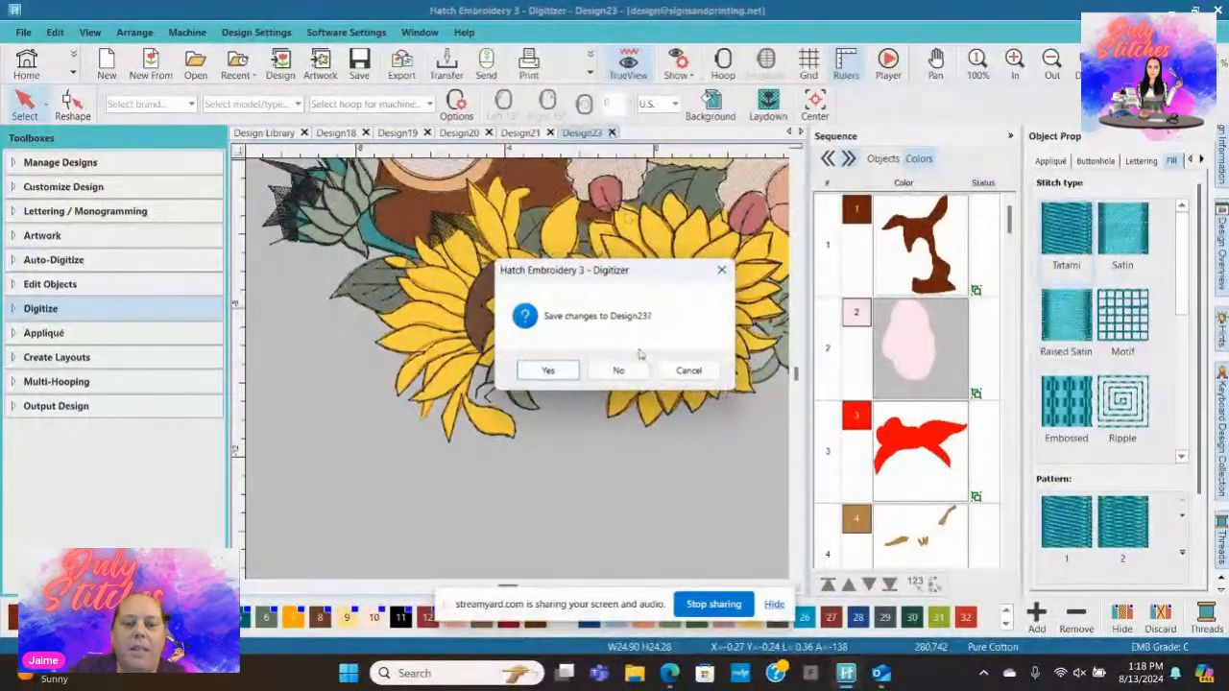
pyautogui.click(620, 370)
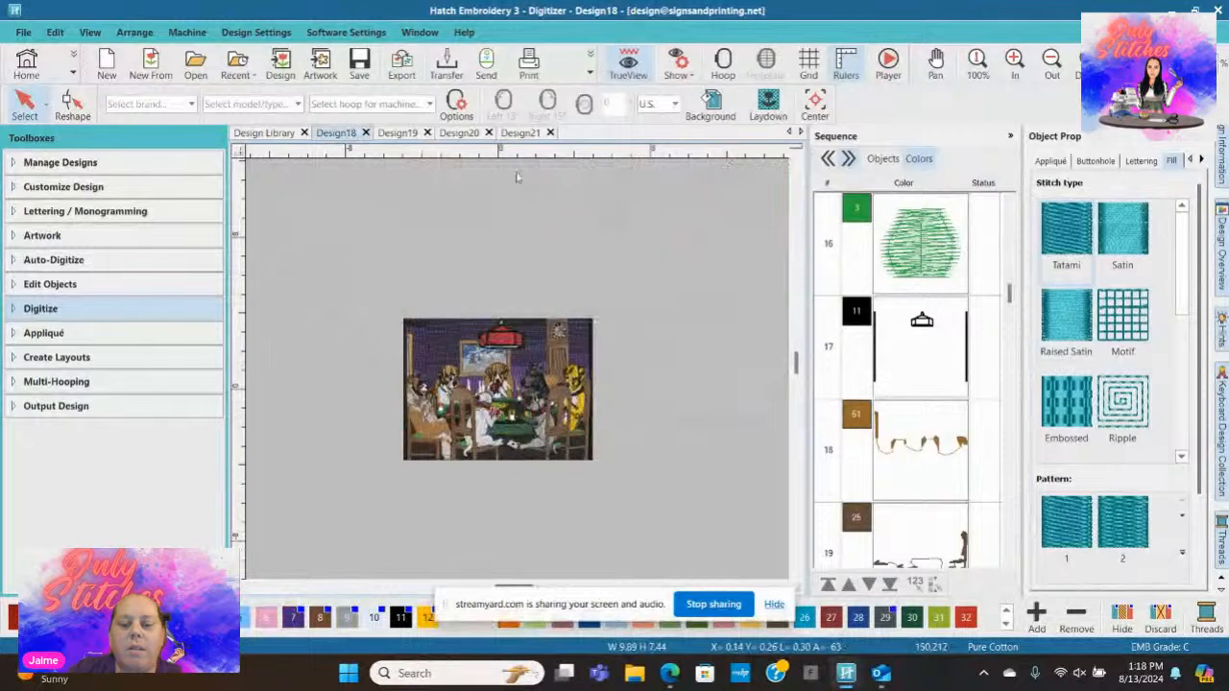
pyautogui.click(520, 133)
pyautogui.scroll(-4, 517, 378)
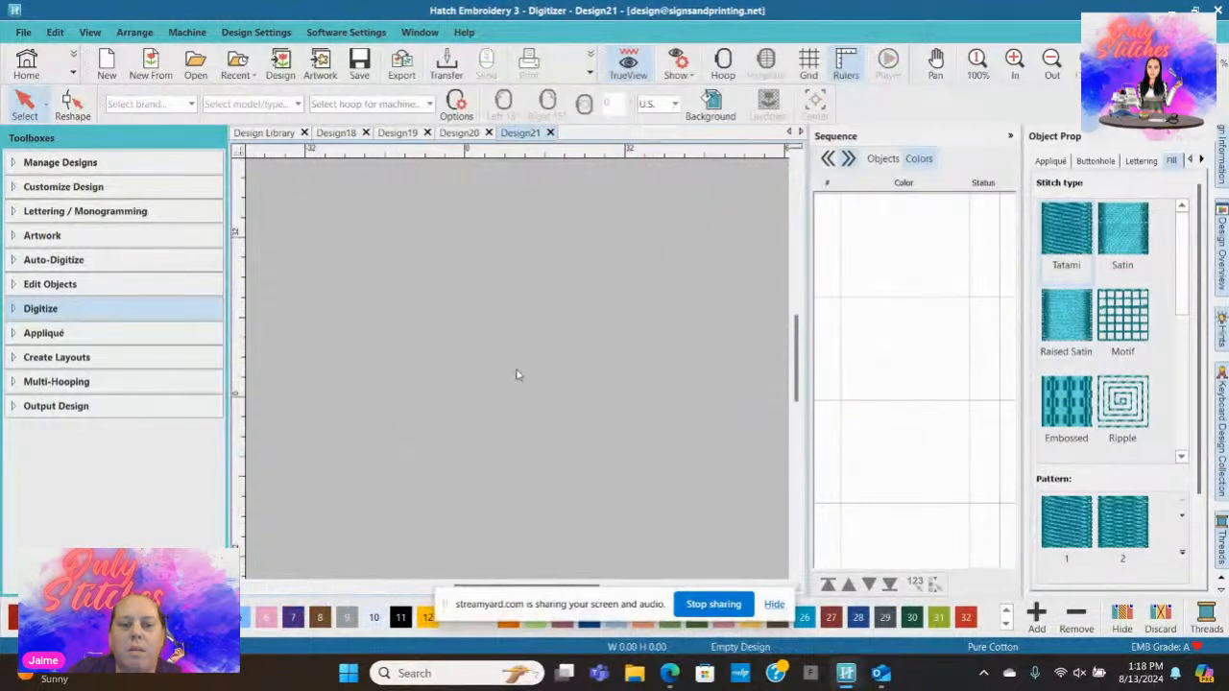
pyautogui.scroll(5, 512, 377)
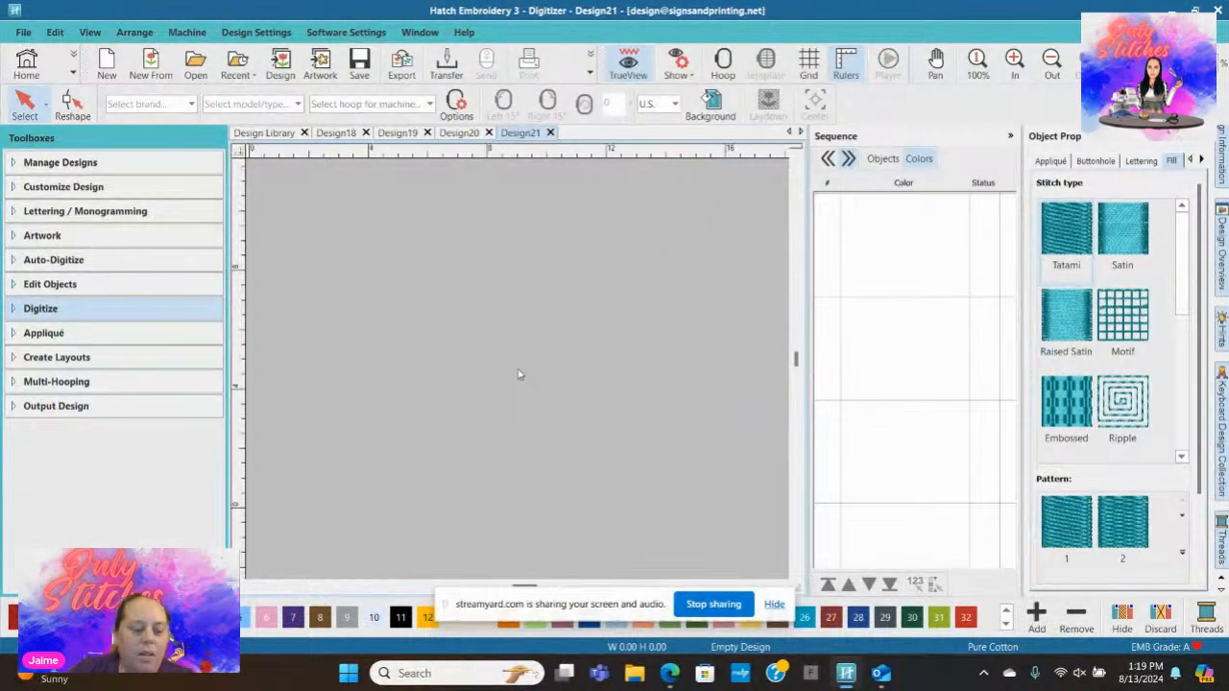
pyautogui.scroll(-1, 518, 375)
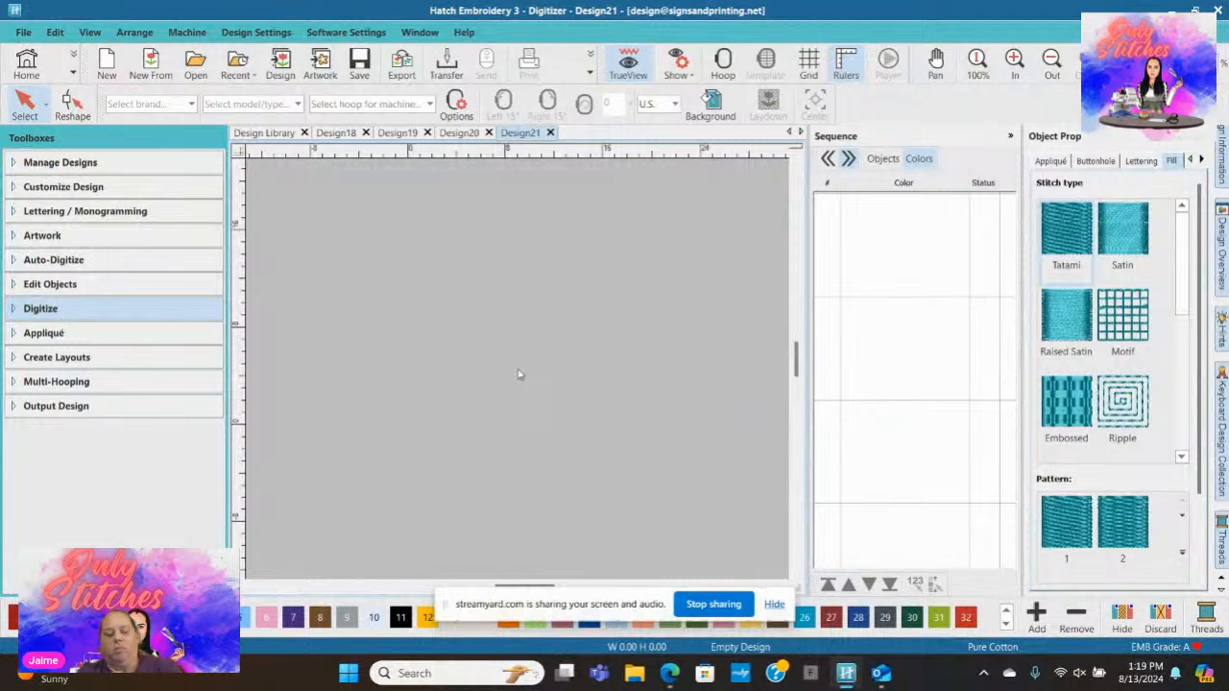